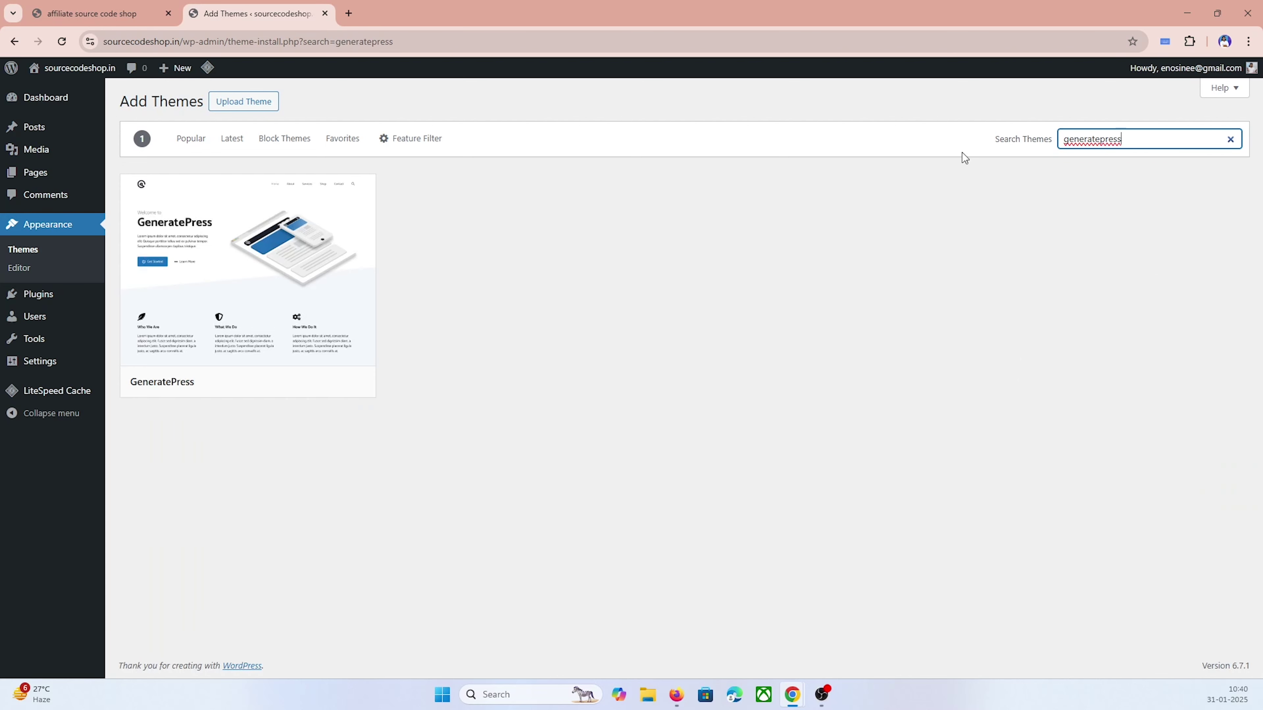
Step: Install and activate the GeneratePress theme
left_click(300, 384)
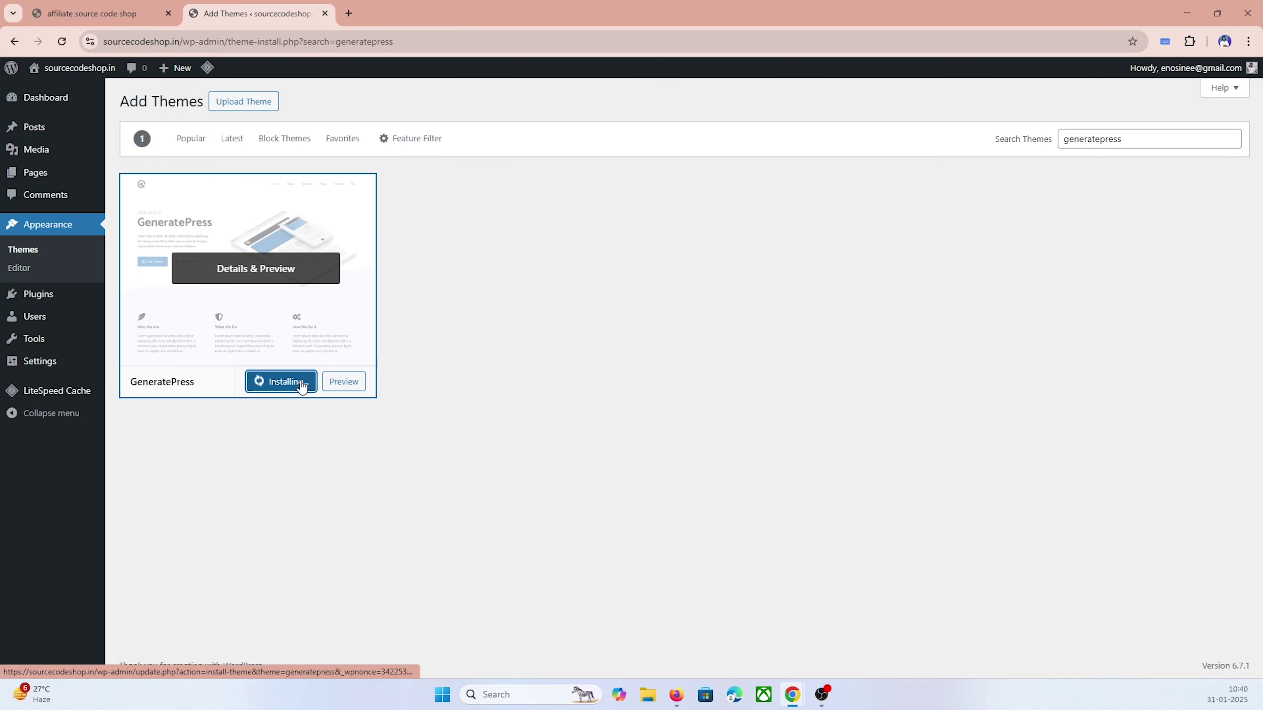
left_click(279, 387)
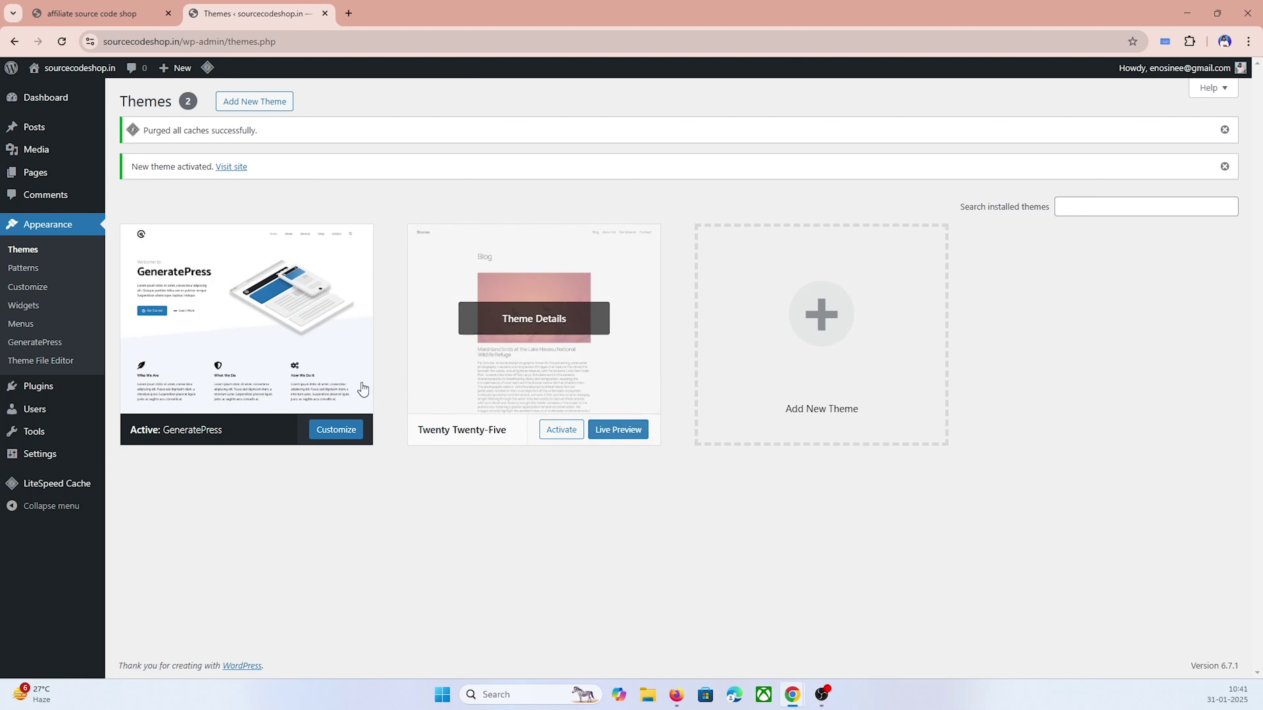
Step: Upload gp-premium-2.5.0 from the nested Affiliate Plugin (Unzip First) folders in Downloads as a new plugin, and install and activate it
mouse_move(28, 390)
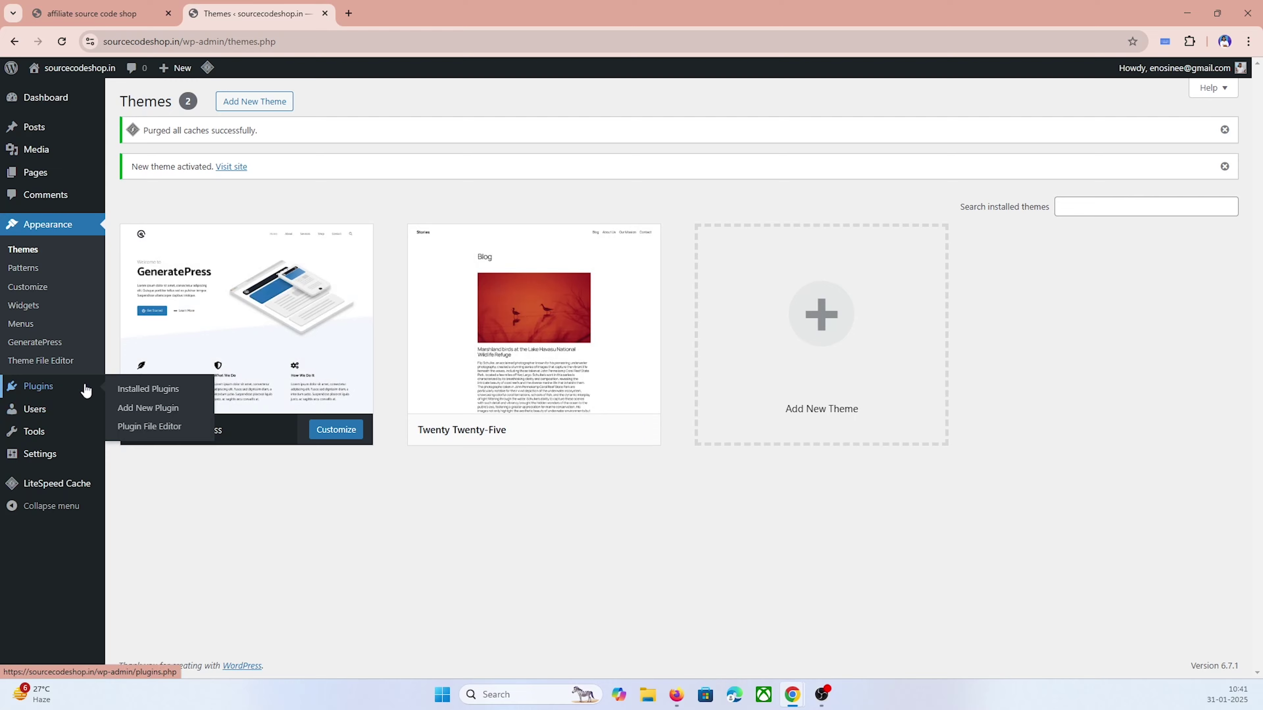
left_click(142, 412)
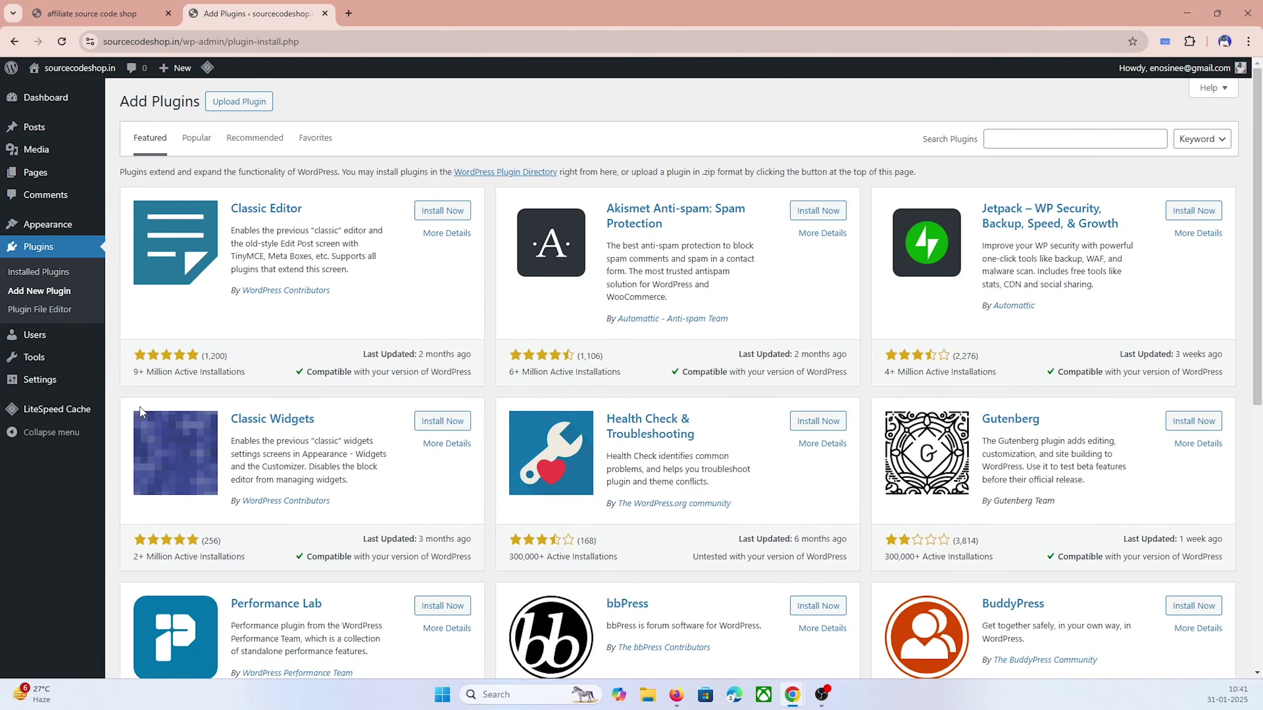
left_click(242, 103)
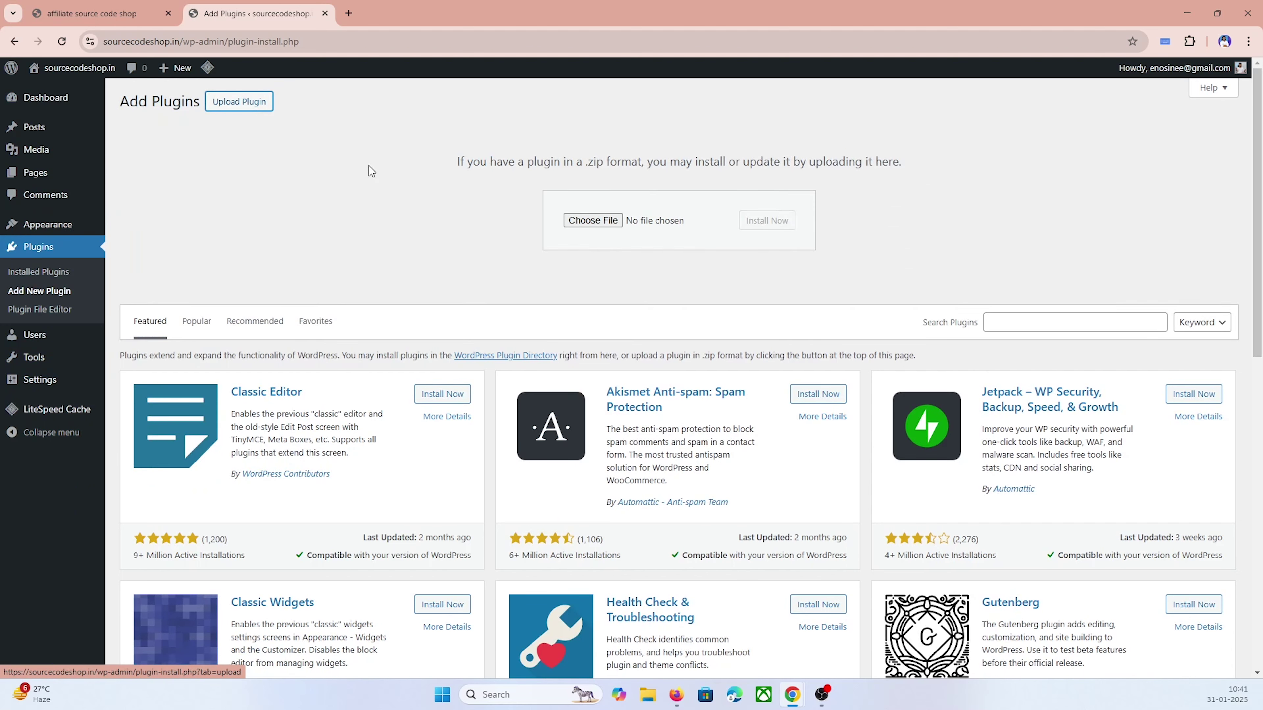
left_click(581, 227)
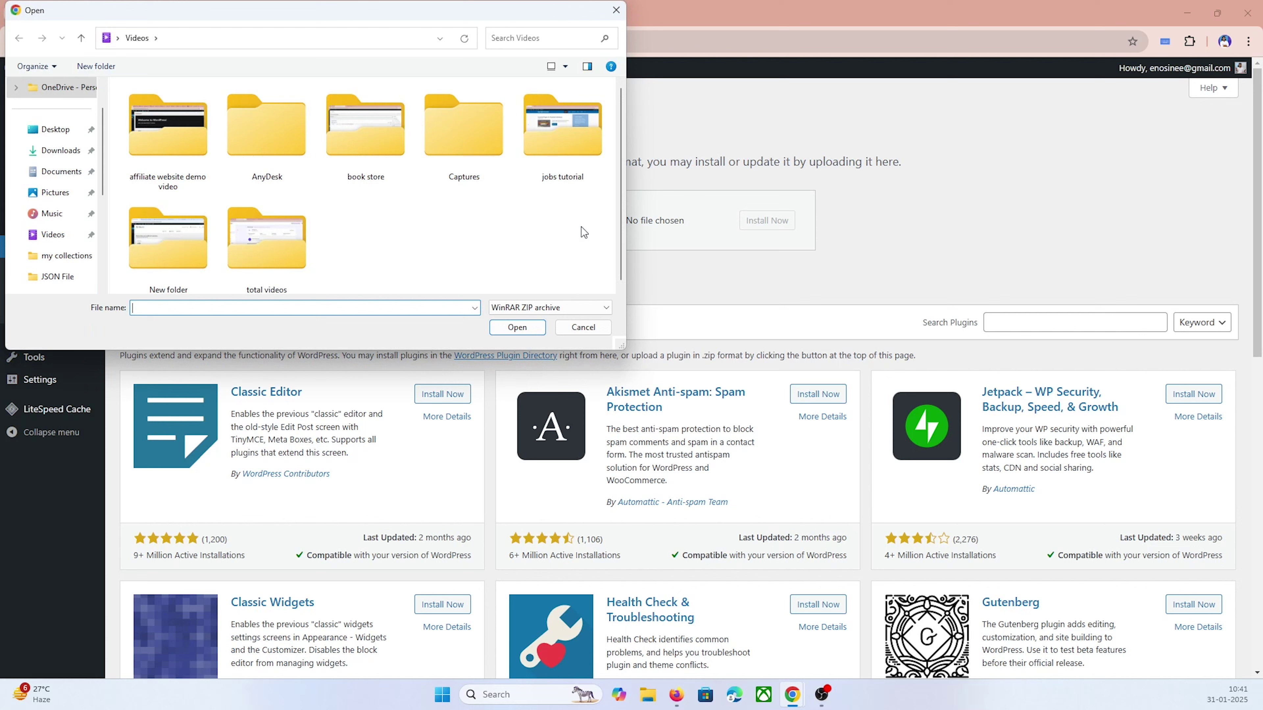
left_click(65, 157)
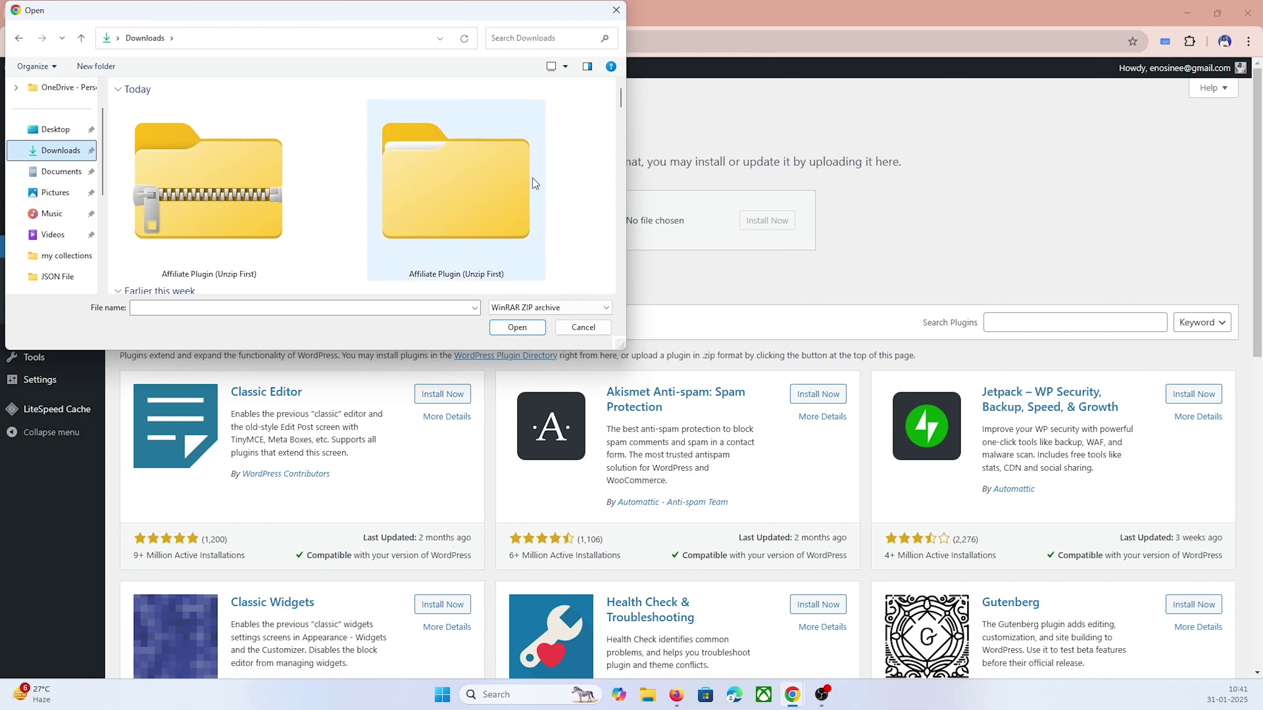
double_click(453, 191)
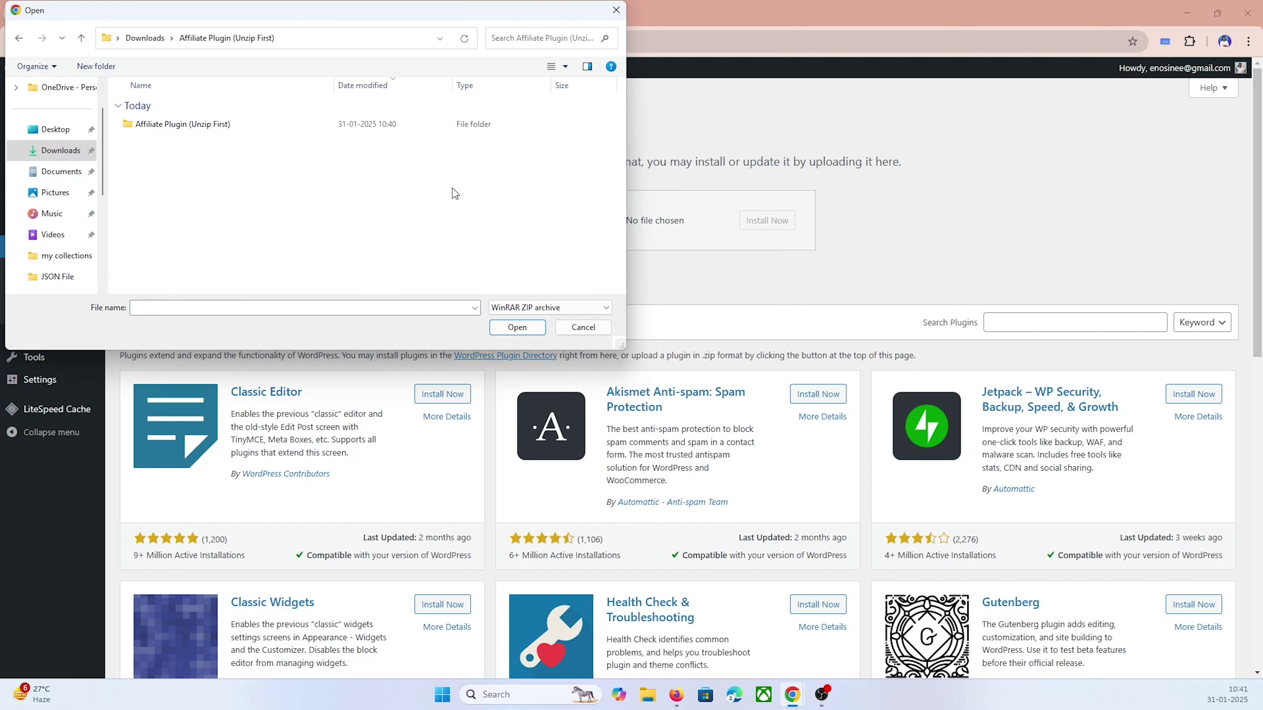
double_click(207, 125)
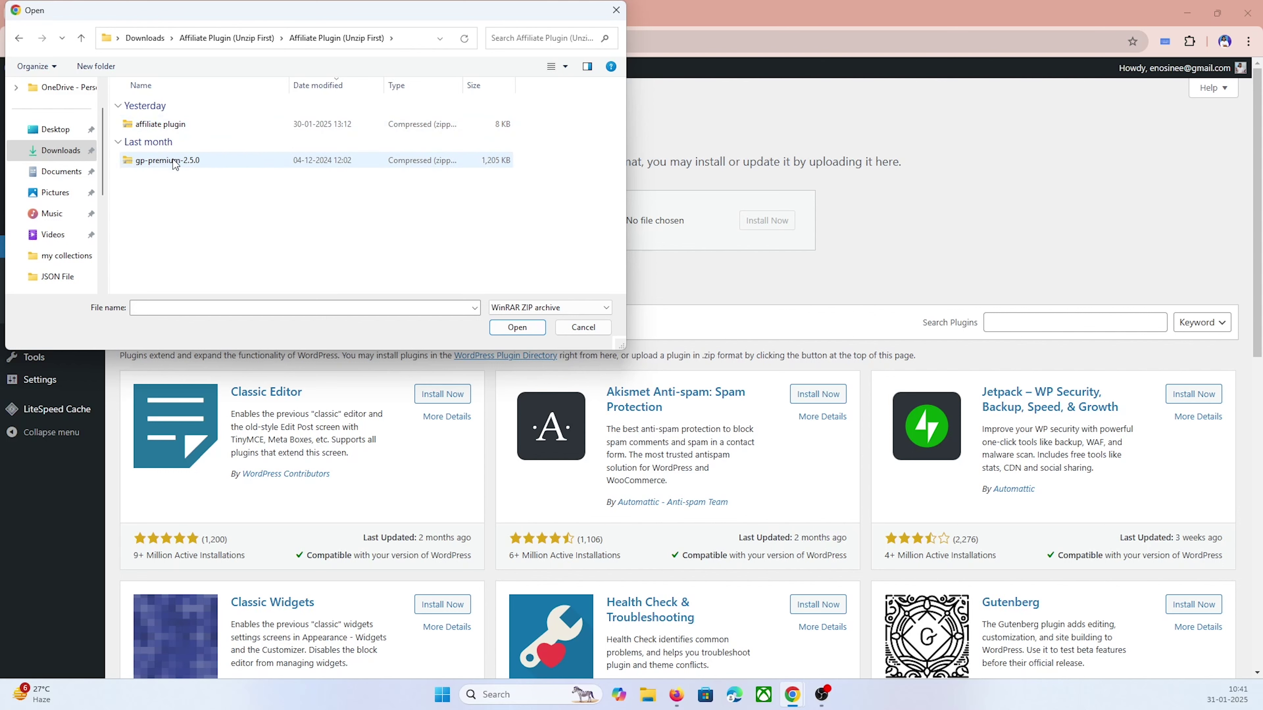
left_click(173, 160)
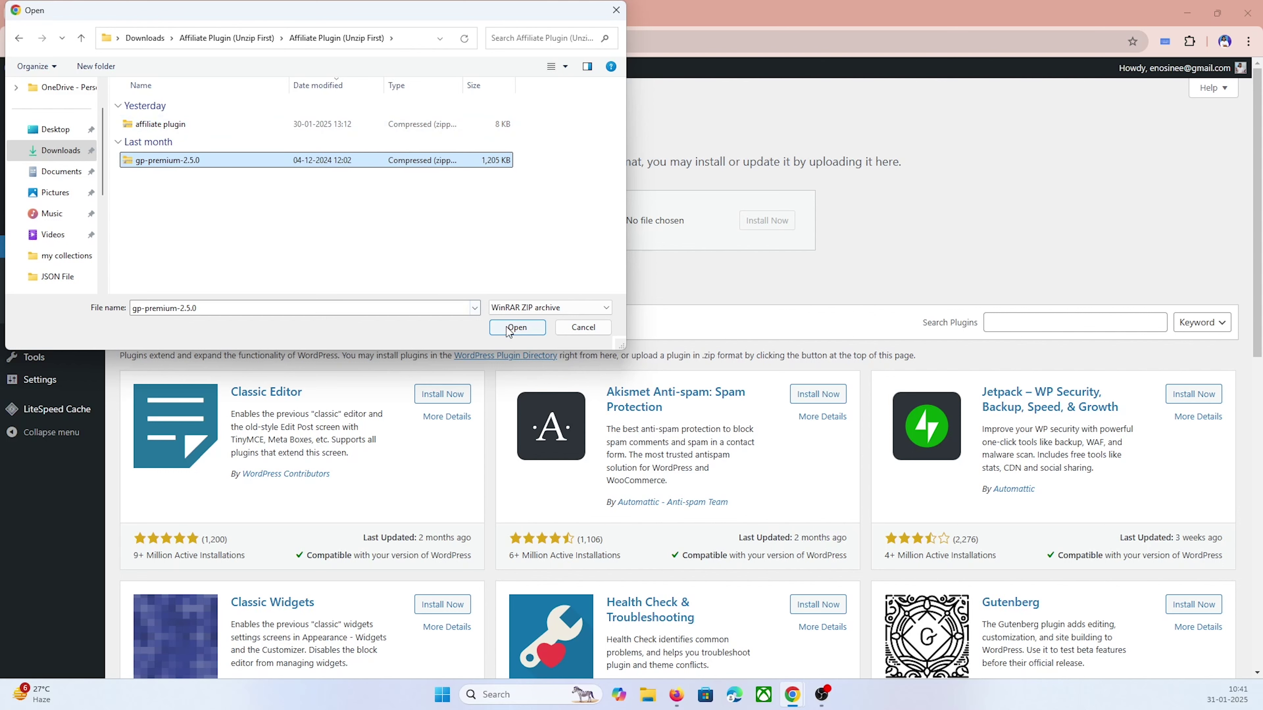
left_click(517, 327)
left_click(765, 225)
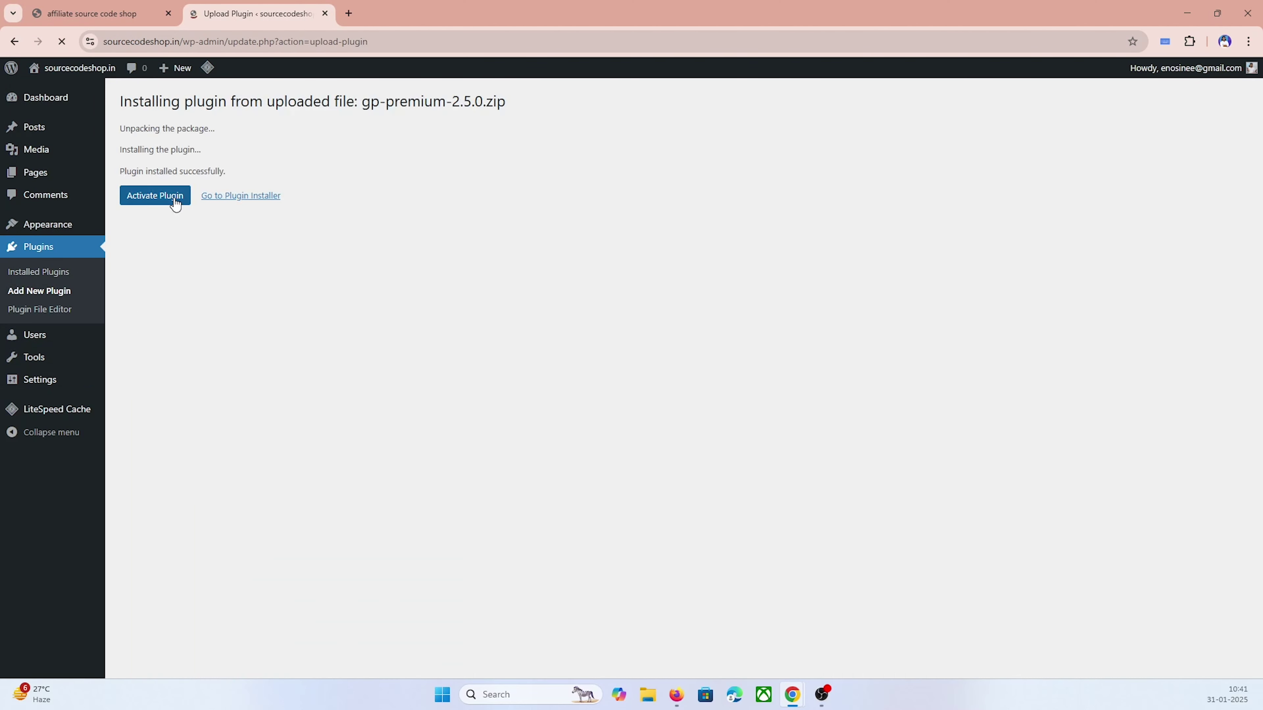
left_click(171, 201)
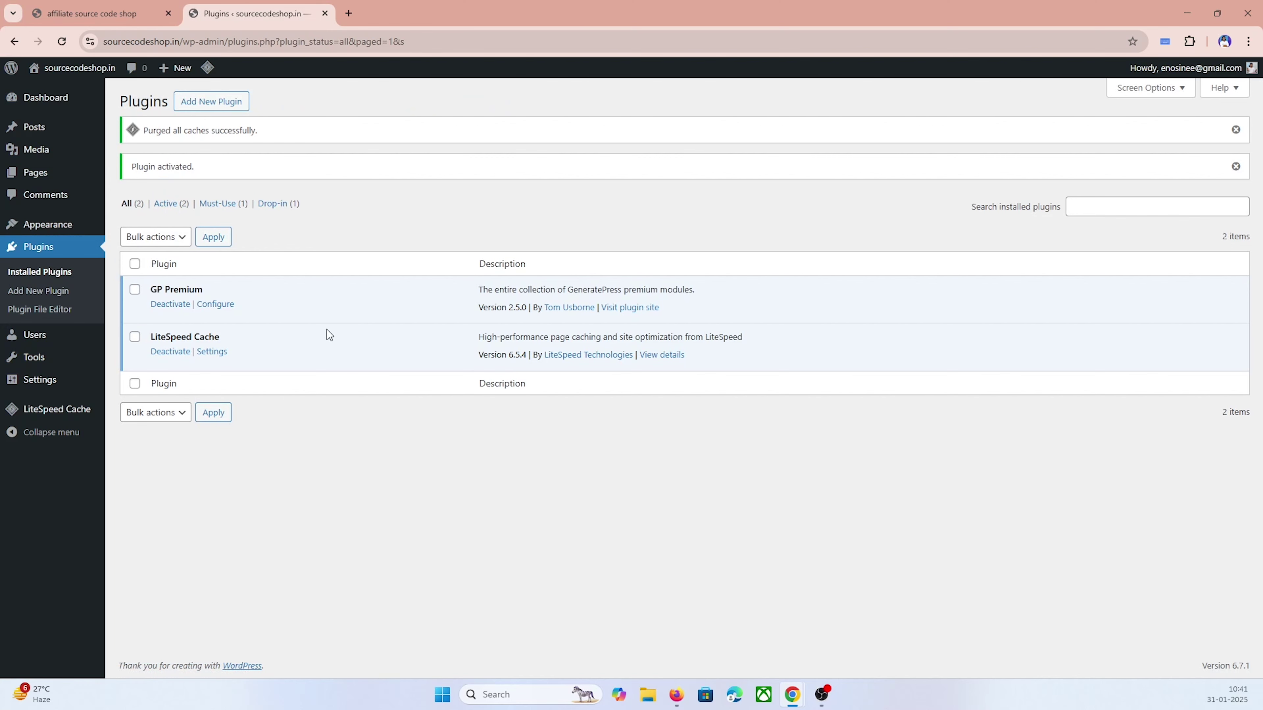
Step: In the GeneratePress theme options, activate the Backgrounds, Blog, Copyright, Elements, Font Library and Spacing modules
mouse_move(62, 228)
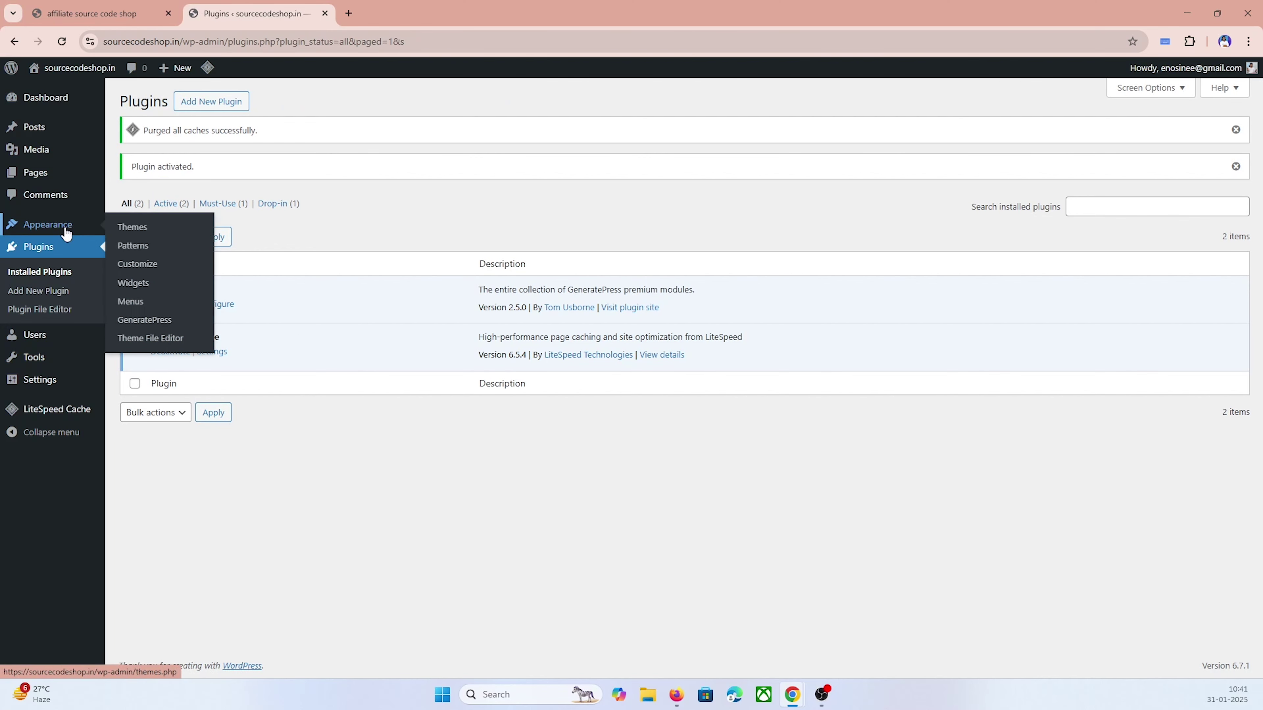
left_click(145, 321)
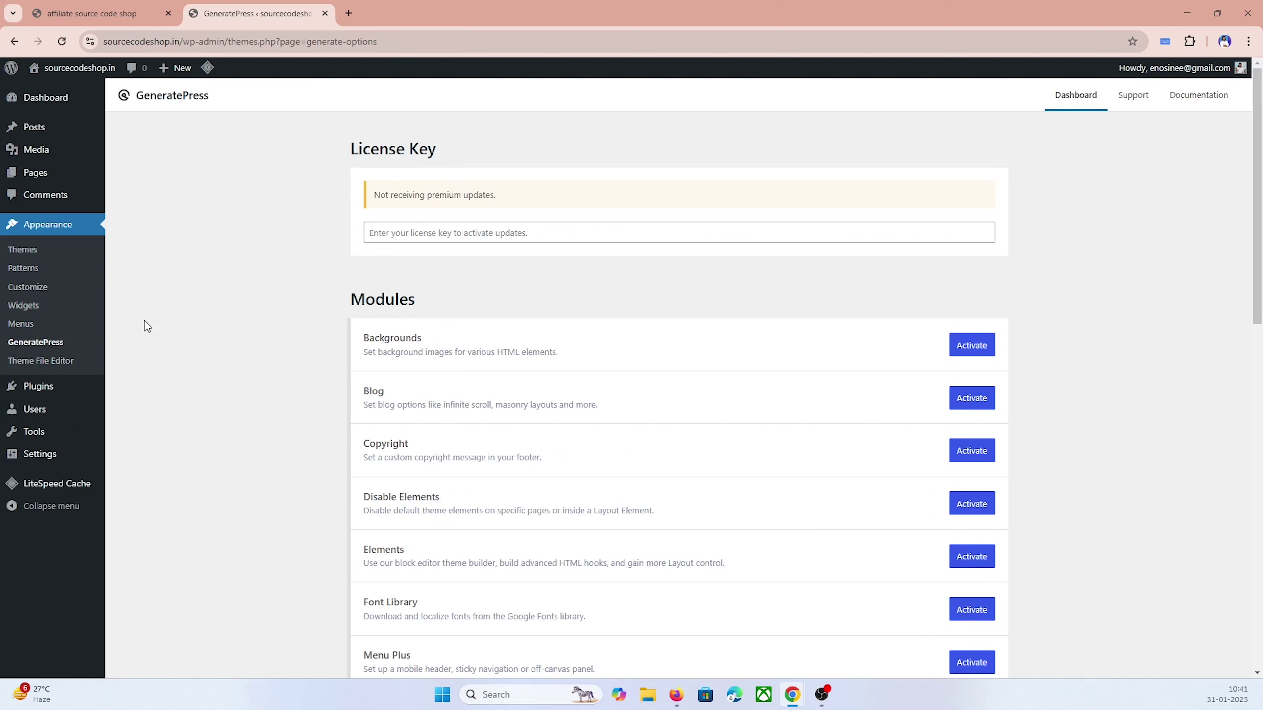
left_click_drag(358, 336, 463, 337)
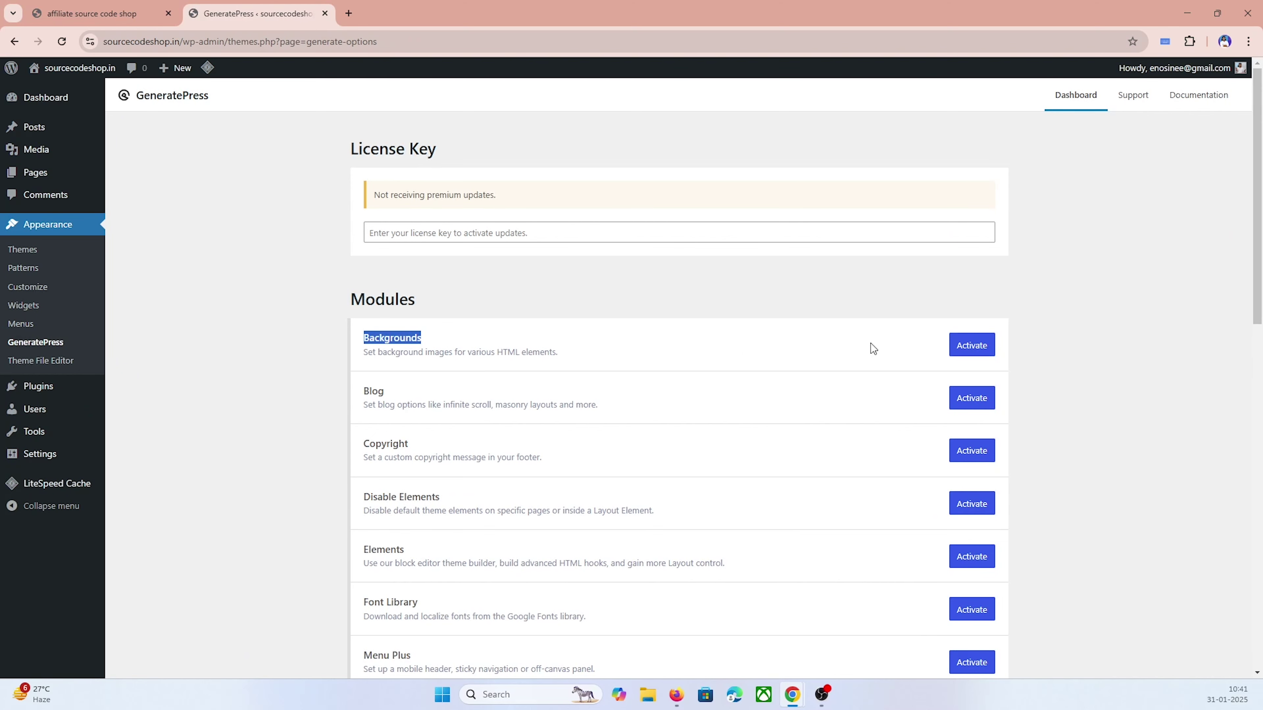
left_click(971, 345)
scroll(867, 302, "down", 2)
double_click(373, 260)
left_click(971, 268)
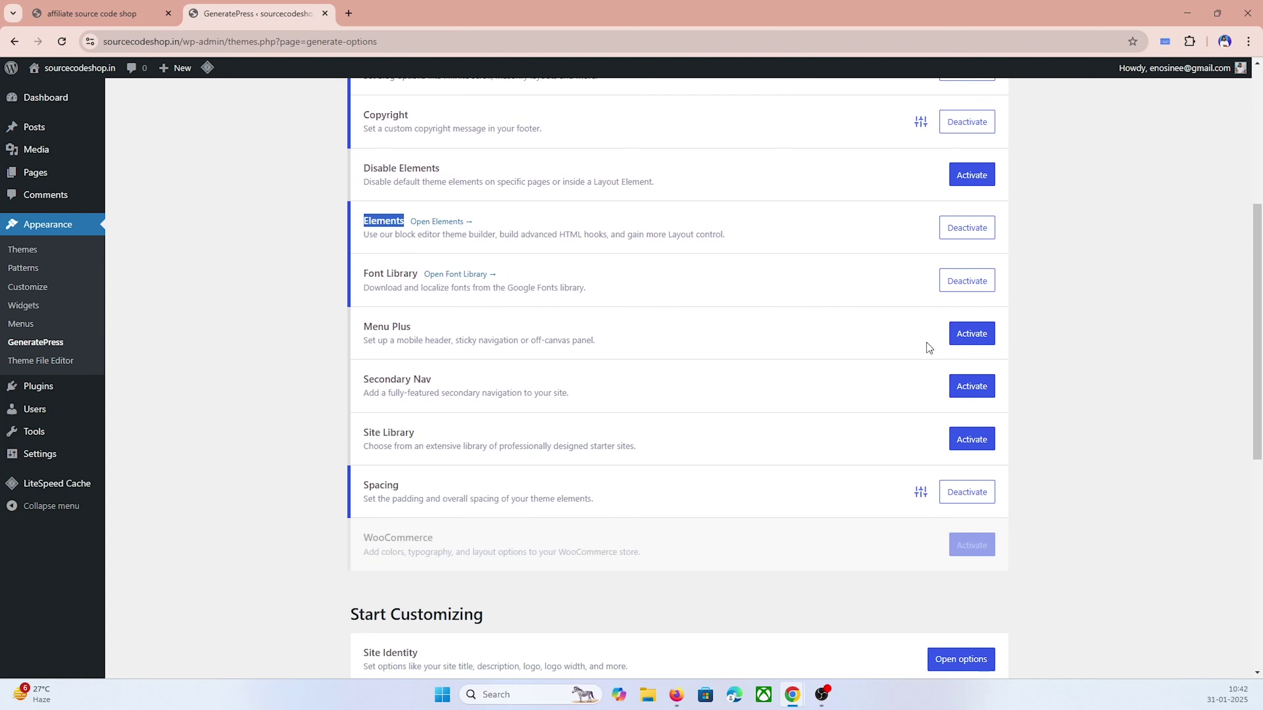
Step: Activate the Menu Plus, Site Library and Secondary Nav modules and reload the GeneratePress options page
left_click(971, 334)
left_click(971, 437)
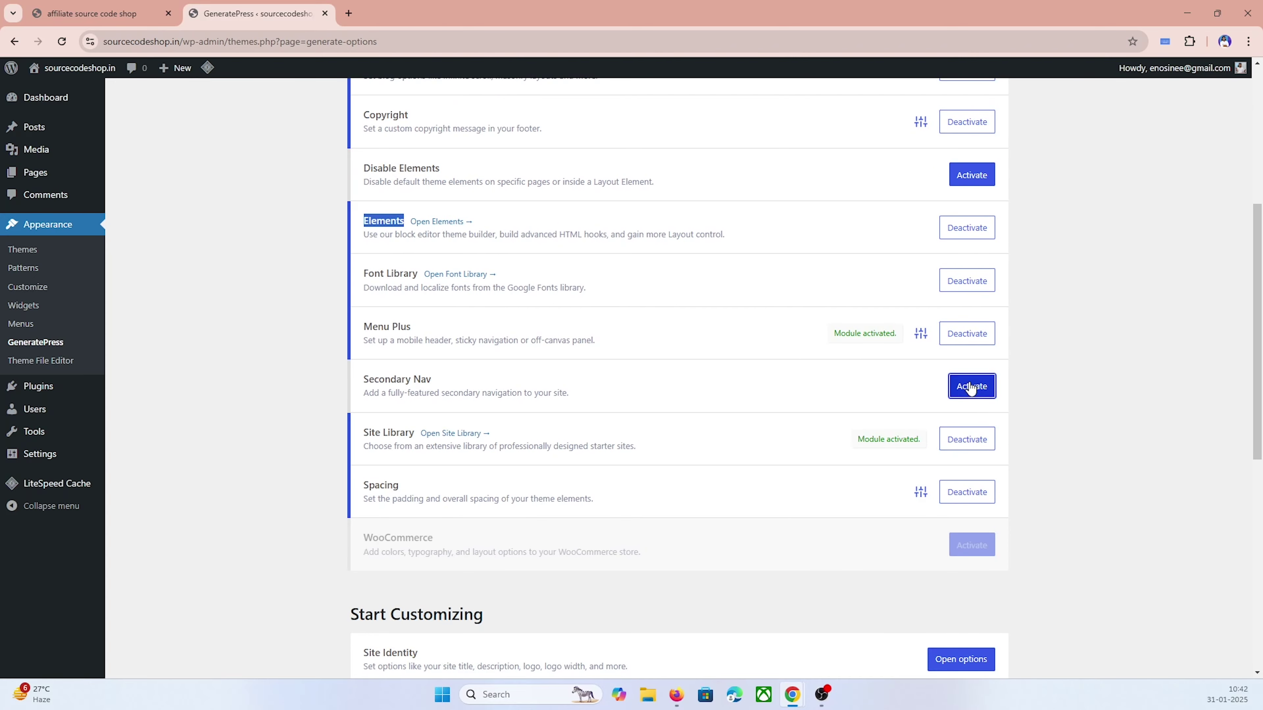
left_click(972, 386)
scroll(955, 210, "up", 1)
scroll(810, 367, "up", 2)
scroll(508, 330, "down", 1)
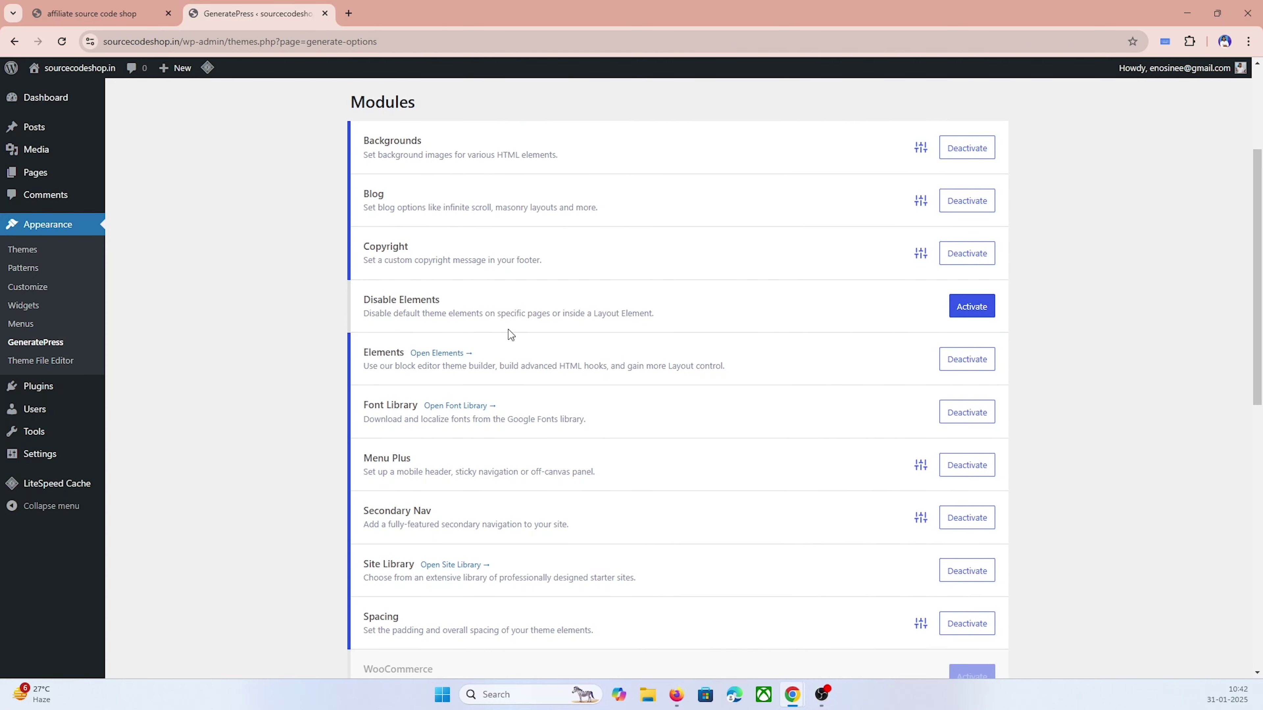
scroll(398, 348, "up", 1)
left_click(61, 41)
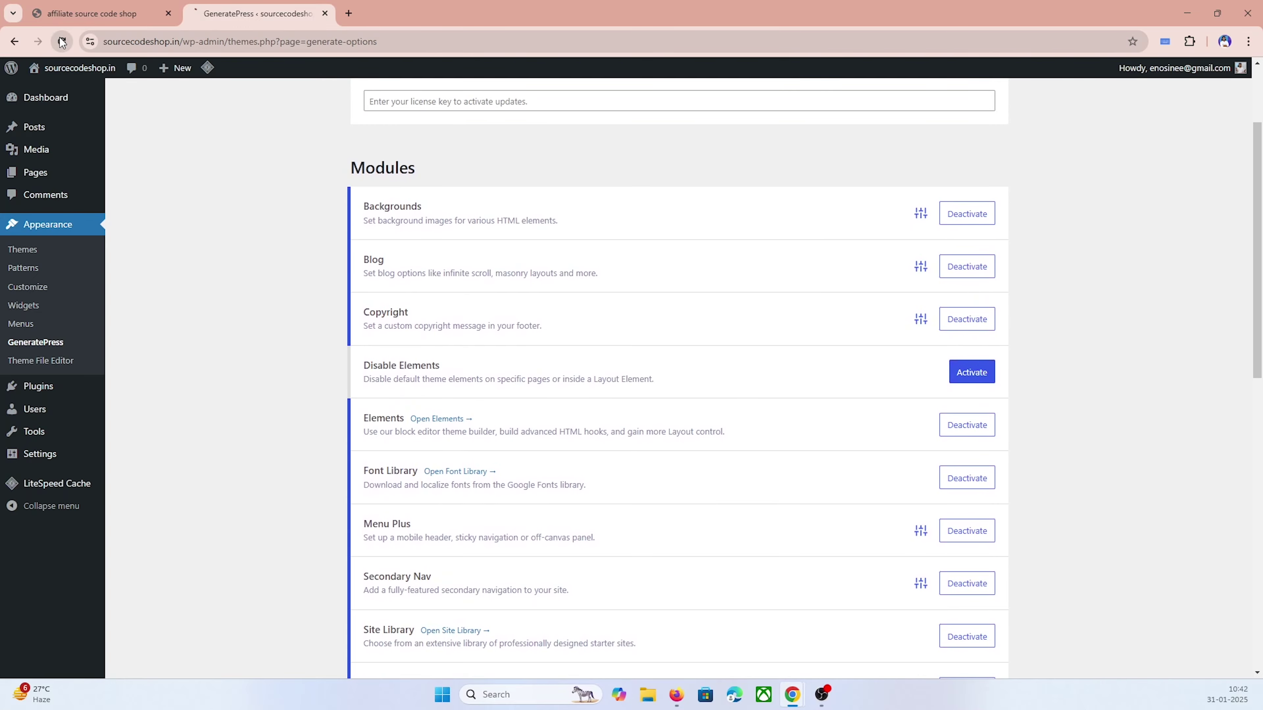
Step: Import the customizer settings from generatepress-settings-all-2024-11-29.json in the inner Affiliate Plugin (Unzip First) folder, accepting the overwrite of existing settings
scroll(207, 296, "down", 10)
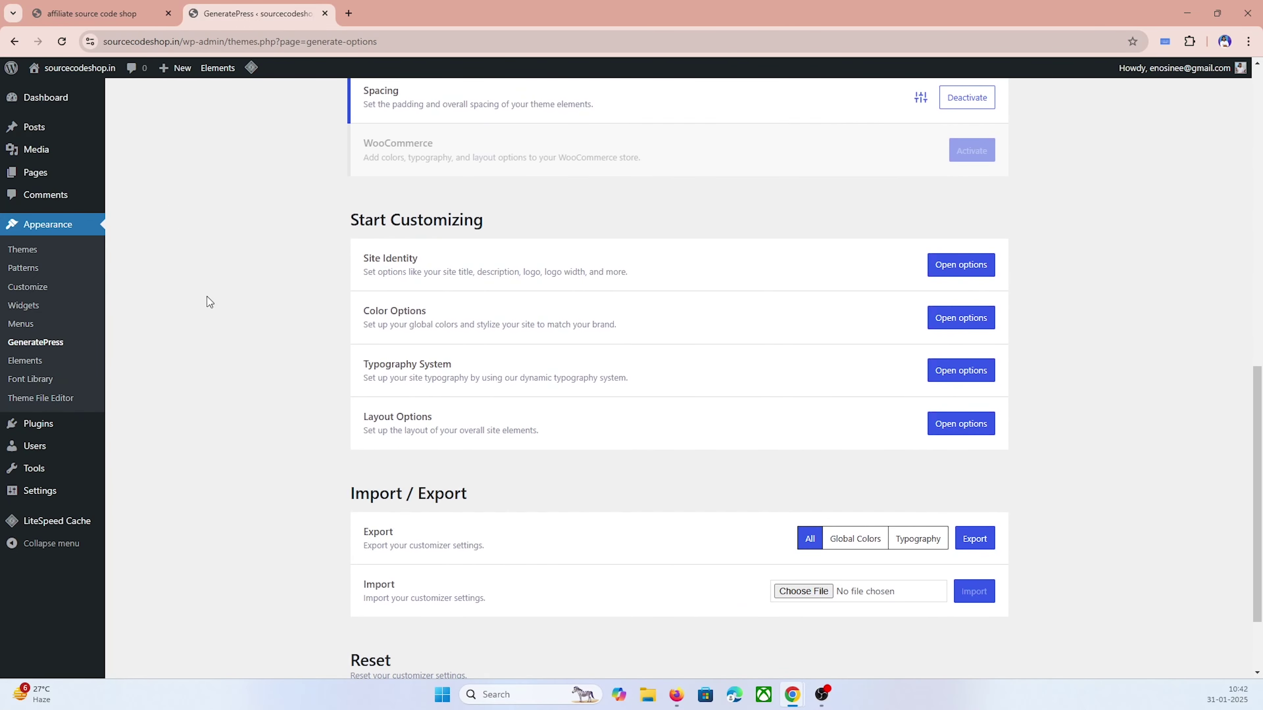
left_click_drag(351, 382, 459, 380)
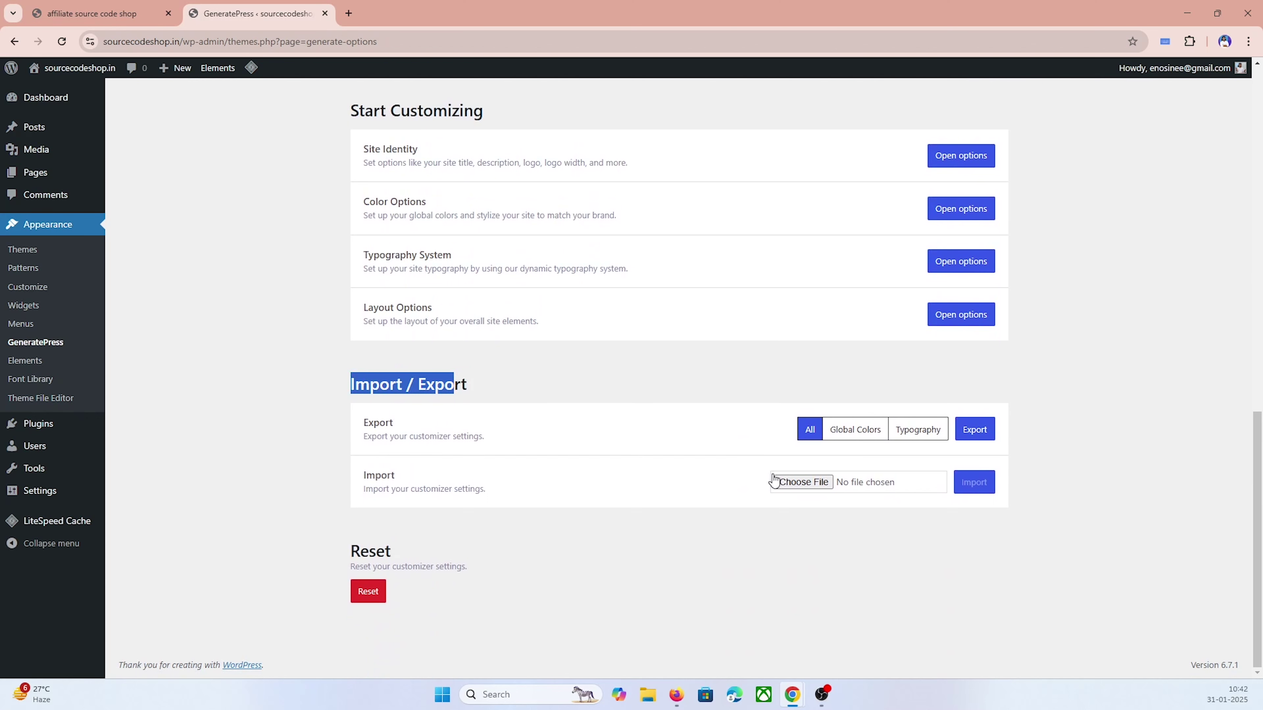
left_click(802, 483)
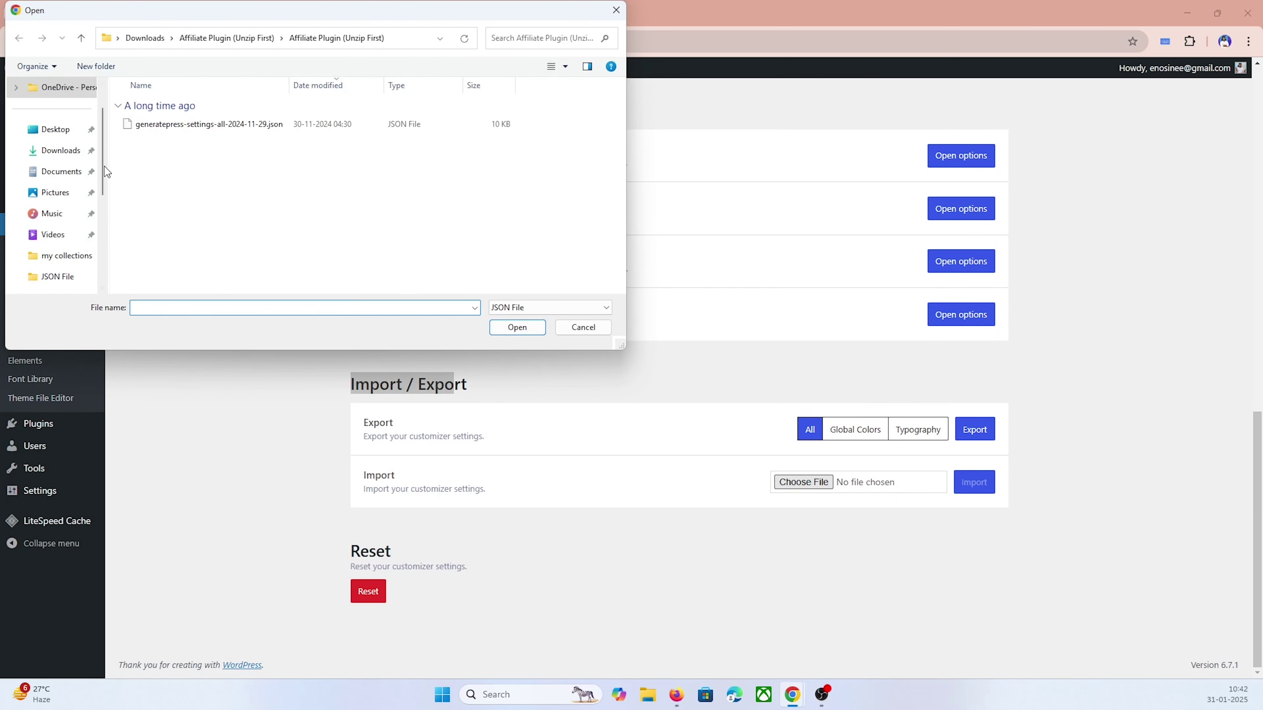
left_click(69, 155)
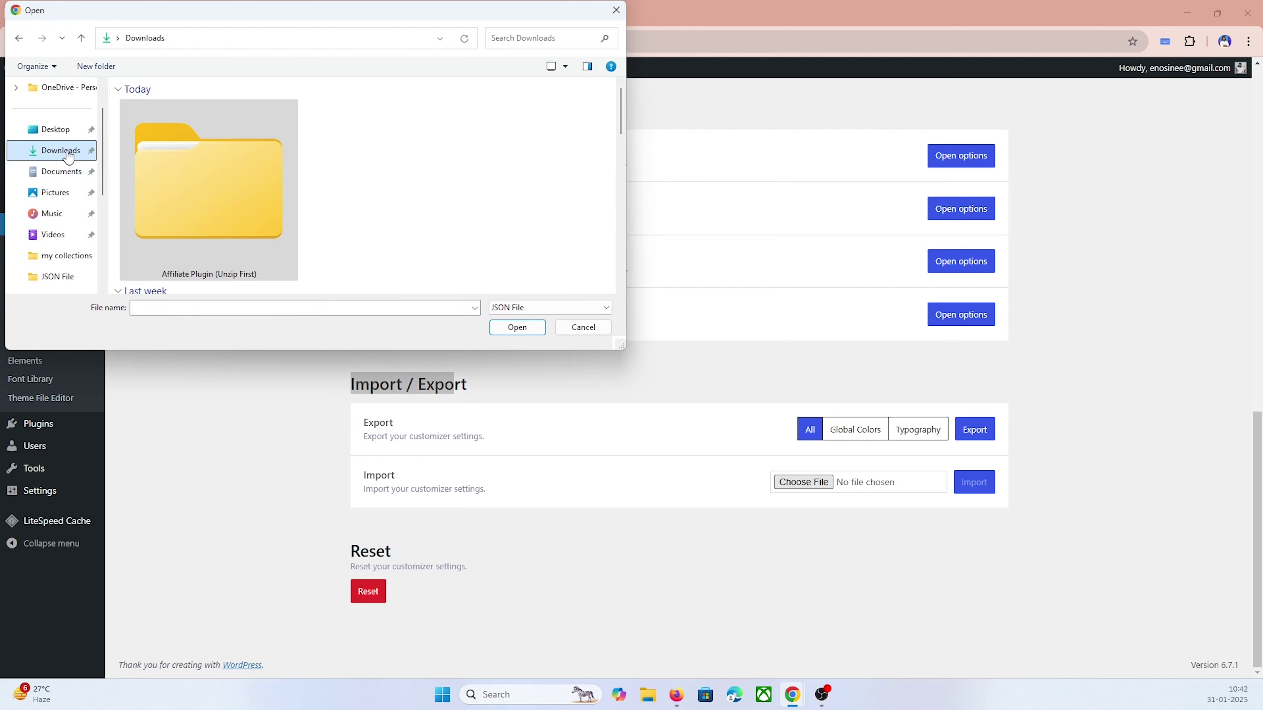
left_click(229, 193)
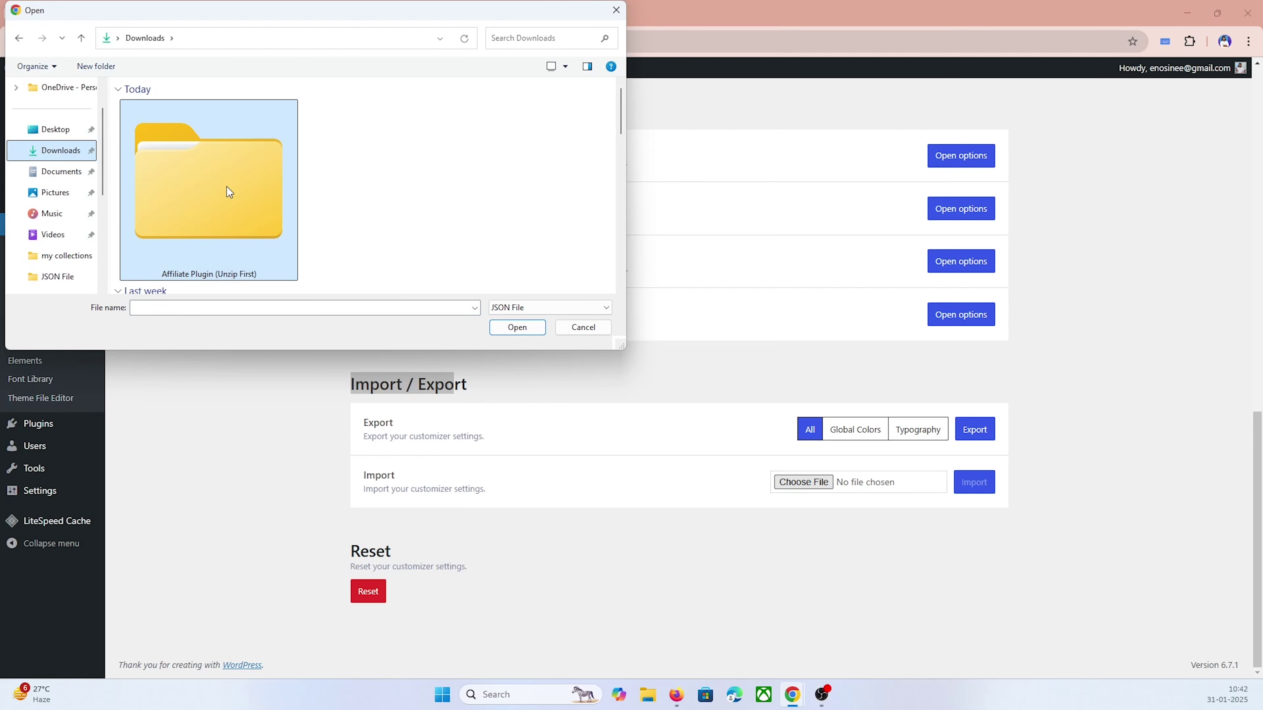
double_click(227, 186)
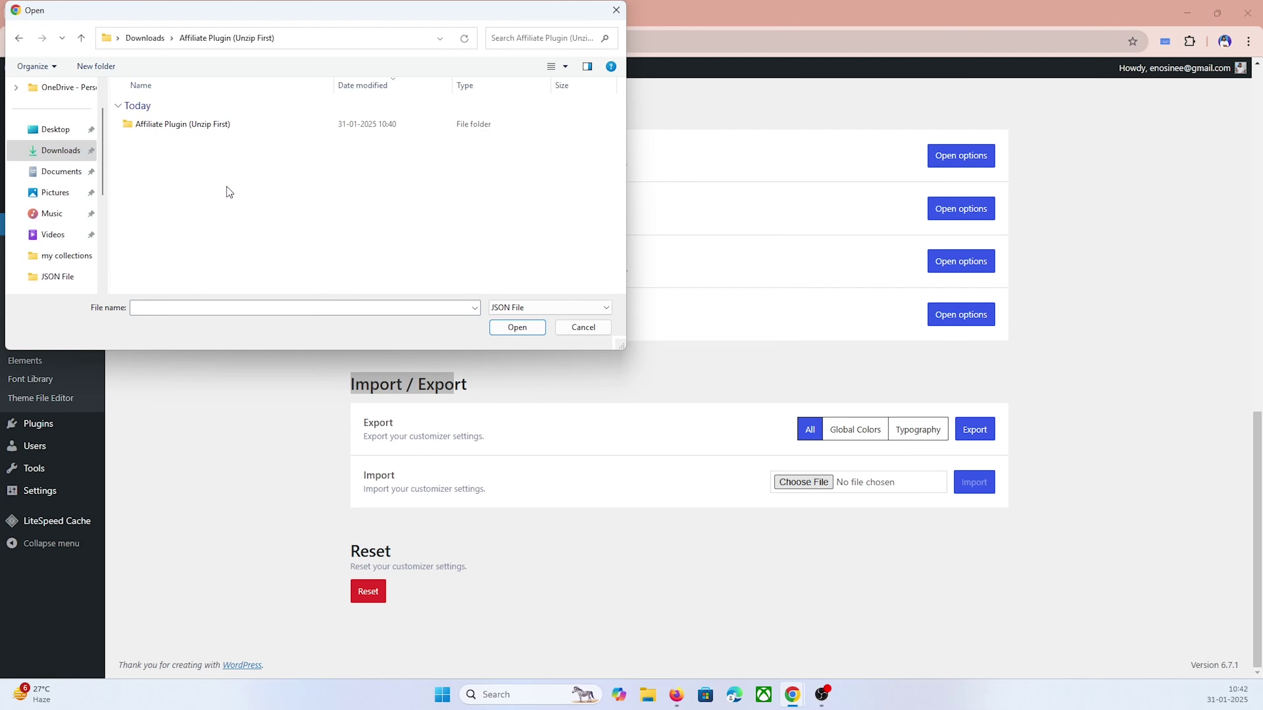
double_click(214, 124)
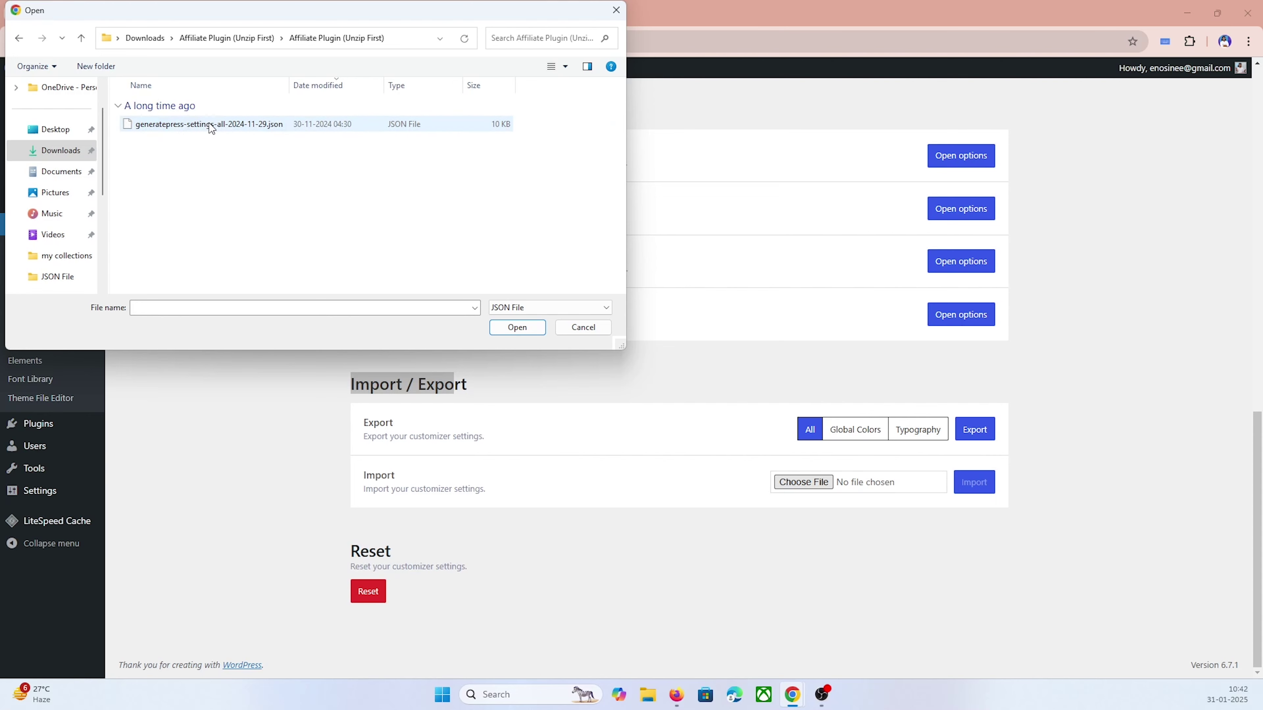
left_click(194, 124)
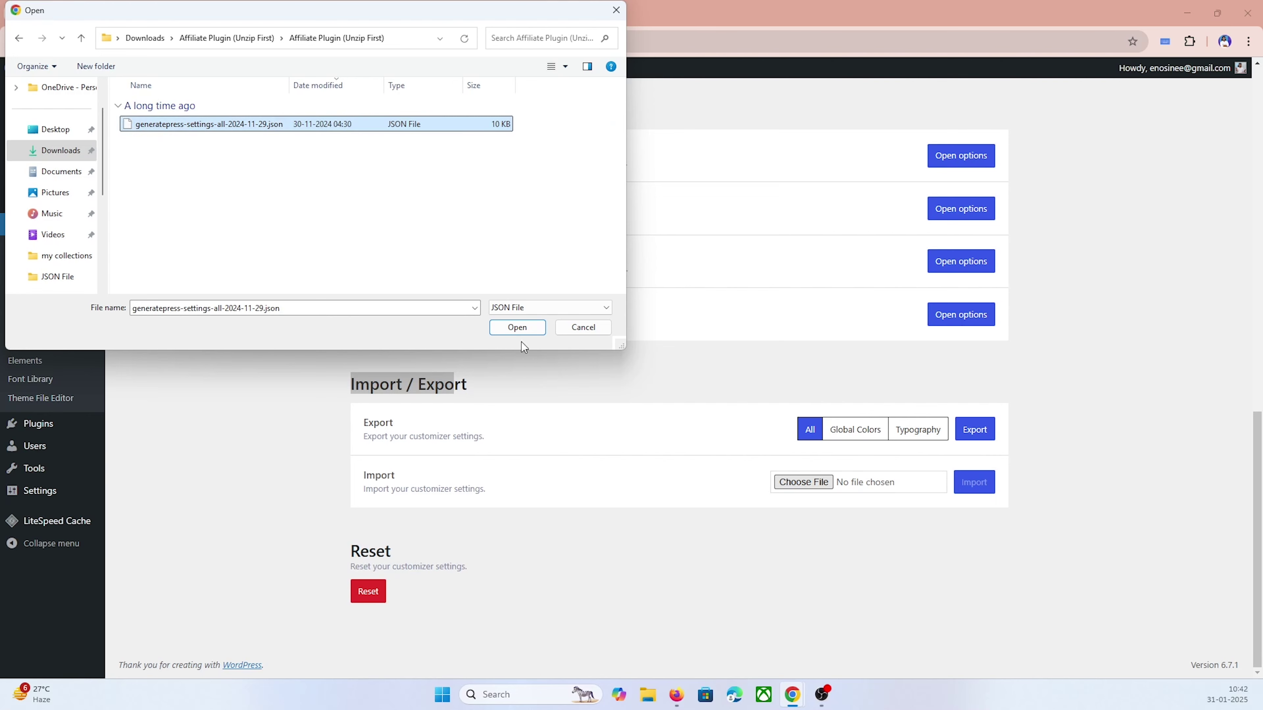
left_click(507, 326)
left_click(974, 482)
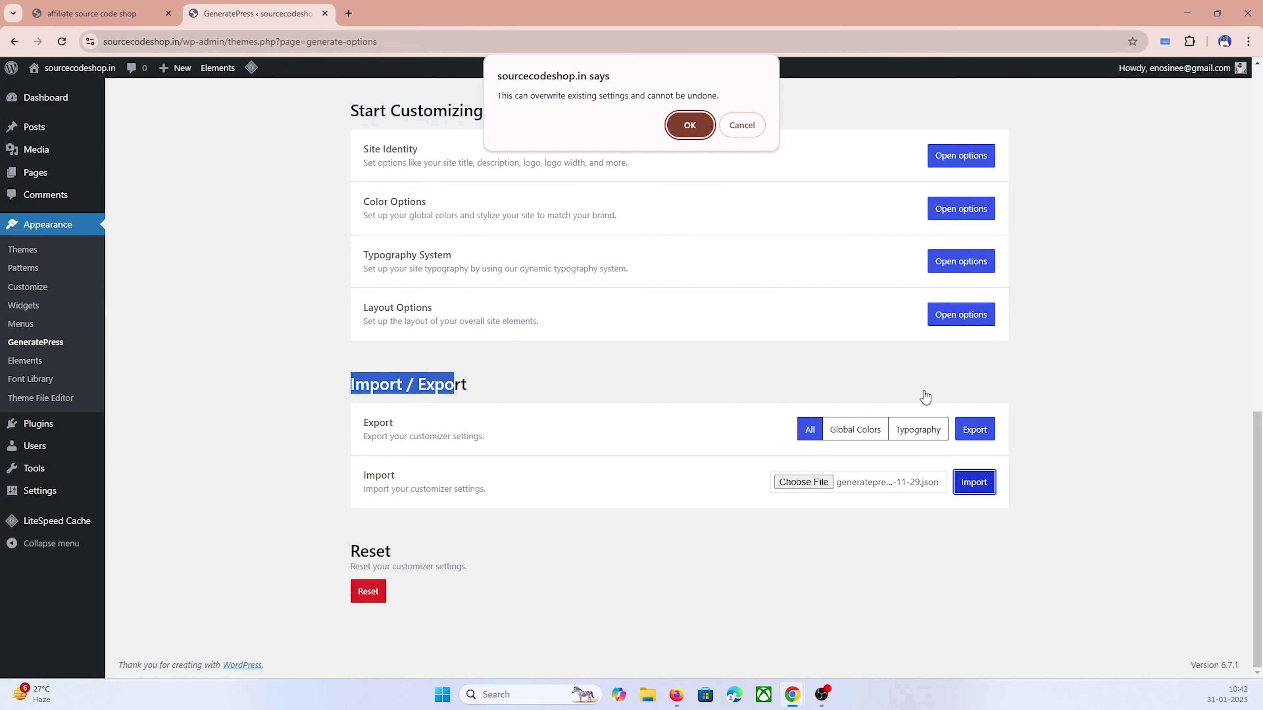
left_click(690, 124)
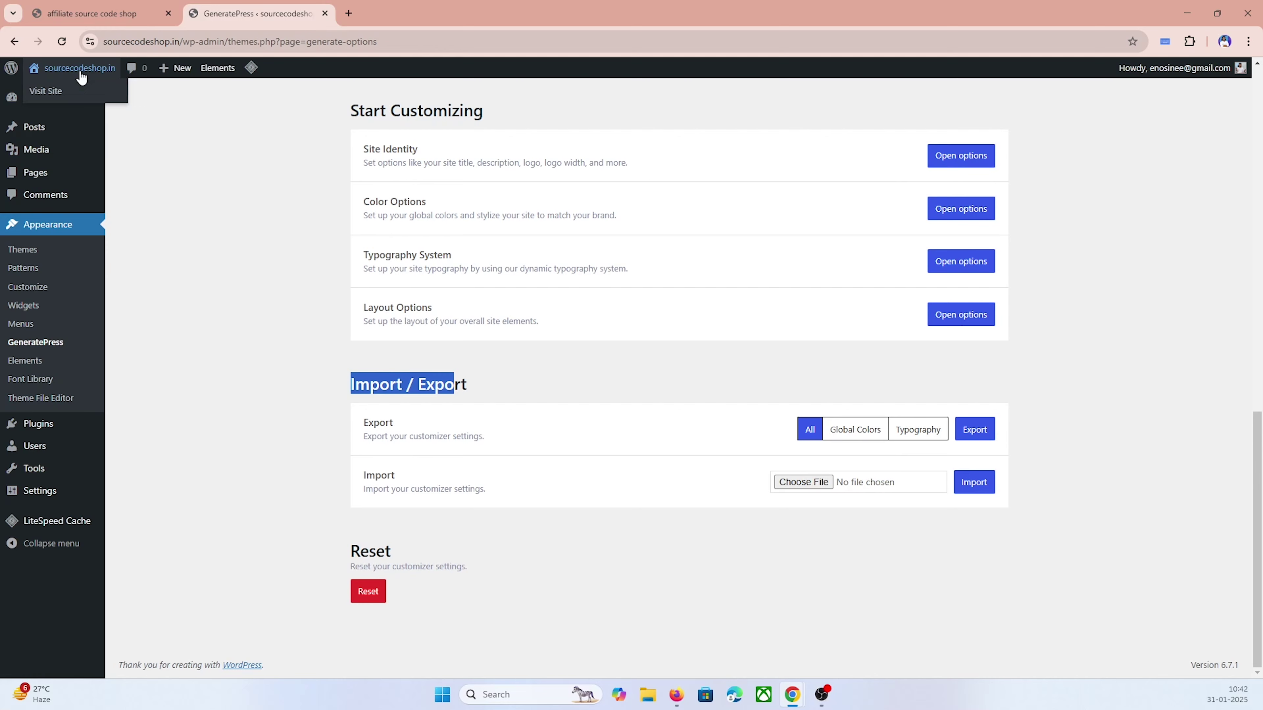
Step: Visit the live site to check its design after the import and return to the admin dashboard
left_click(76, 92)
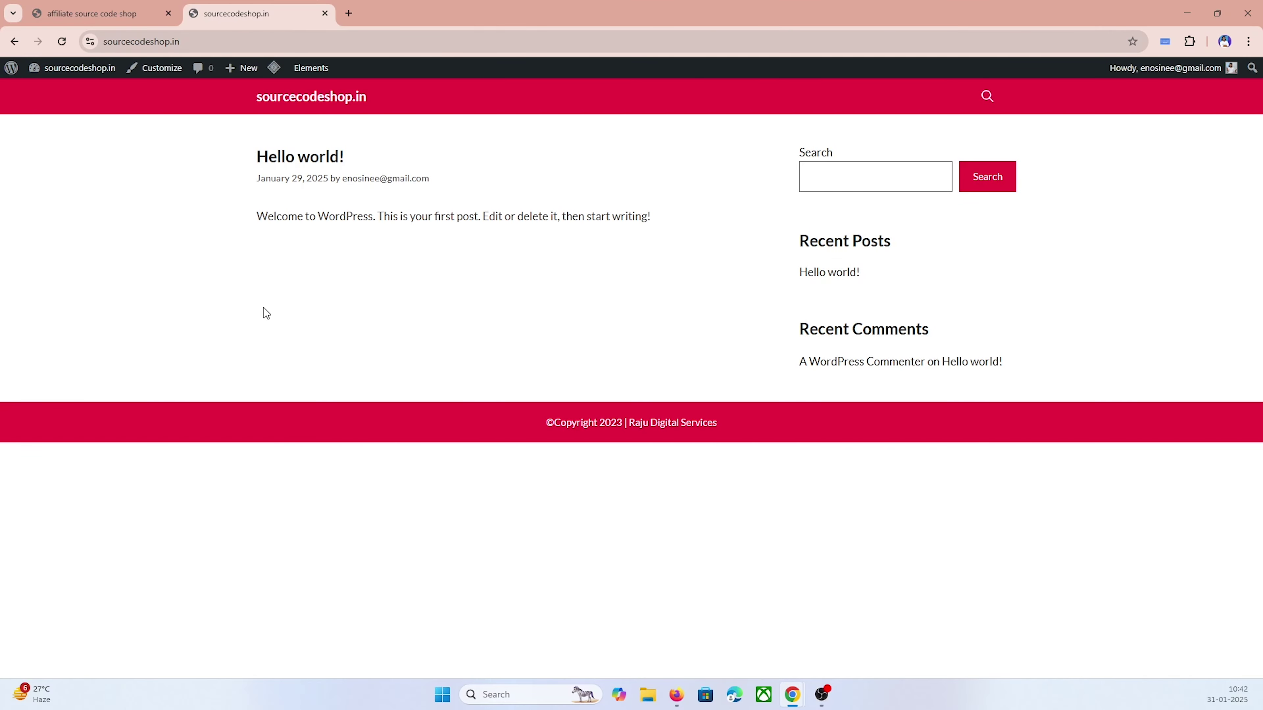
left_click(64, 89)
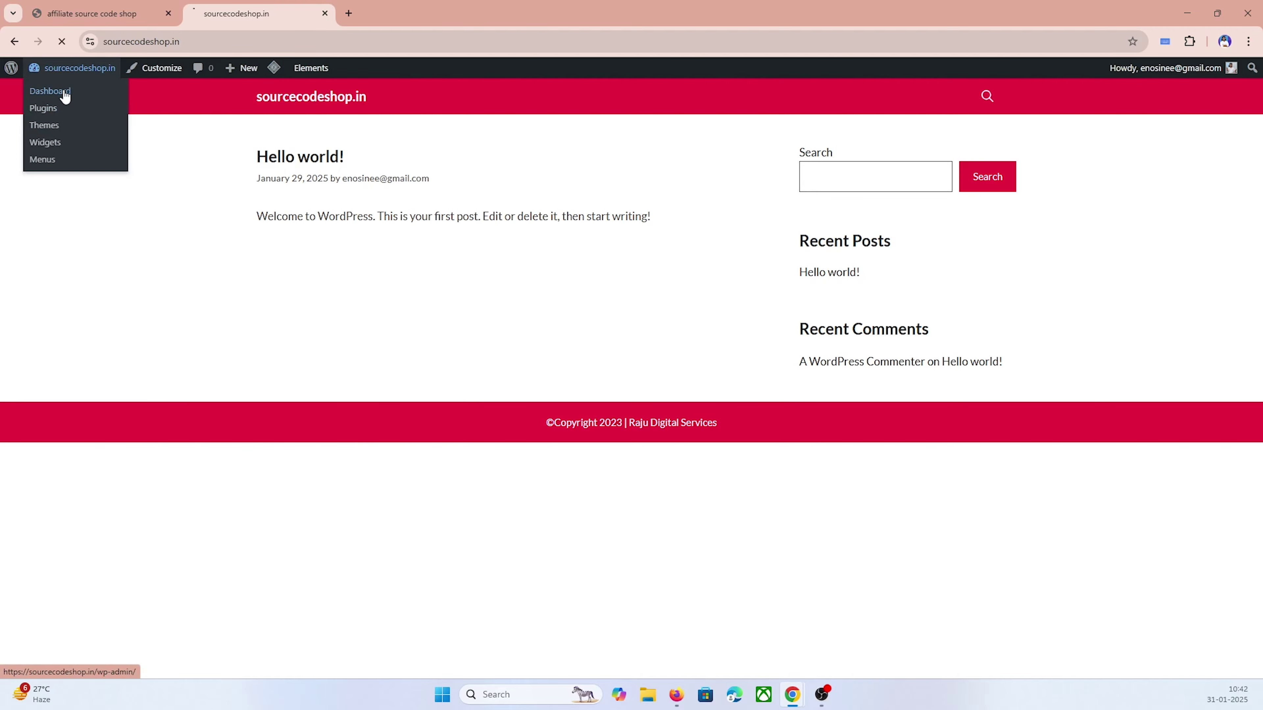
Step: Upload affiliate plugin.zip from the inner Affiliate Plugin (Unzip First) folder as a new plugin, install it and activate it
mouse_move(50, 294)
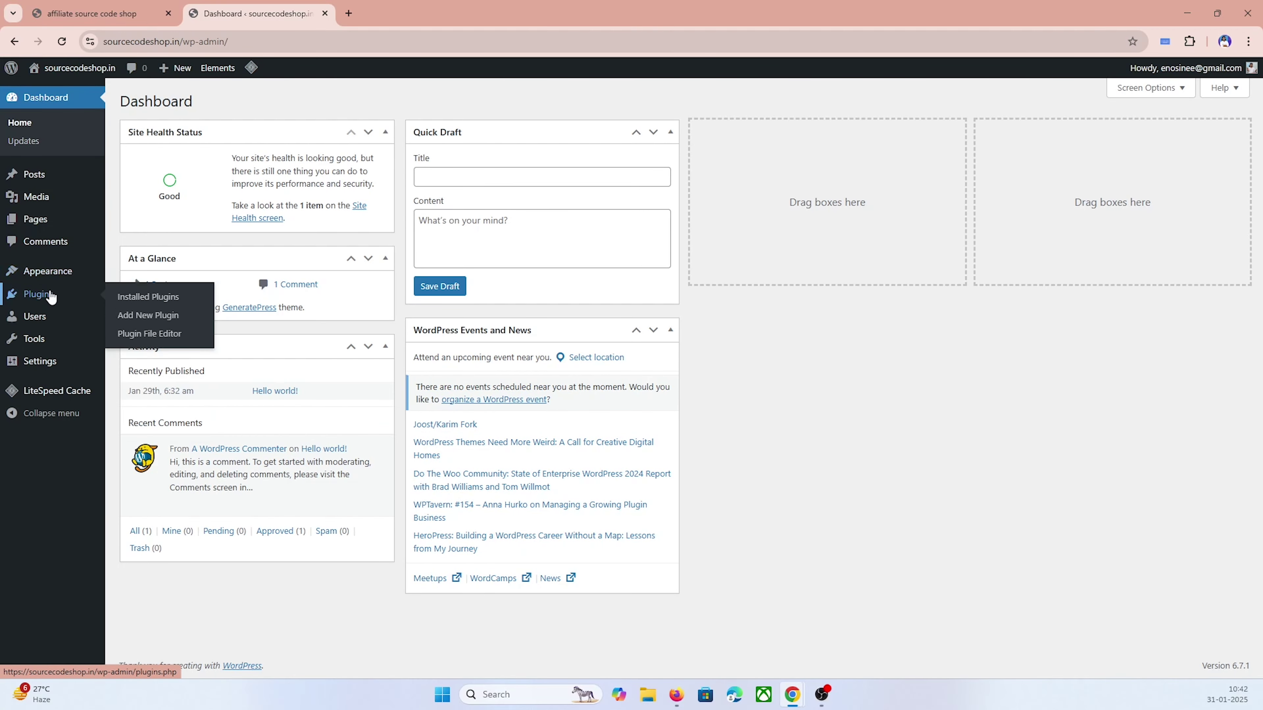
left_click(137, 316)
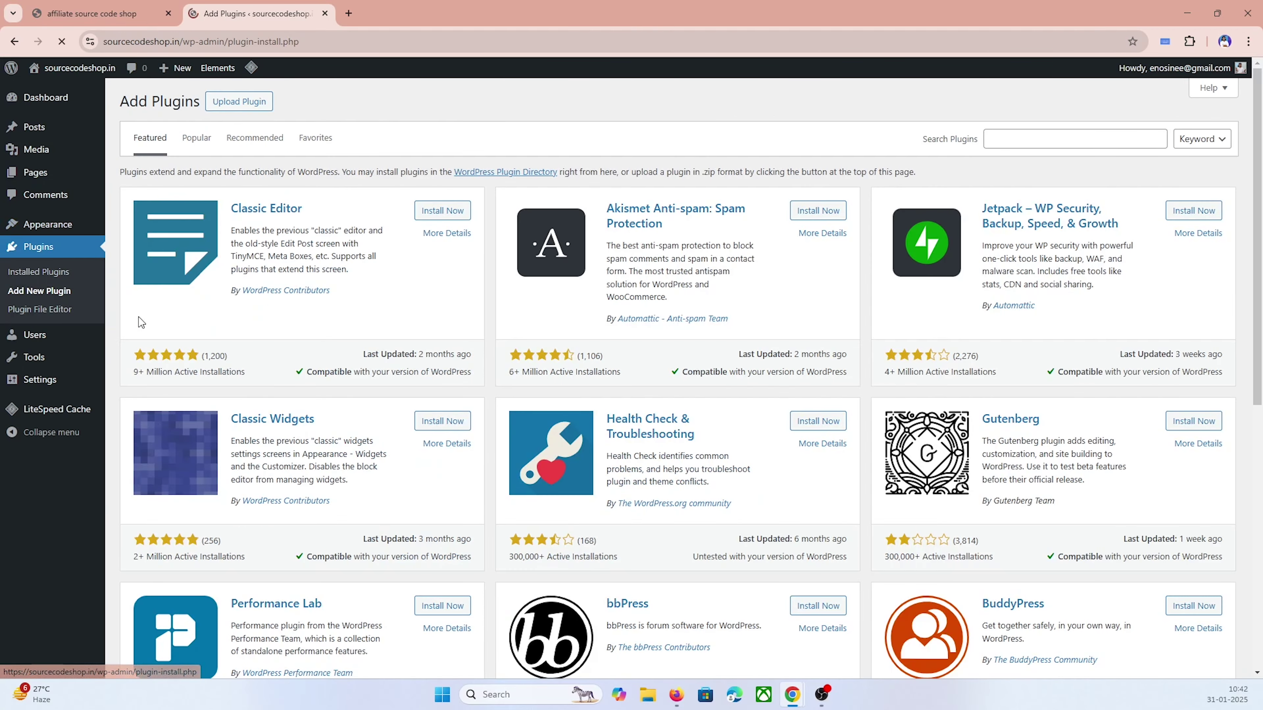
left_click(239, 101)
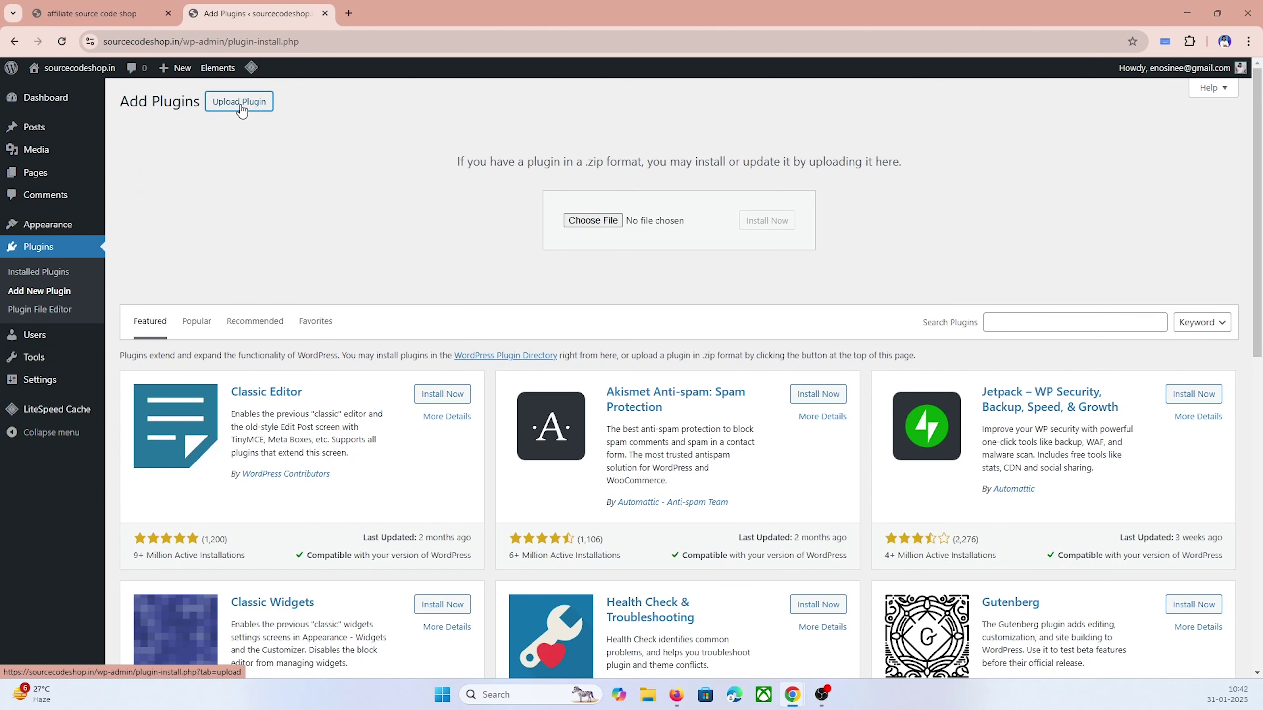
left_click(611, 222)
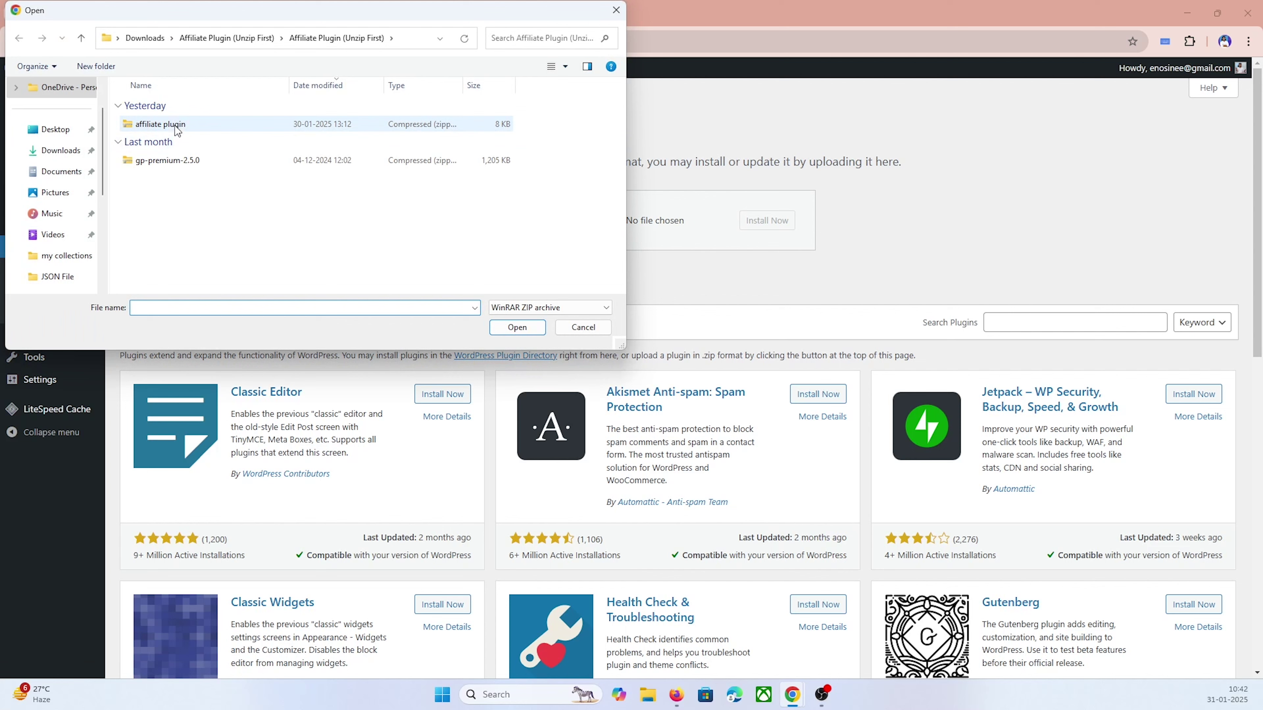
left_click(165, 124)
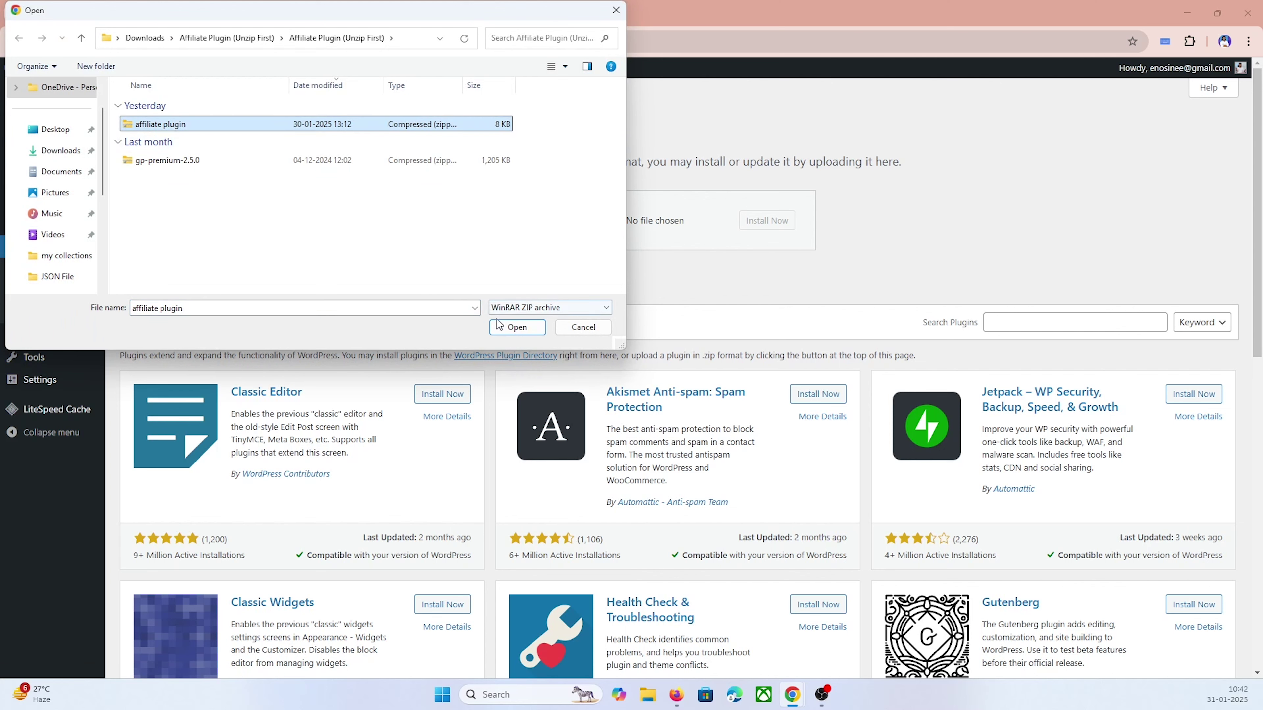
left_click(503, 328)
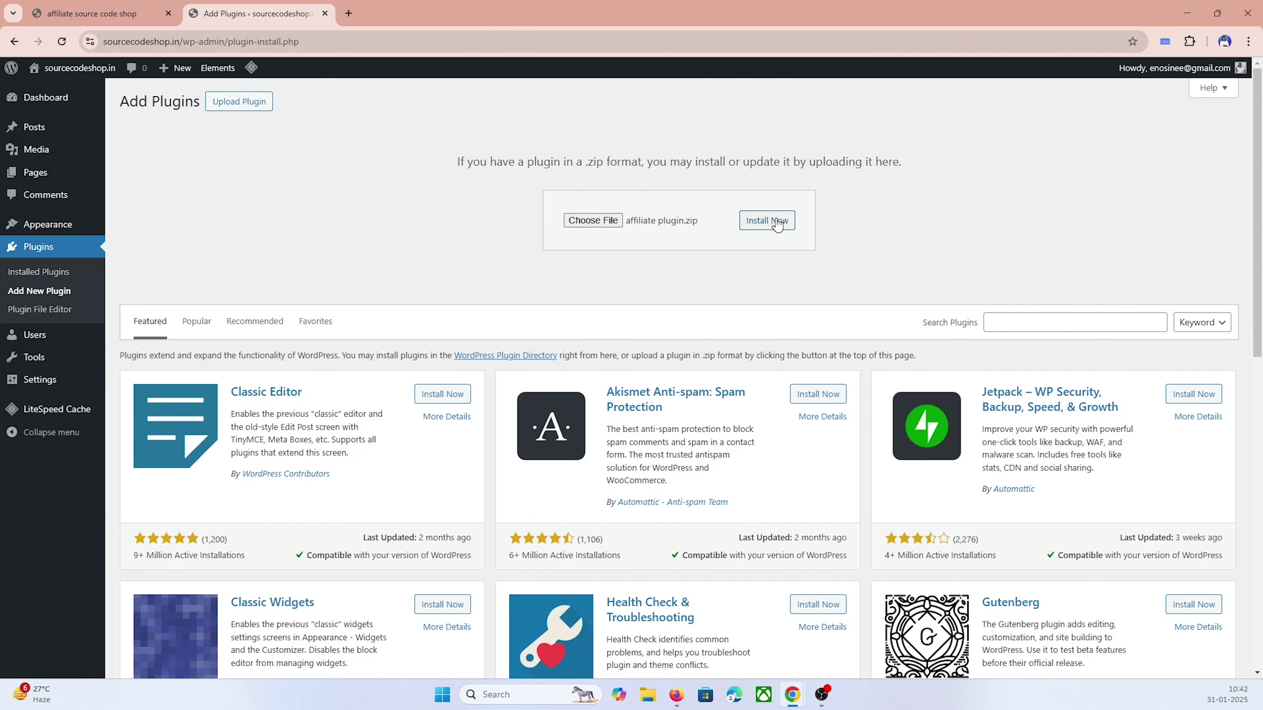
left_click(776, 221)
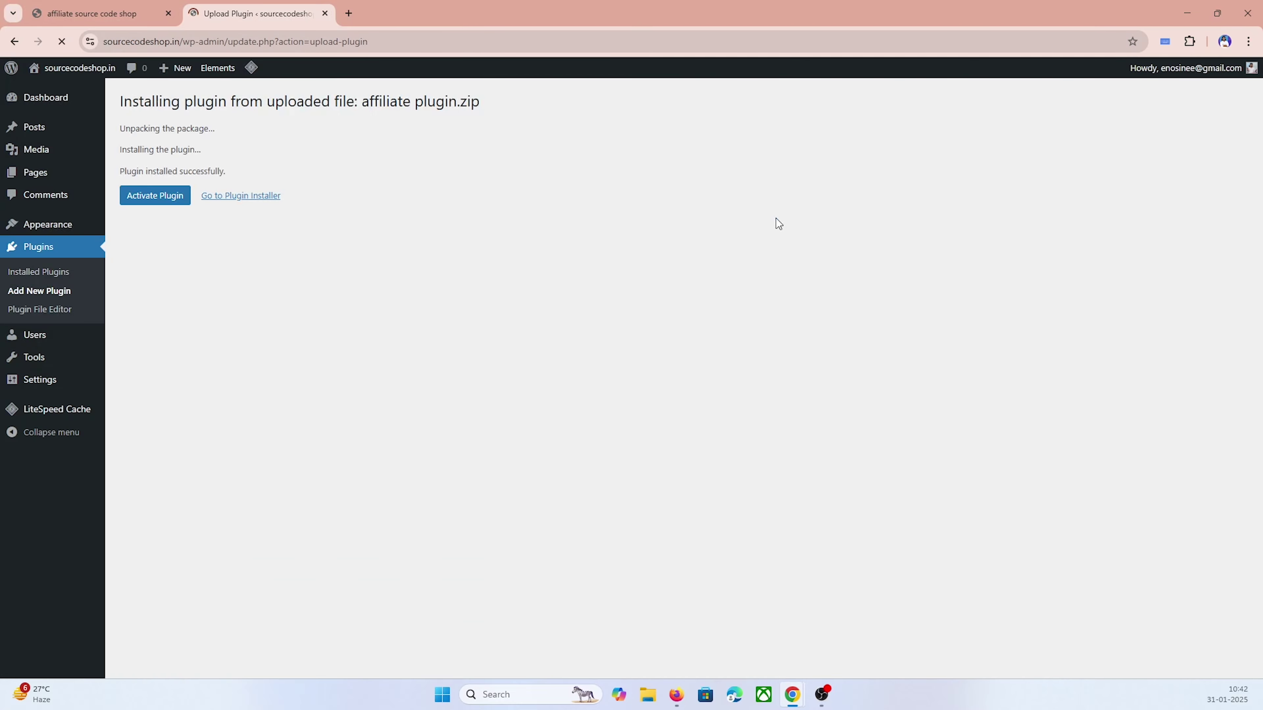
left_click(170, 204)
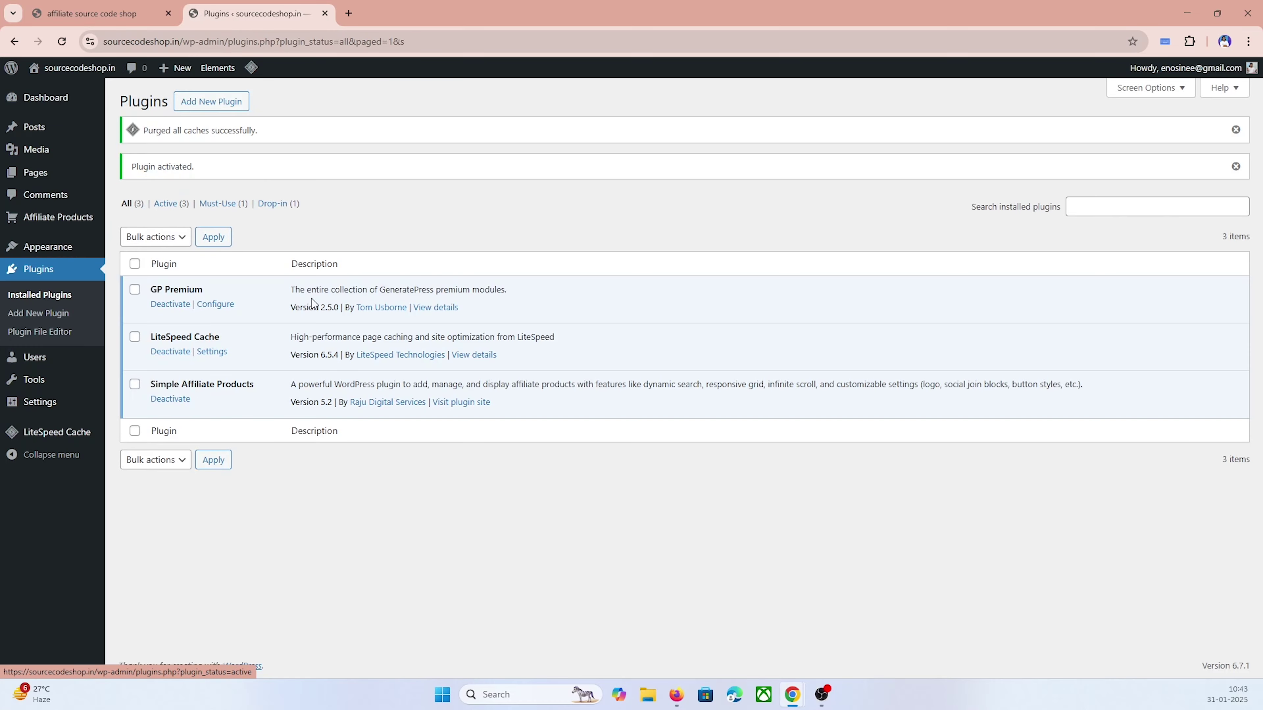
Step: Examine the Simple Affiliate Products plugin entry, its product list, the new product form and its settings page
left_click_drag(156, 374, 257, 378)
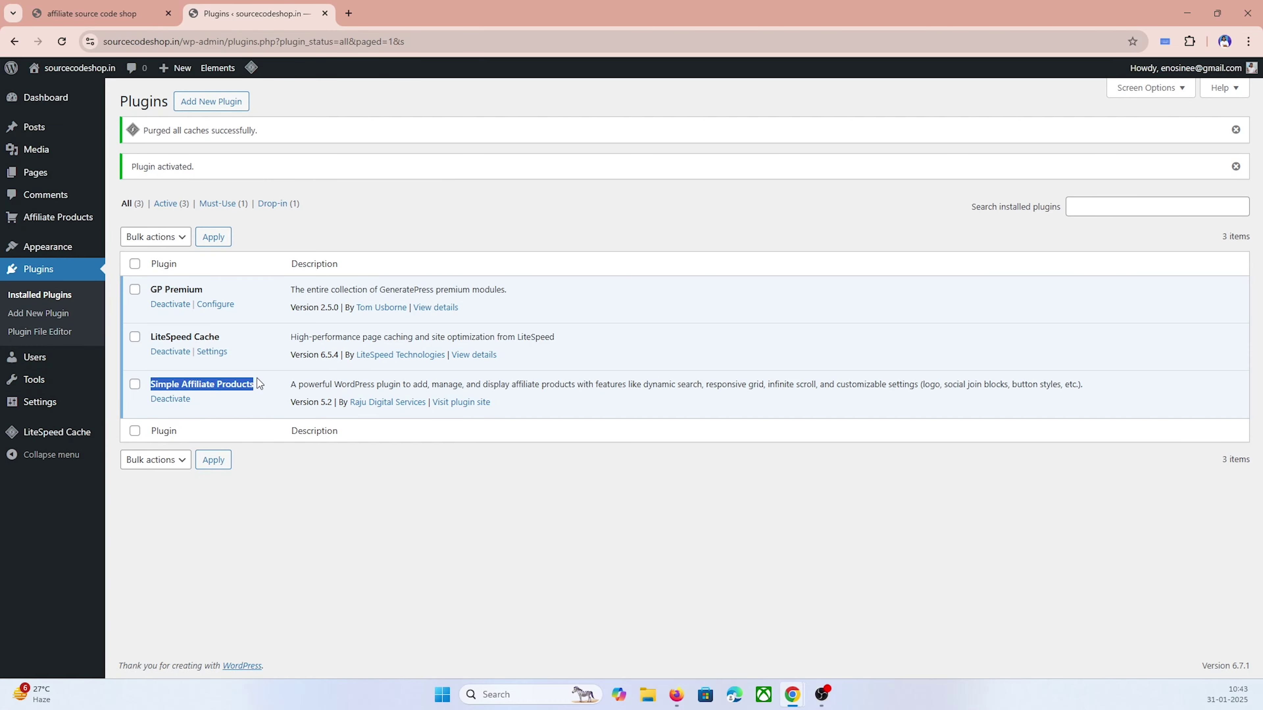
left_click(231, 402)
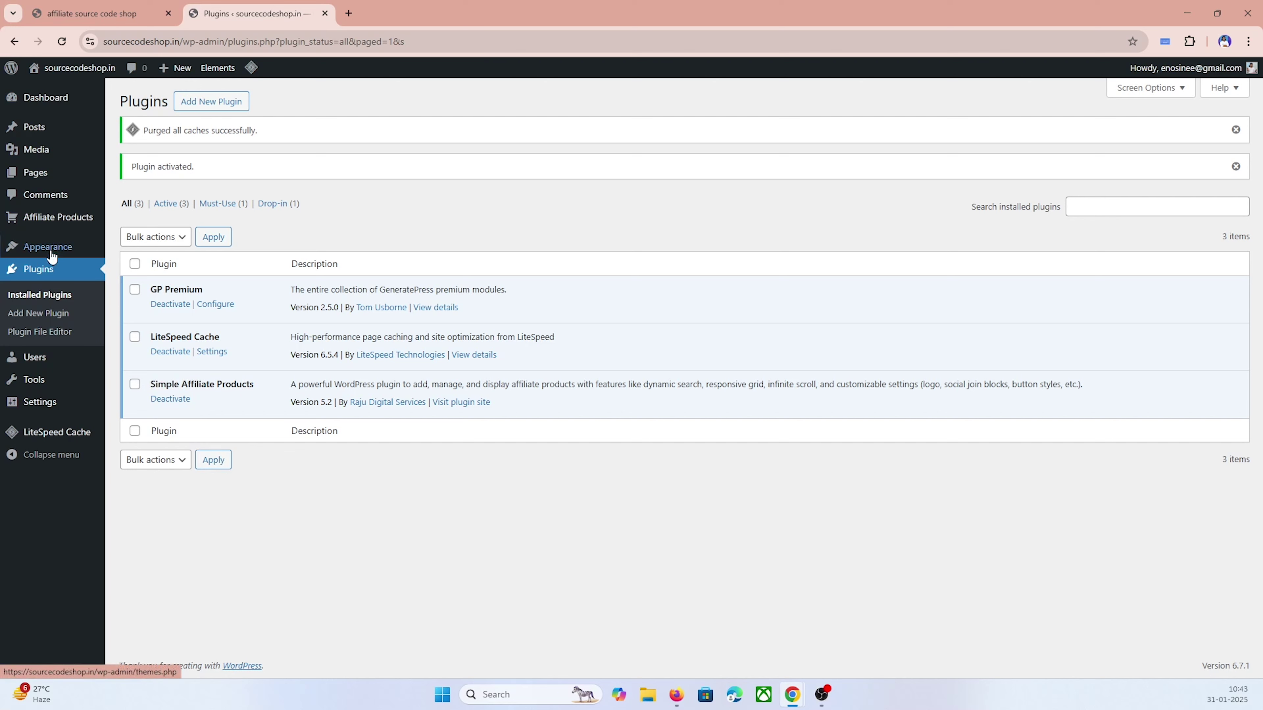
mouse_move(56, 219)
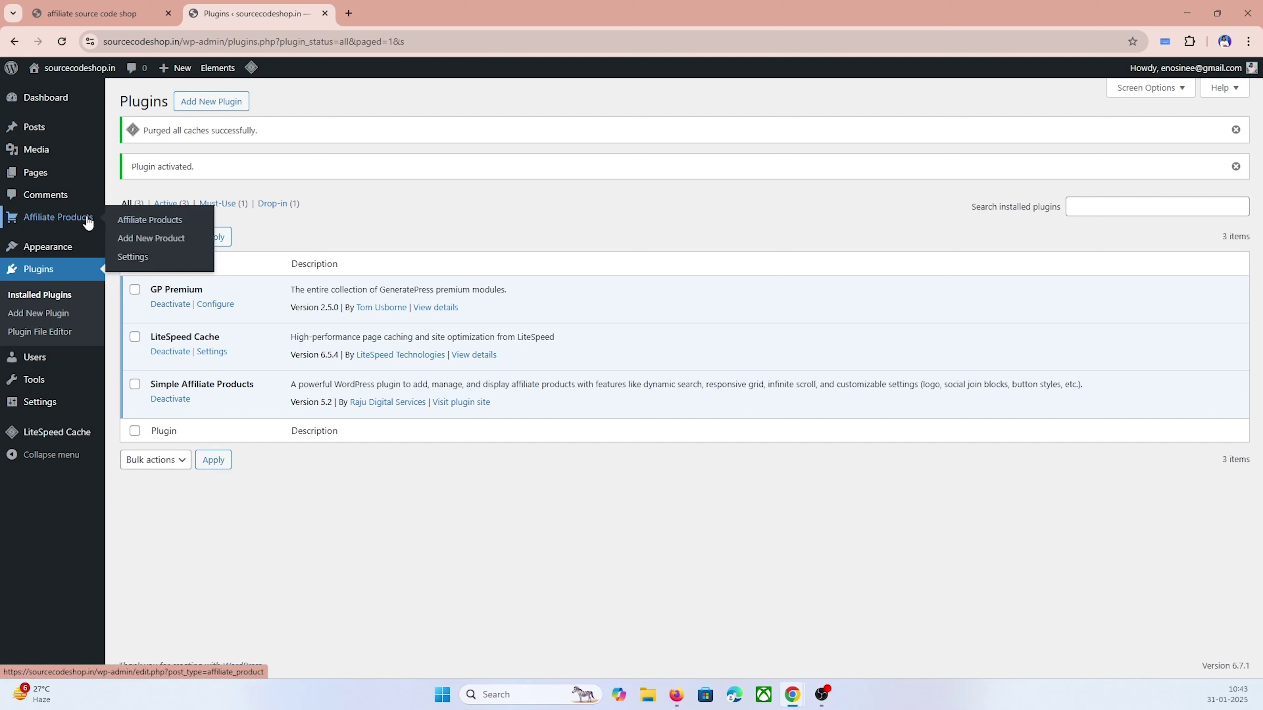
left_click(162, 224)
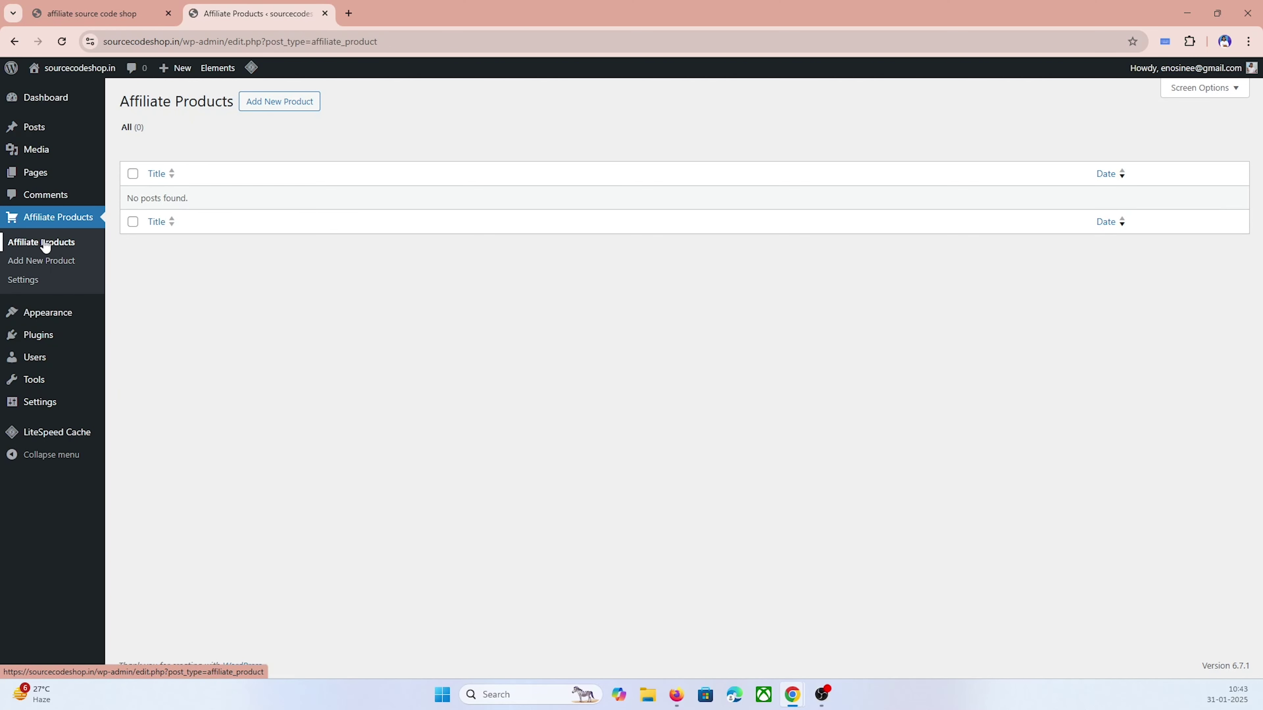
left_click(55, 261)
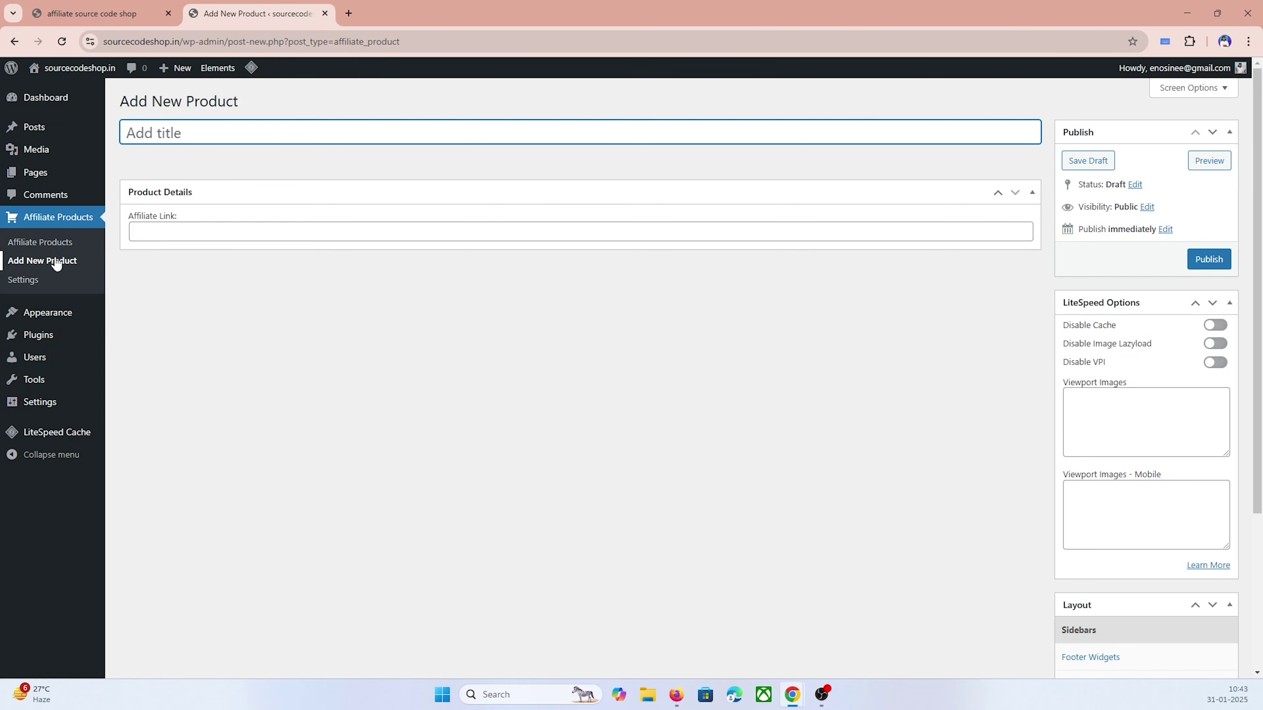
left_click(33, 280)
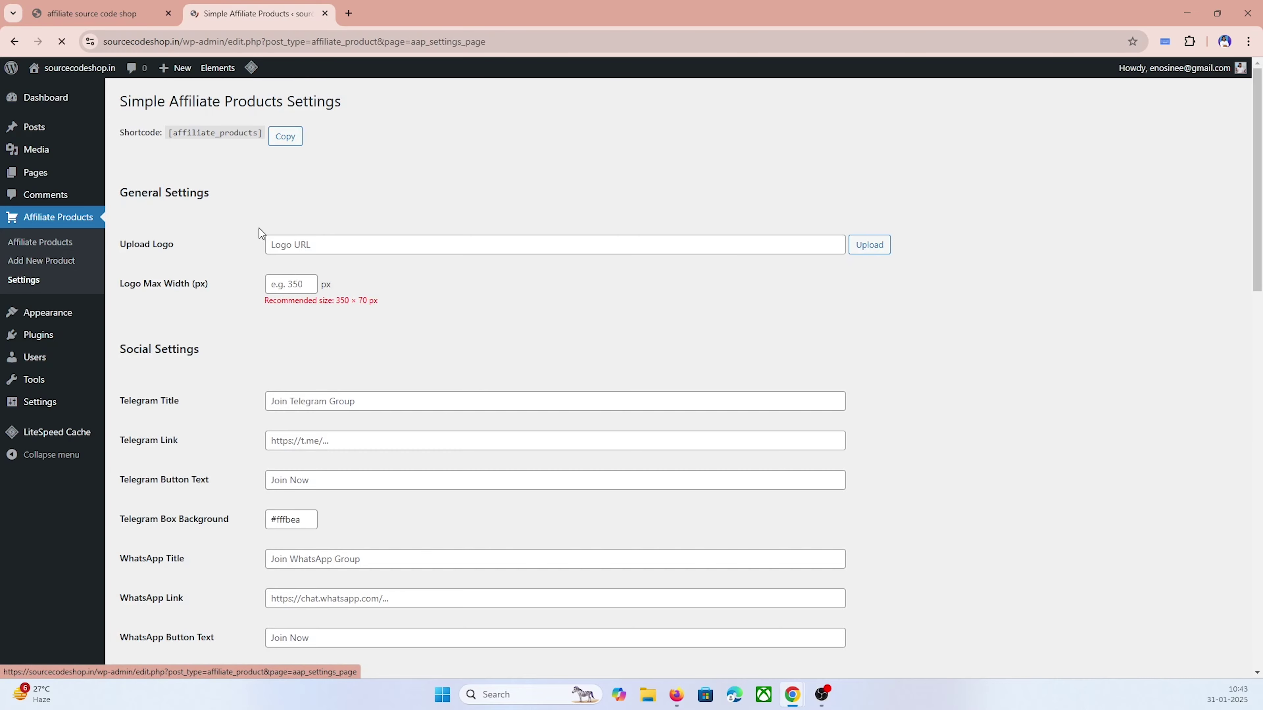
scroll(228, 399, "down", 5)
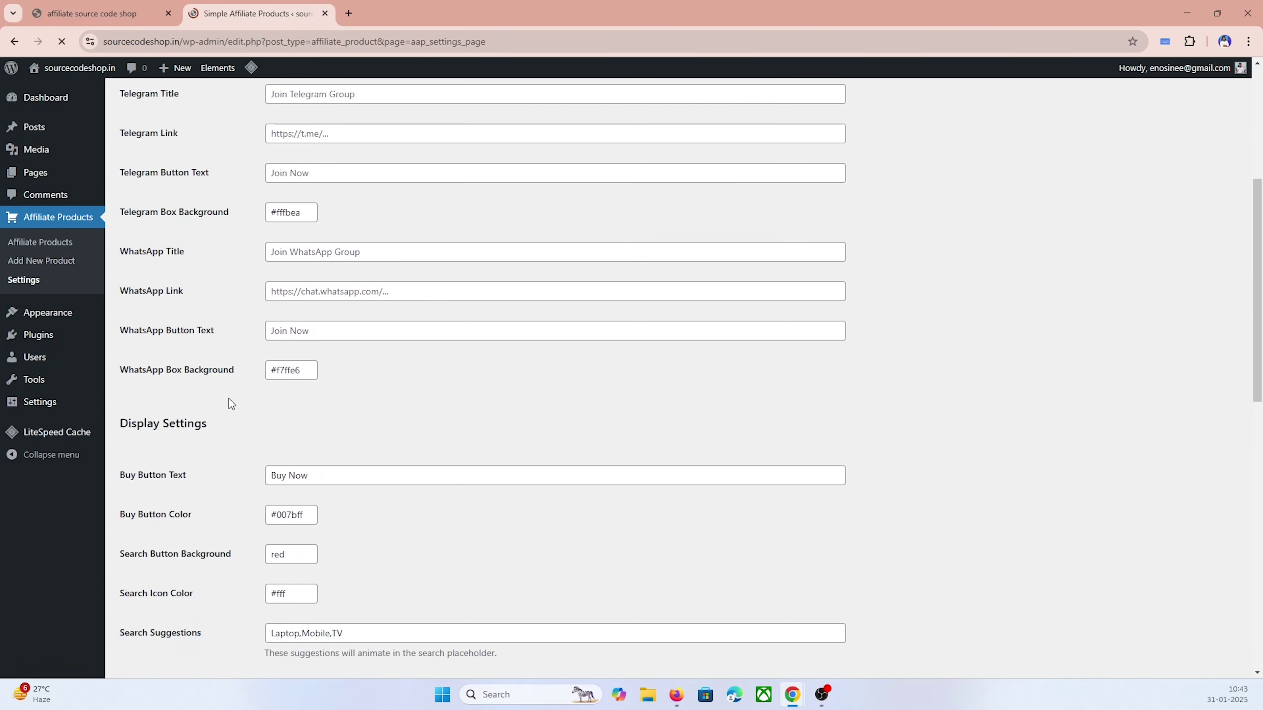
scroll(229, 399, "up", 5)
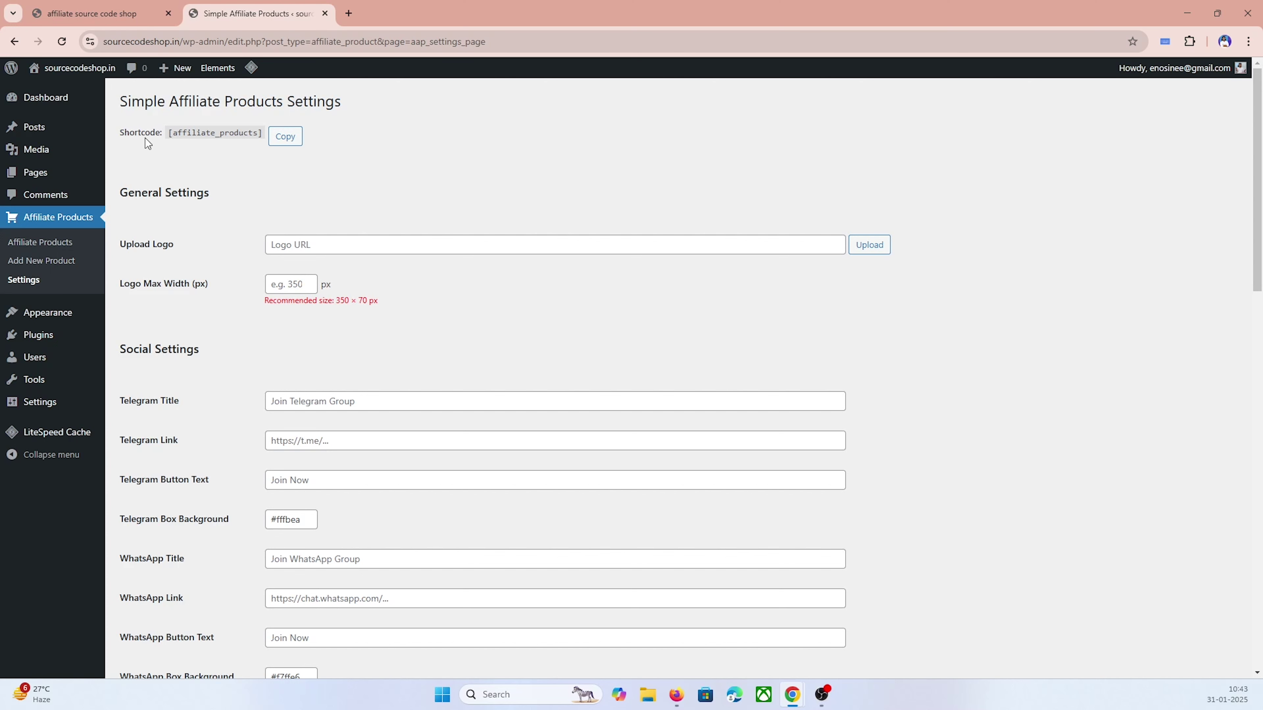
Step: Copy the [affiliate_products] shortcode from the plugin settings and dismiss the confirmation message
left_click_drag(113, 127, 258, 163)
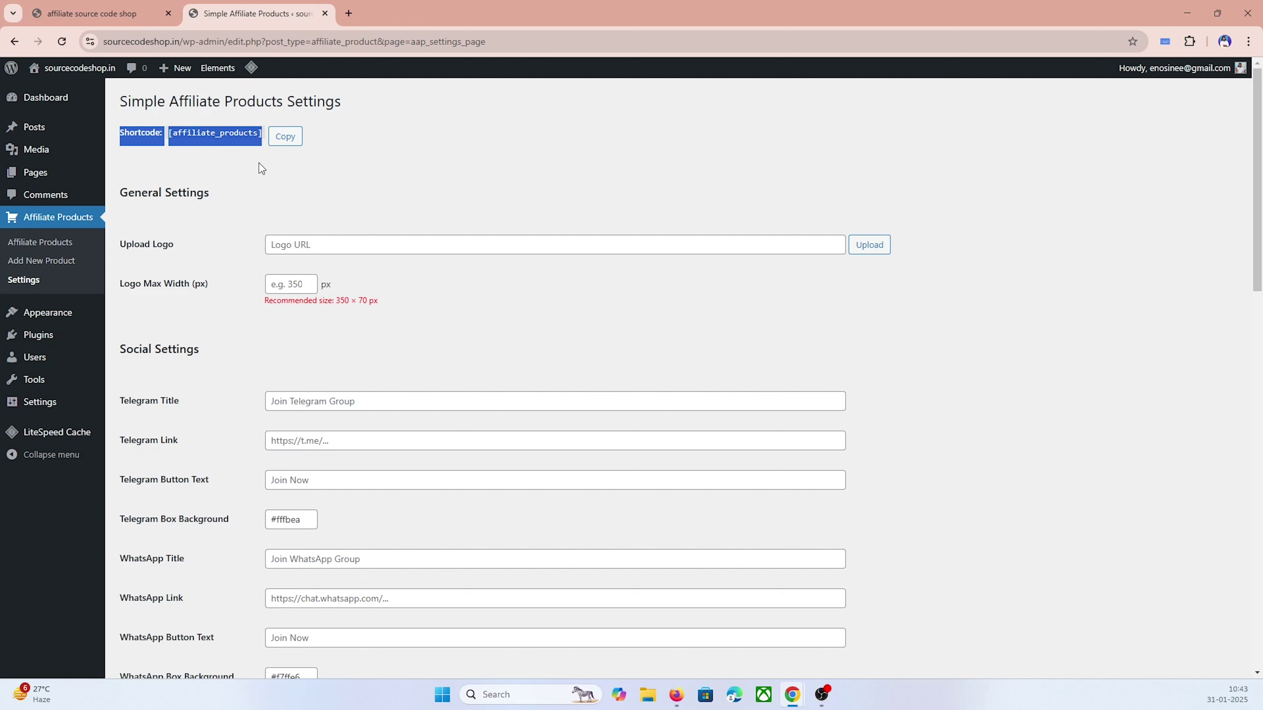
left_click(258, 163)
left_click(286, 137)
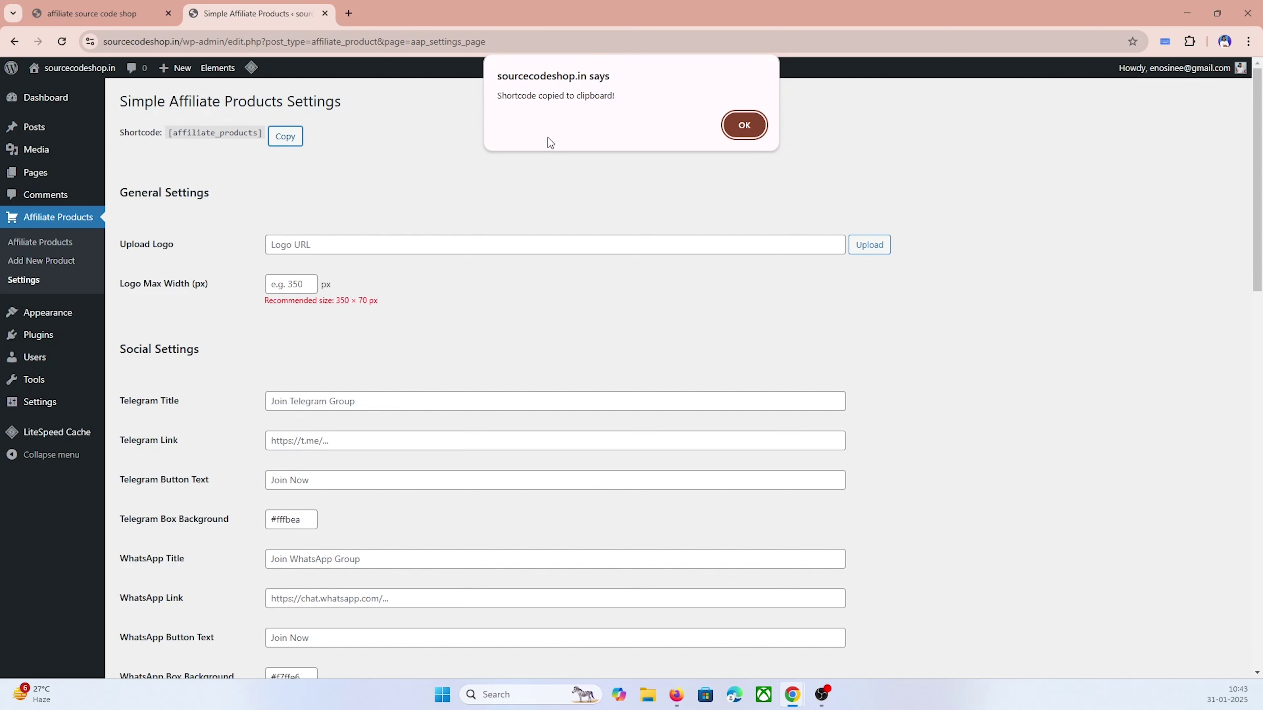
left_click(743, 125)
Step: Create a new page, go through the block editor welcome guide and title the page Home
mouse_move(29, 180)
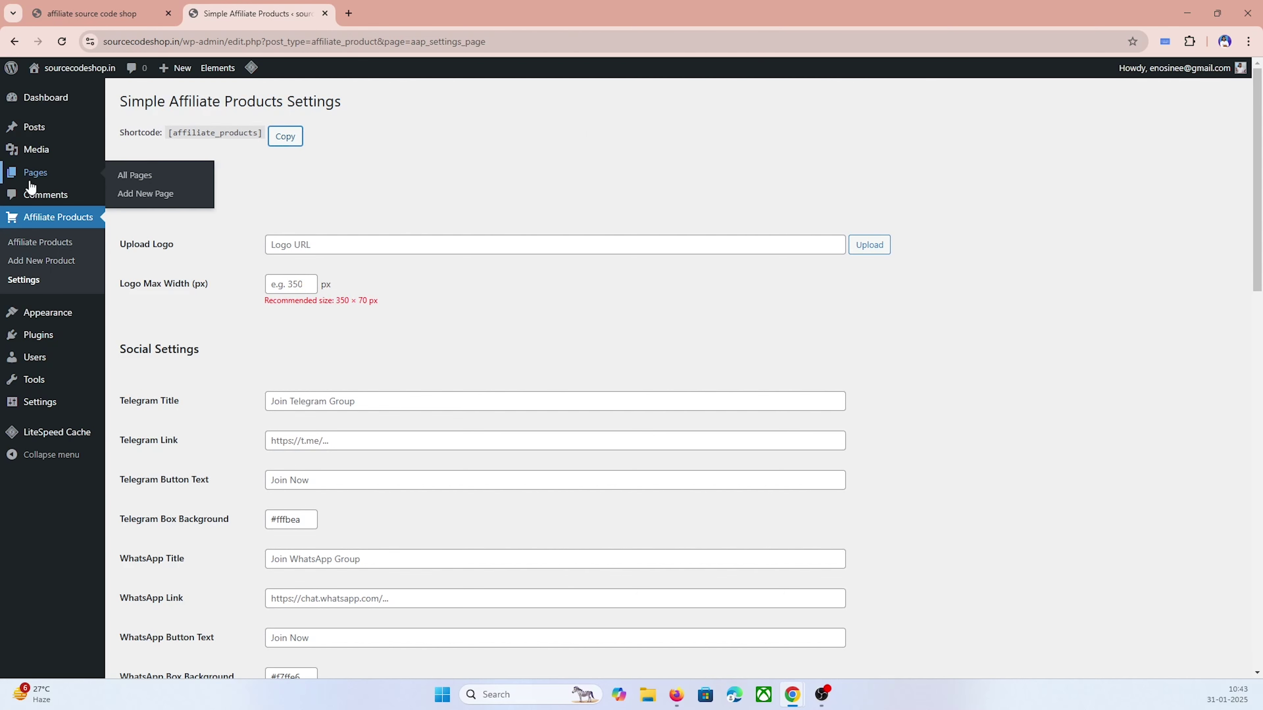
left_click(167, 195)
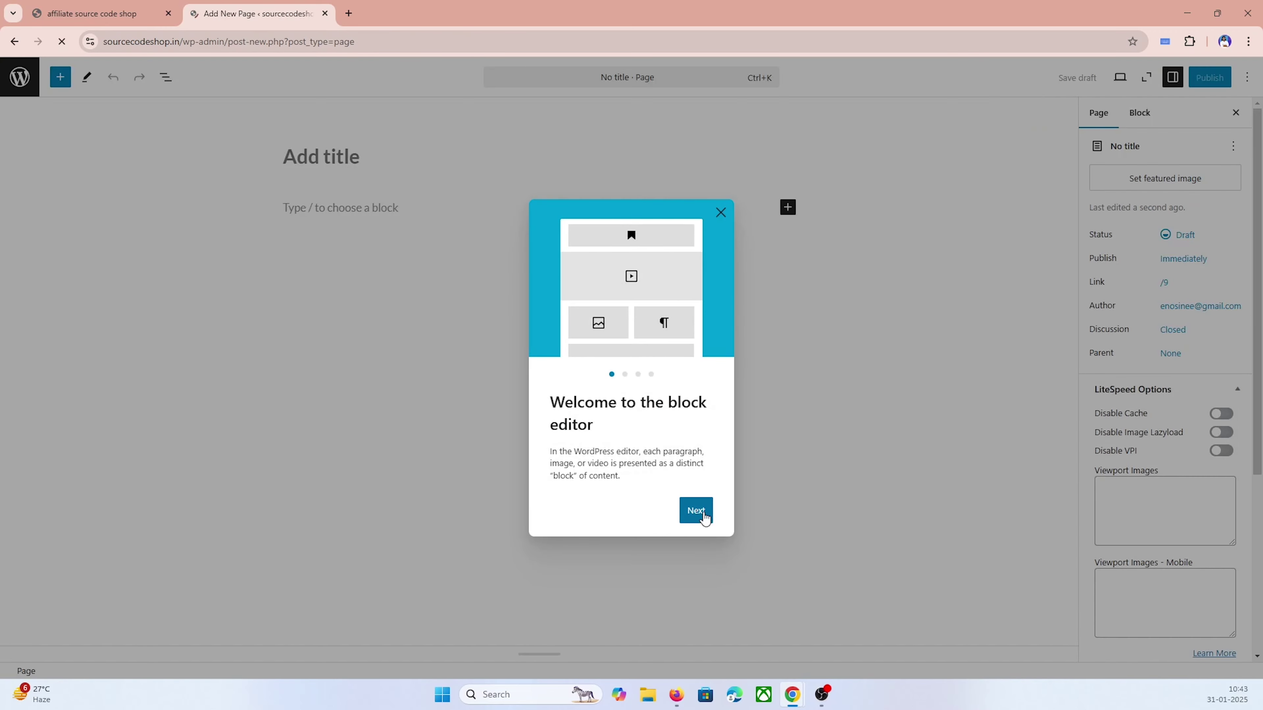
left_click(696, 510)
left_click(696, 511)
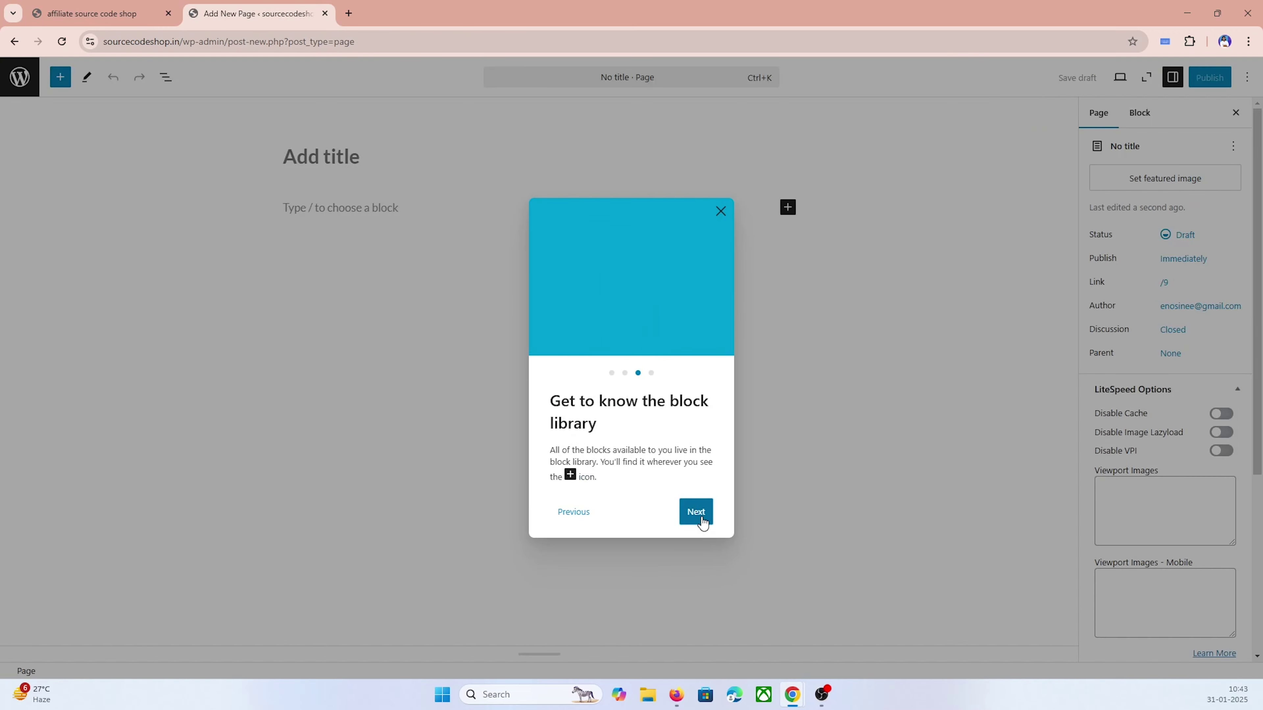
left_click(696, 512)
left_click(686, 512)
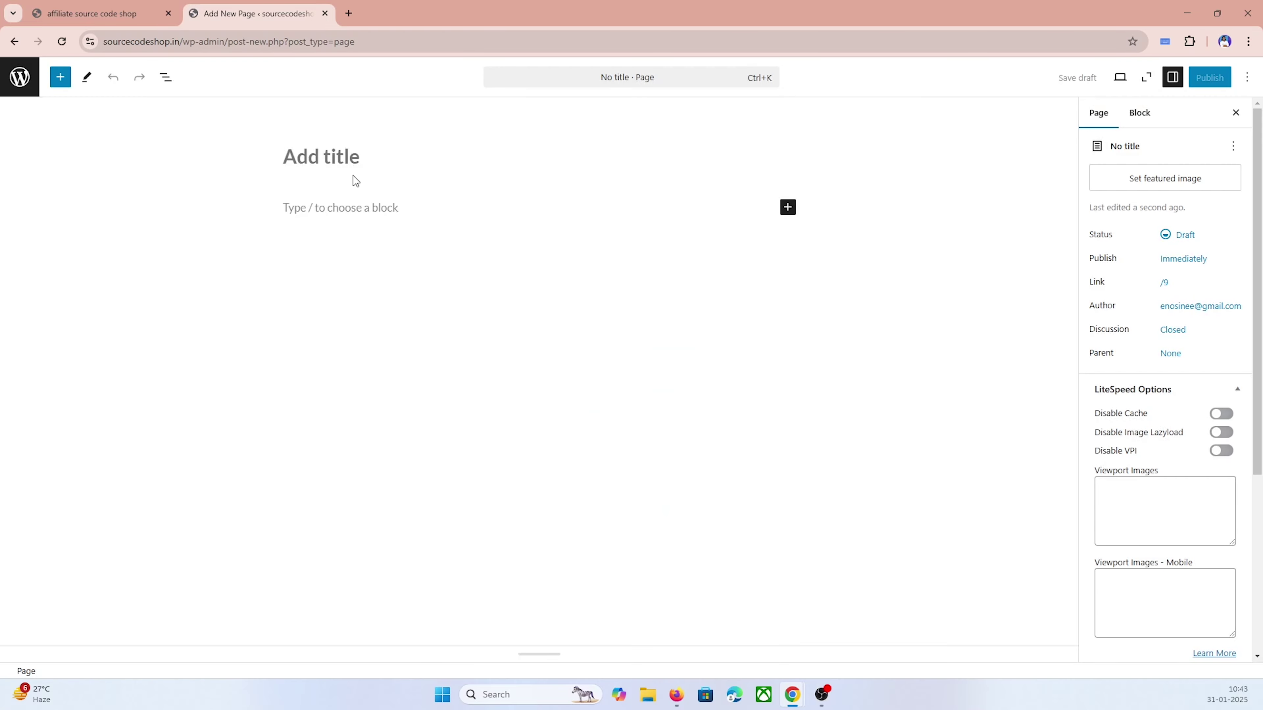
left_click(334, 158)
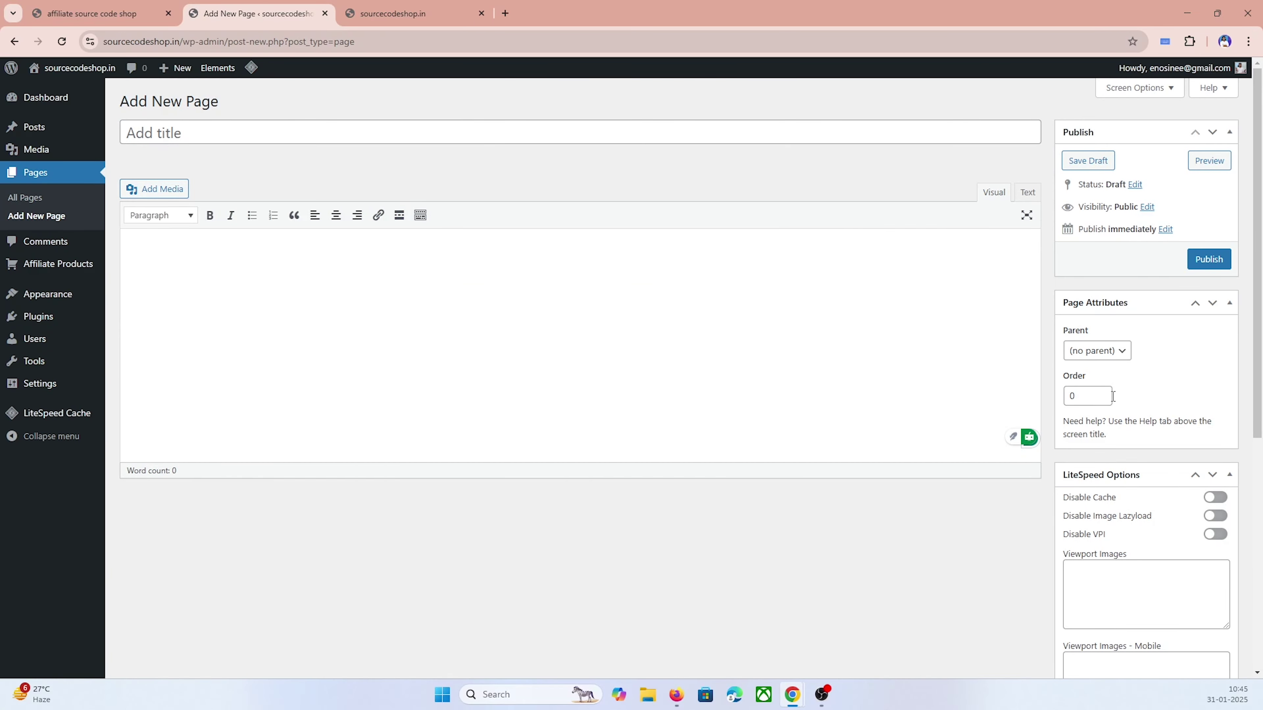
scroll(1108, 396, "down", 5)
scroll(1159, 497, "up", 5)
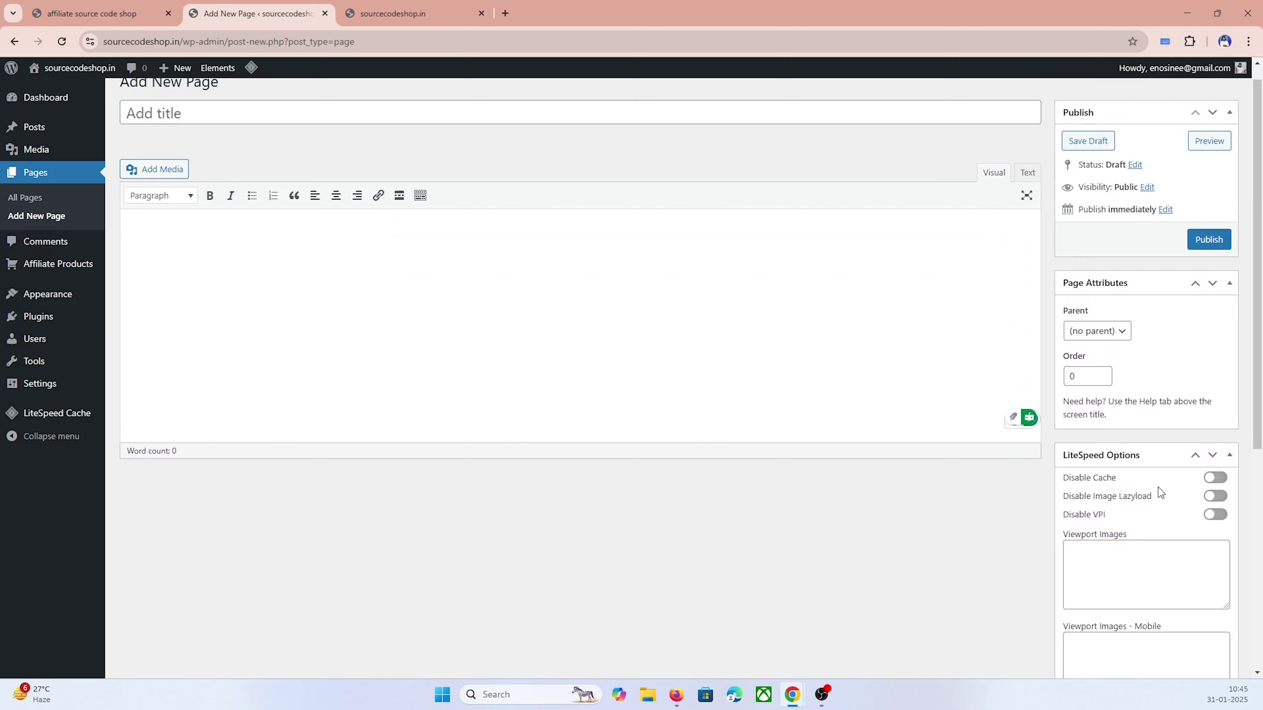
scroll(1159, 492, "up", 1)
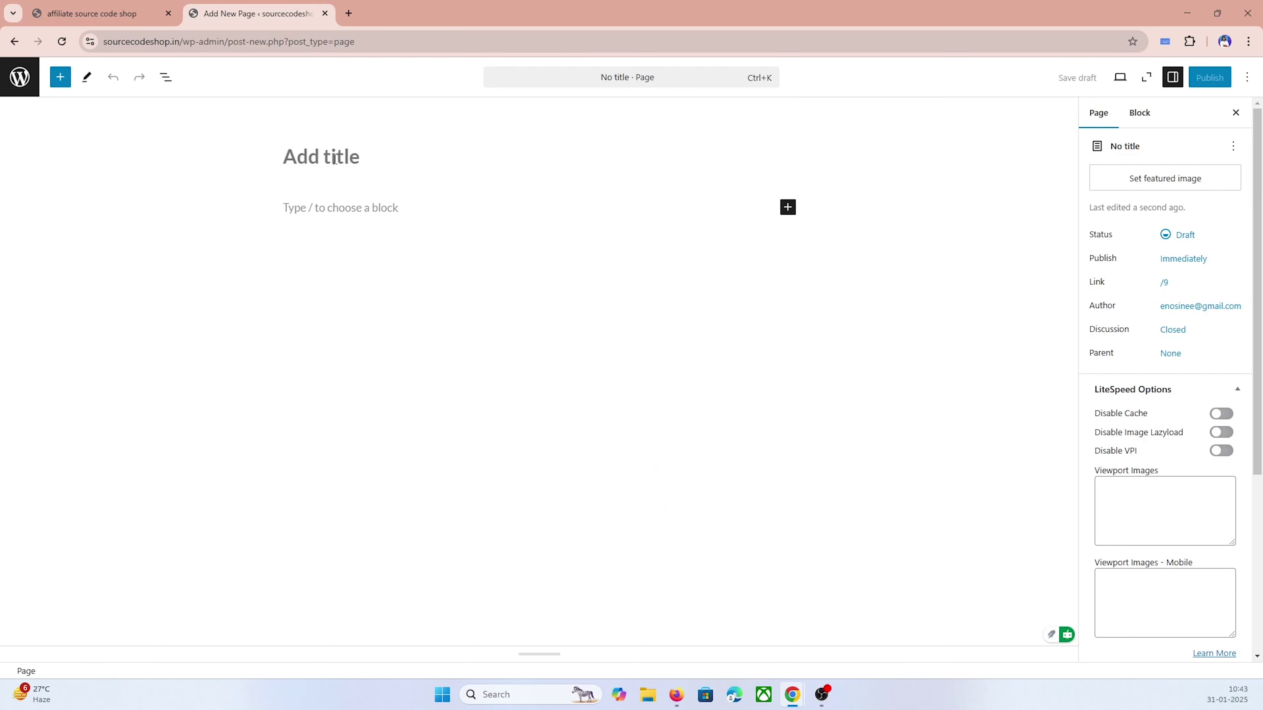
type("Home")
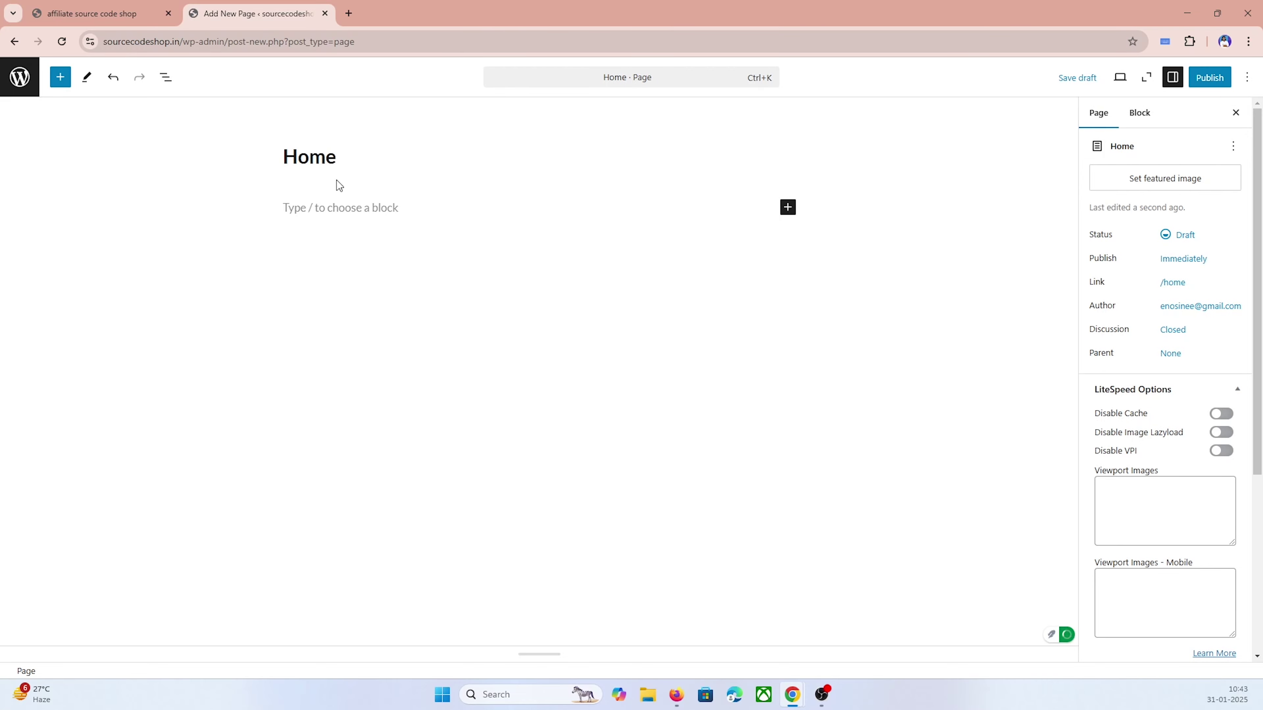
Step: Paste the copied [affiliate_products] shortcode into the body of the Home page as a shortcode block
left_click(340, 205)
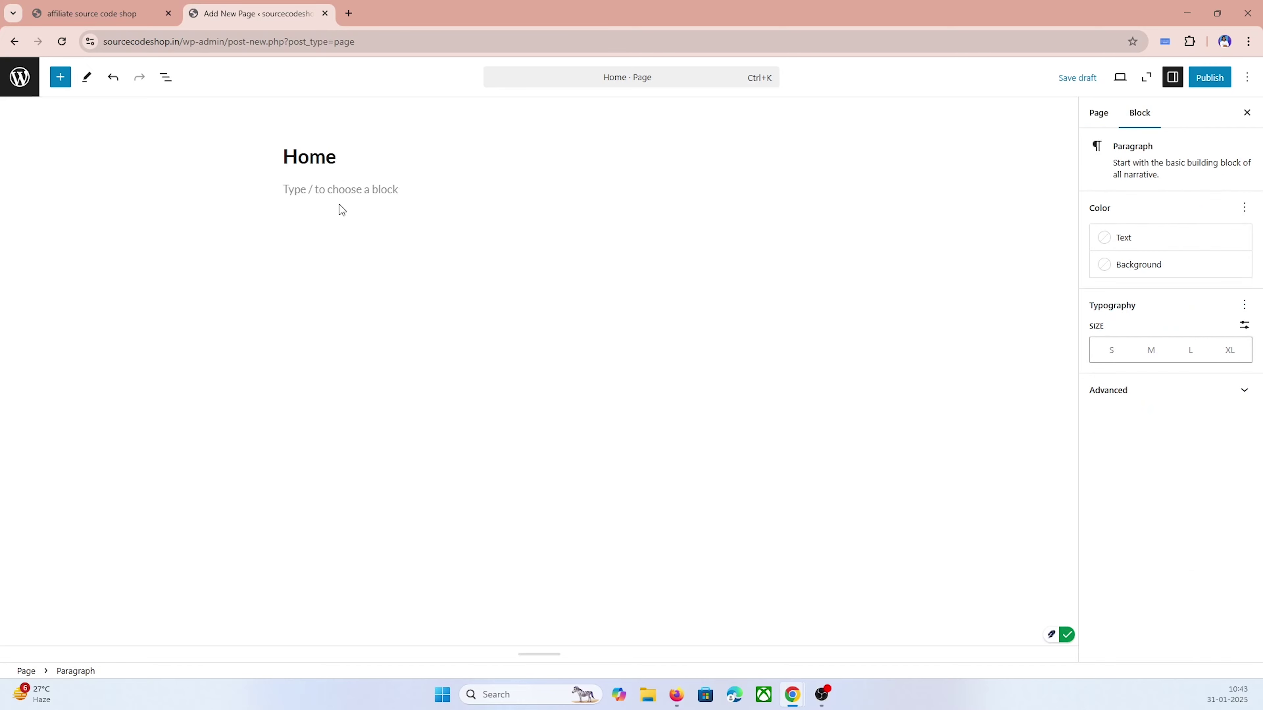
key("ctrl+v")
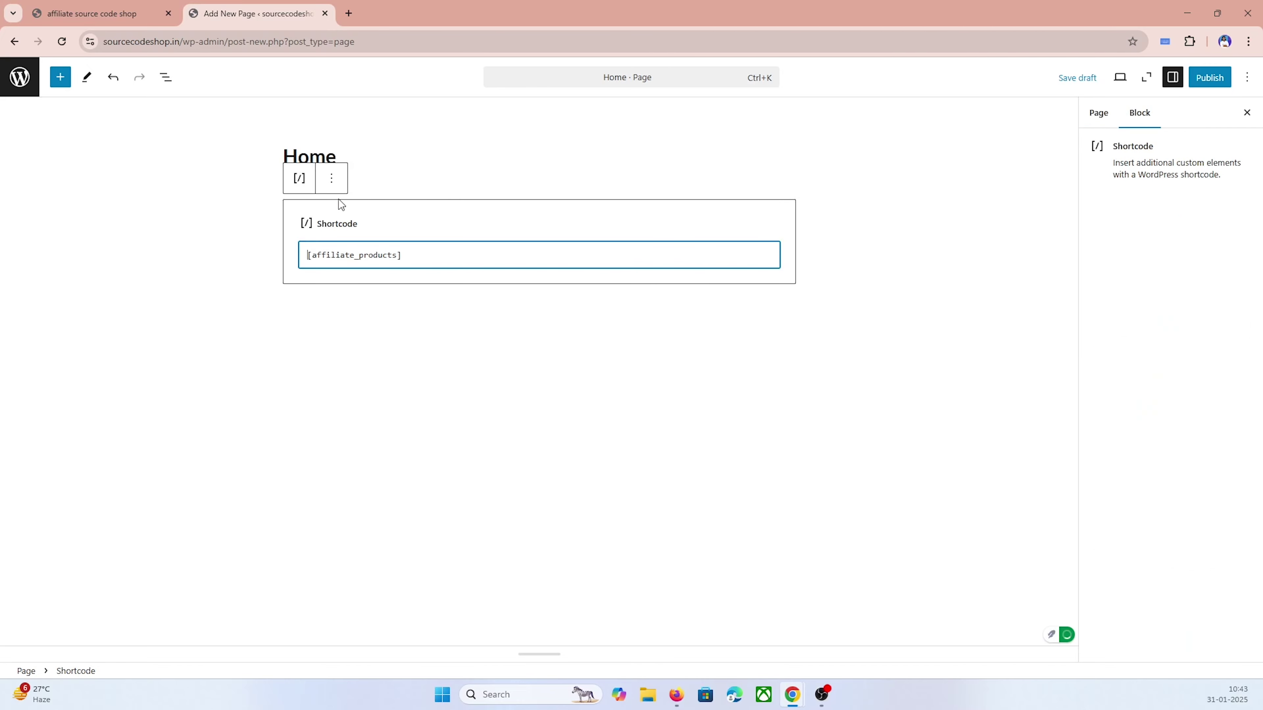
left_click(361, 344)
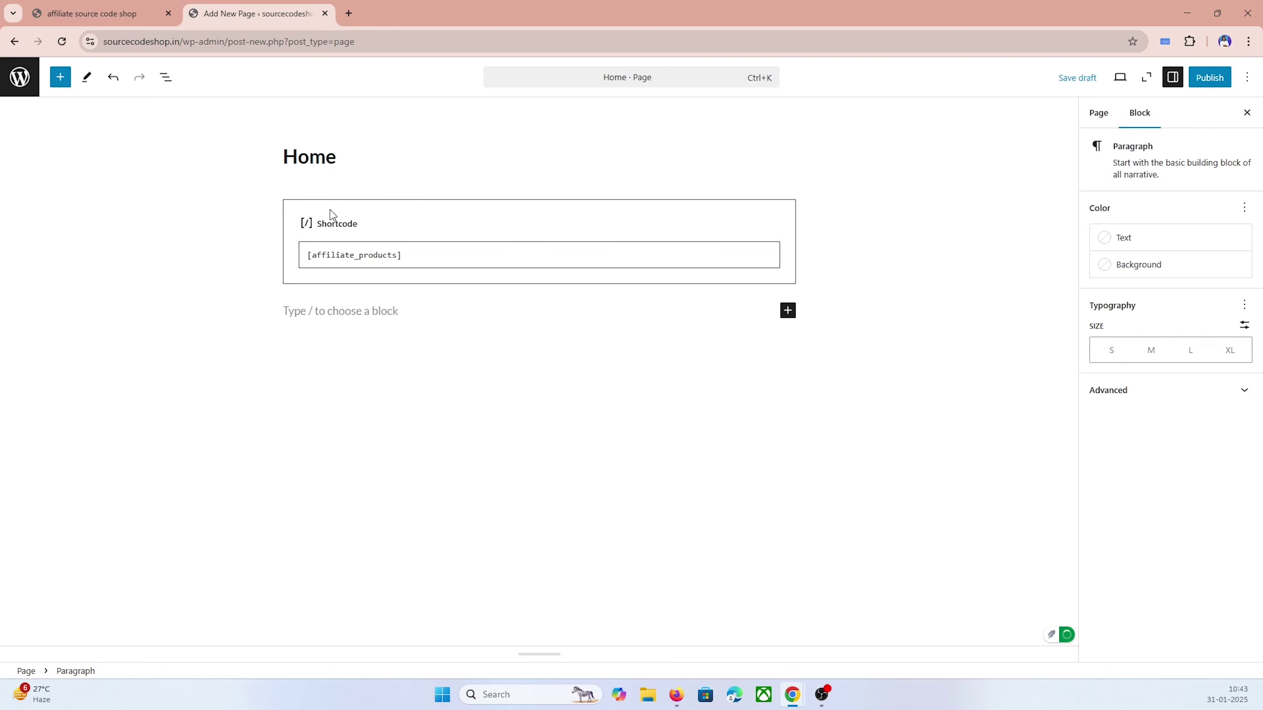
left_click(391, 234)
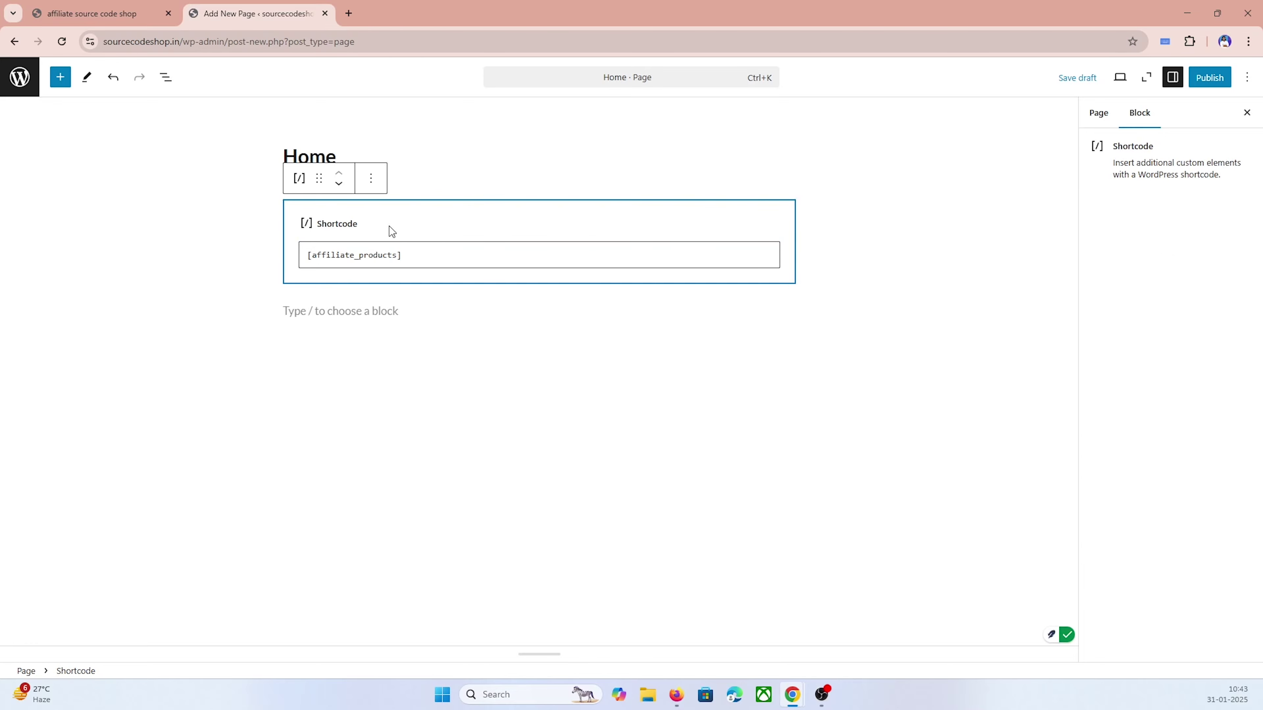
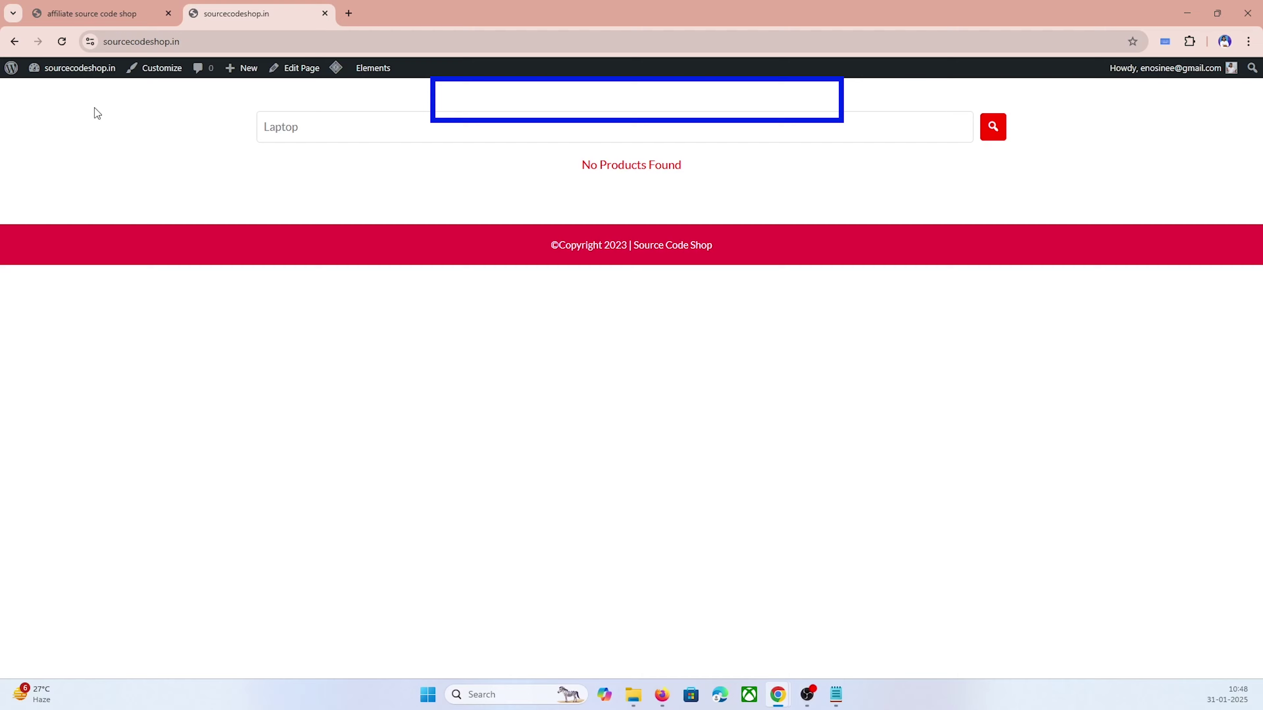
Step: Open the Simple Affiliate Products settings page from the dashboard and go to the Upload Logo field
left_click(76, 90)
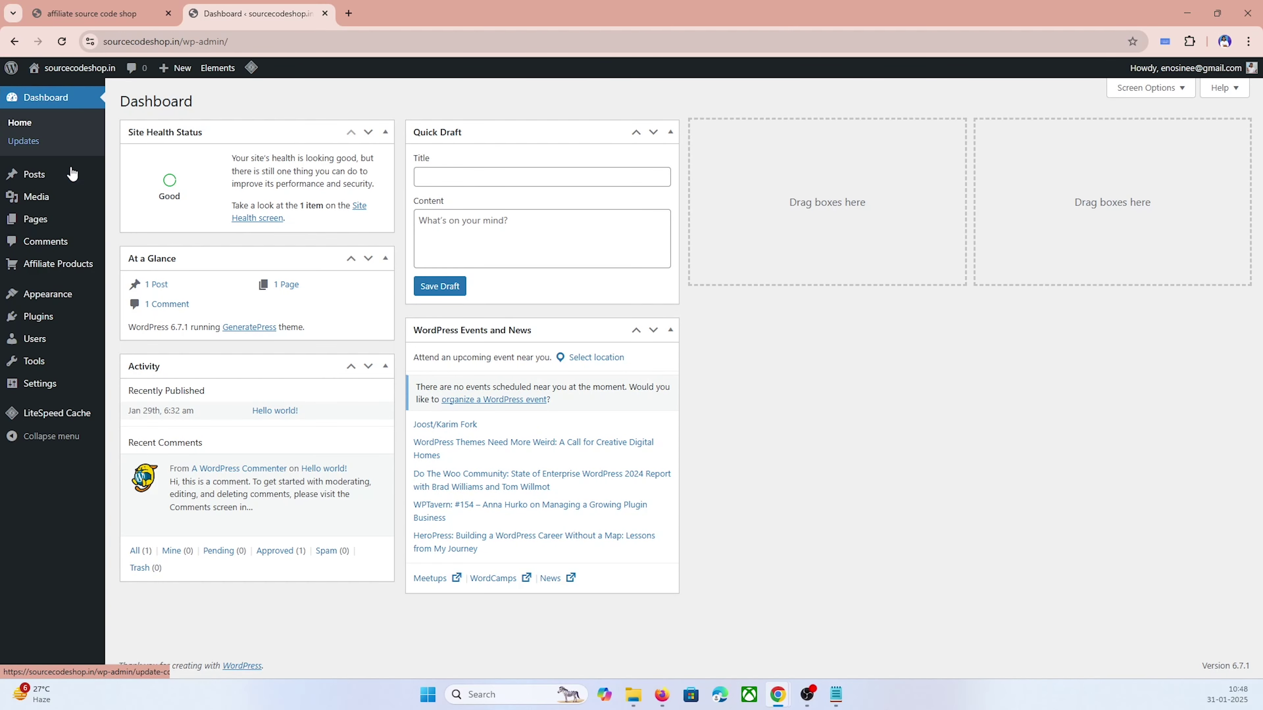
mouse_move(70, 265)
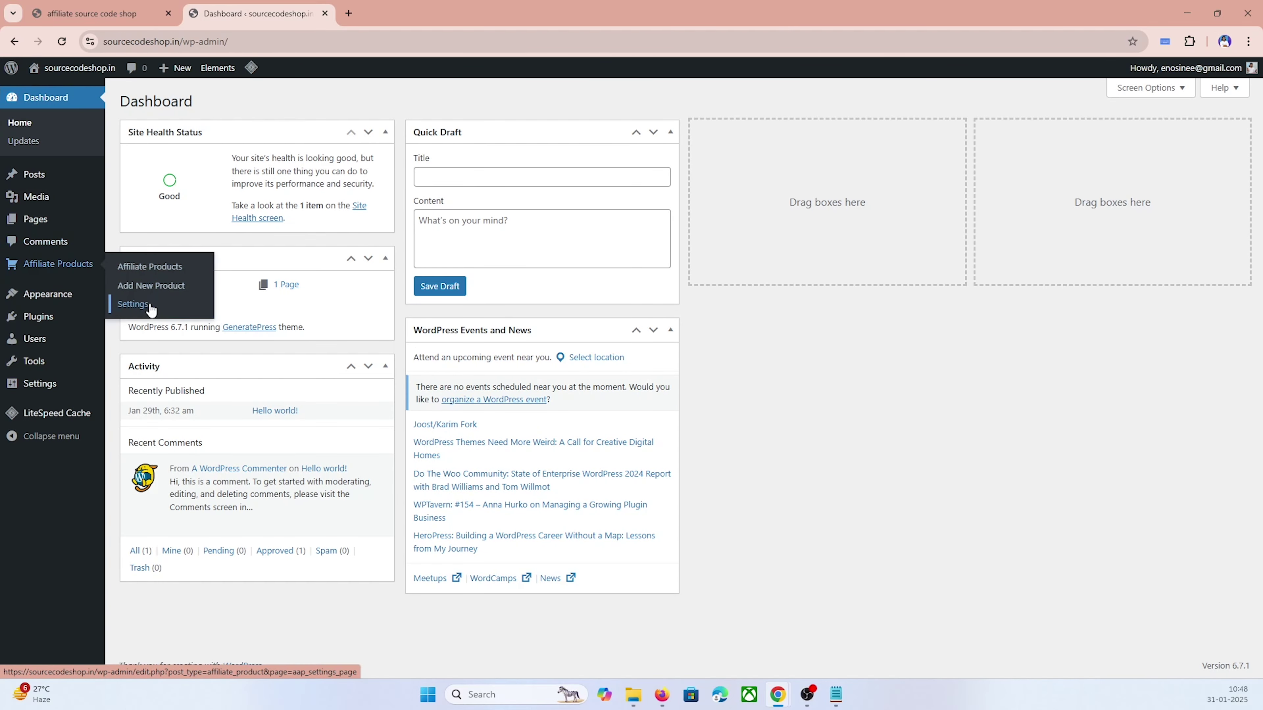
left_click(133, 305)
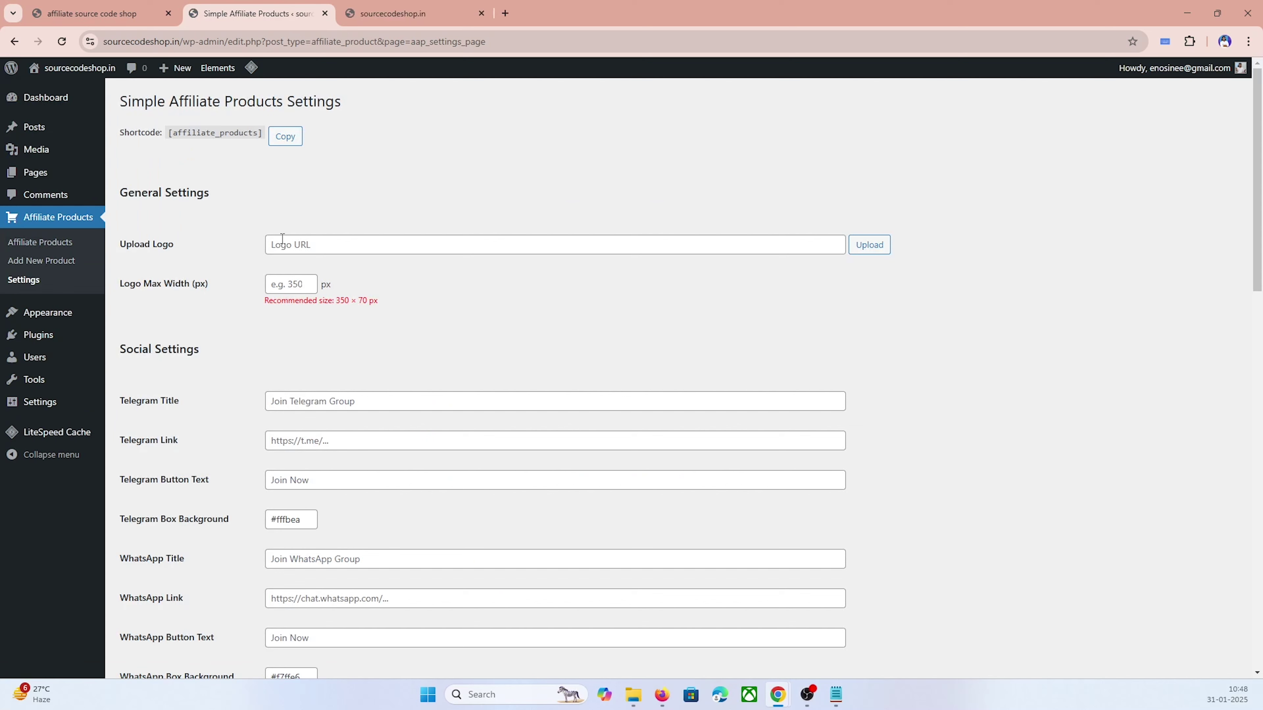
left_click(282, 248)
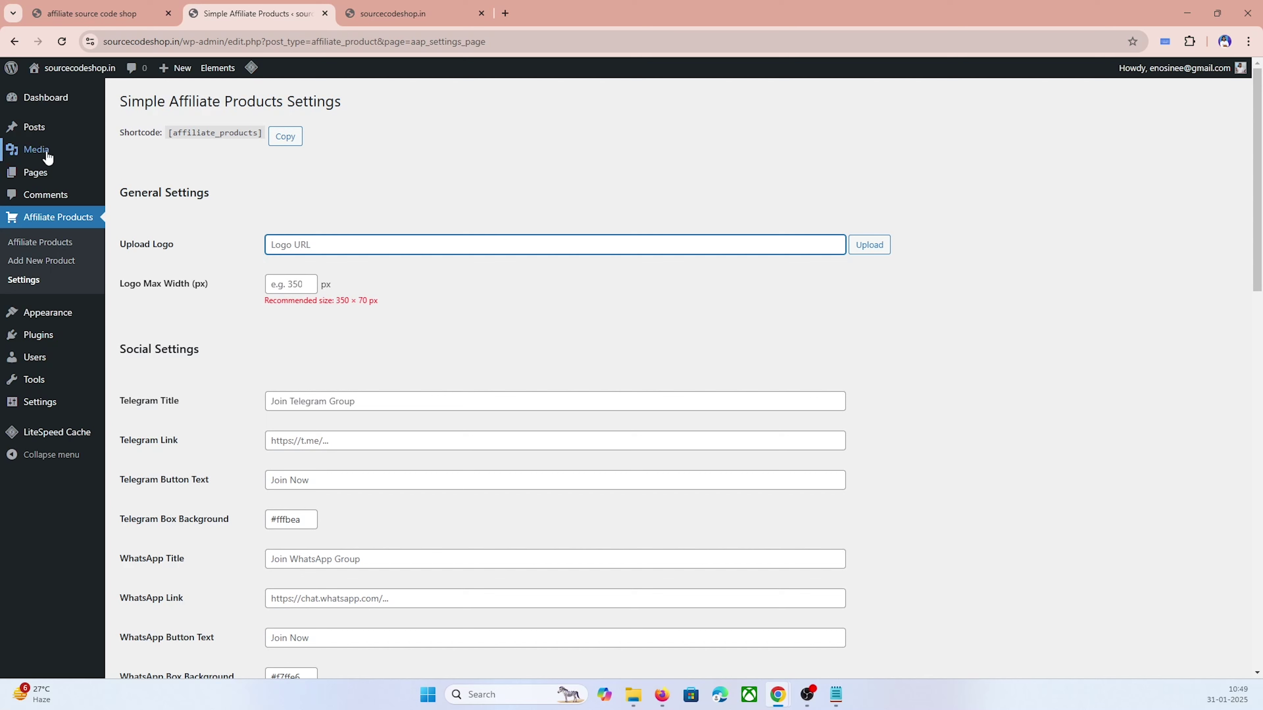
Step: Upload the logo image "ladfsfstest png" from the my collections folder to the media library
mouse_move(94, 154)
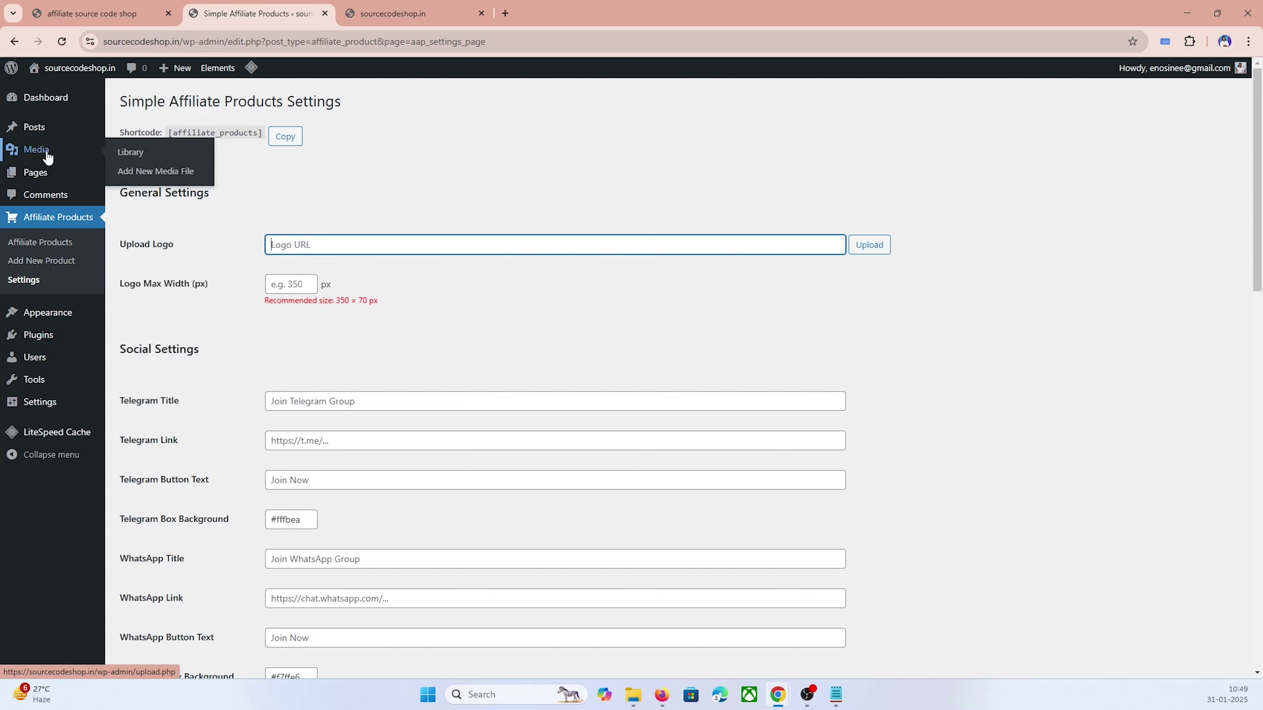
right_click(151, 164)
left_click(149, 160)
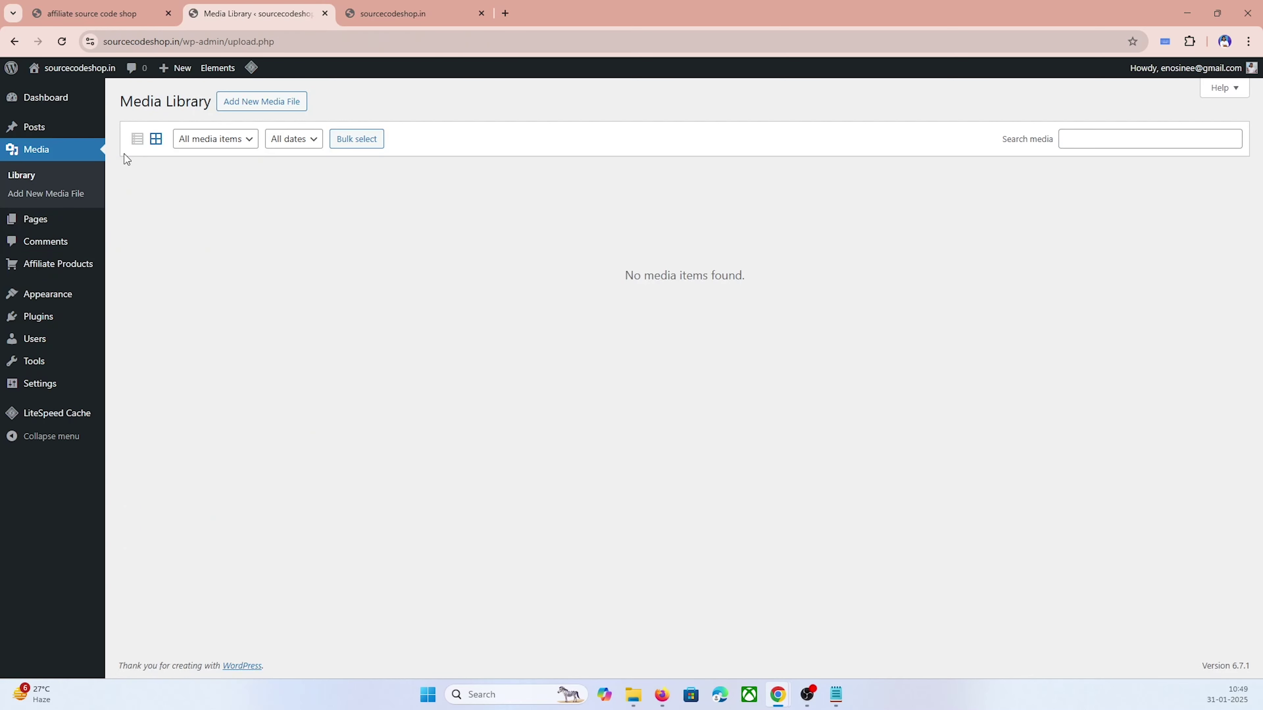
left_click(251, 106)
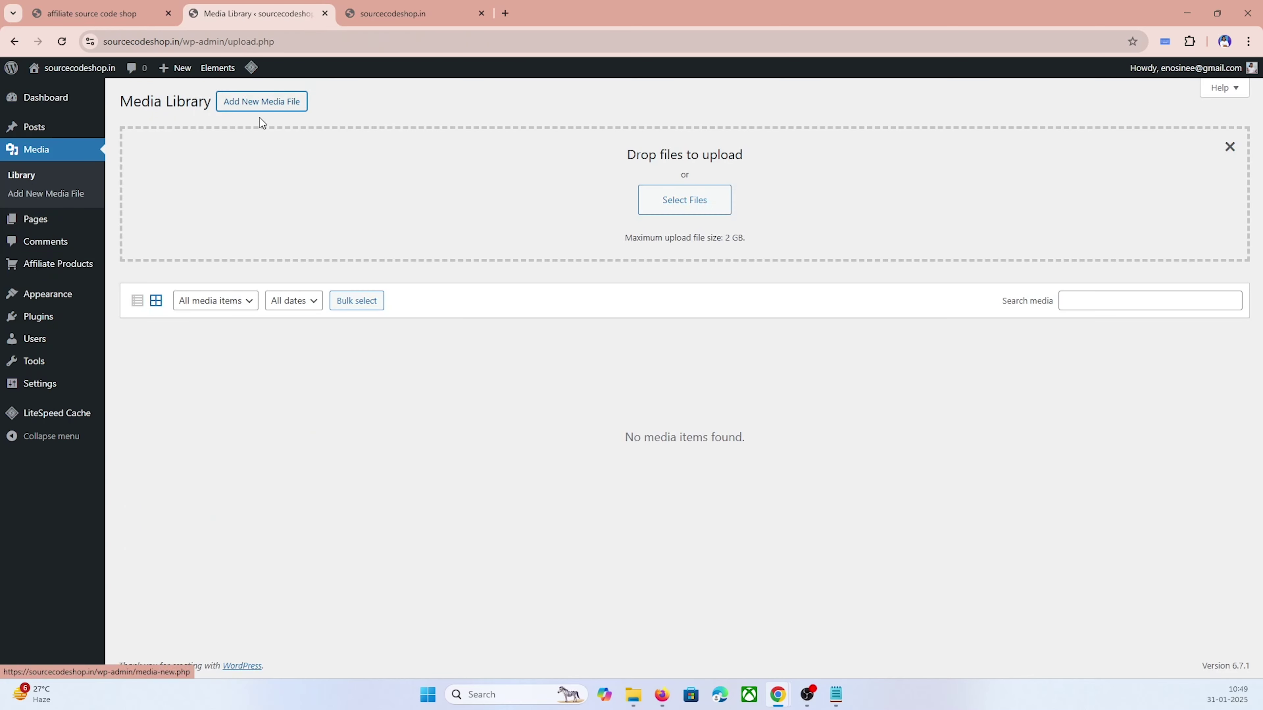
left_click(687, 205)
left_click(80, 151)
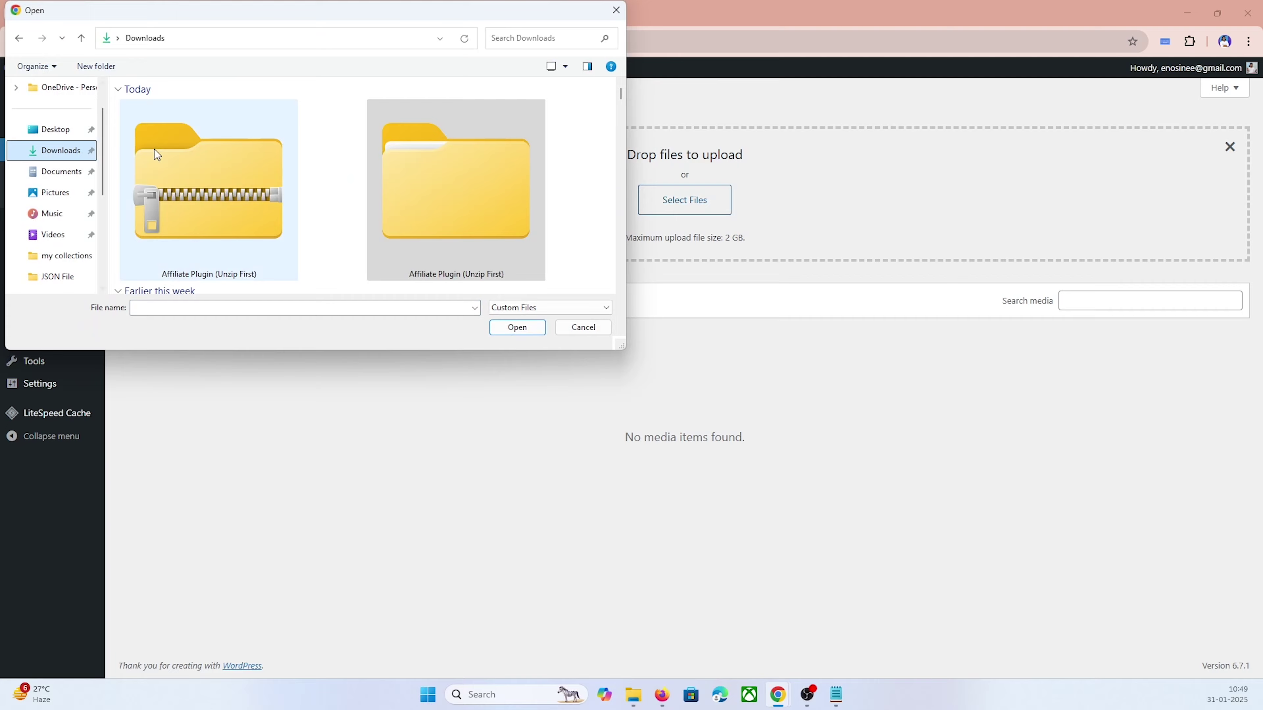
scroll(221, 170, "down", 10)
scroll(221, 171, "down", 10)
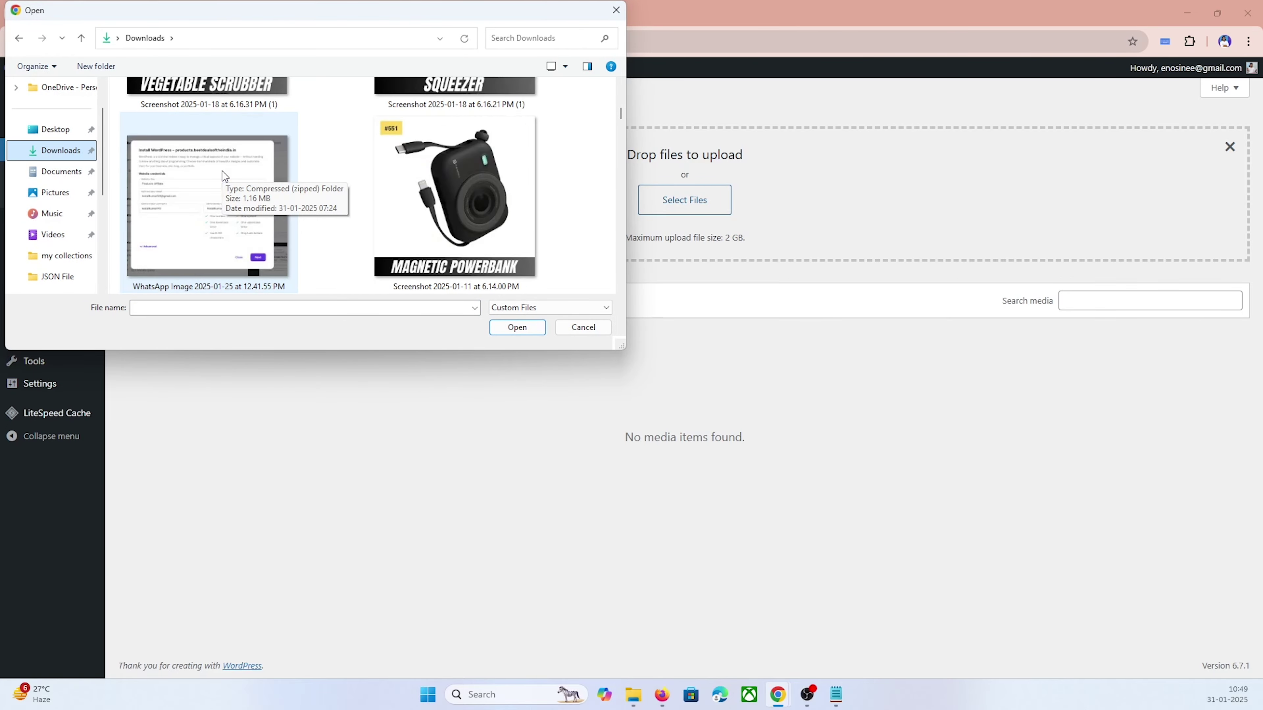
scroll(222, 171, "down", 3)
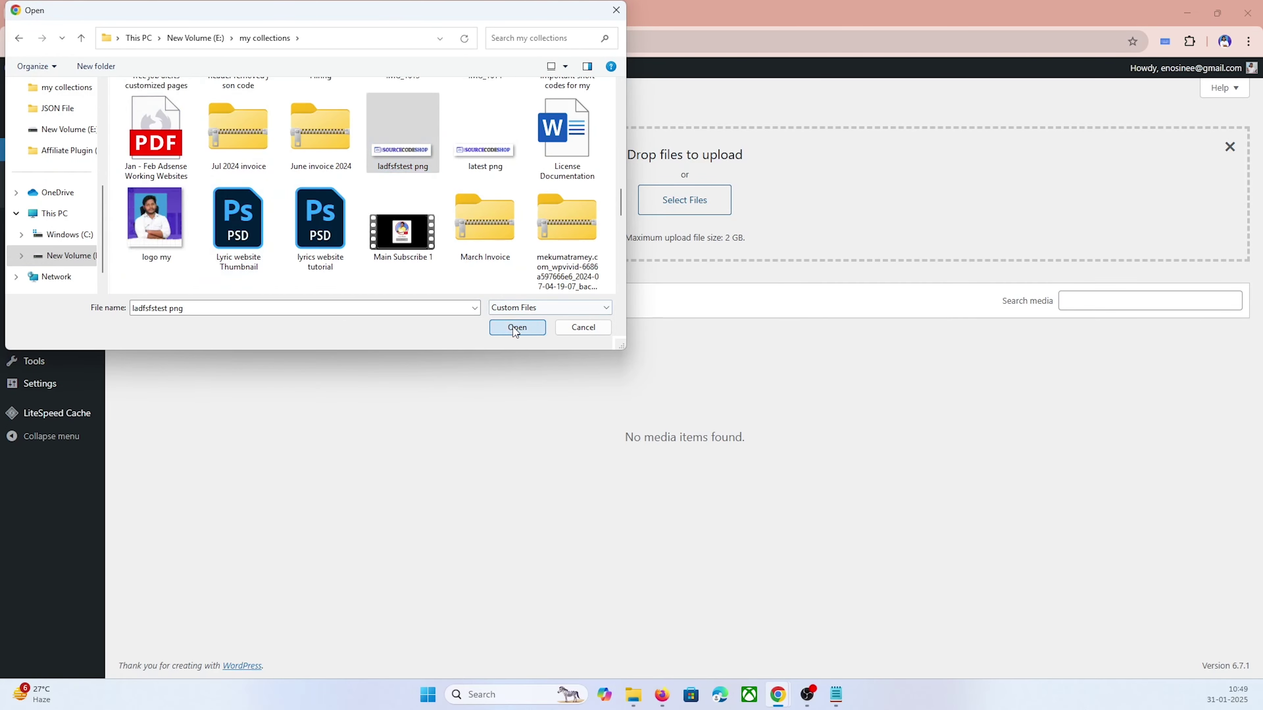
left_click(508, 326)
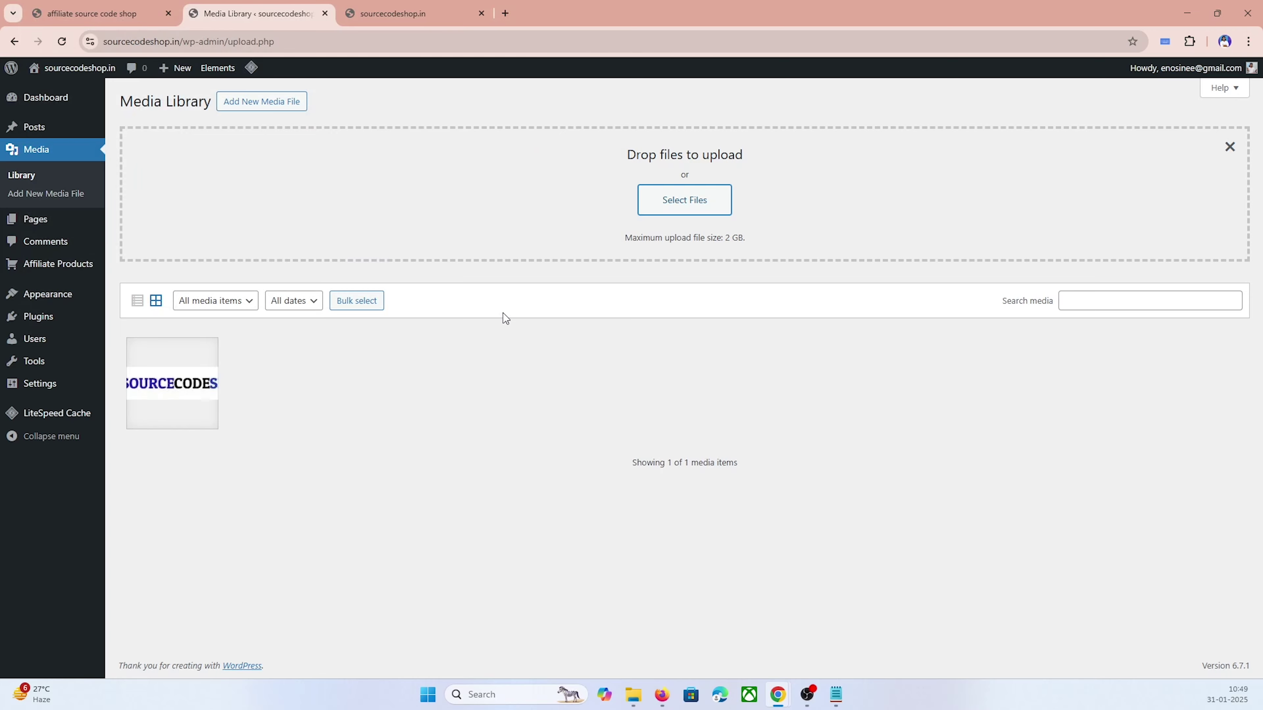
Step: Copy the uploaded logo's file URL into the plugin's Upload Logo setting and save the changes
left_click(200, 381)
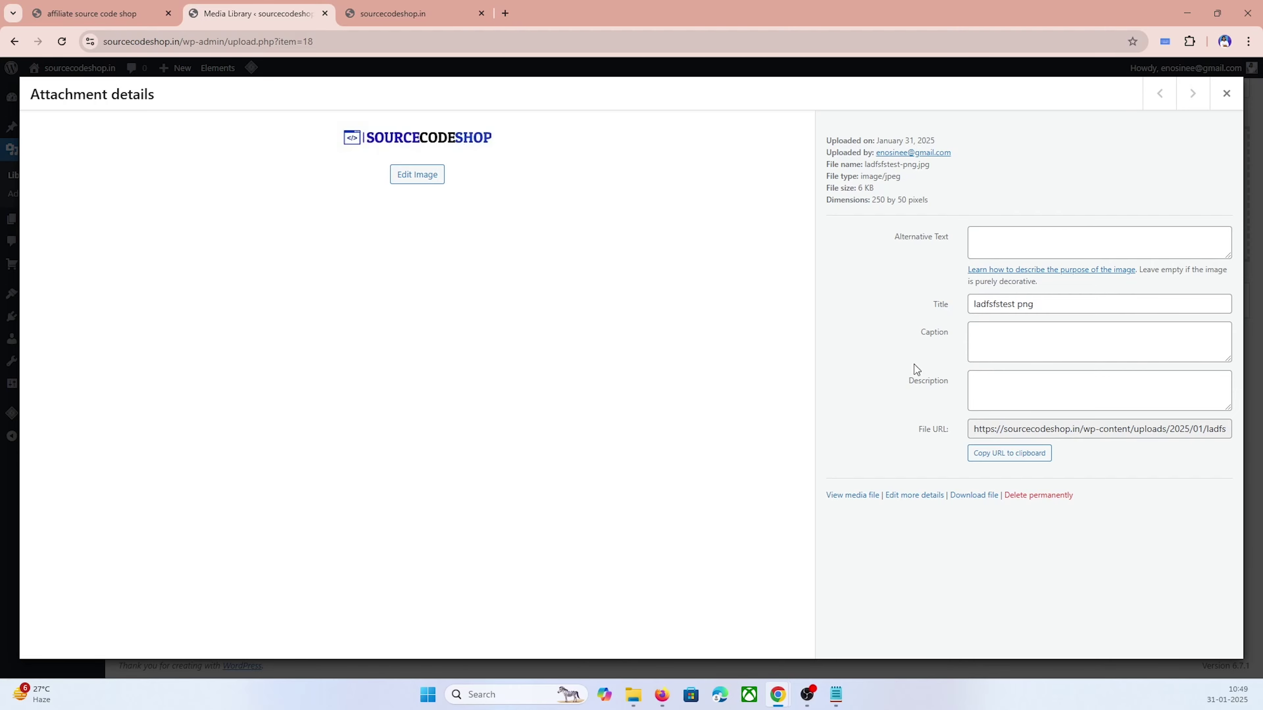
left_click(1009, 453)
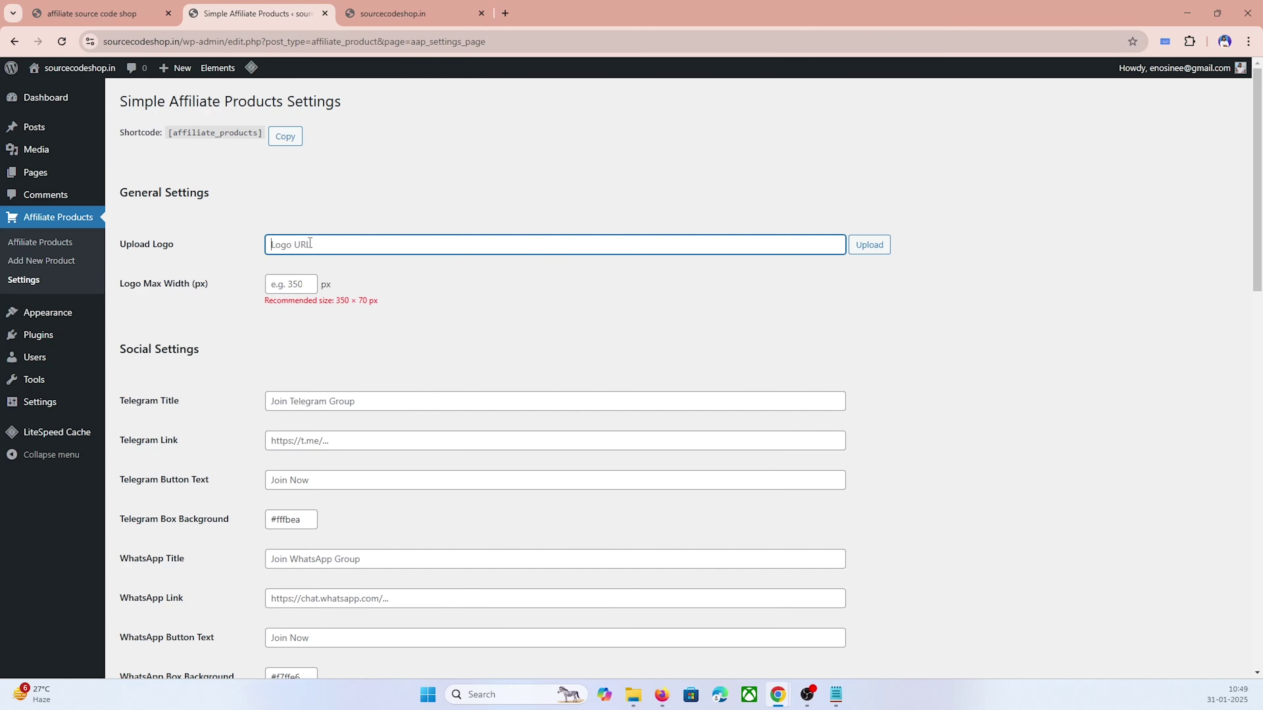
right_click(310, 245)
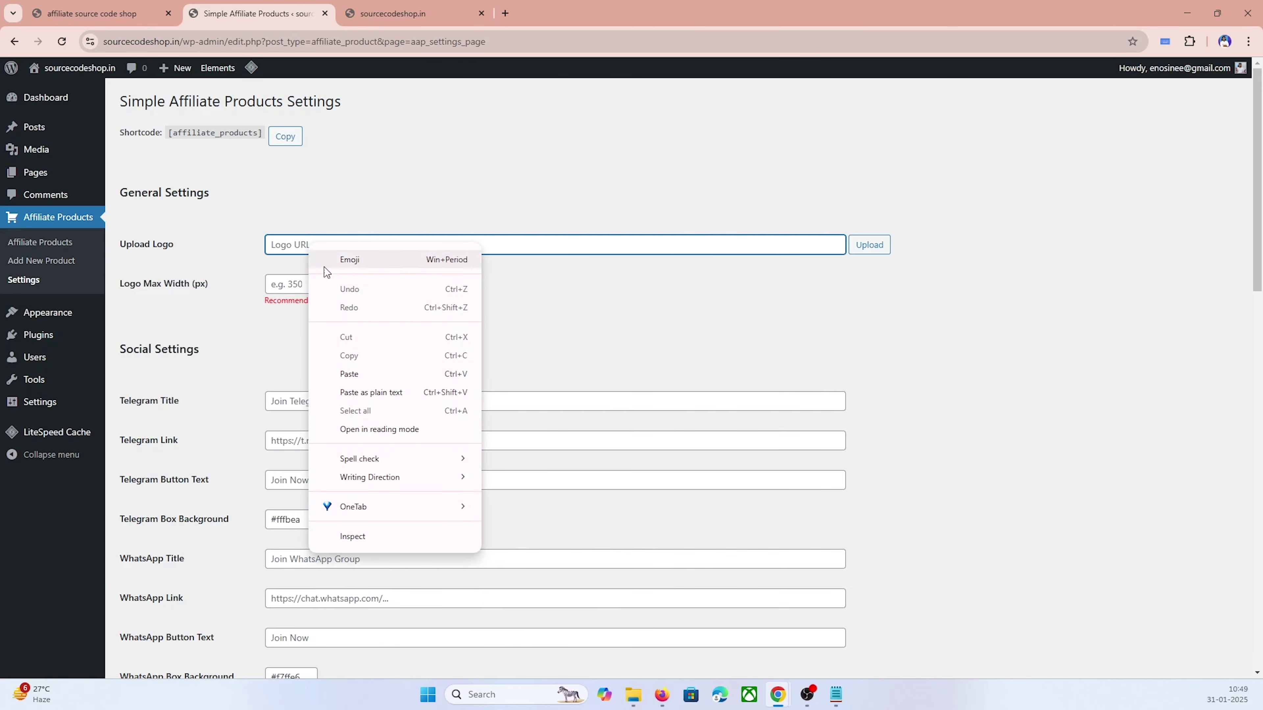
left_click(351, 374)
scroll(422, 328, "down", 10)
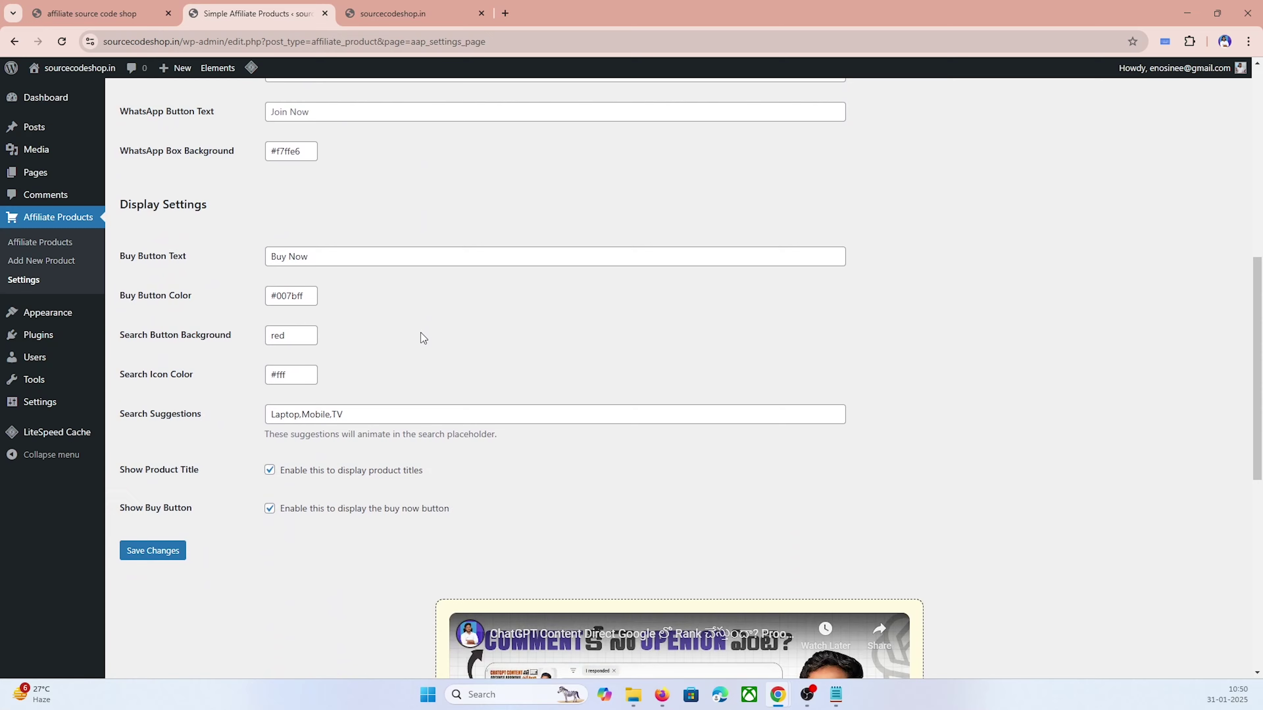
scroll(421, 338, "down", 4)
left_click(155, 354)
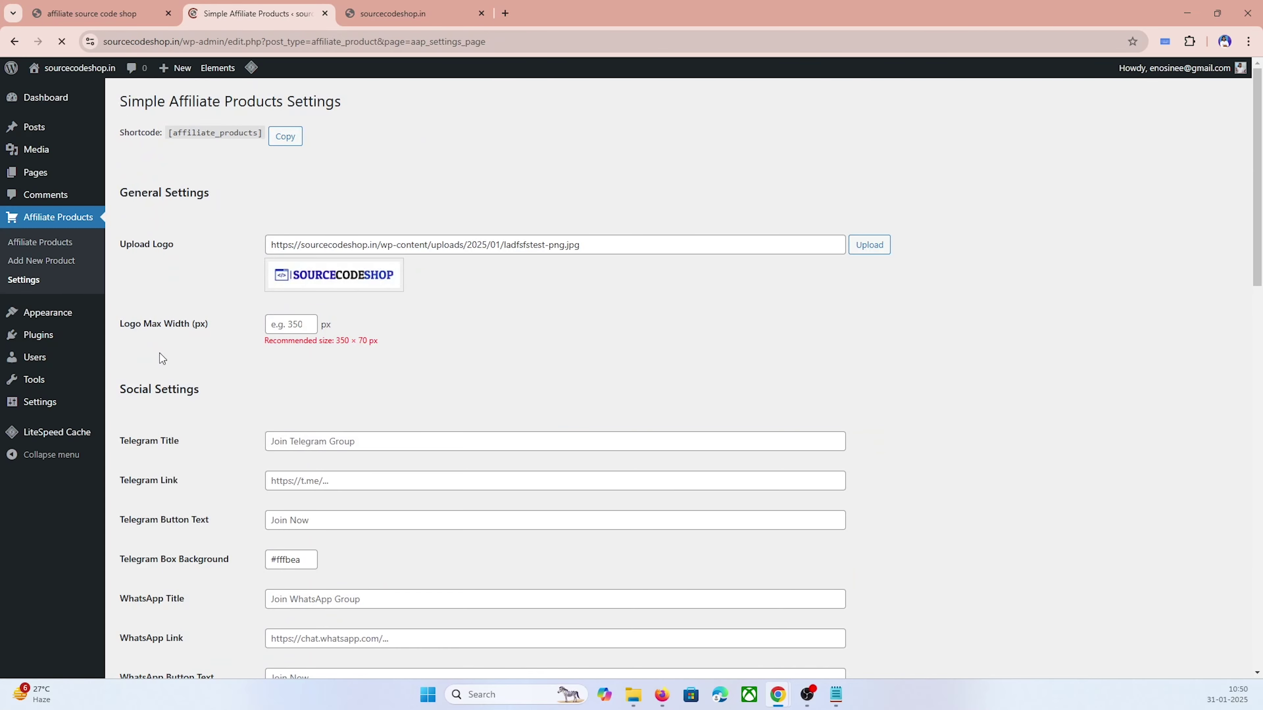
Step: Reload the sourcecodeshop.in home page to check the logo and compare the page with the affiliate source code shop demo
left_click(386, 20)
left_click(62, 42)
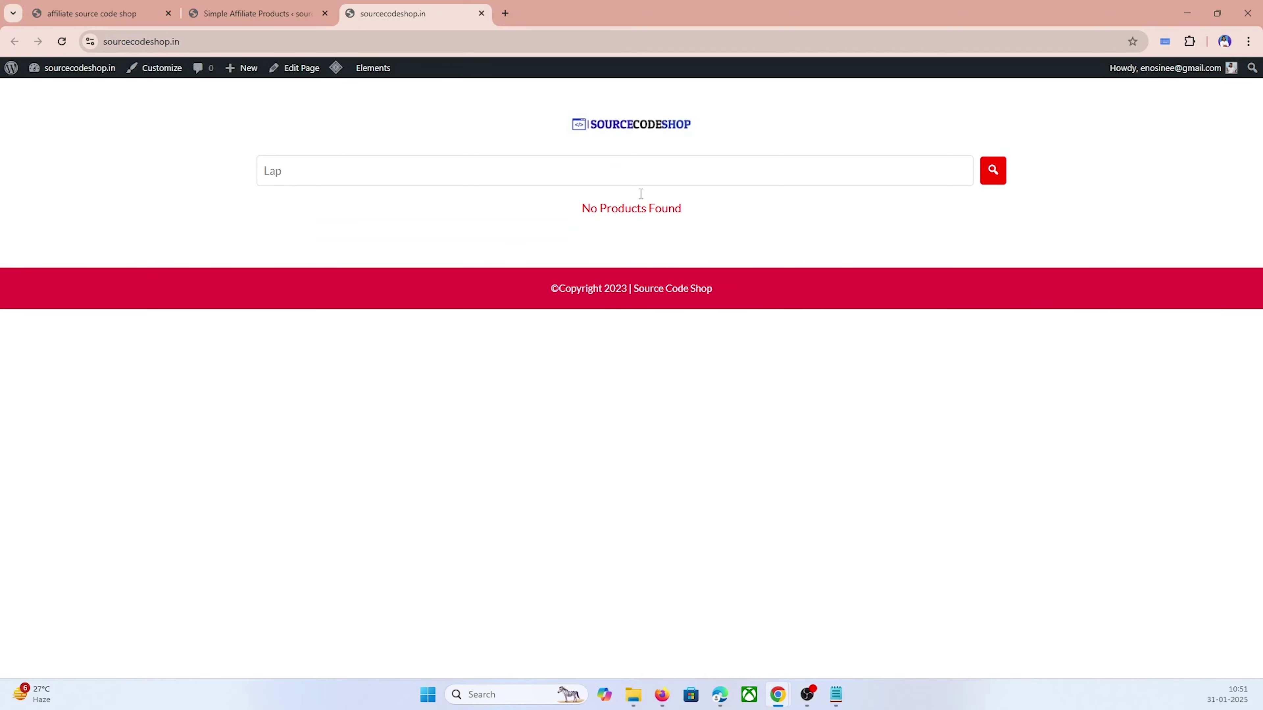
left_click(115, 13)
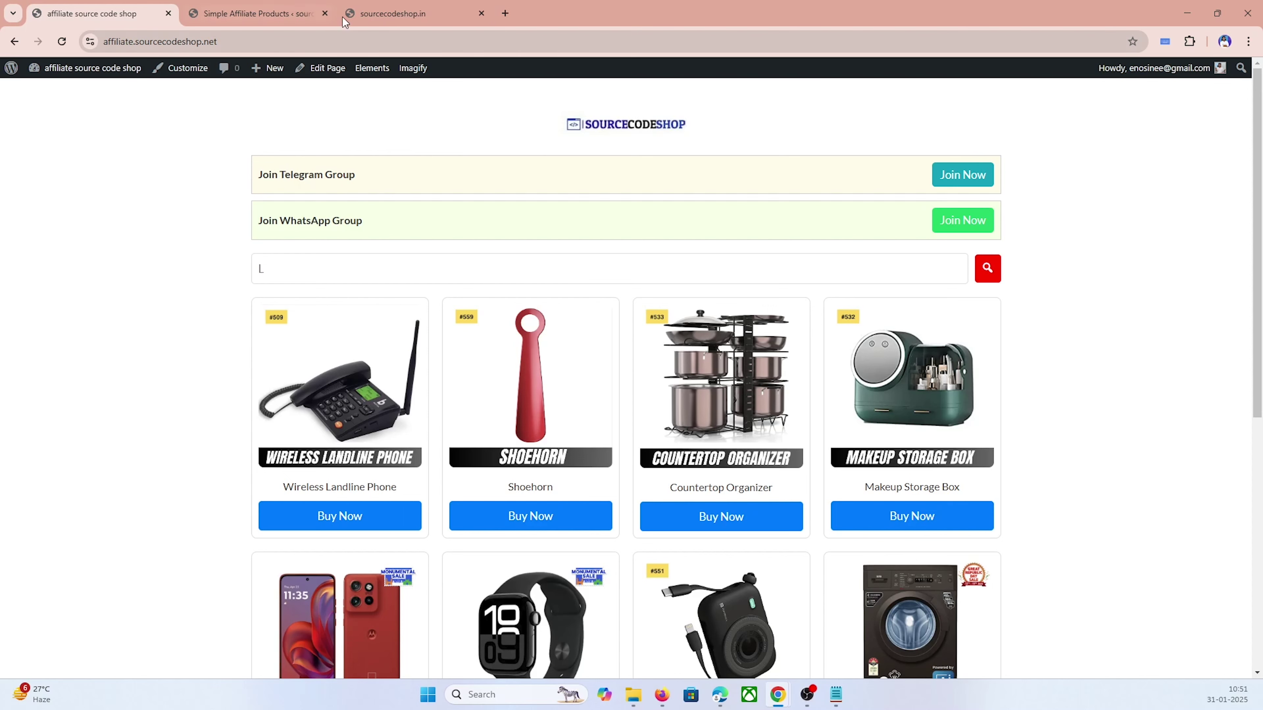
left_click(403, 6)
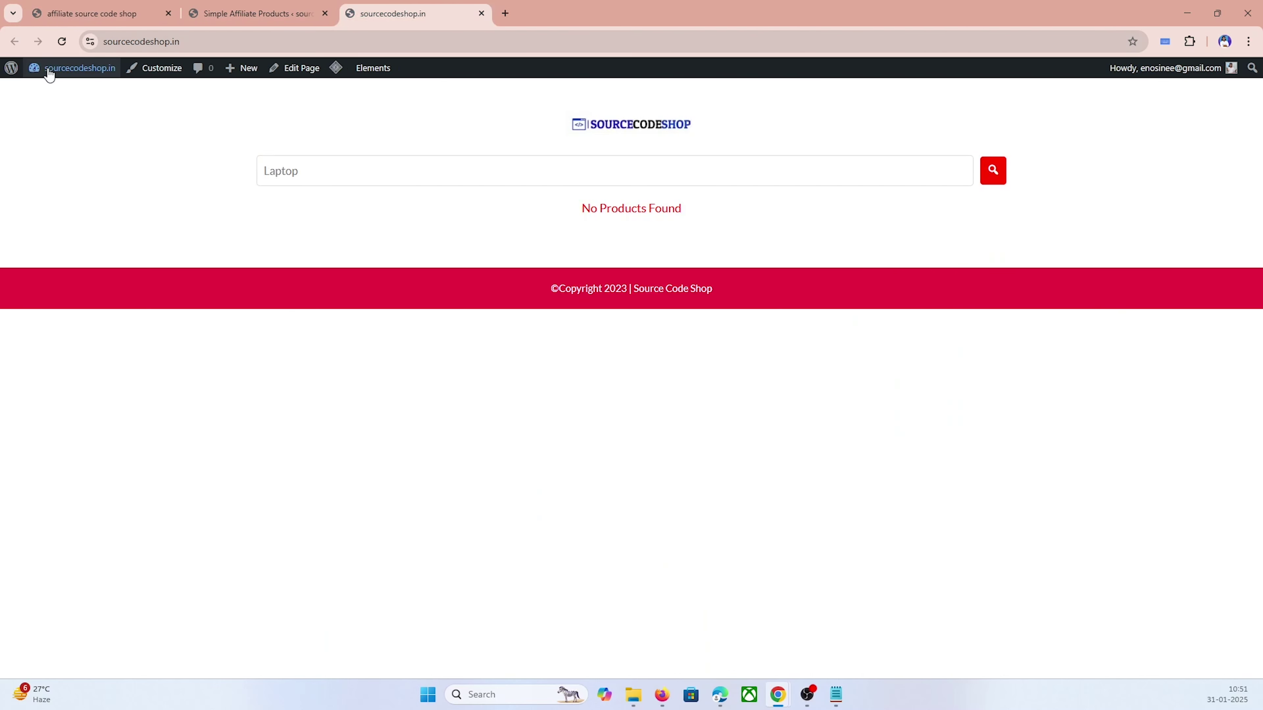
Step: In the plugin's social settings, set the Telegram title to "Join Telegram Group"
left_click(305, 7)
scroll(244, 314, "down", 3)
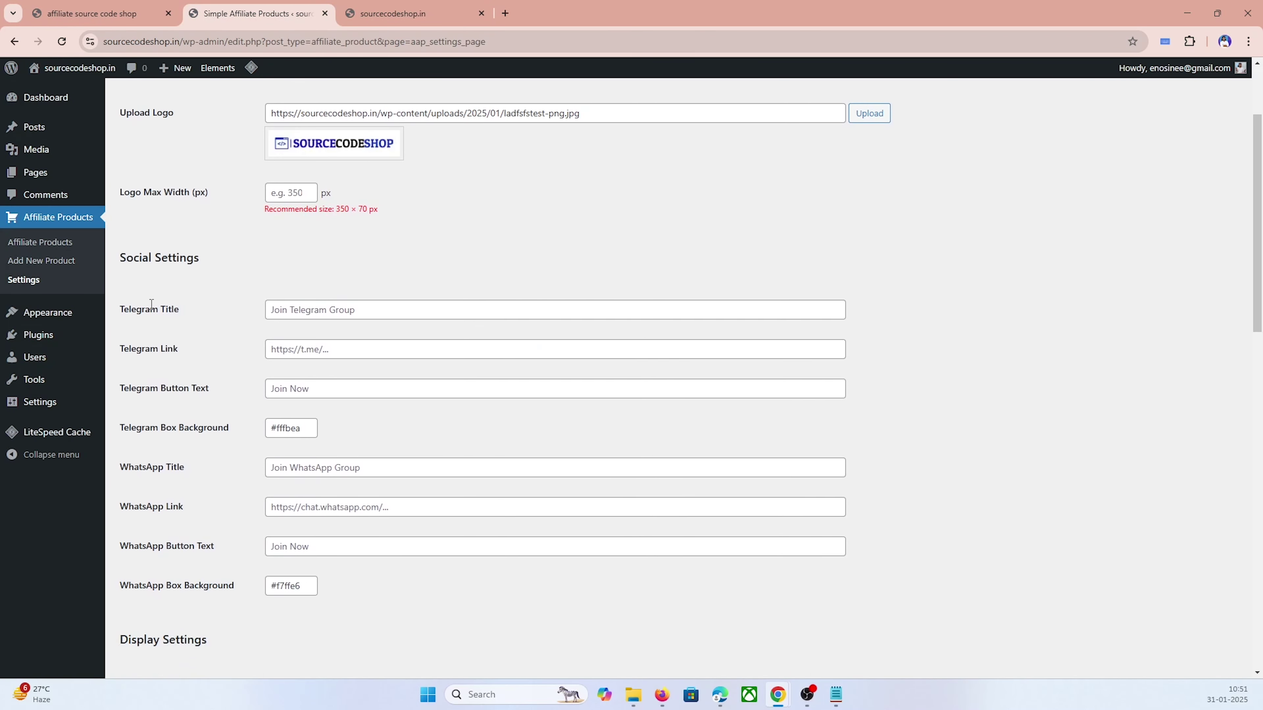
left_click_drag(121, 310, 189, 312)
left_click(188, 314)
left_click(292, 311)
type("Join Telegram")
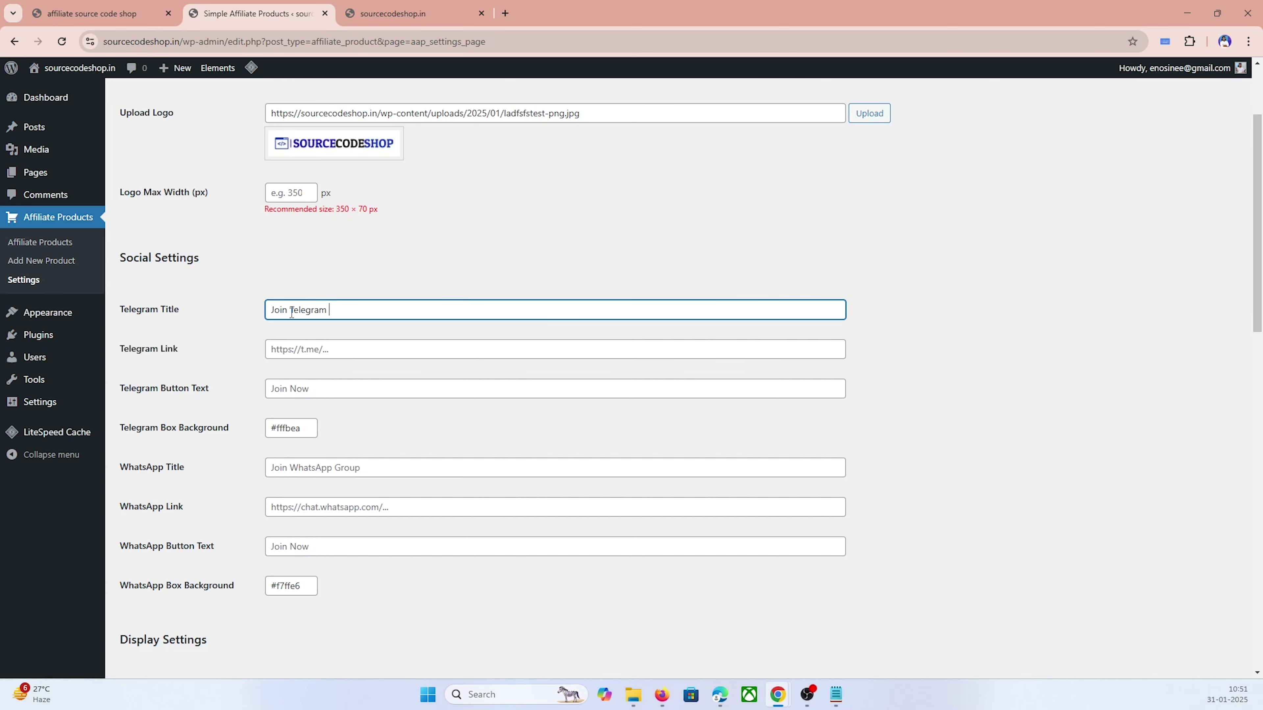
type(" Group")
left_click(293, 350)
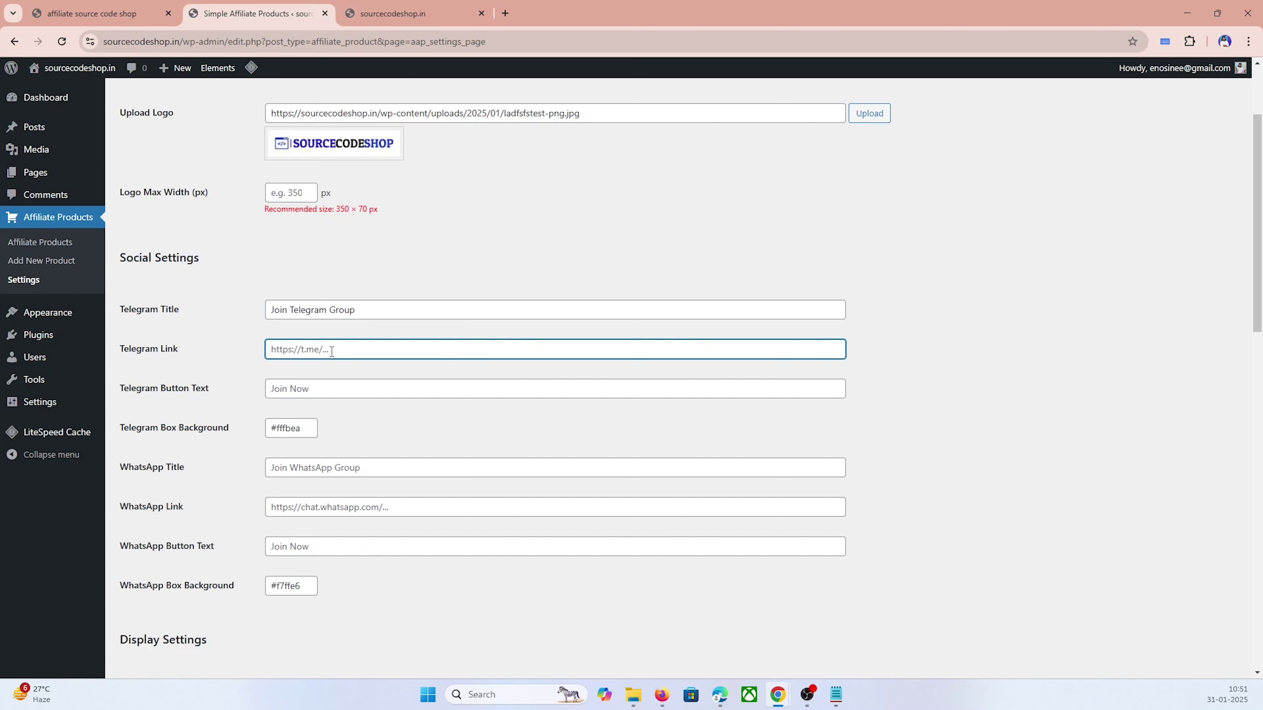
key("ctrl+v")
left_click(289, 389)
type("H")
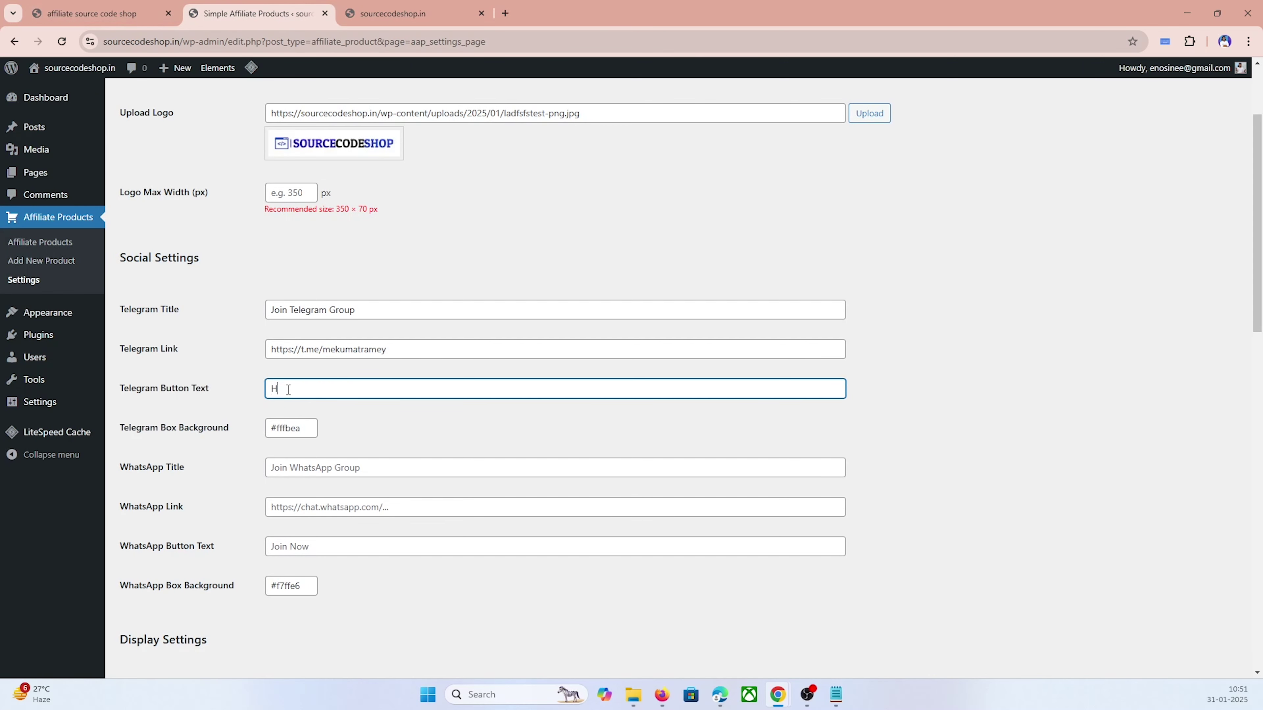
key("BackSpace")
type("JOin")
key("BackSpace")
key("BackSpace")
key("BackSpace")
type("o")
Step: Enter "Join WhatsApp Group" as the WhatsApp title, the WhatsApp channel link and "Join Now" as button text, and save the settings
left_click(302, 469)
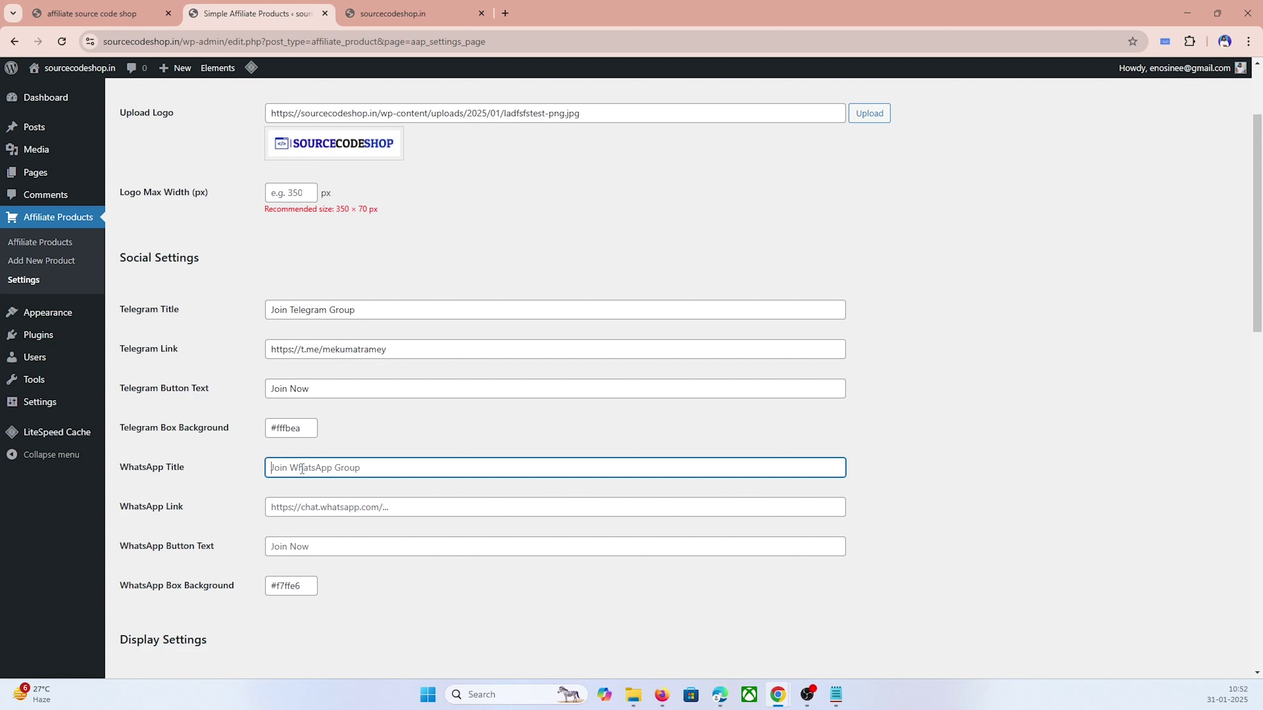
type("Join WhatsApp Group")
key("Tab")
key("ctrl+v")
left_click(366, 545)
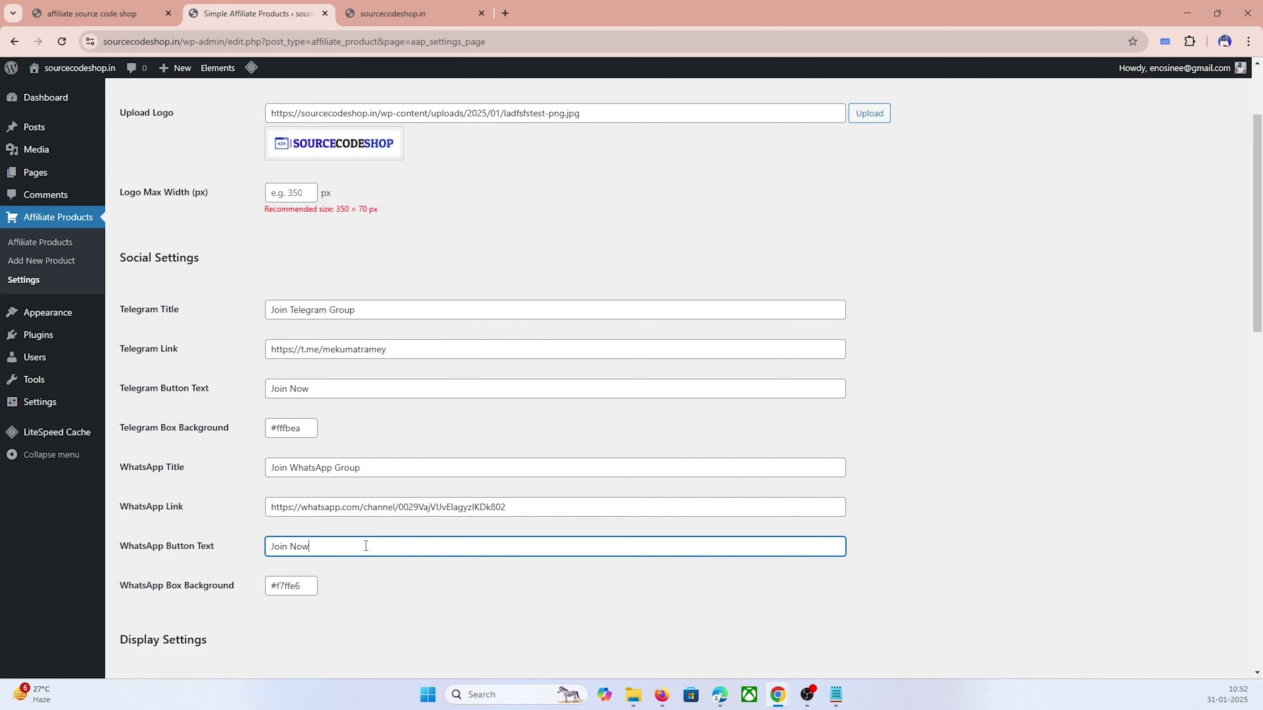
scroll(359, 412, "down", 9)
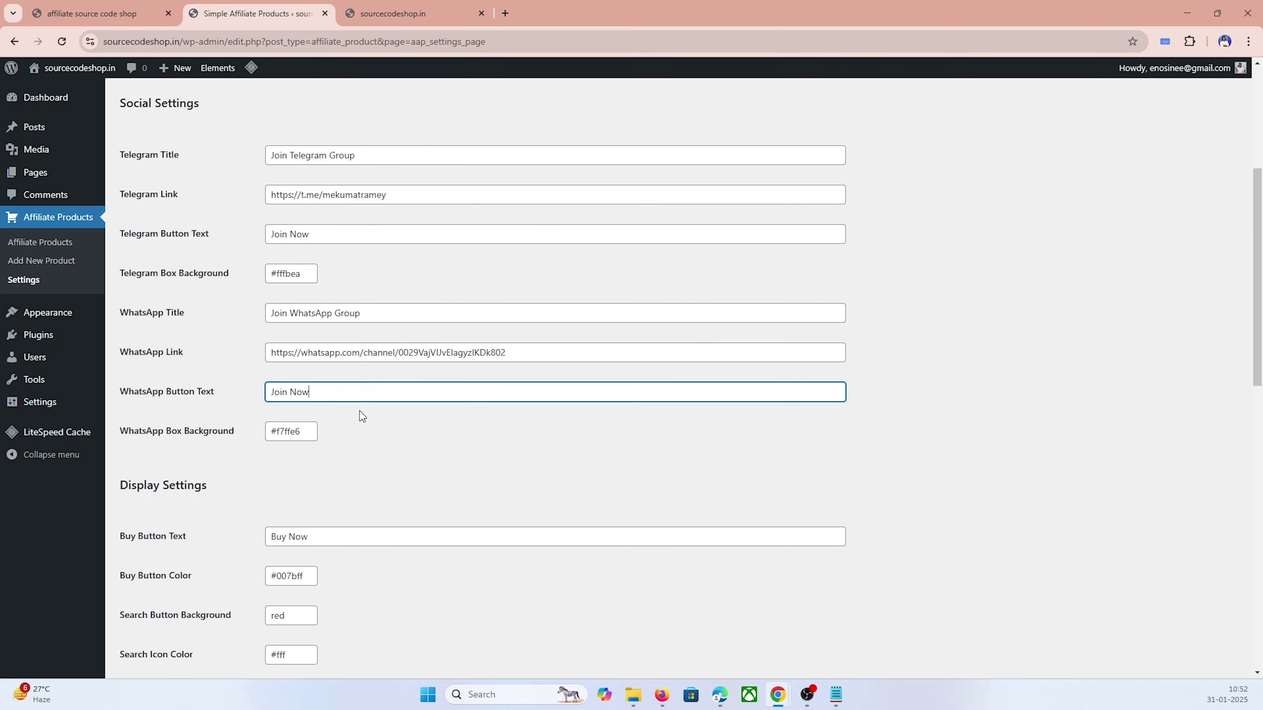
left_click(166, 526)
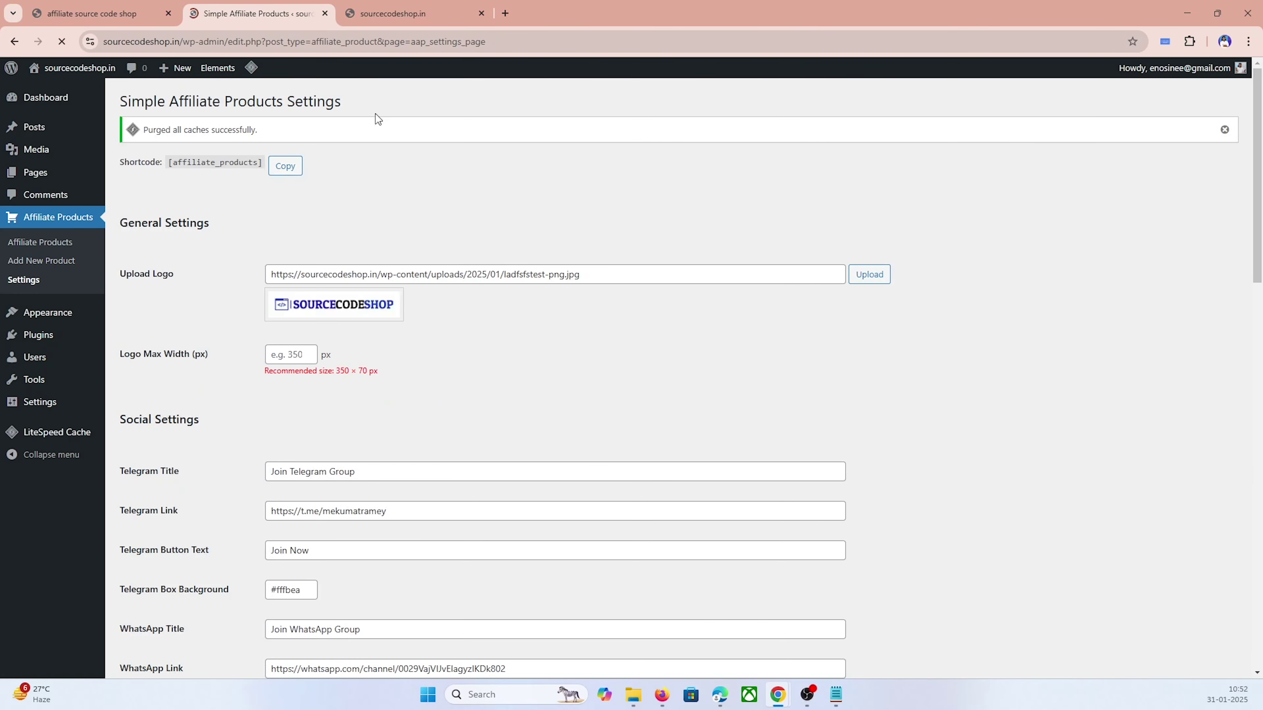
Step: Reload the home page and test the Telegram and WhatsApp Join Now links, closing each opened page
left_click(414, 17)
left_click(63, 44)
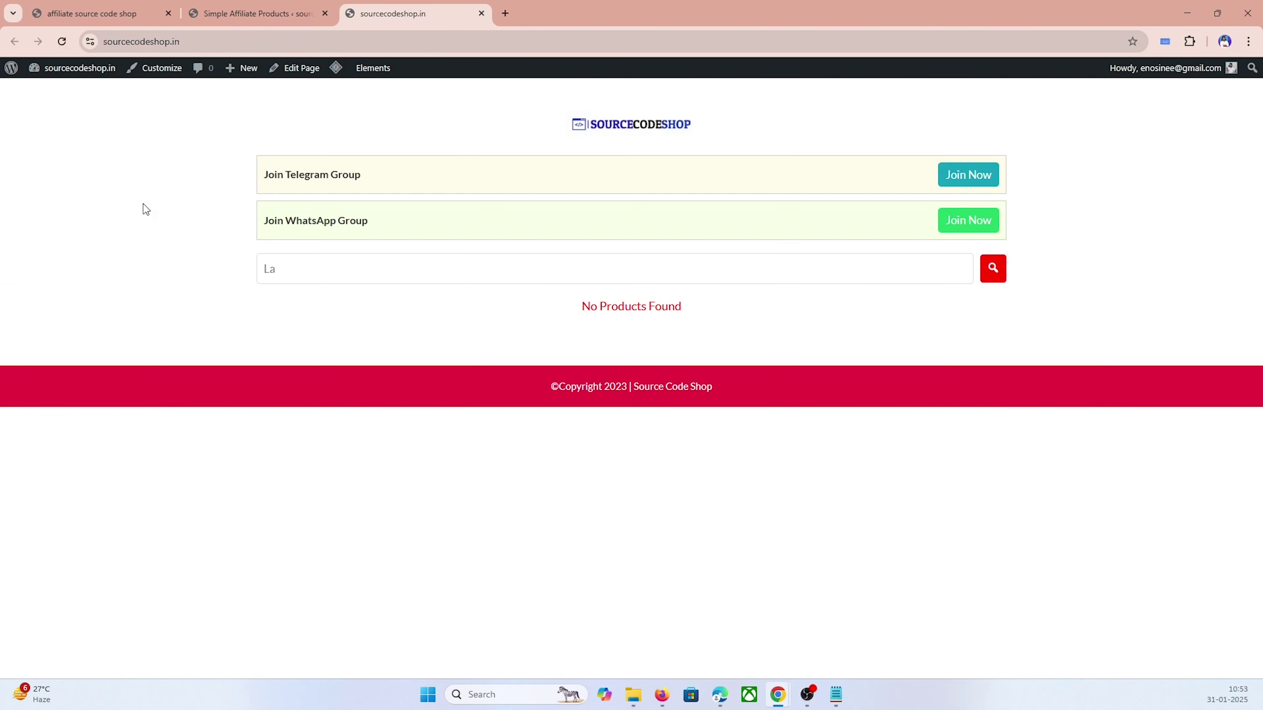
left_click(967, 174)
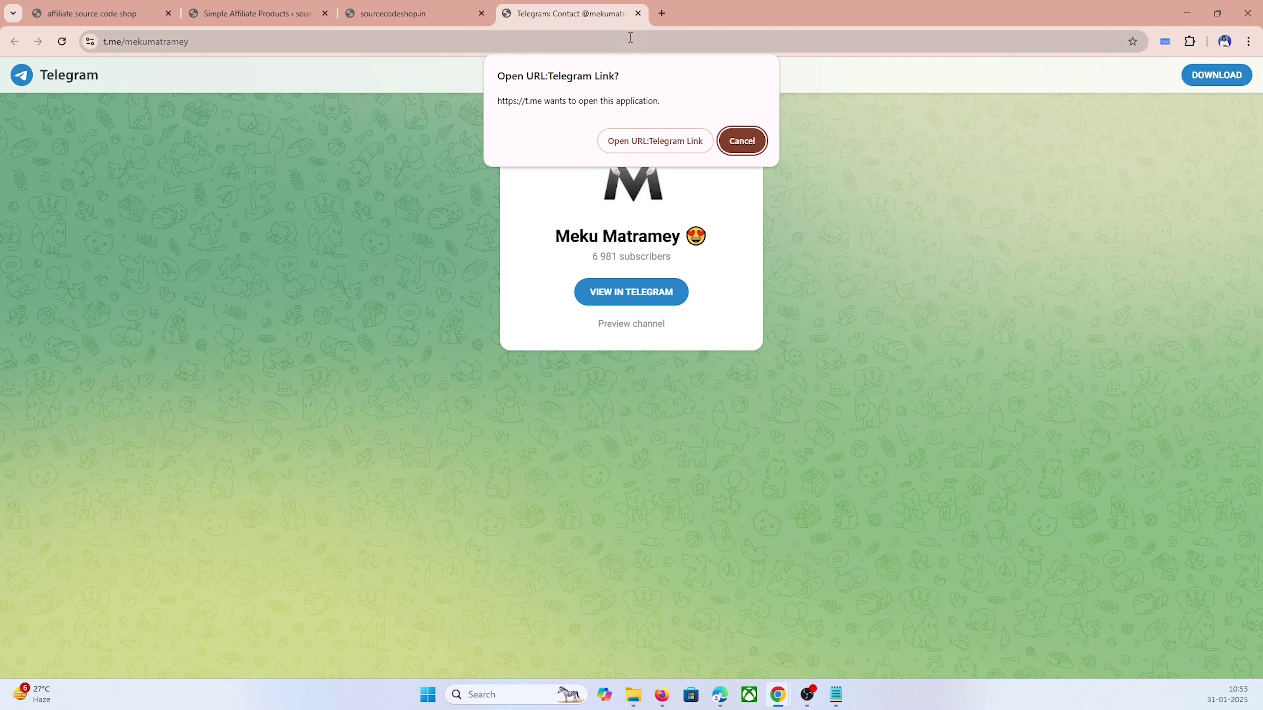
left_click(638, 14)
left_click(950, 222)
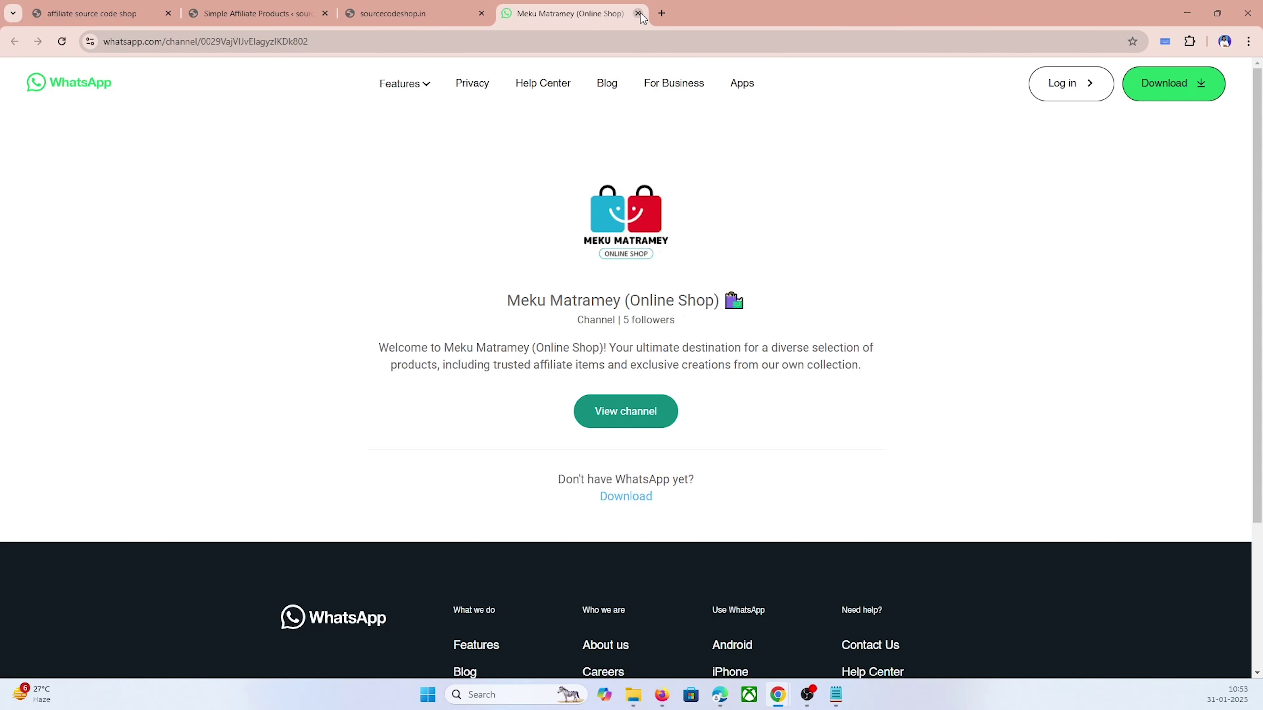
left_click(638, 13)
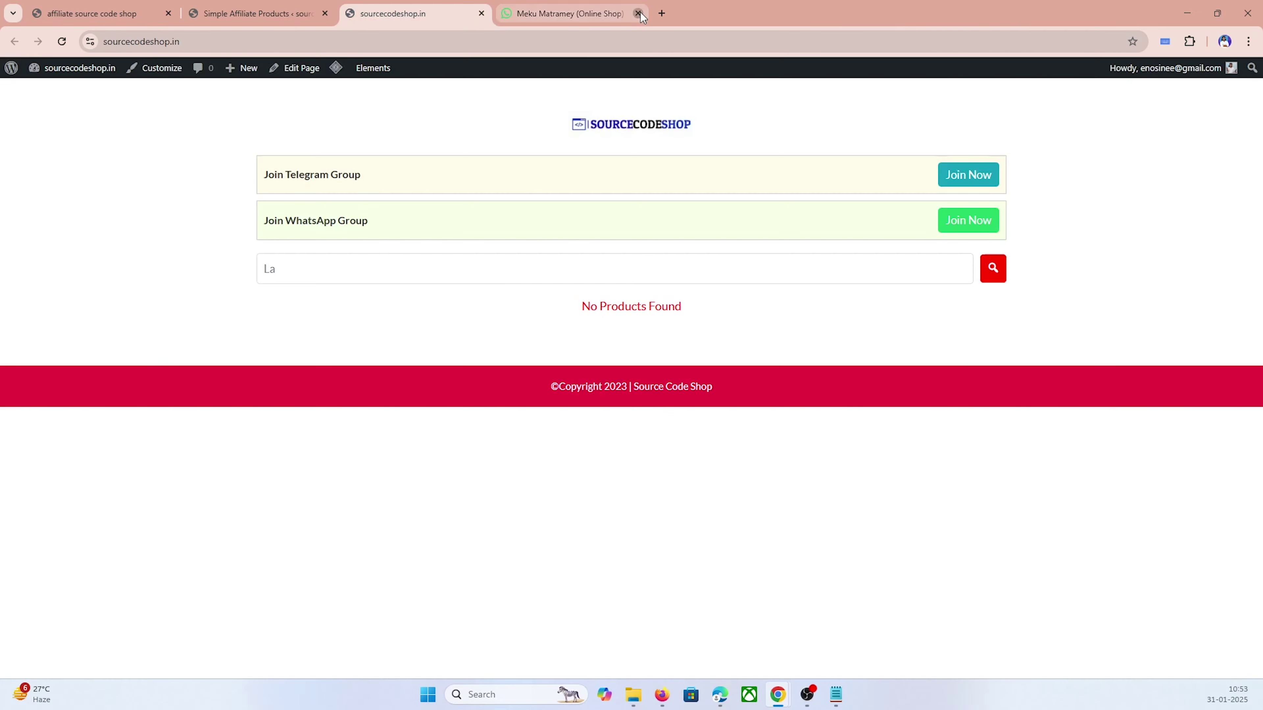
Step: Return to the plugin settings, open the form for adding a new affiliate product and try "product" as its title
key("ctrl+shift+Tab")
scroll(519, 381, "down", 4)
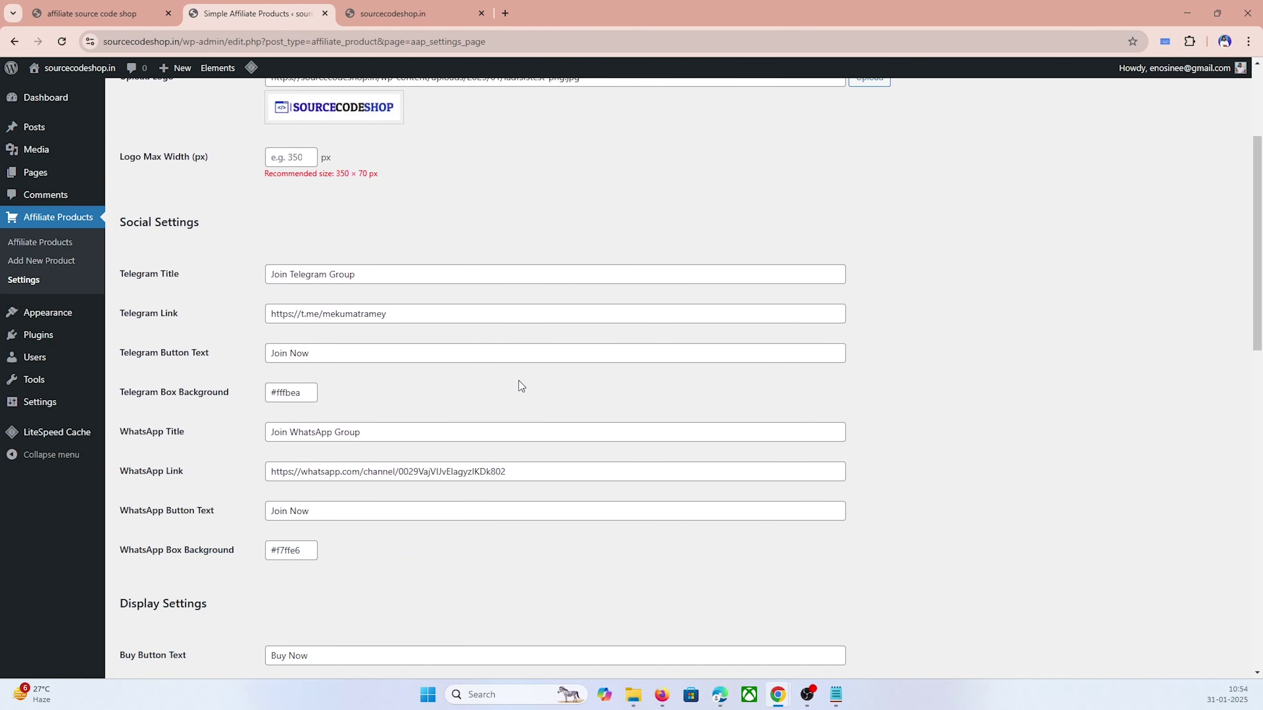
scroll(518, 381, "up", 4)
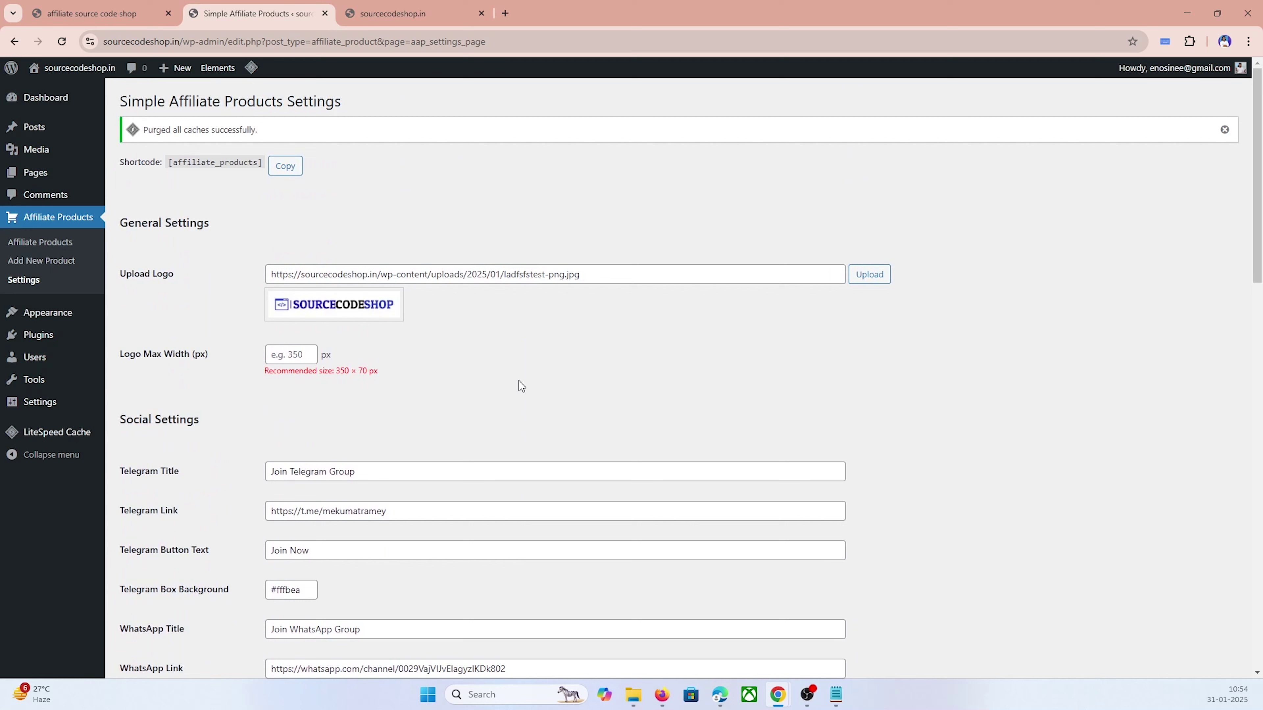
left_click(62, 260)
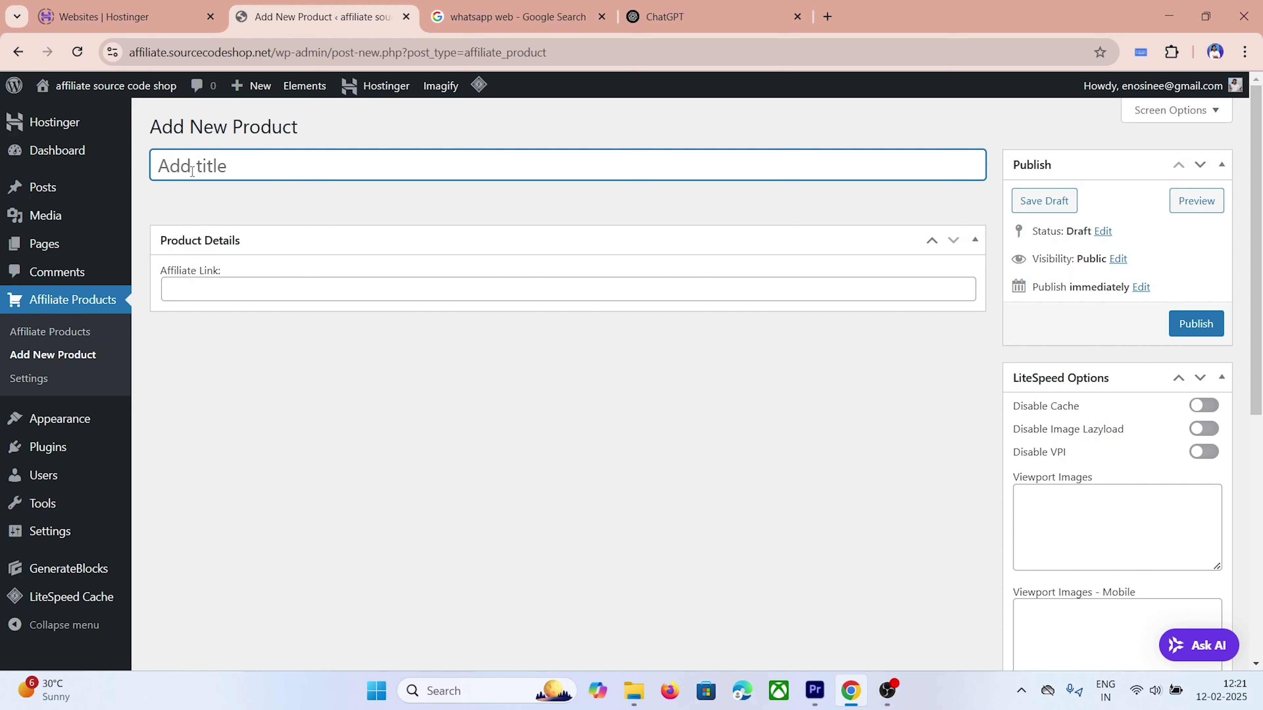
type("product")
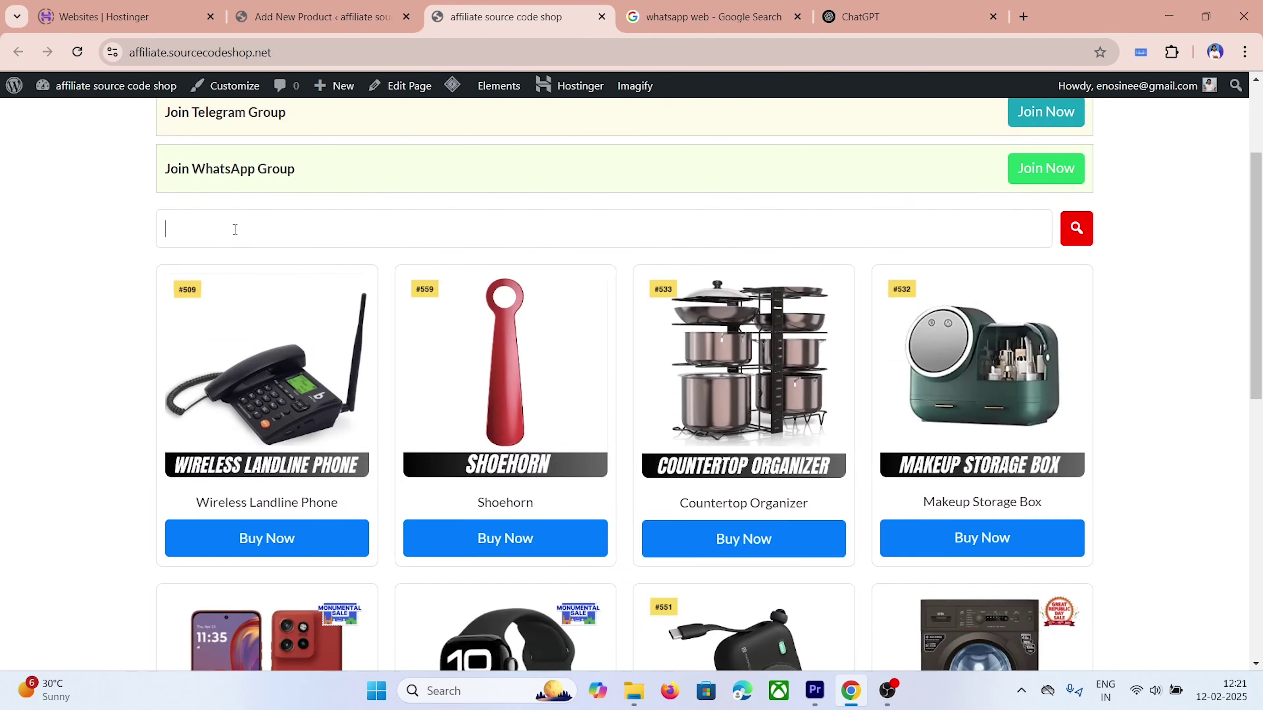
Step: Search the affiliate home page's products for "watch" and look over the matching product card
type("wa")
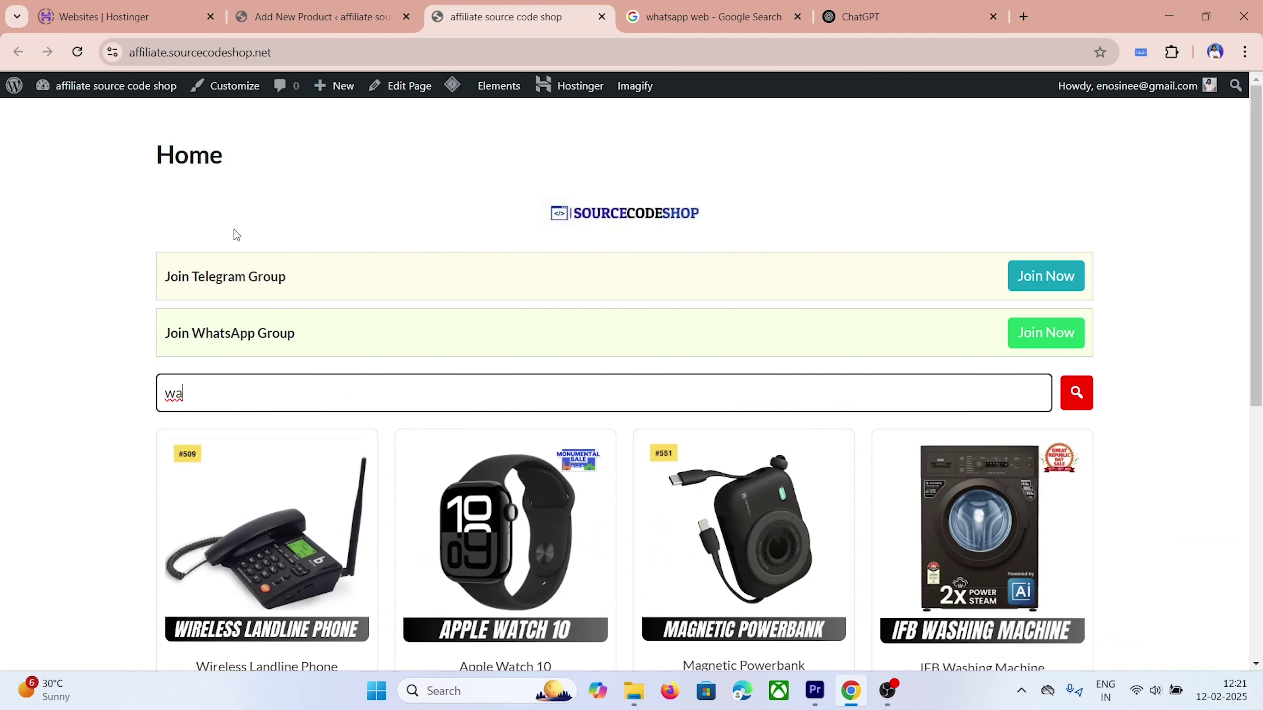
type("tch")
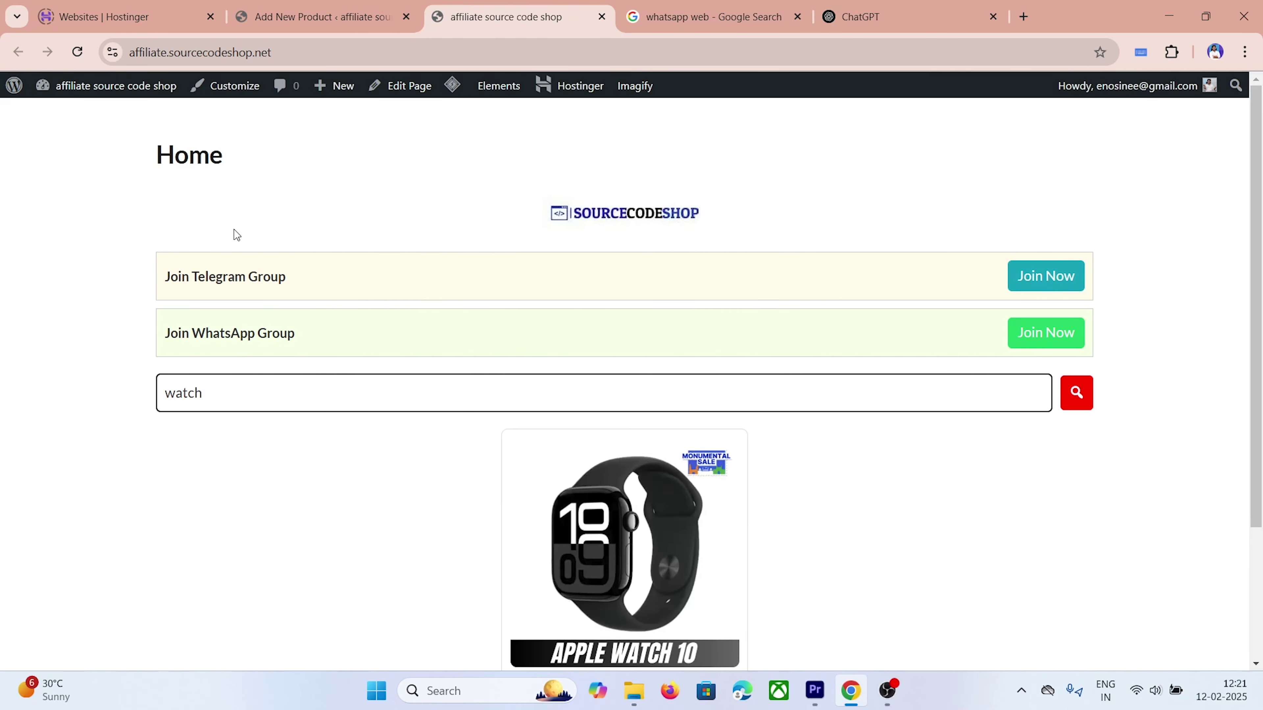
scroll(239, 229, "down", 3)
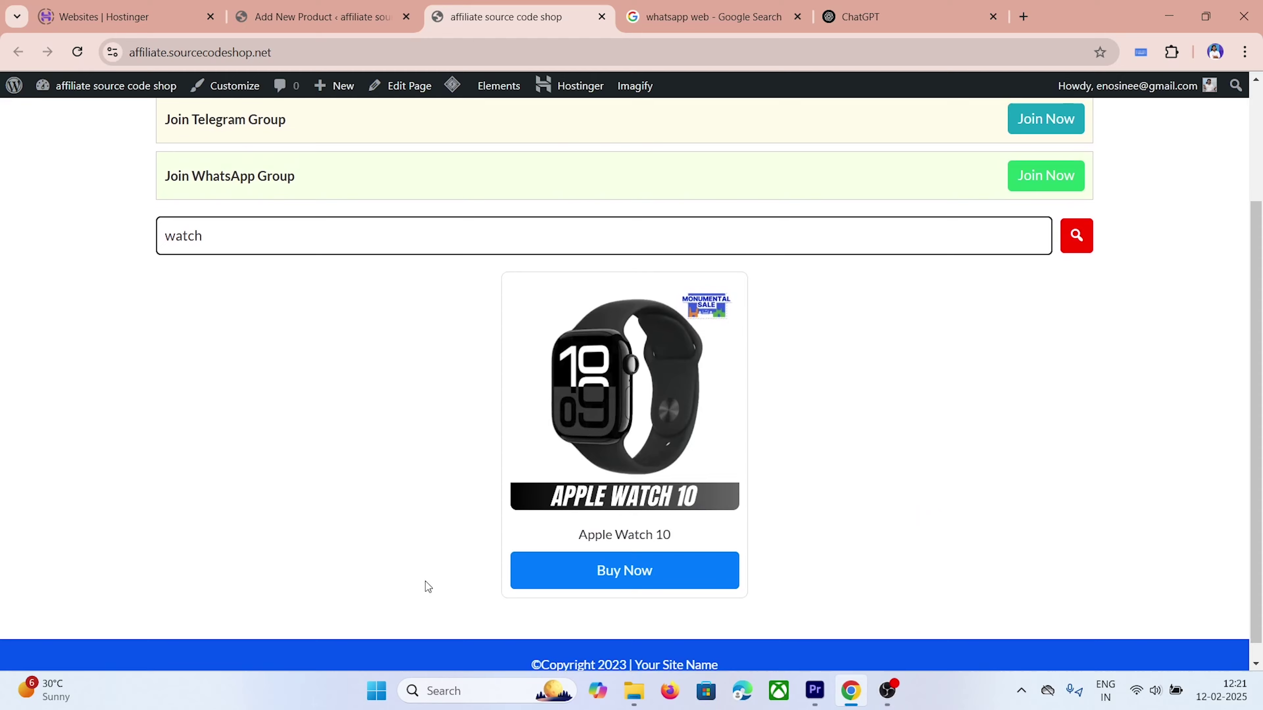
scroll(577, 537, "up", 3)
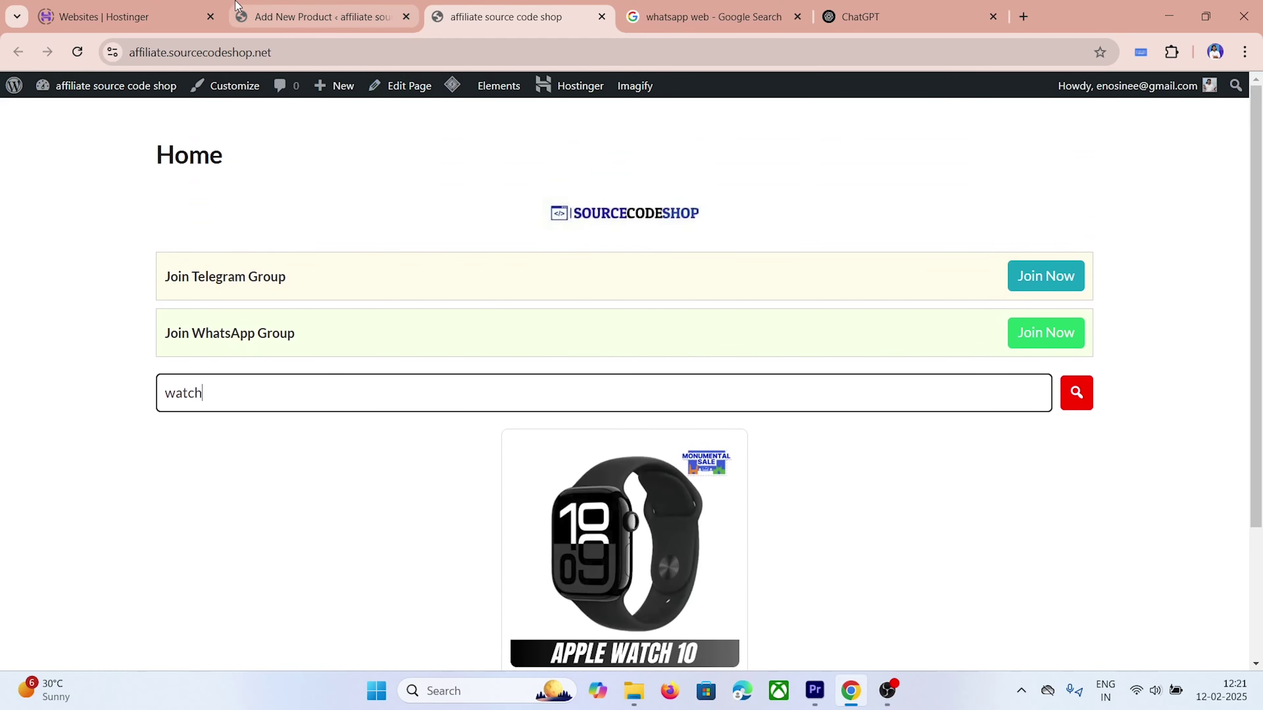
Step: In the new product form, paste the Flipkart Apple Watch Series 10 URL as the affiliate link and set the Magnetic Powerbank picture as featured image
left_click(293, 7)
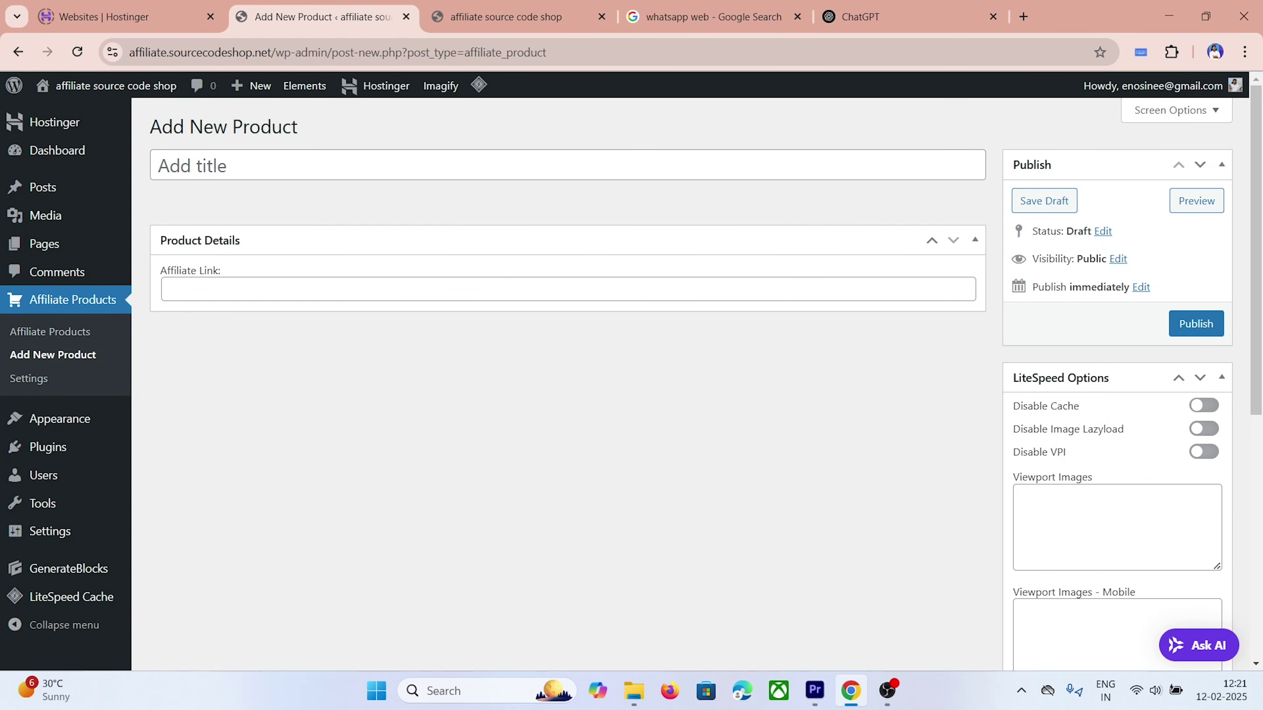
left_click(352, 285)
key("ctrl+v")
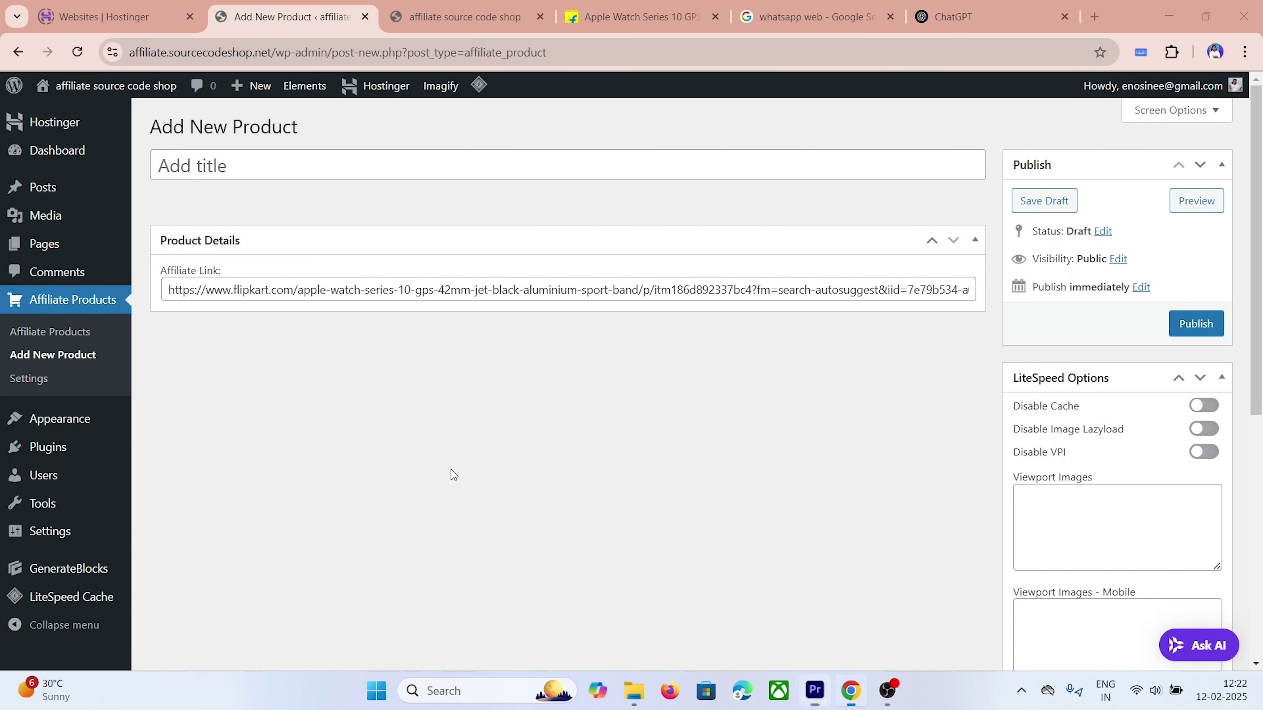
scroll(1108, 463, "down", 6)
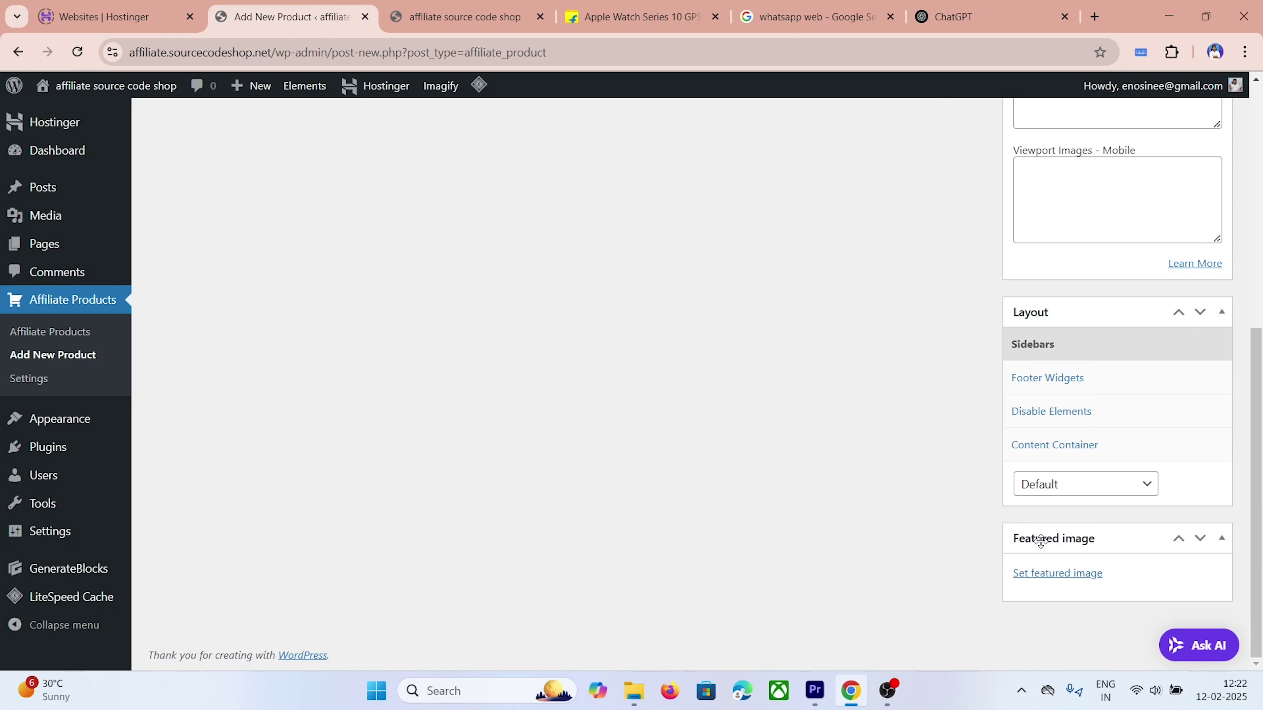
left_click(1049, 577)
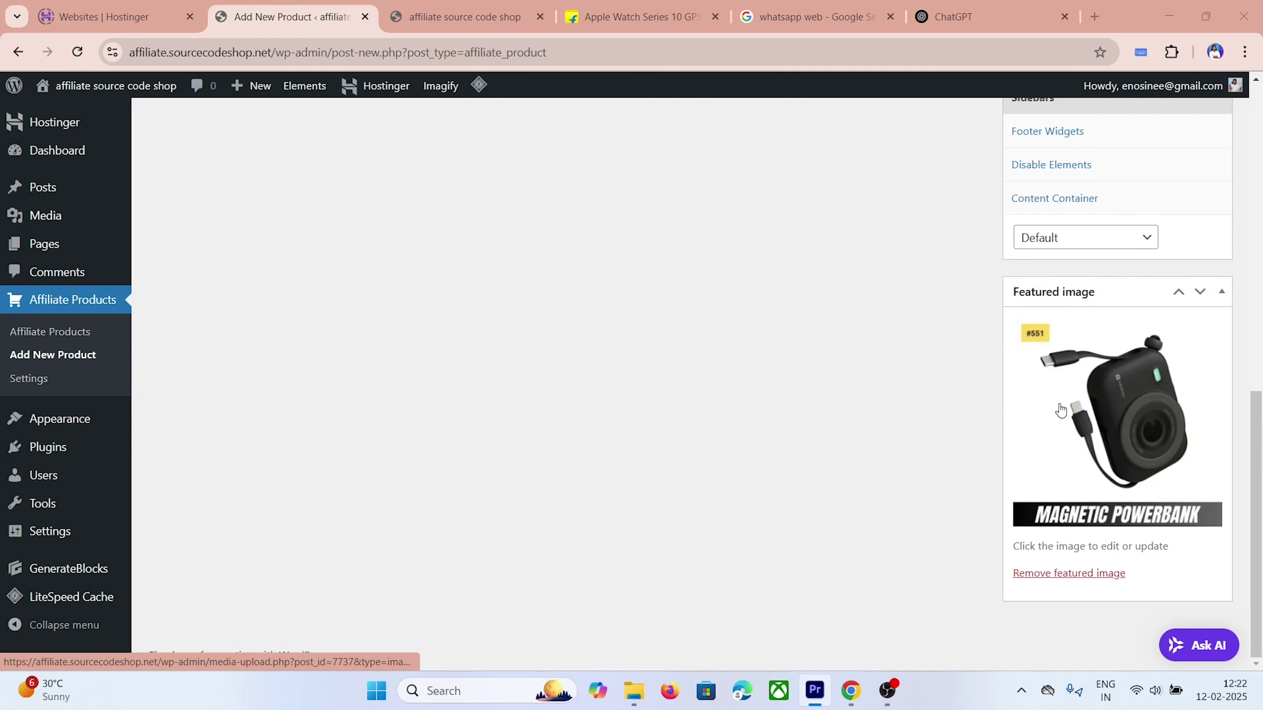
scroll(1060, 408, "up", 3)
scroll(1061, 408, "up", 10)
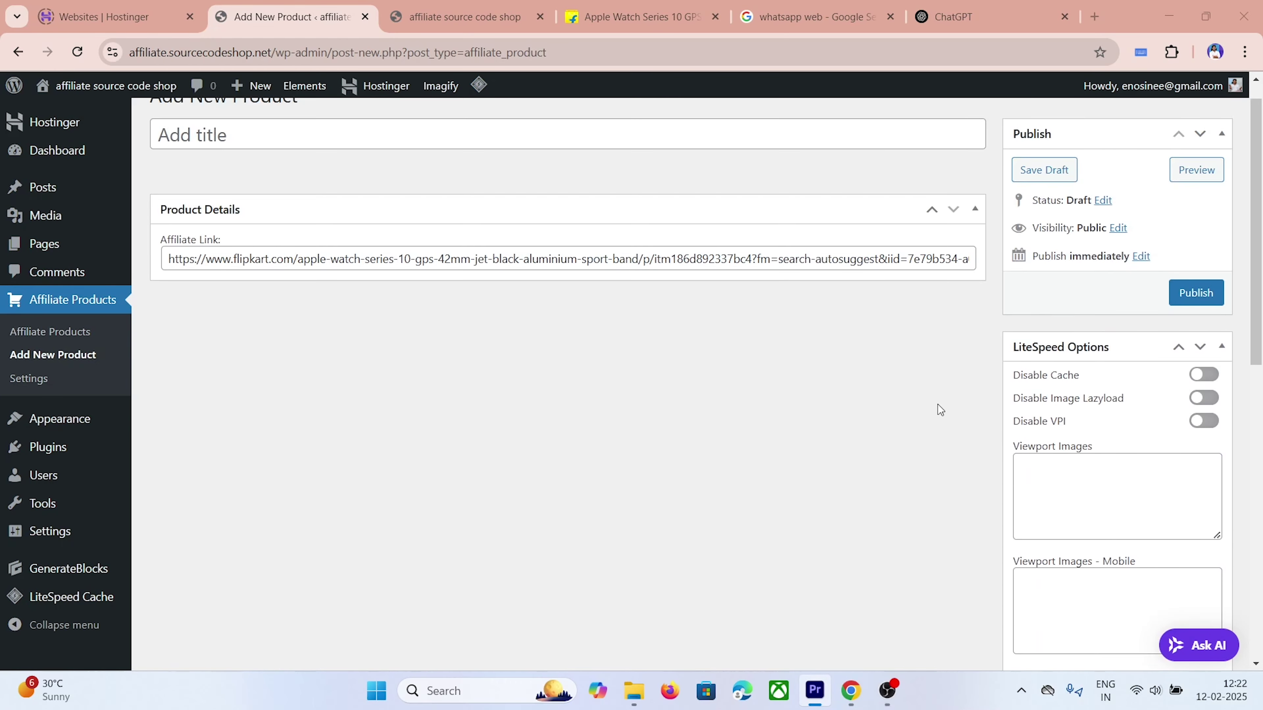
Step: Examine the product images, titles and Buy Now buttons listed on the affiliate site's home page
key("ctrl+Tab")
scroll(947, 358, "down", 2)
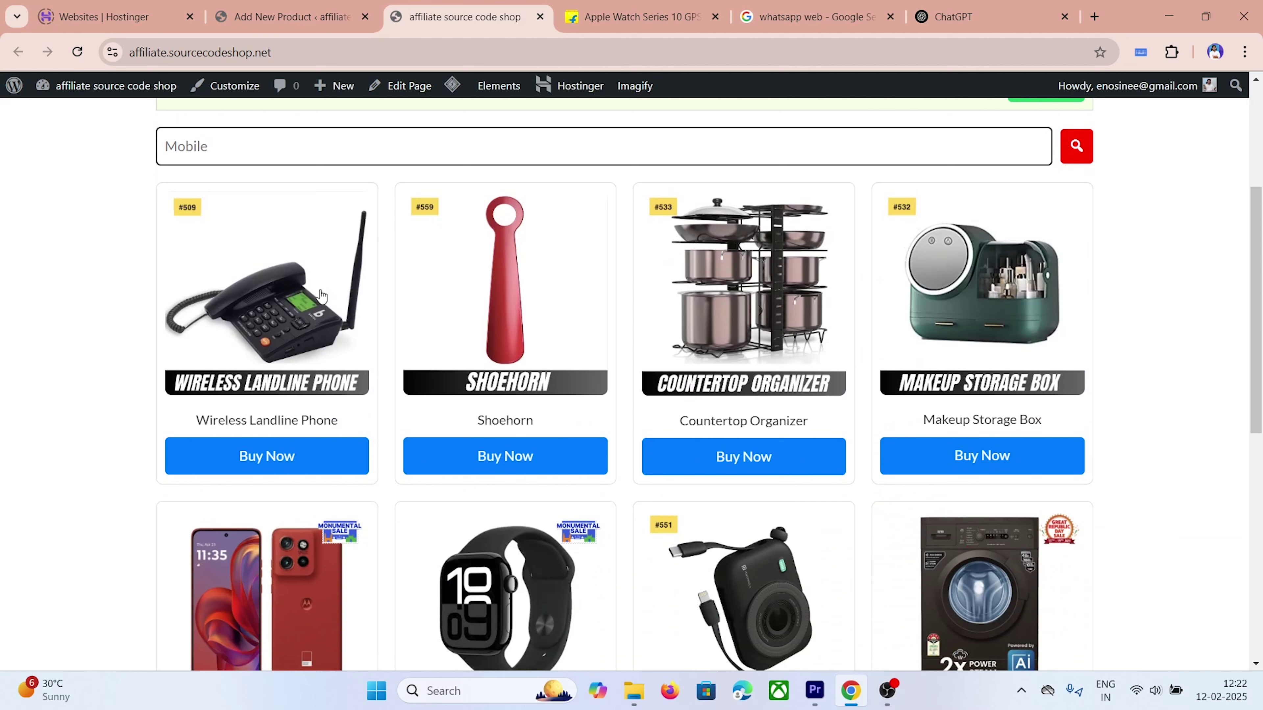
scroll(946, 358, "down", 7)
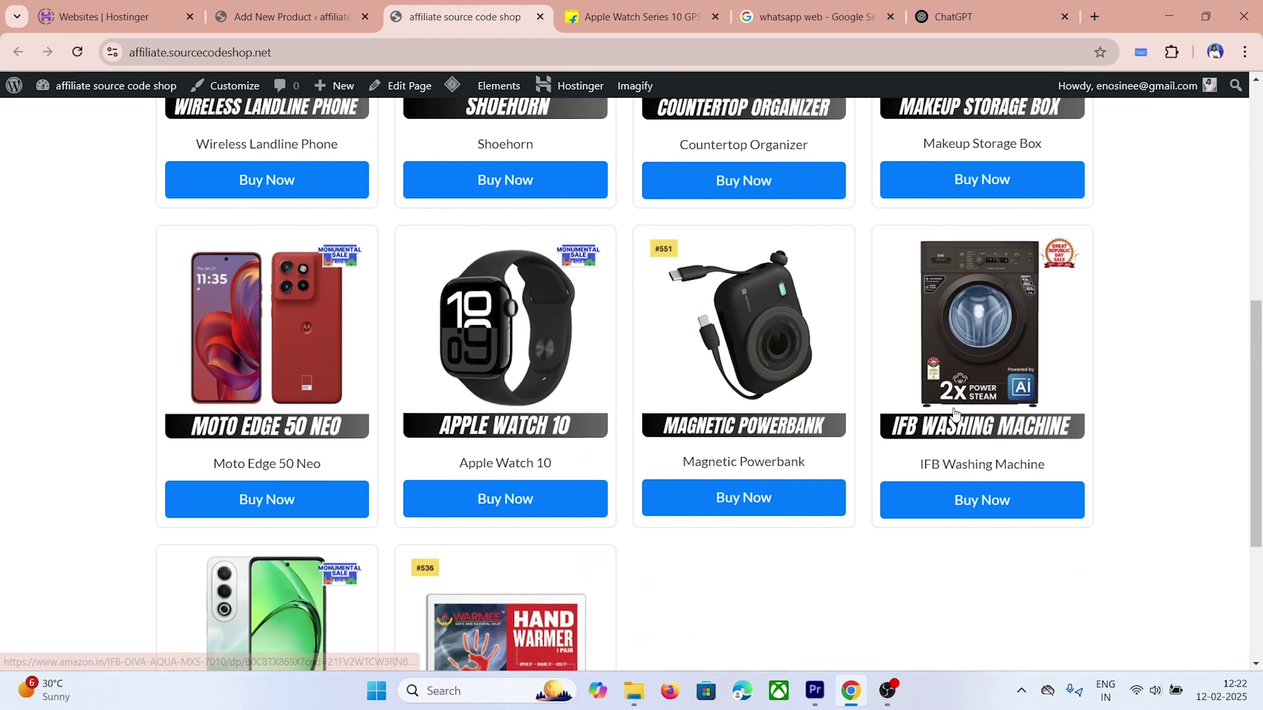
key("alt+Tab")
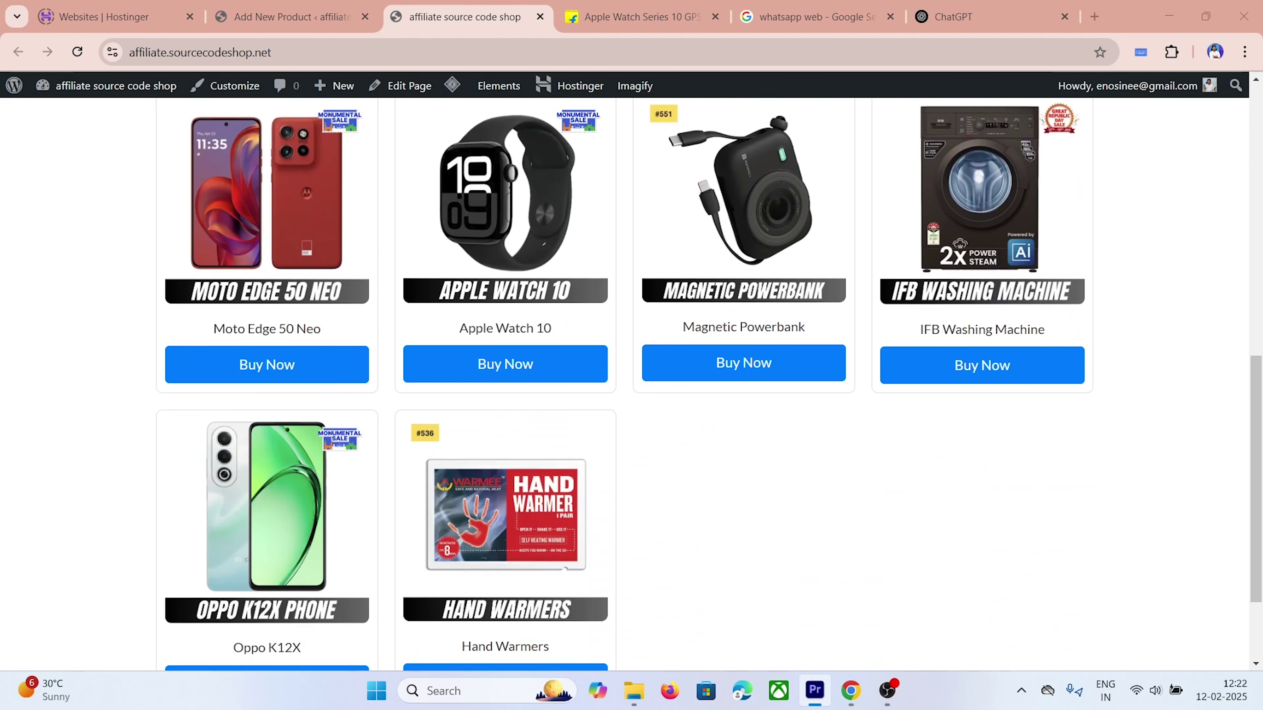
scroll(482, 507, "down", 1)
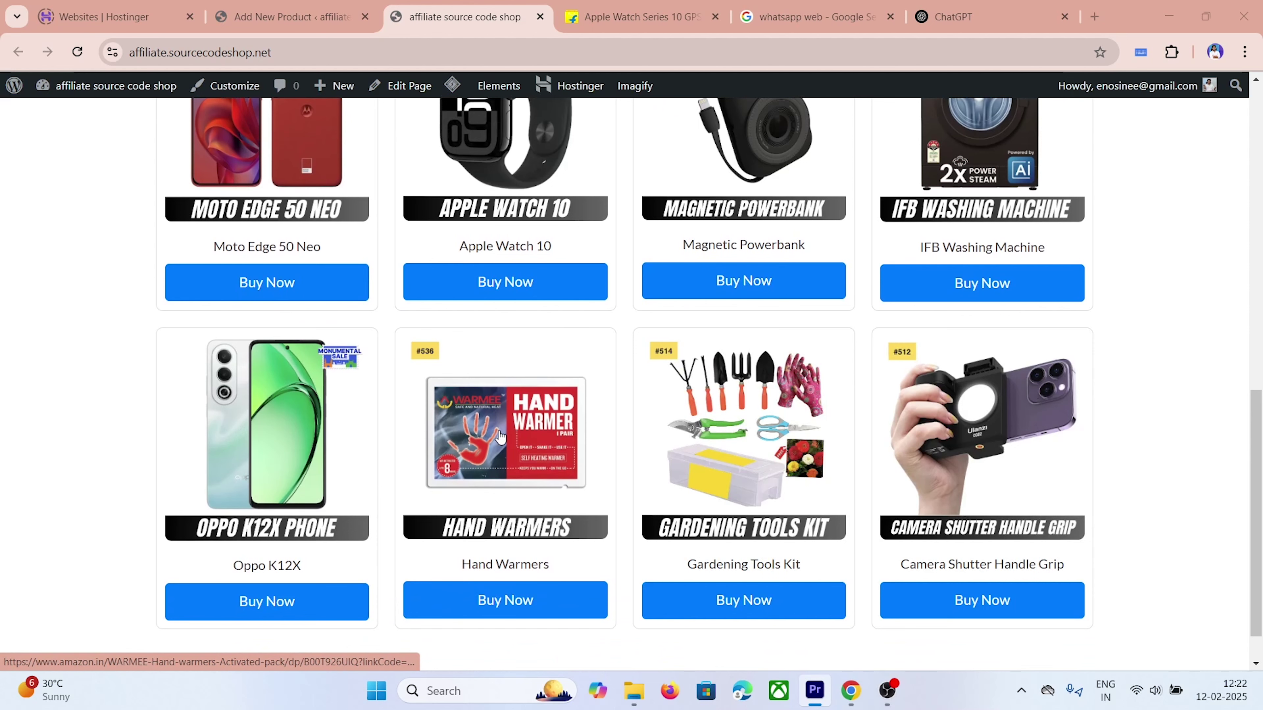
scroll(500, 437, "up", 8)
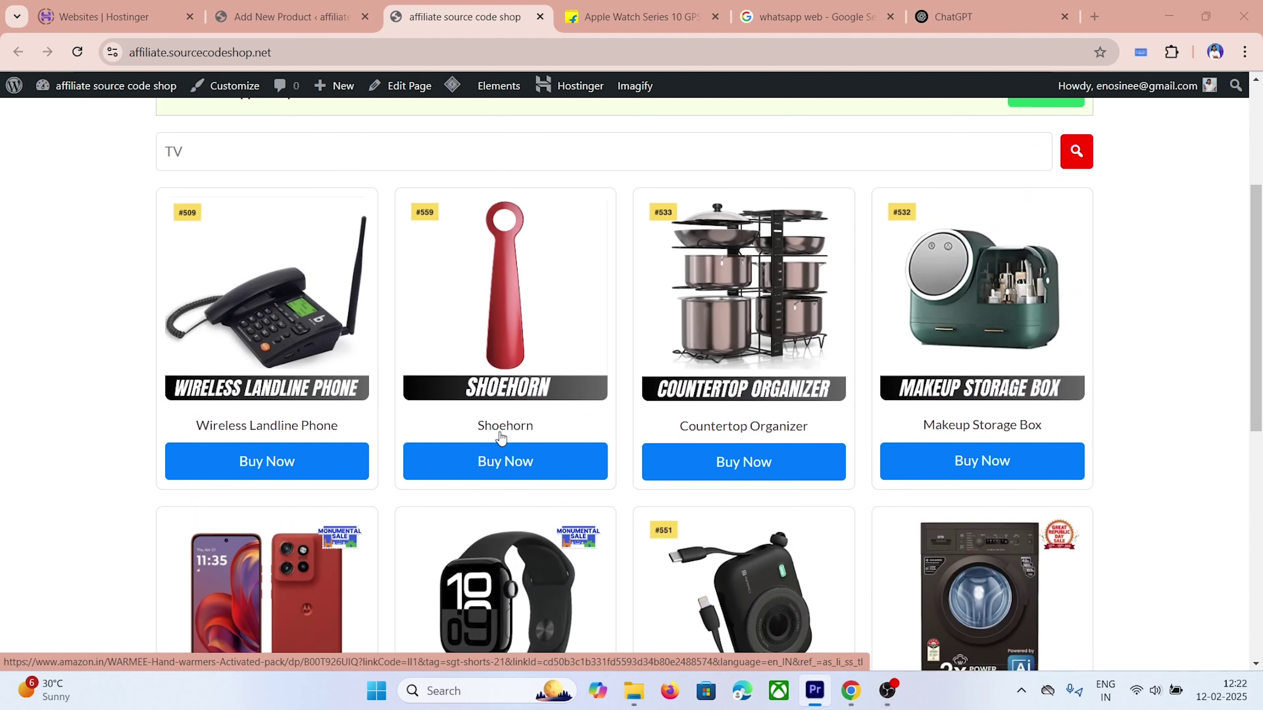
scroll(500, 438, "up", 4)
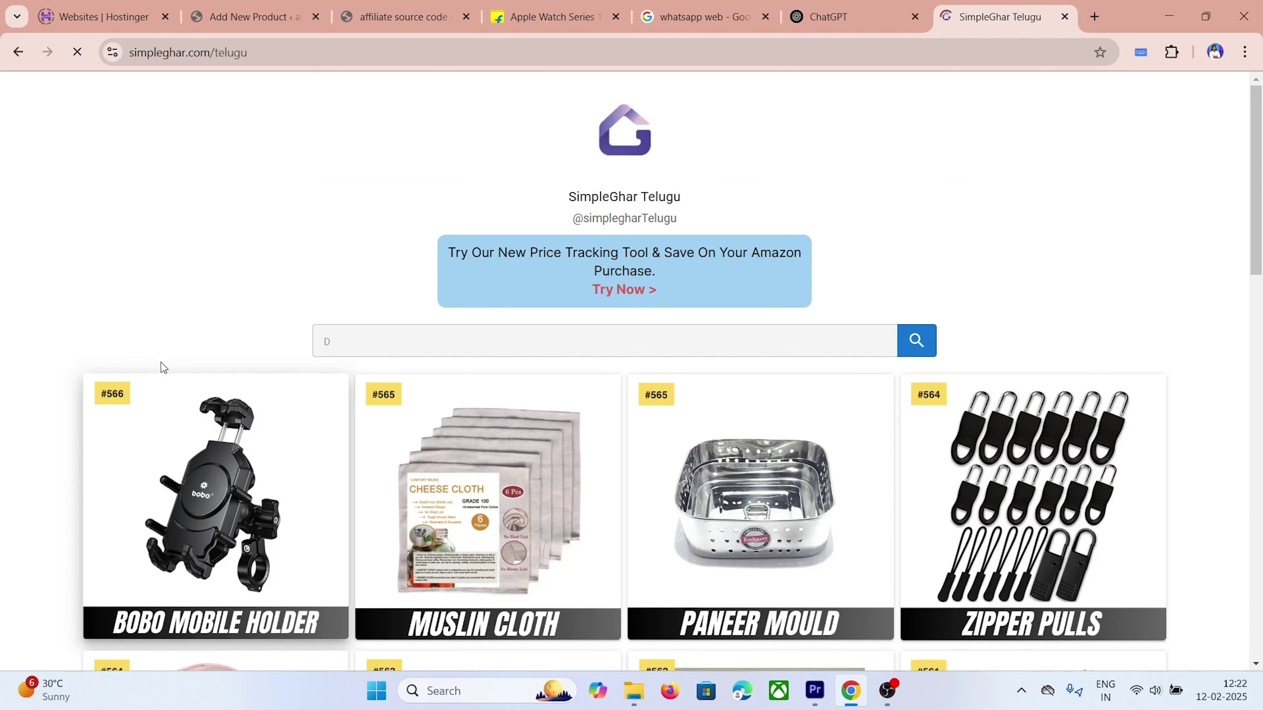
Step: Look through the SimpleGhar Telugu product listing for examples of product images with numbers and titles
scroll(1172, 330, "down", 6)
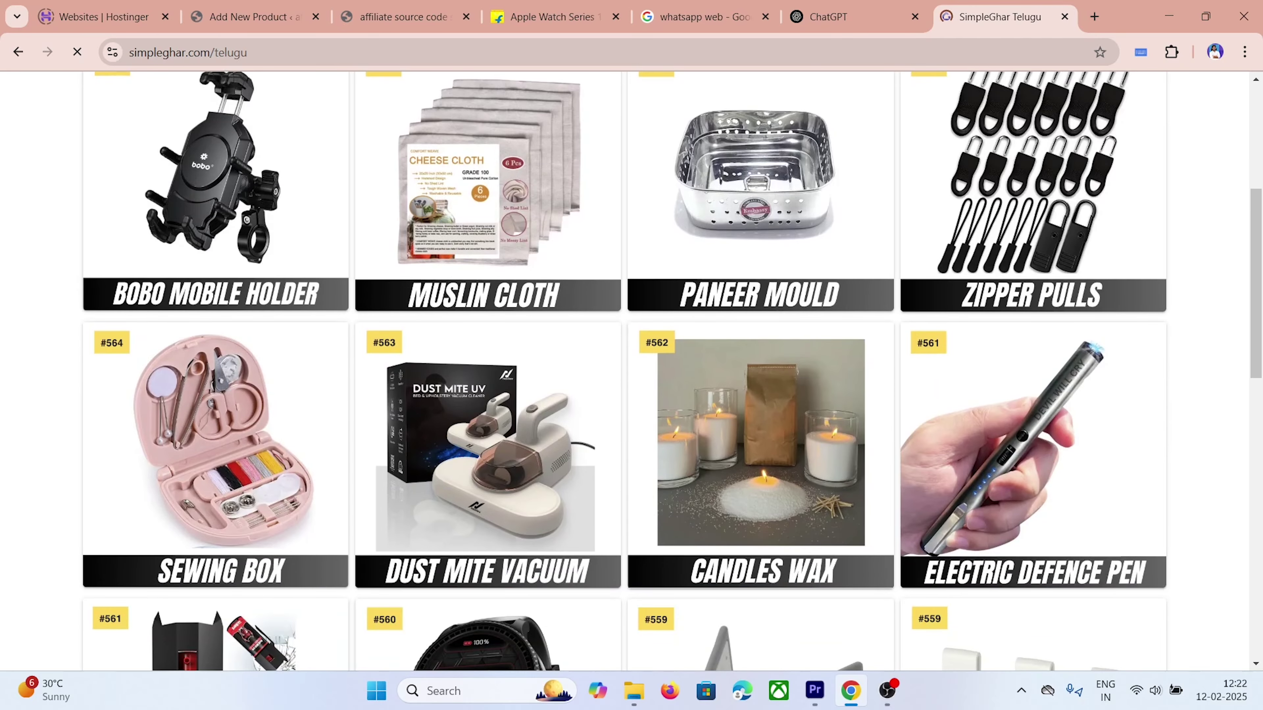
scroll(367, 411, "down", 10)
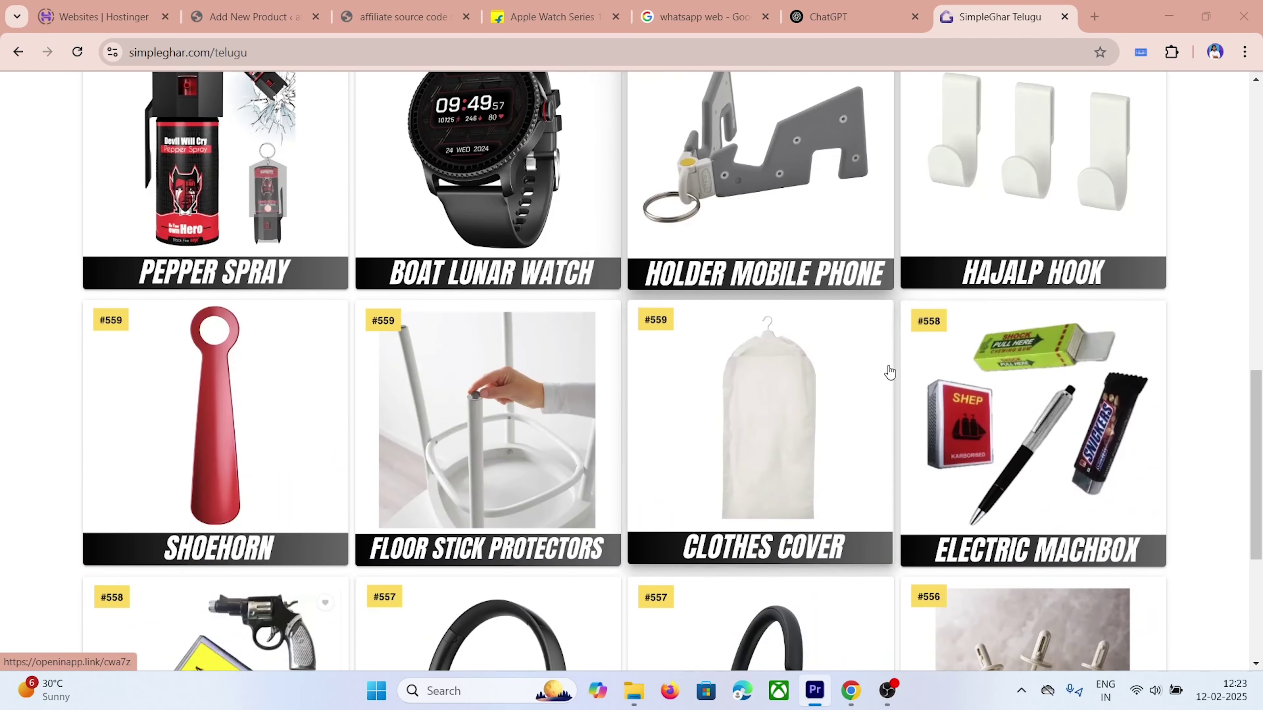
scroll(364, 423, "down", 10)
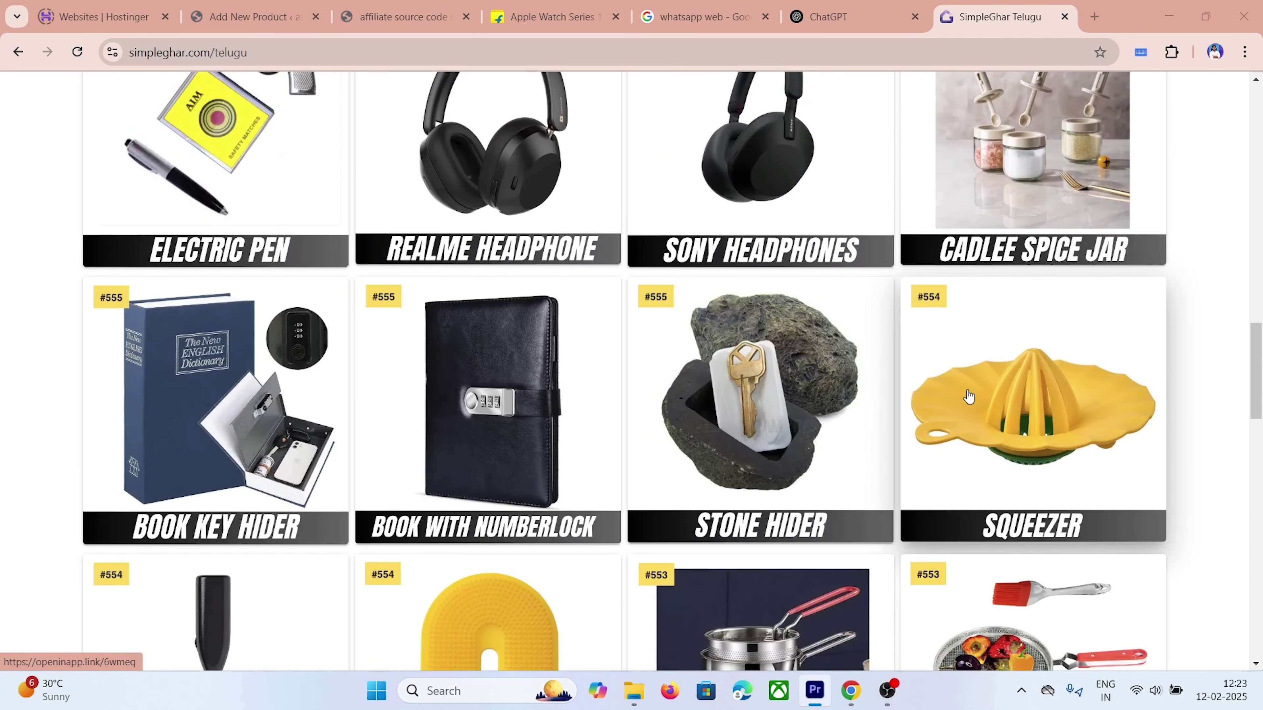
scroll(968, 397, "down", 10)
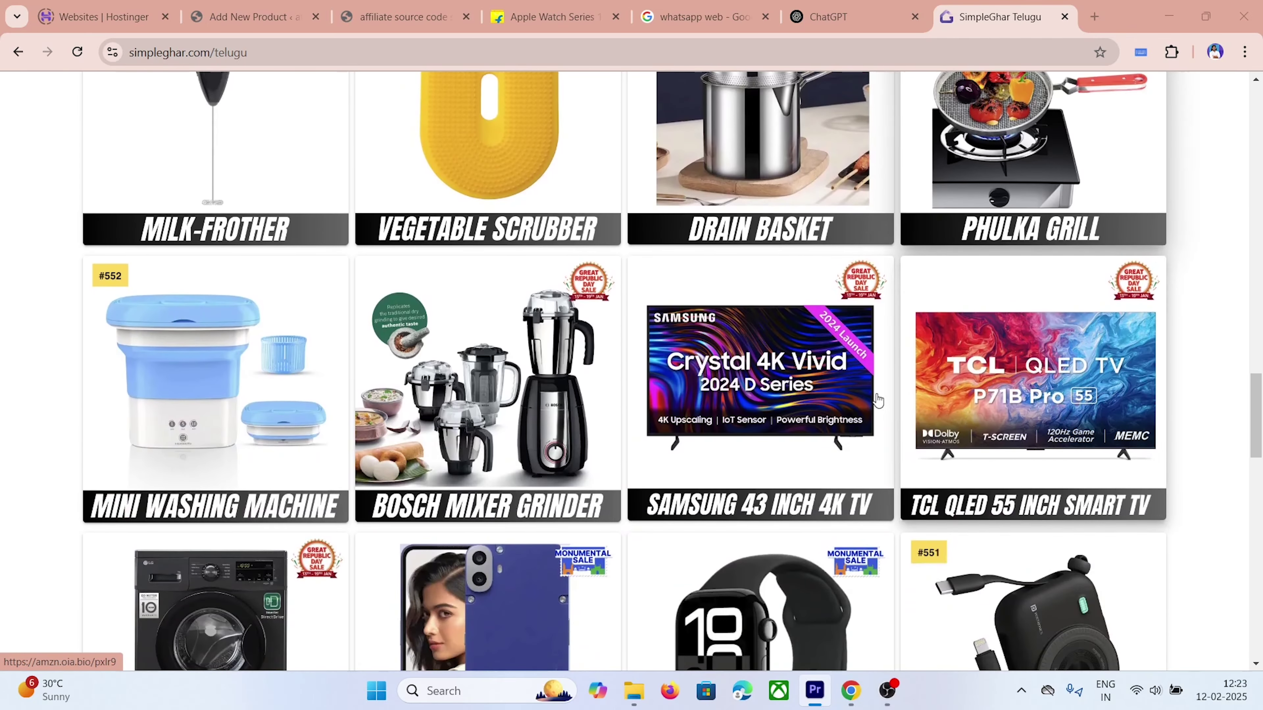
scroll(1032, 391, "down", 10)
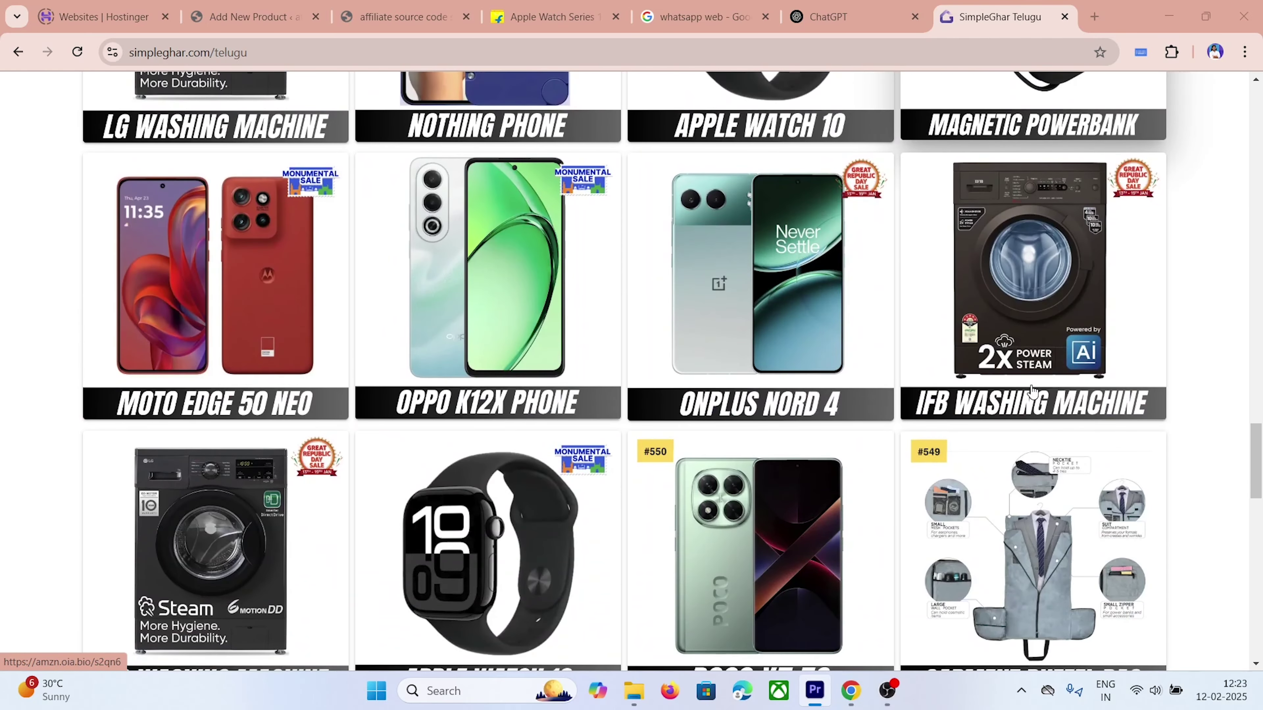
scroll(1032, 391, "up", 20)
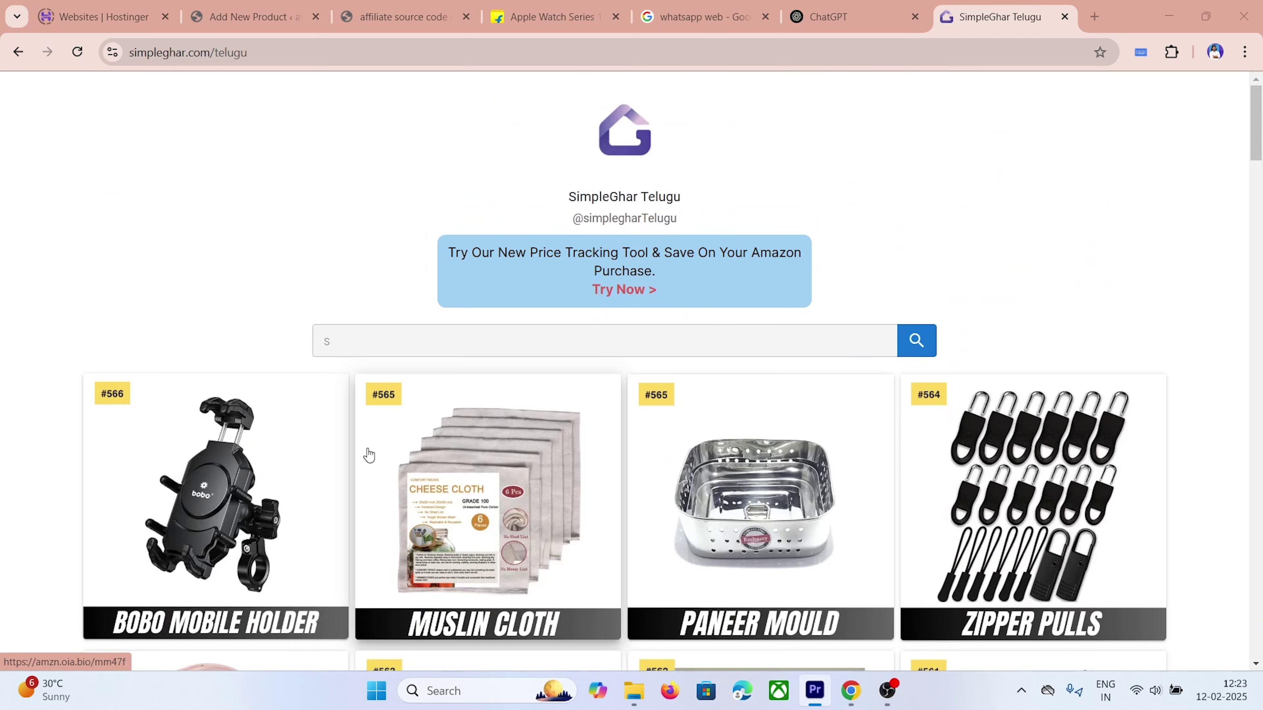
scroll(368, 455, "down", 1)
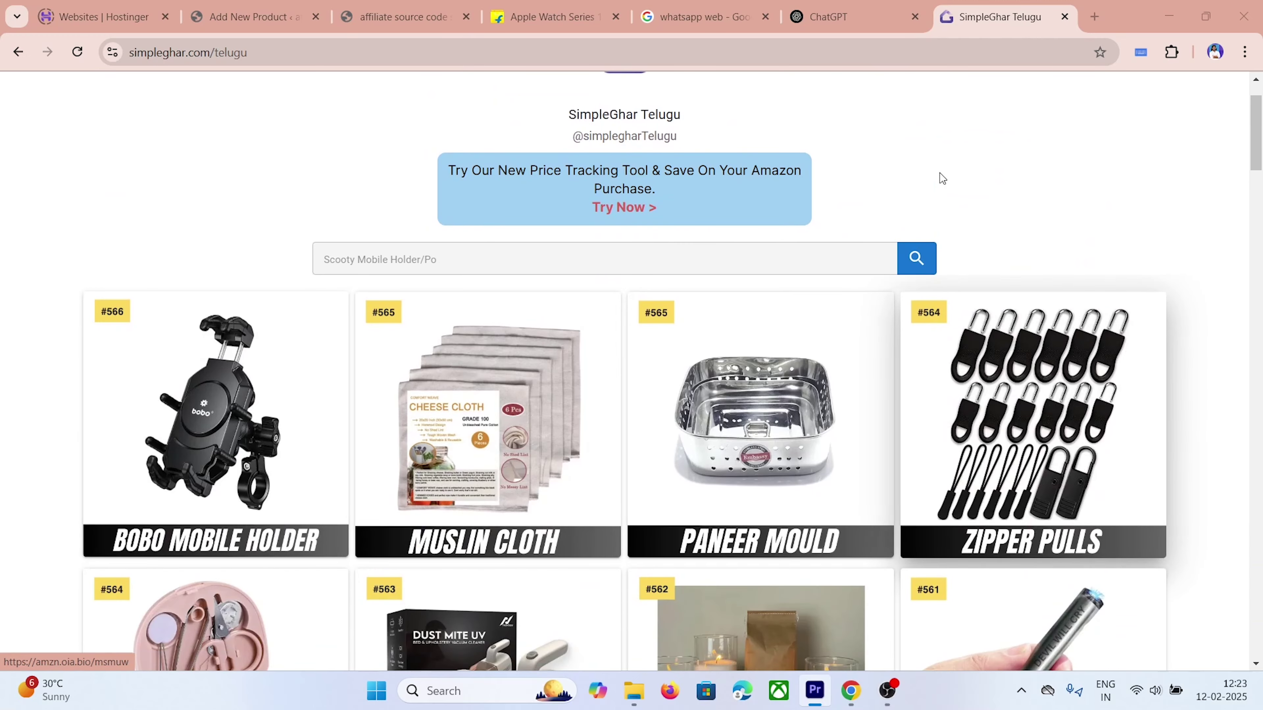
Step: Switch back to the affiliate site's home page and review the design of its product images down to the footer
left_click(400, 17)
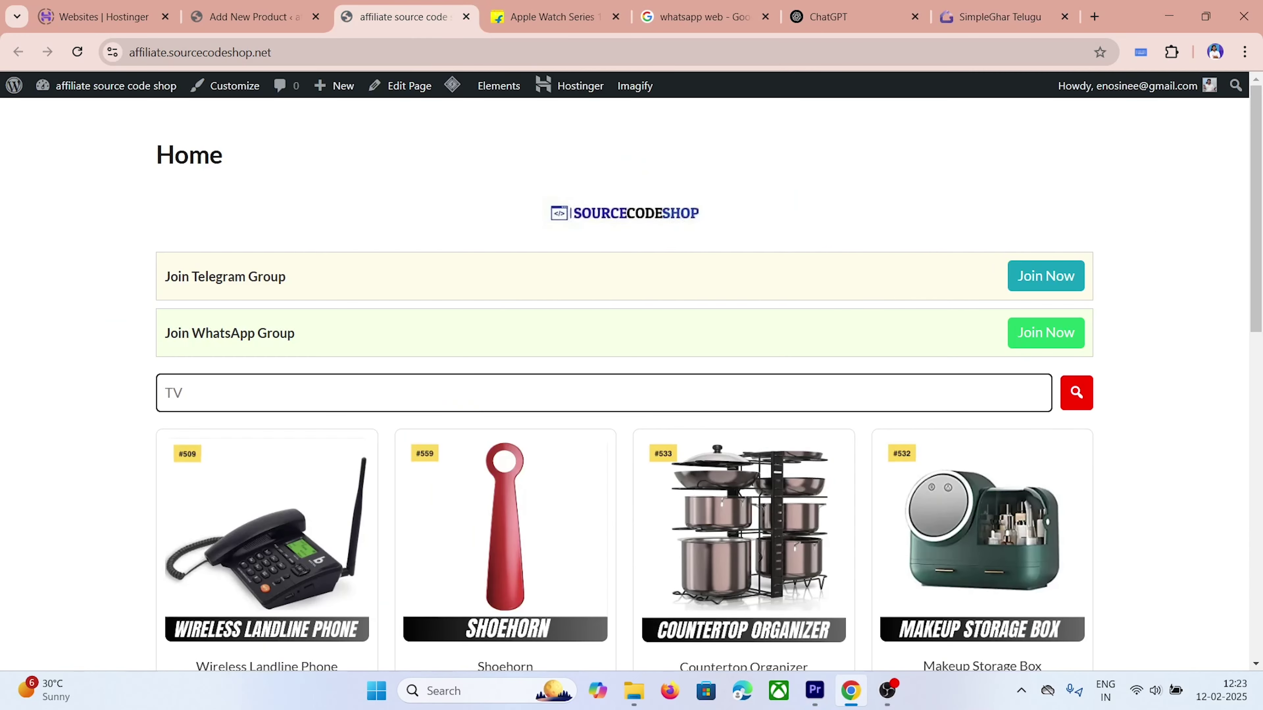
scroll(361, 389, "down", 8)
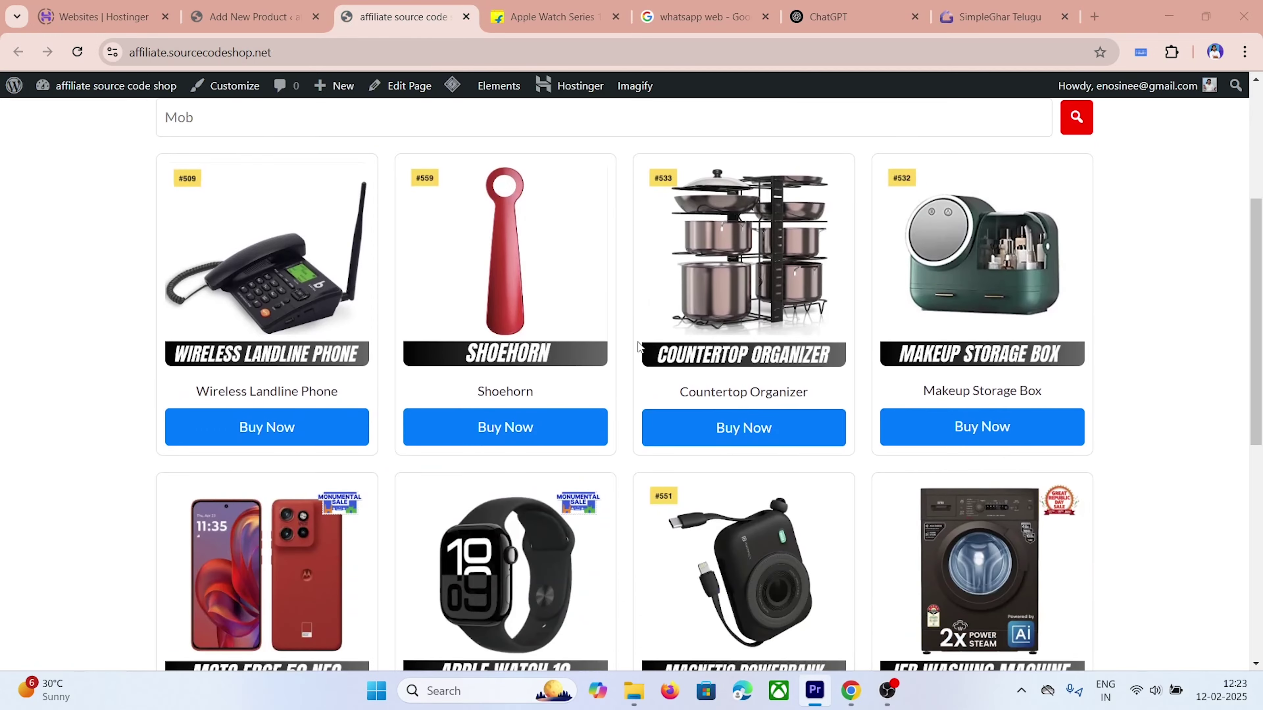
scroll(314, 422, "down", 2)
scroll(305, 425, "down", 1)
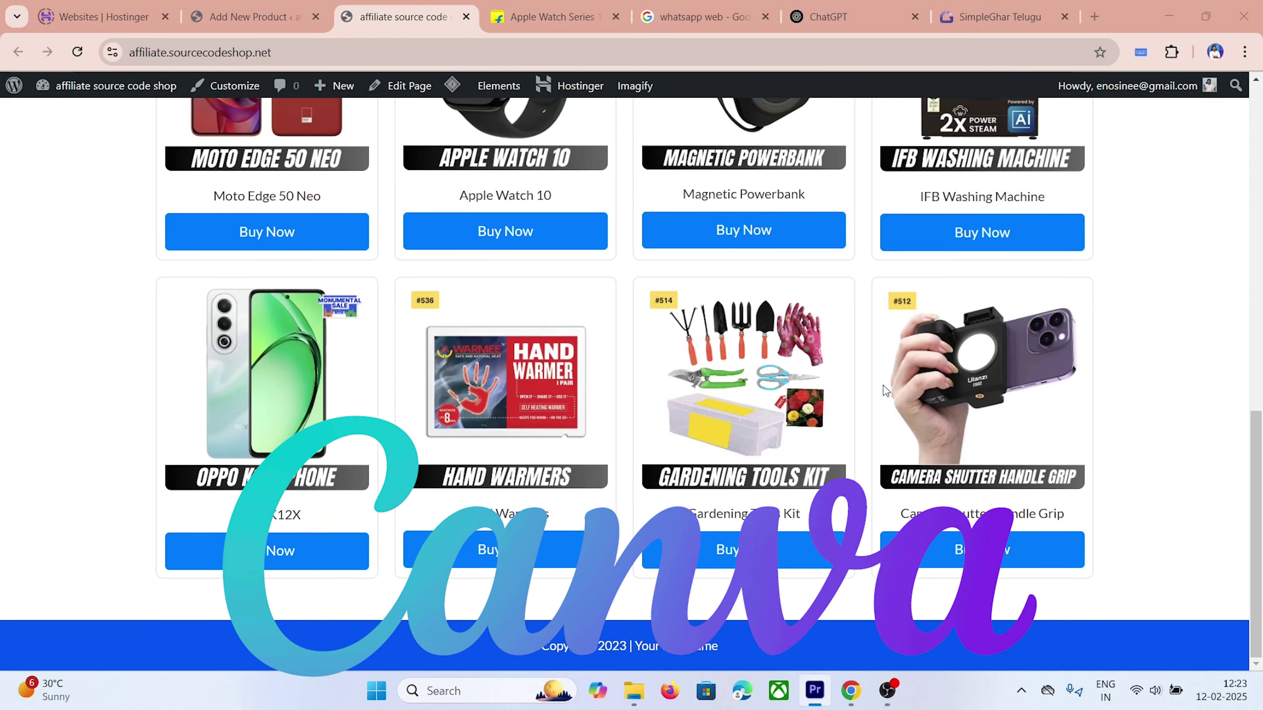
scroll(964, 155, "up", 12)
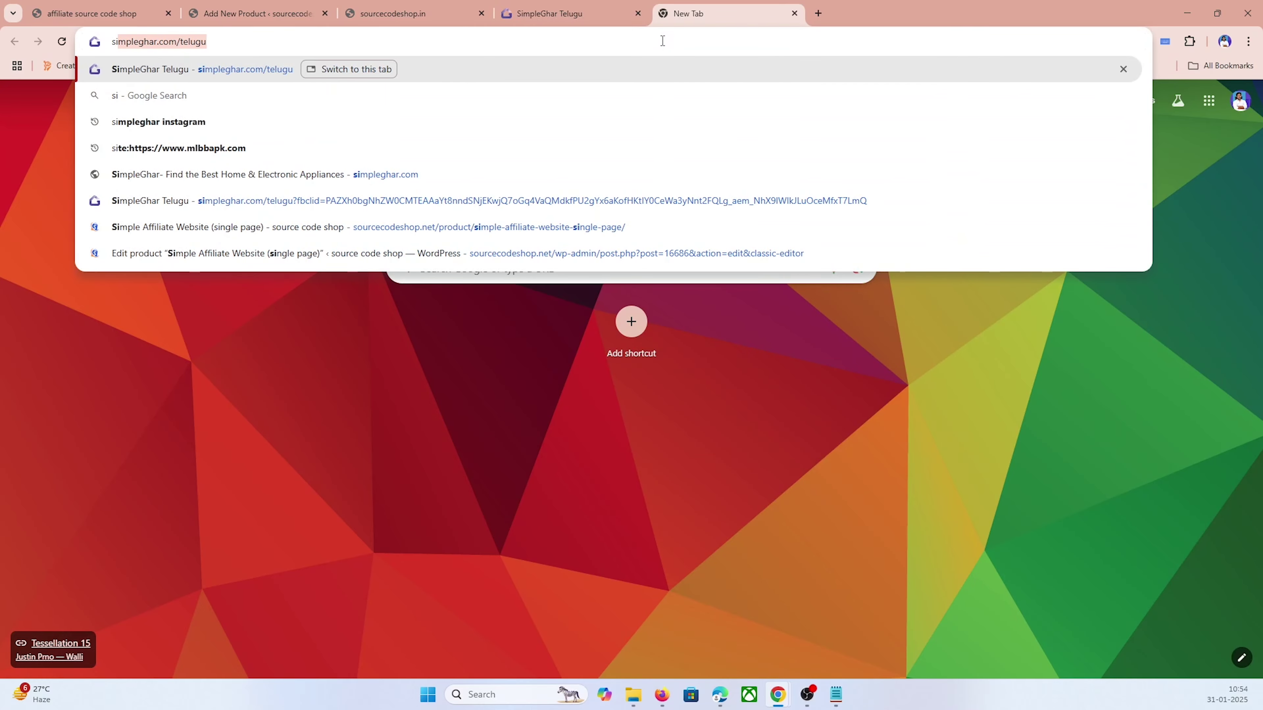
Step: Close the duplicate SimpleGhar Telugu page and save the Electric Defence Pen image from the remaining one to the Downloads folder
key("Return")
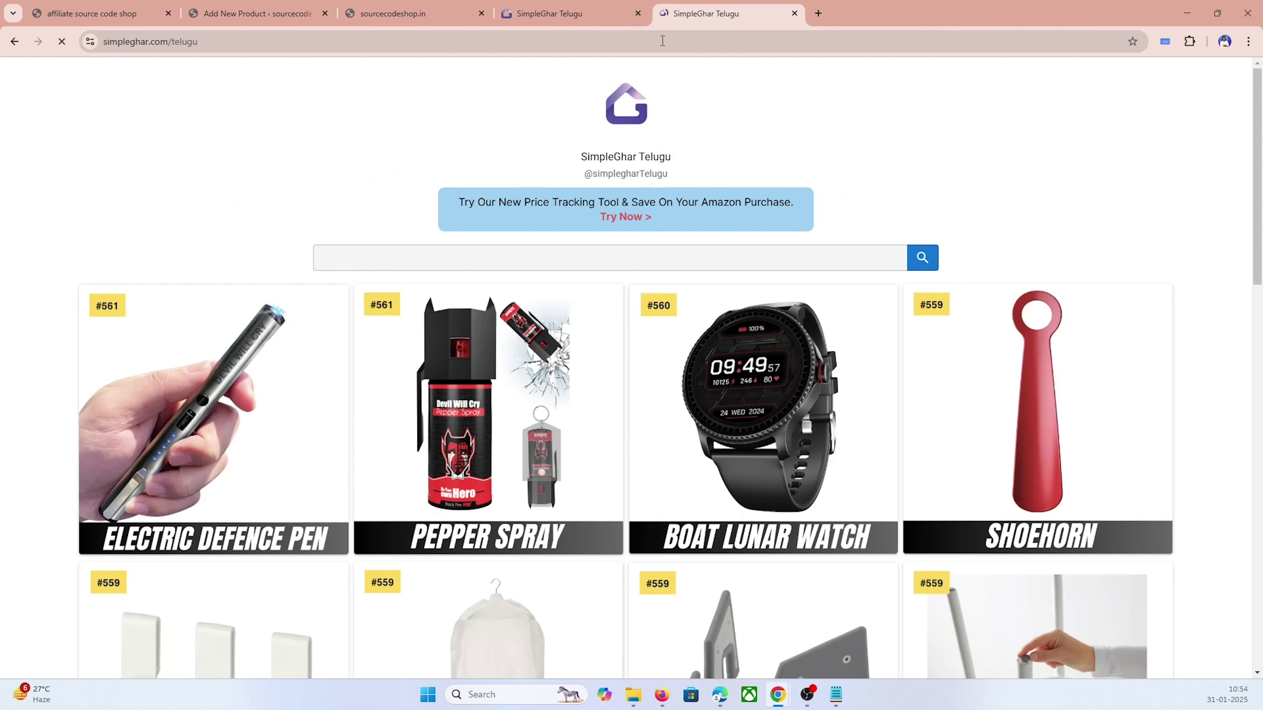
key("ctrl+w")
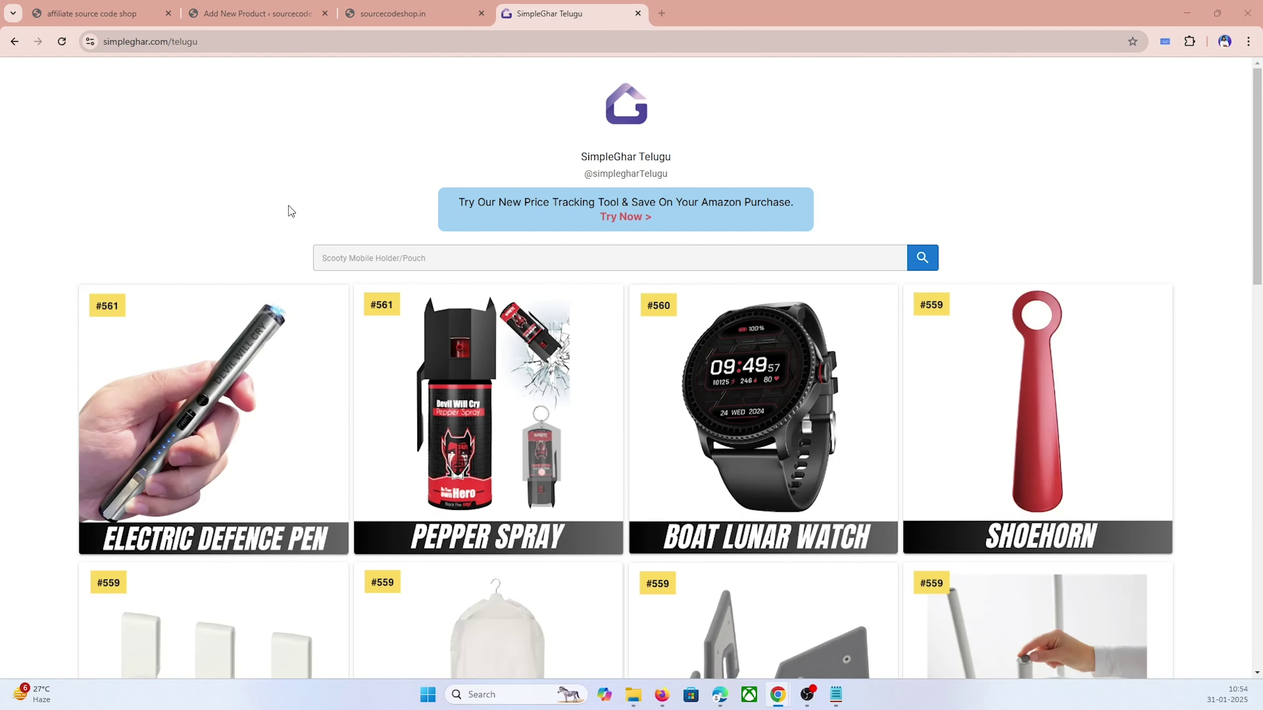
scroll(272, 205, "down", 1)
right_click(242, 288)
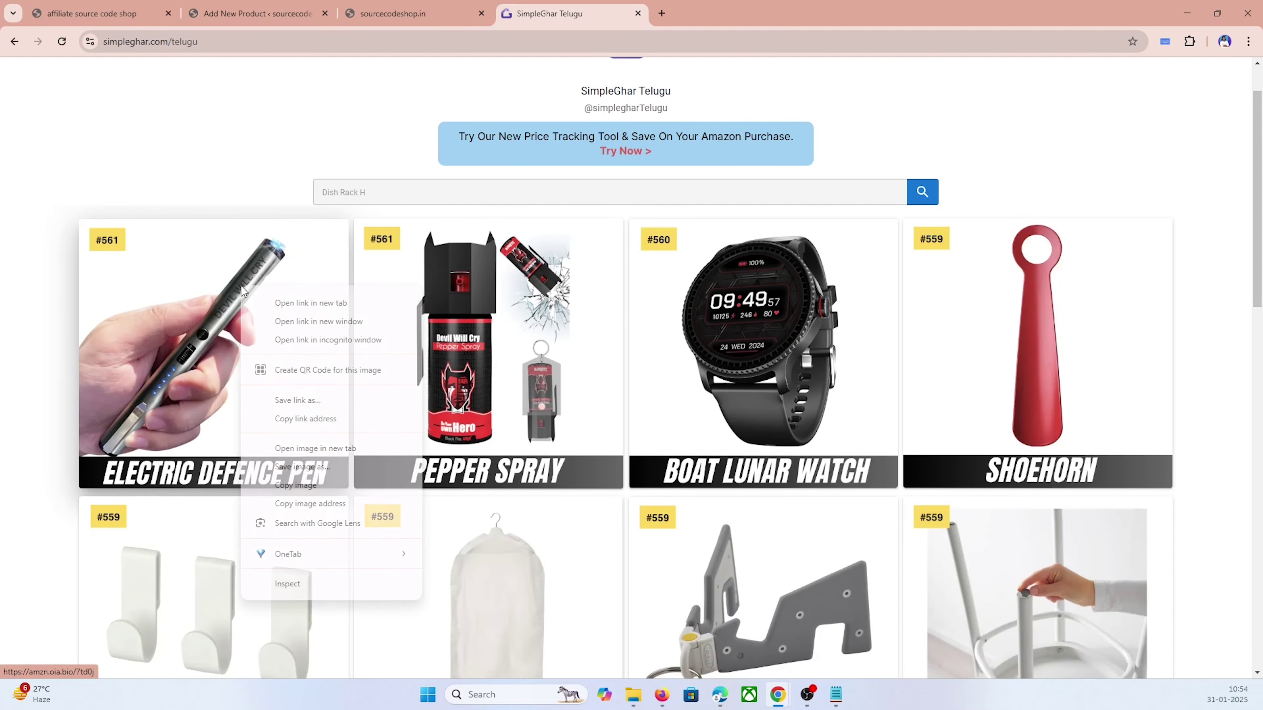
left_click(290, 467)
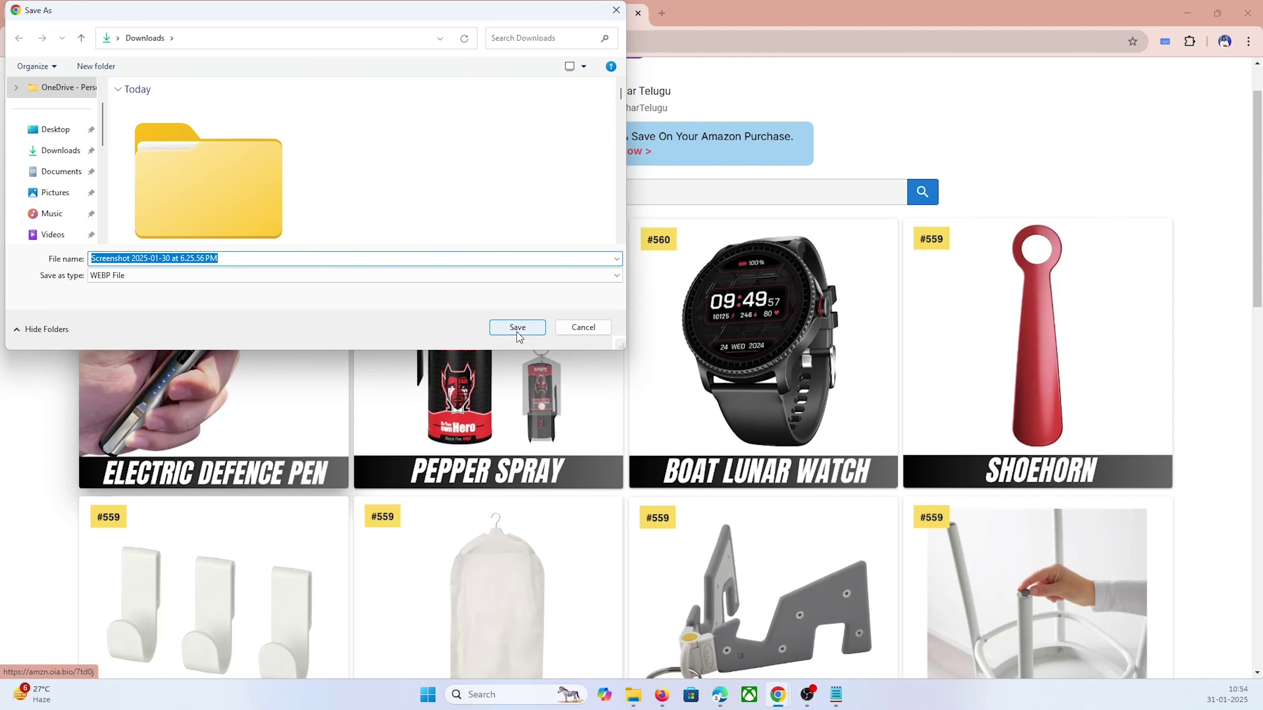
left_click(516, 327)
Step: Save the Pepper Spray and Boat Lunar Watch images from the SimpleGhar Telugu listing to the Downloads folder
right_click(488, 318)
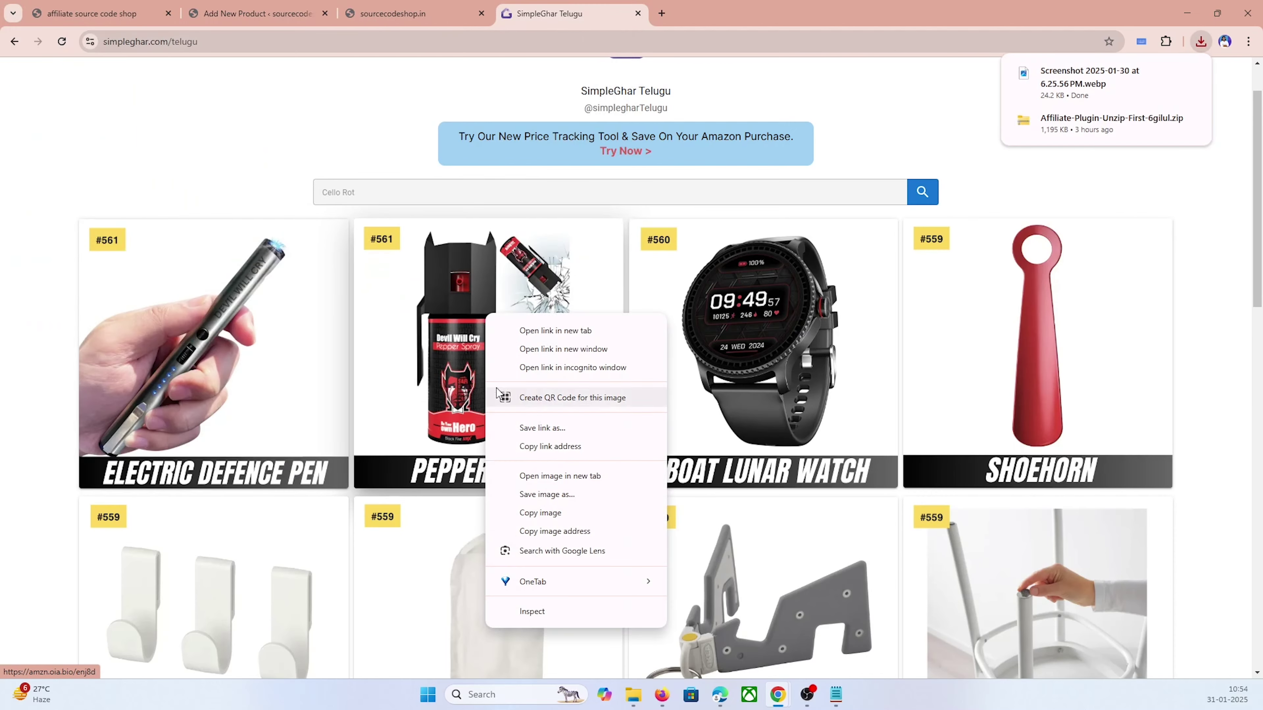
left_click(521, 494)
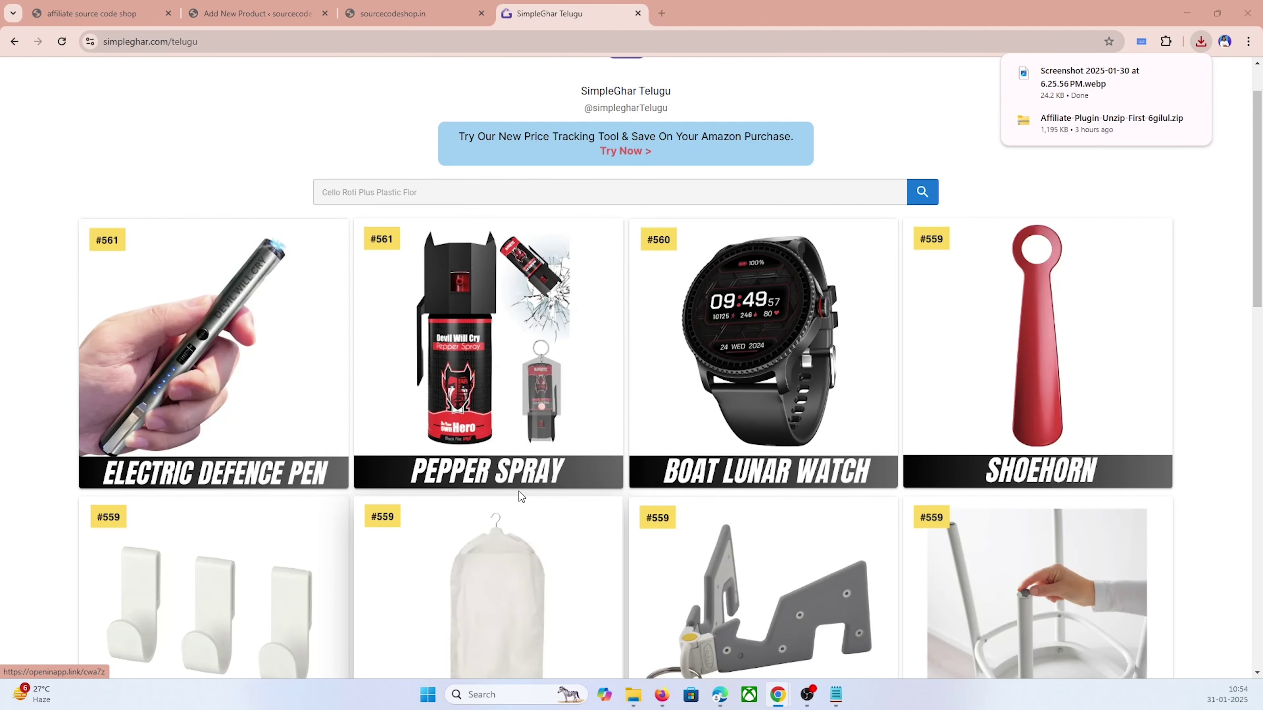
left_click(507, 327)
right_click(742, 314)
left_click(791, 494)
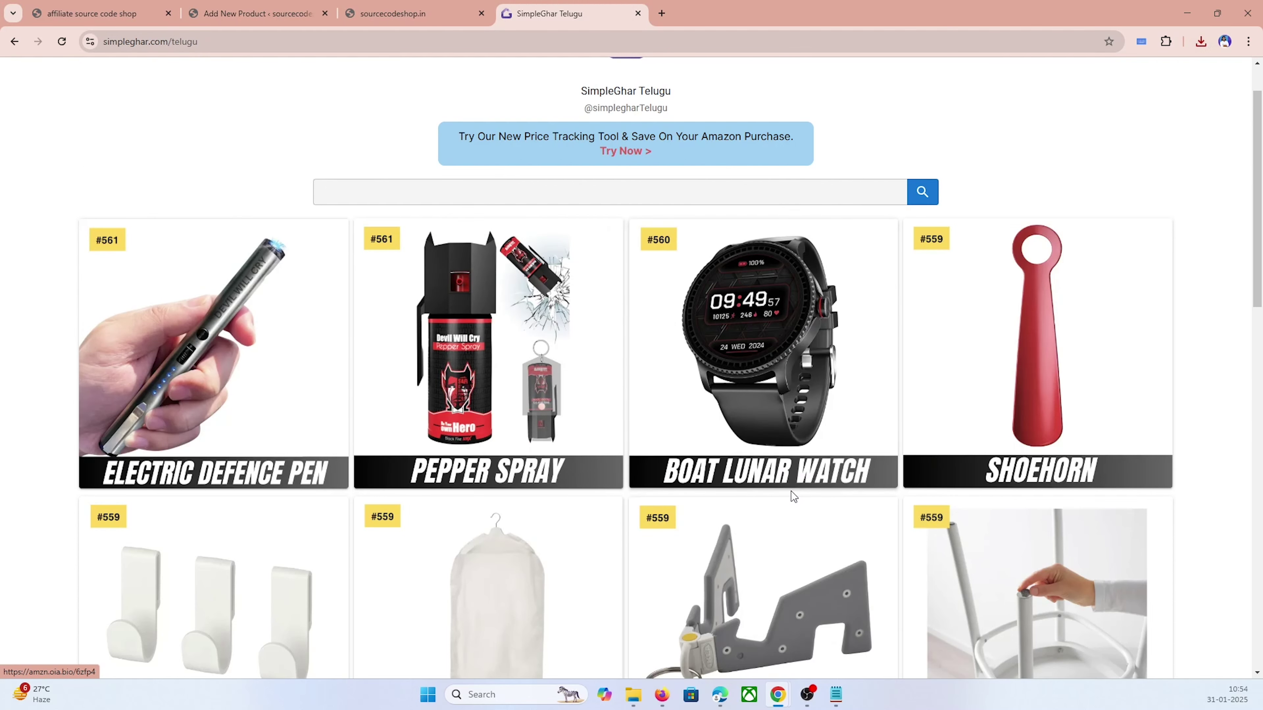
left_click(525, 332)
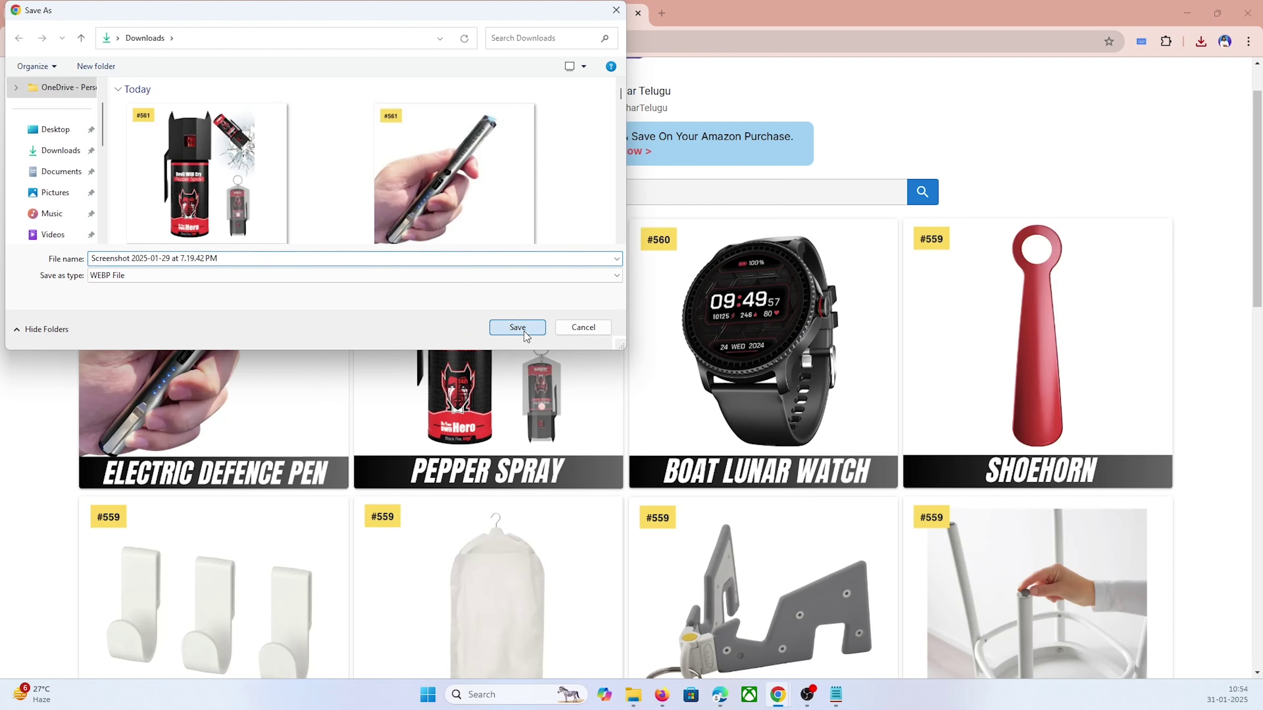
Step: Save the Shoehorn image from the SimpleGhar Telugu listing to the Downloads folder
right_click(1017, 325)
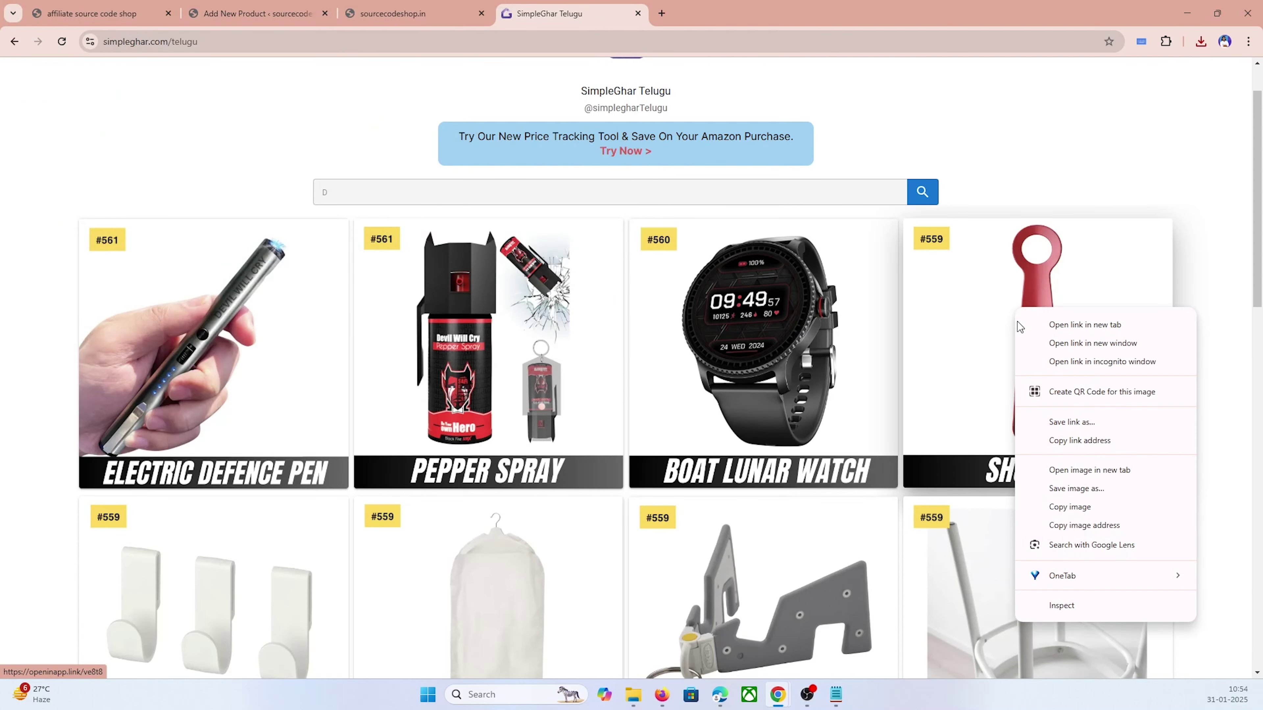
left_click(1063, 490)
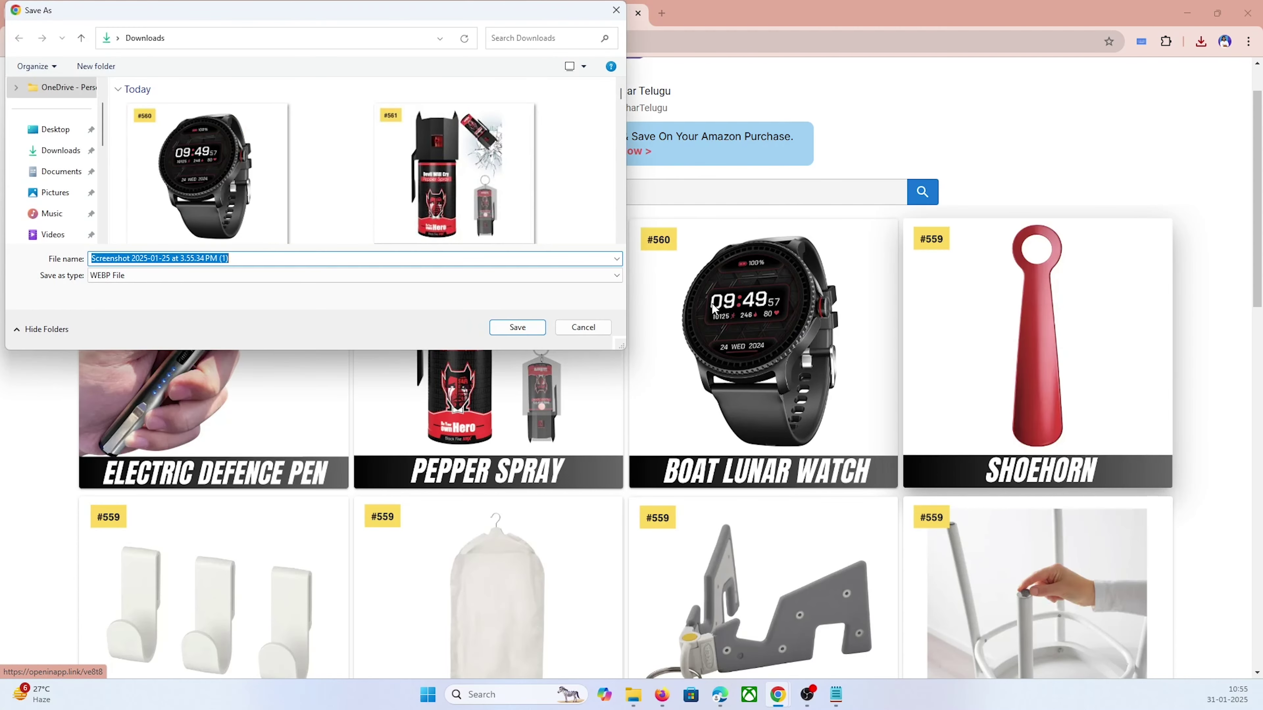
left_click(518, 327)
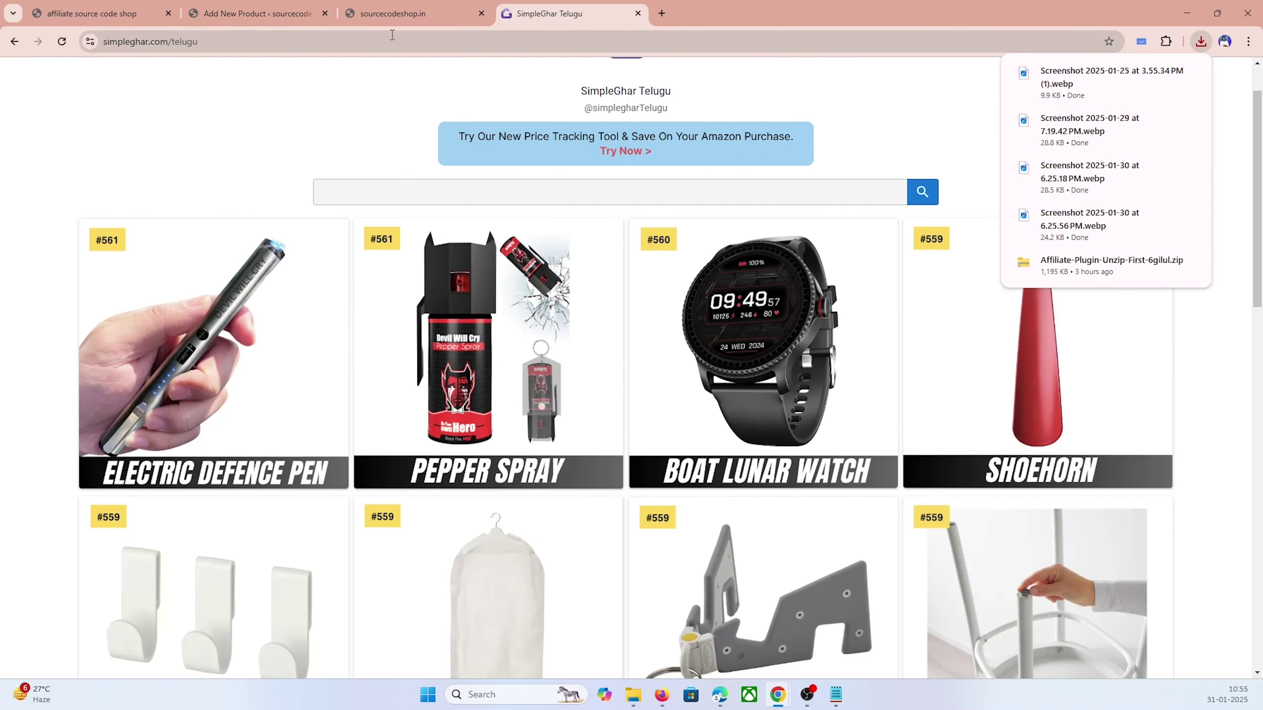
Step: Save the main boAt Lunar Discovery watch image from its Amazon product page to the Downloads folder as a JPEG
left_click(254, 13)
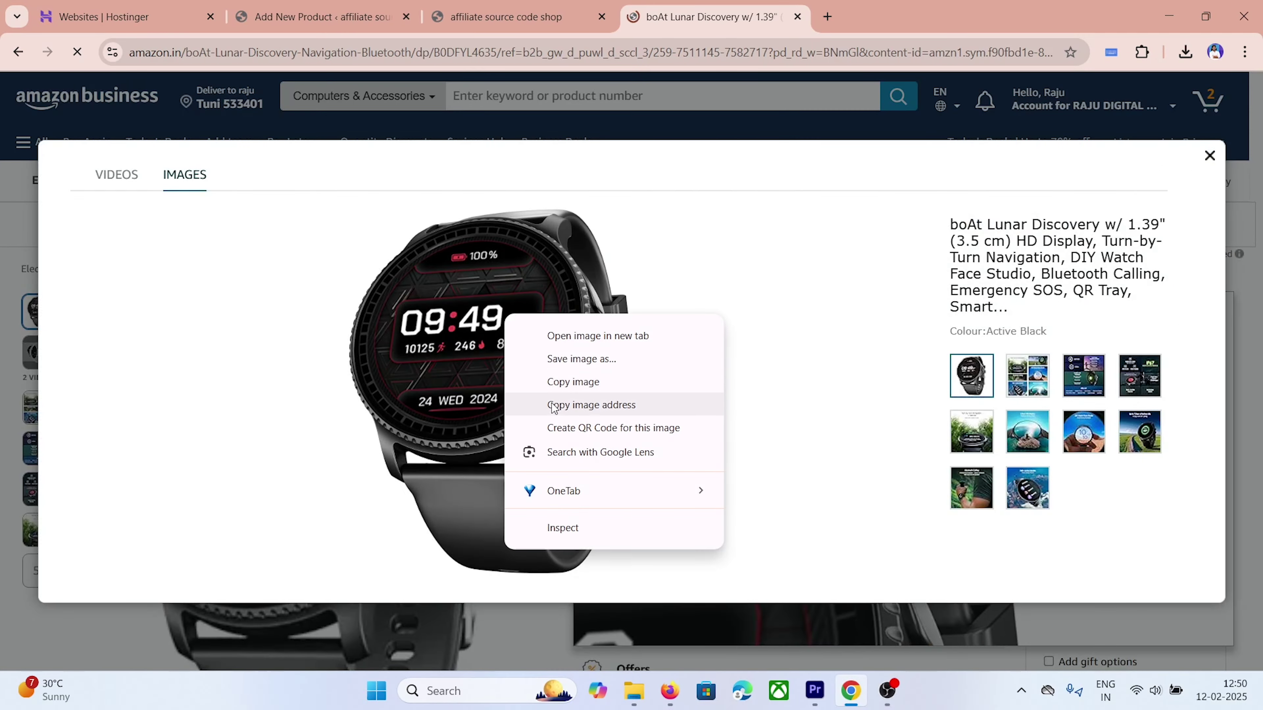
left_click(572, 360)
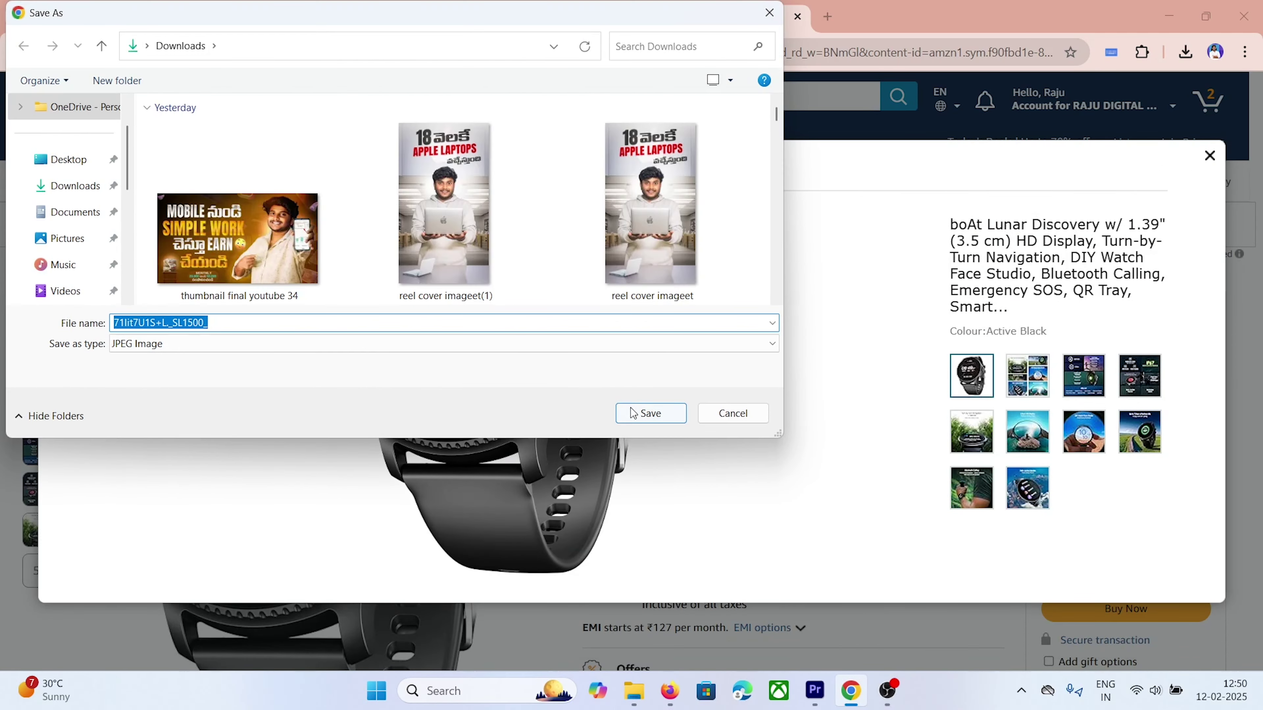
left_click(633, 414)
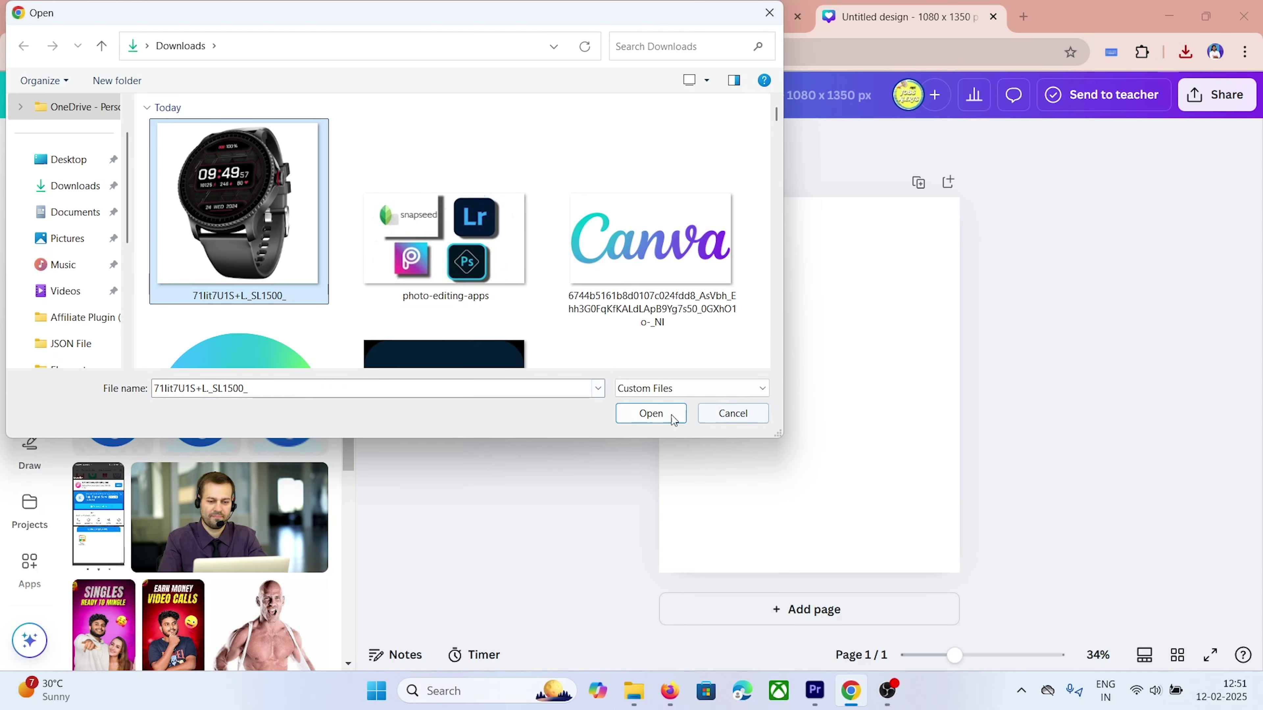
Step: Upload the saved watch image to the blank 1080 x 1350 px Canva design, enlarge it to nearly fill the page and centre it
left_click(666, 417)
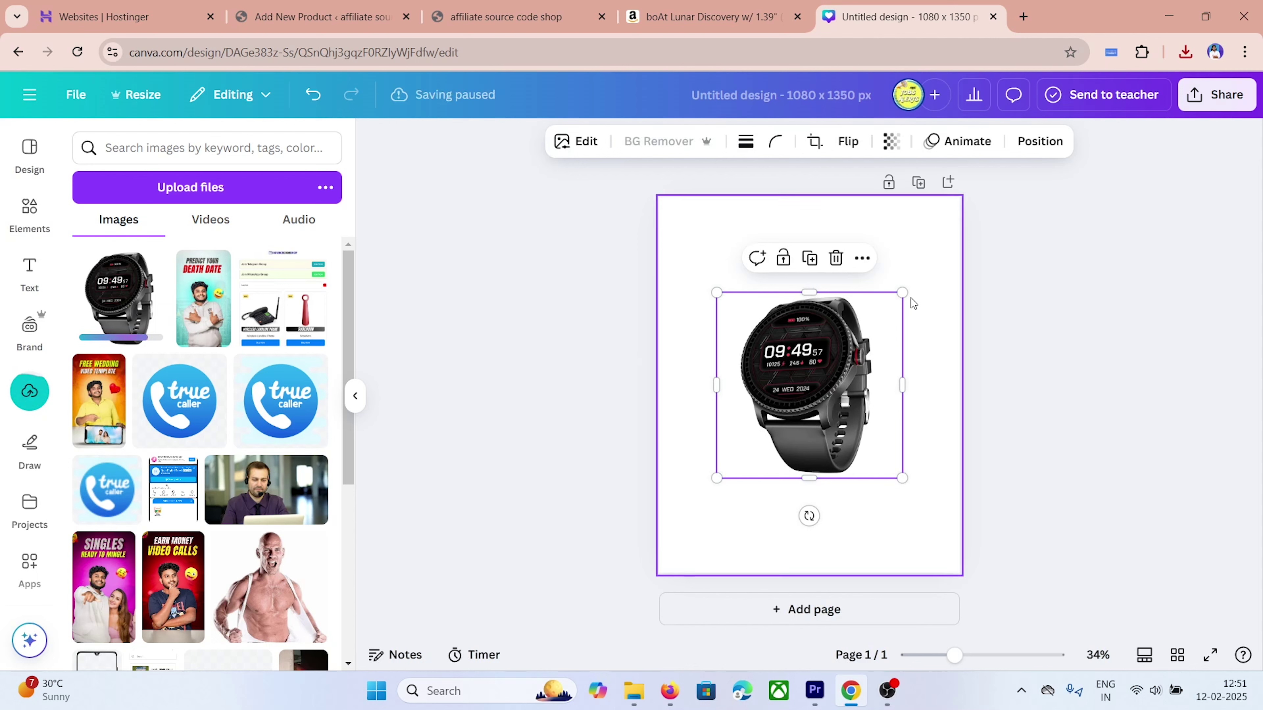
left_click_drag(903, 292, 1023, 172)
left_click_drag(887, 319, 834, 383)
left_click_drag(834, 383, 828, 383)
Step: Download the finished watch design from Canva
left_click(1231, 96)
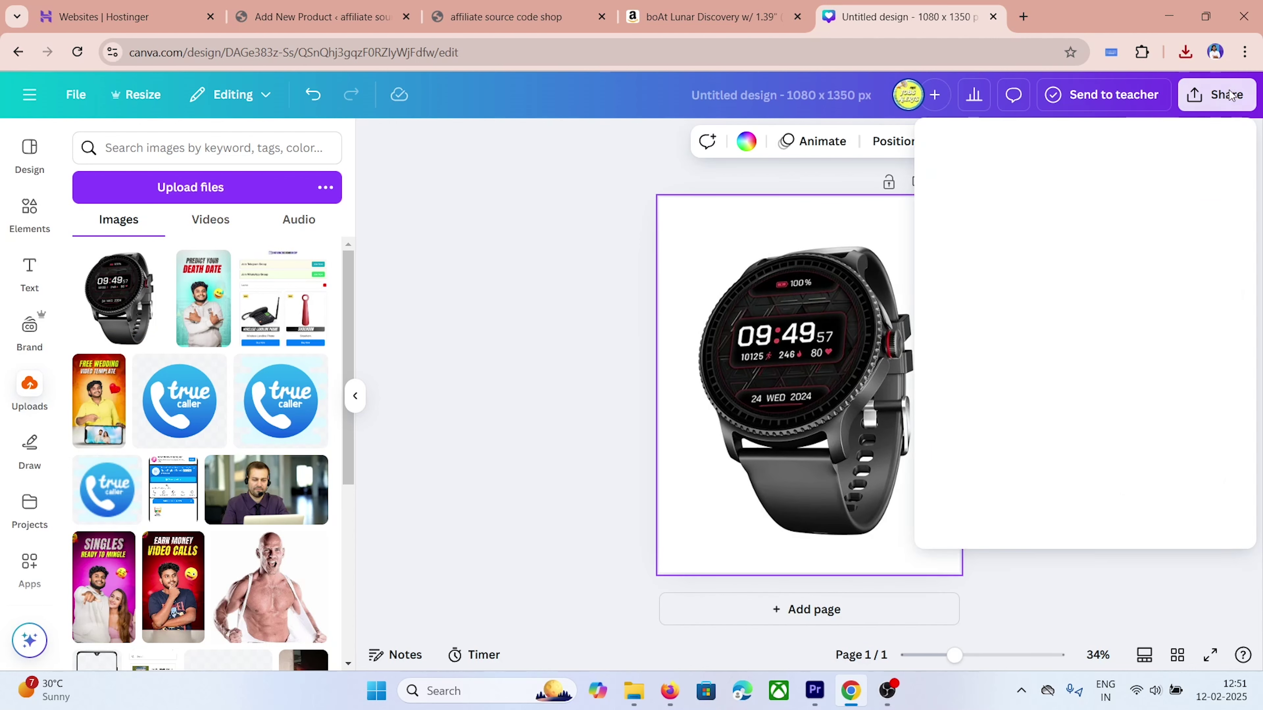
left_click(955, 418)
left_click(1000, 465)
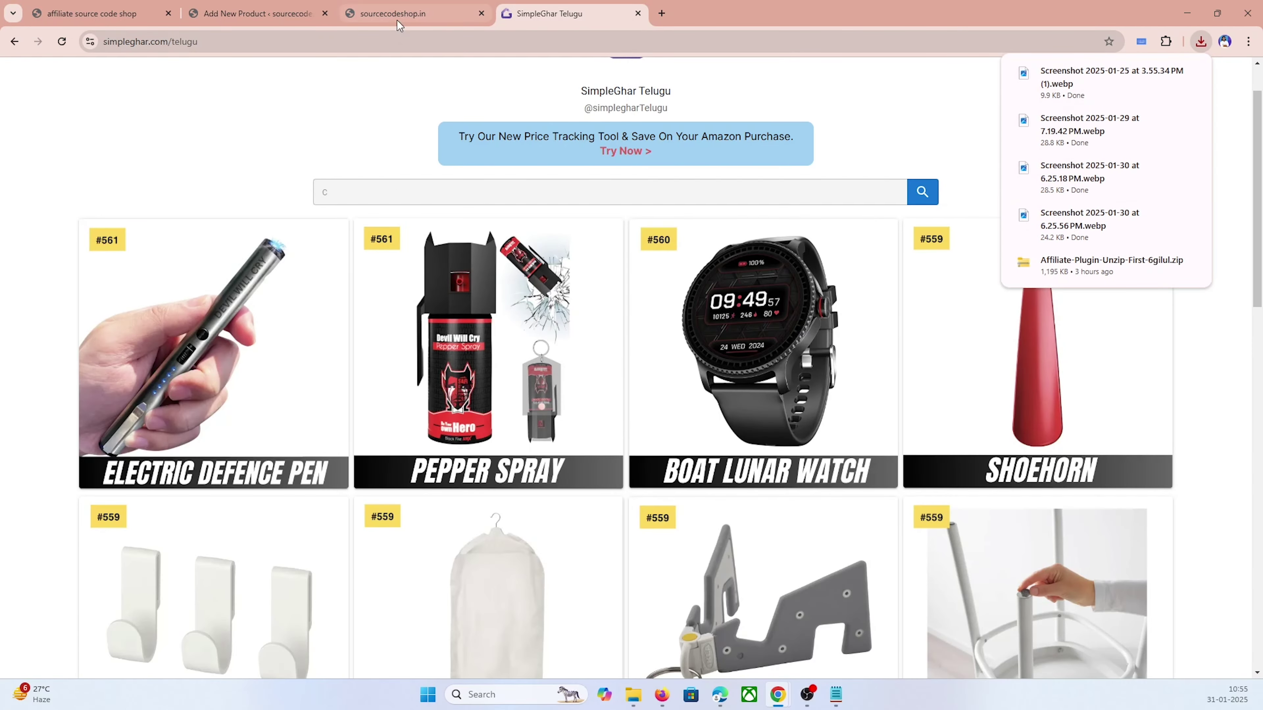
Step: Return to the new affiliate product in WordPress and title it Electric Defence Pen
left_click(259, 14)
type("Electric Defence Pen")
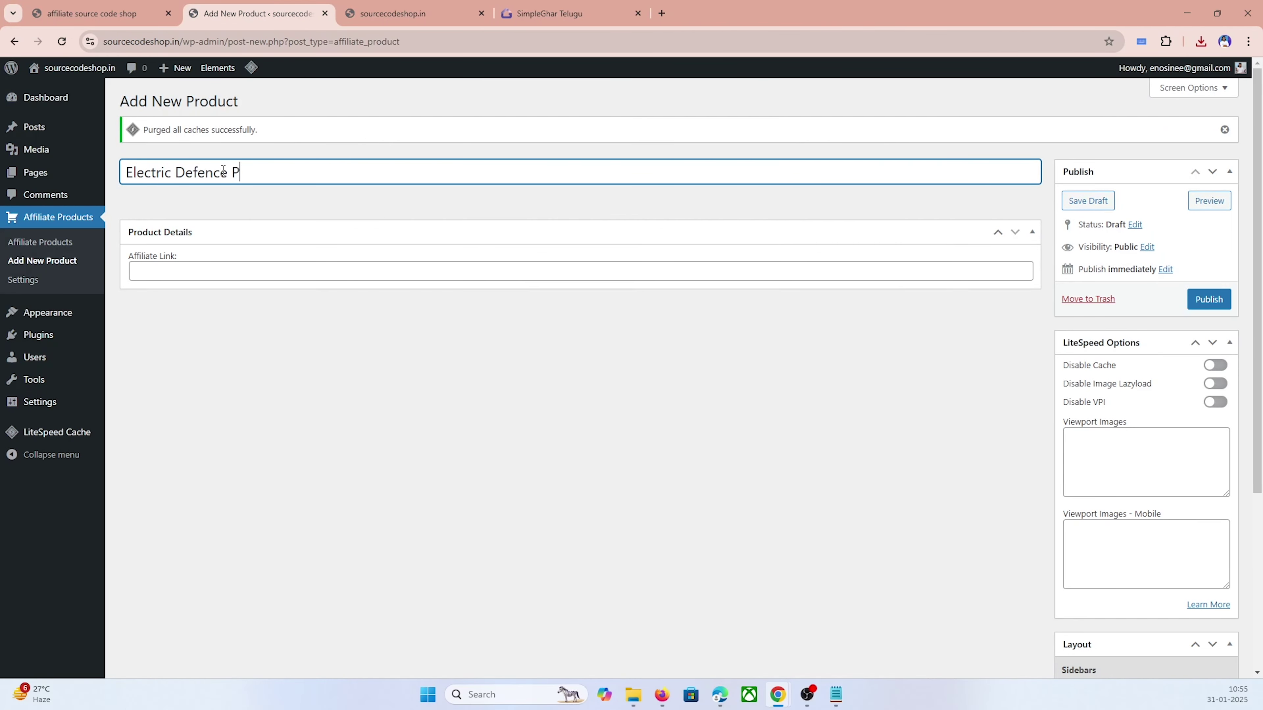
left_click(238, 264)
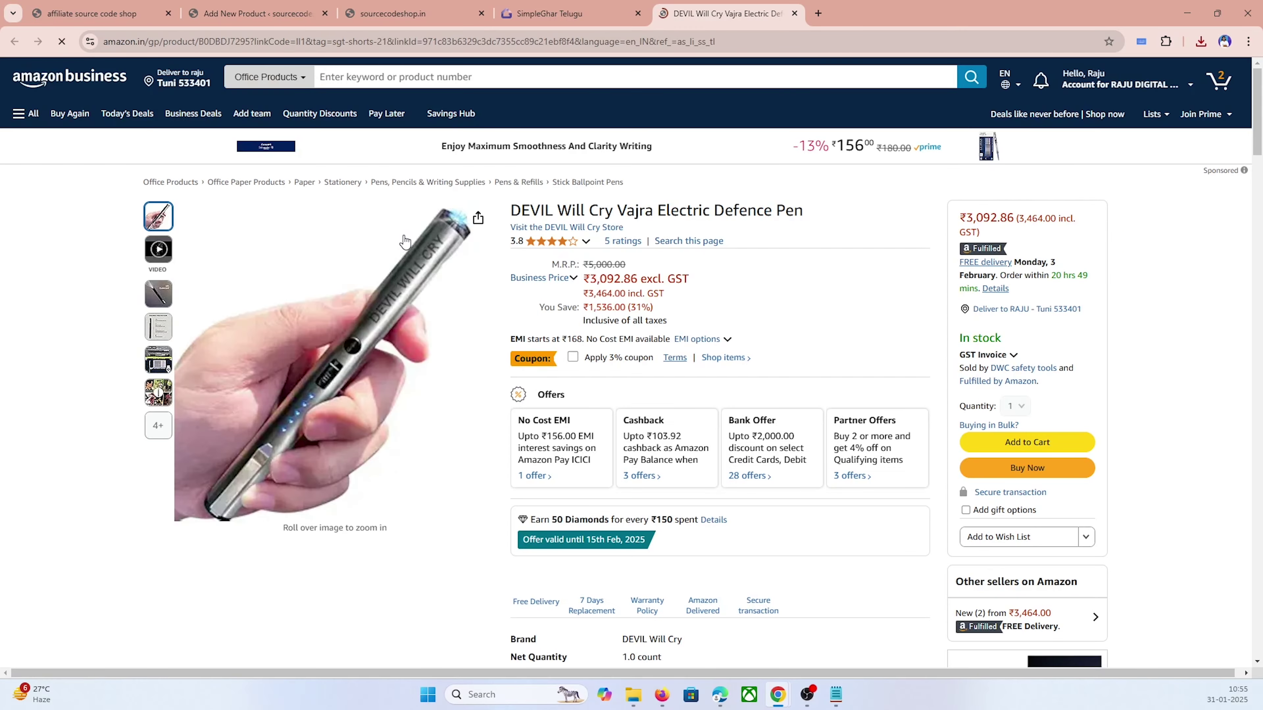
Step: Copy the Amazon page address of the DEVIL Will Cry Vajra Electric Defence Pen and paste it as the product's affiliate link
scroll(405, 242, "down", 4)
scroll(367, 169, "up", 4)
right_click(674, 42)
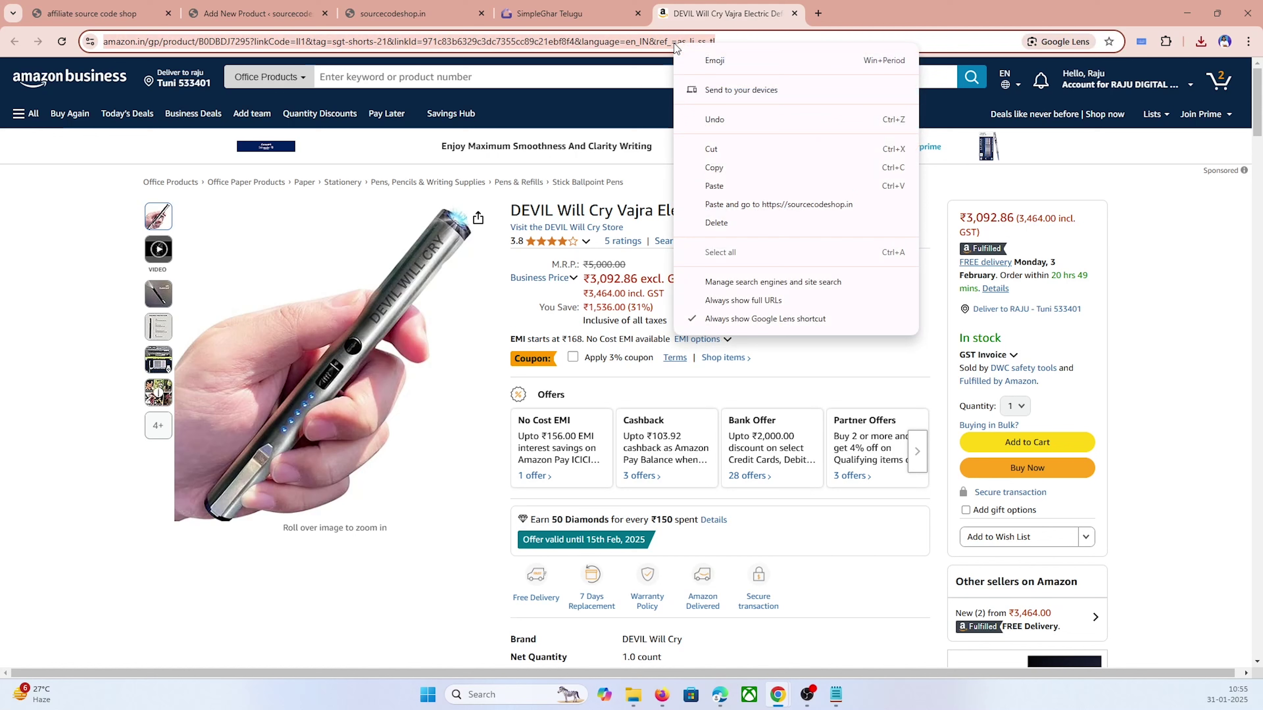
left_click(713, 167)
left_click(258, 13)
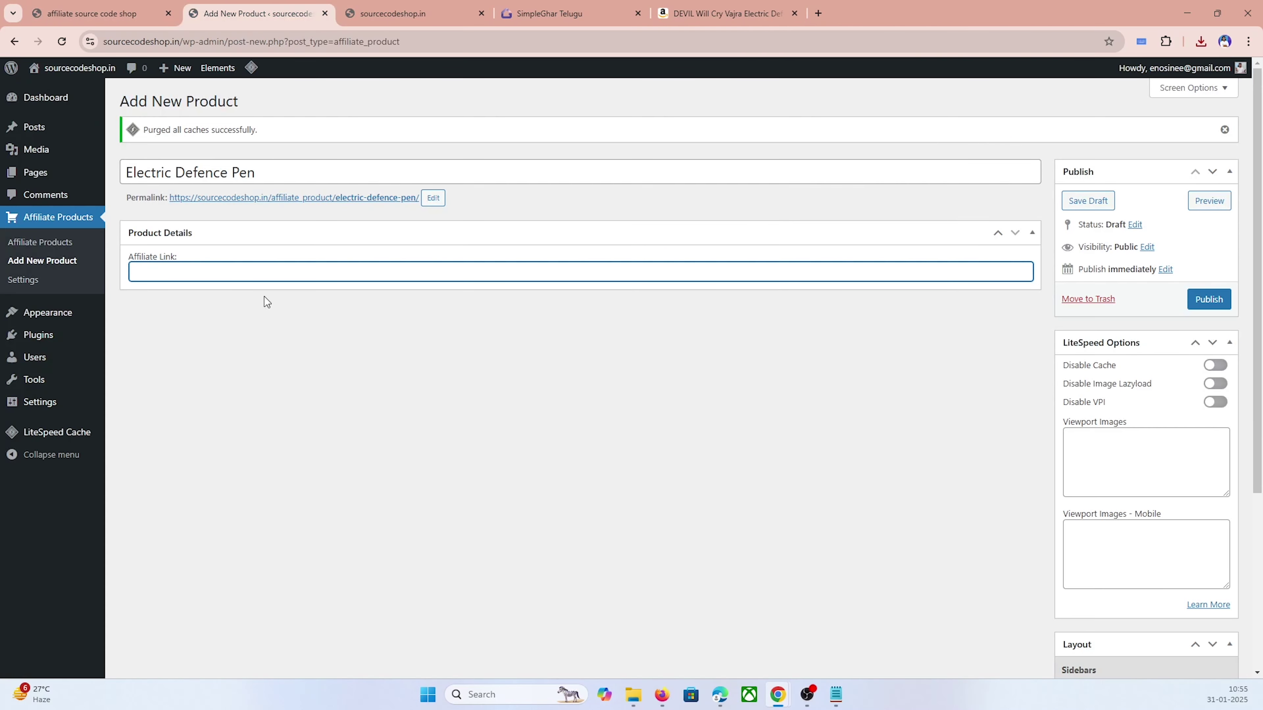
right_click(234, 270)
left_click(270, 397)
left_click(269, 373)
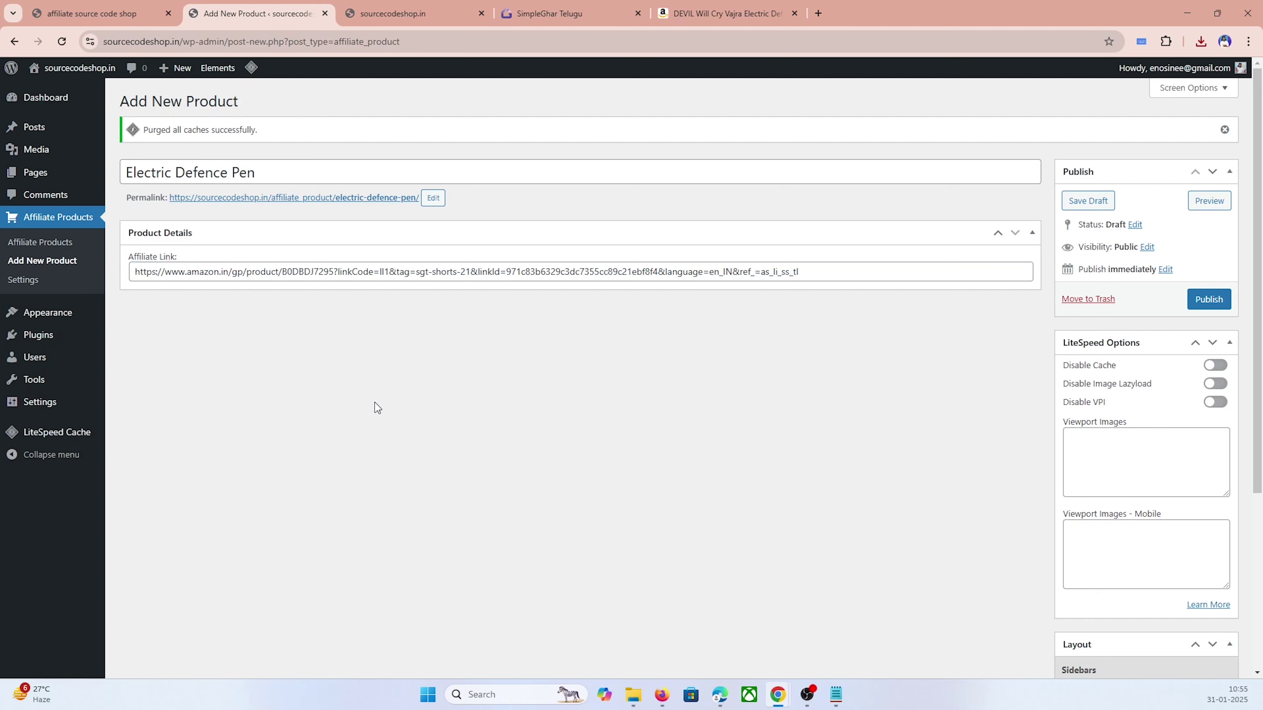
Step: Upload the Electric Defence Pen image from the Downloads folder and set it as the product's featured image
scroll(374, 403, "down", 5)
left_click(1098, 600)
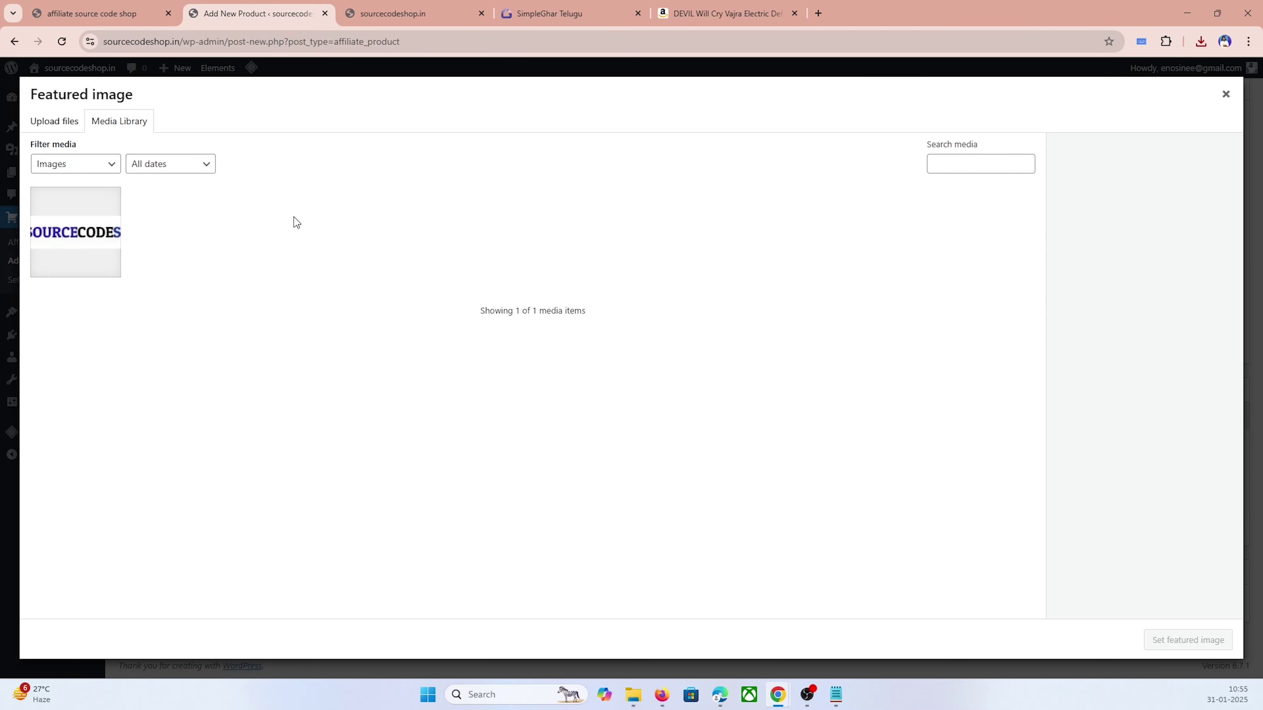
left_click(56, 122)
left_click(634, 349)
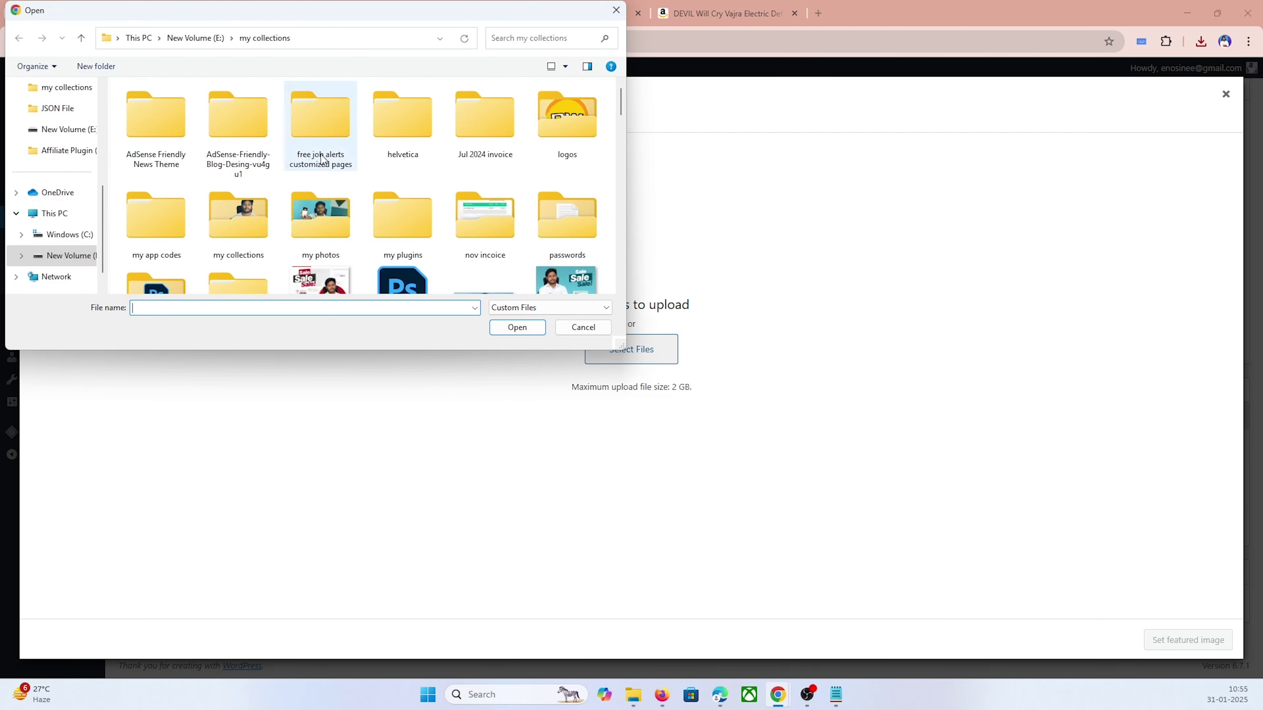
scroll(45, 199, "up", 5)
left_click(60, 196)
left_click(221, 191)
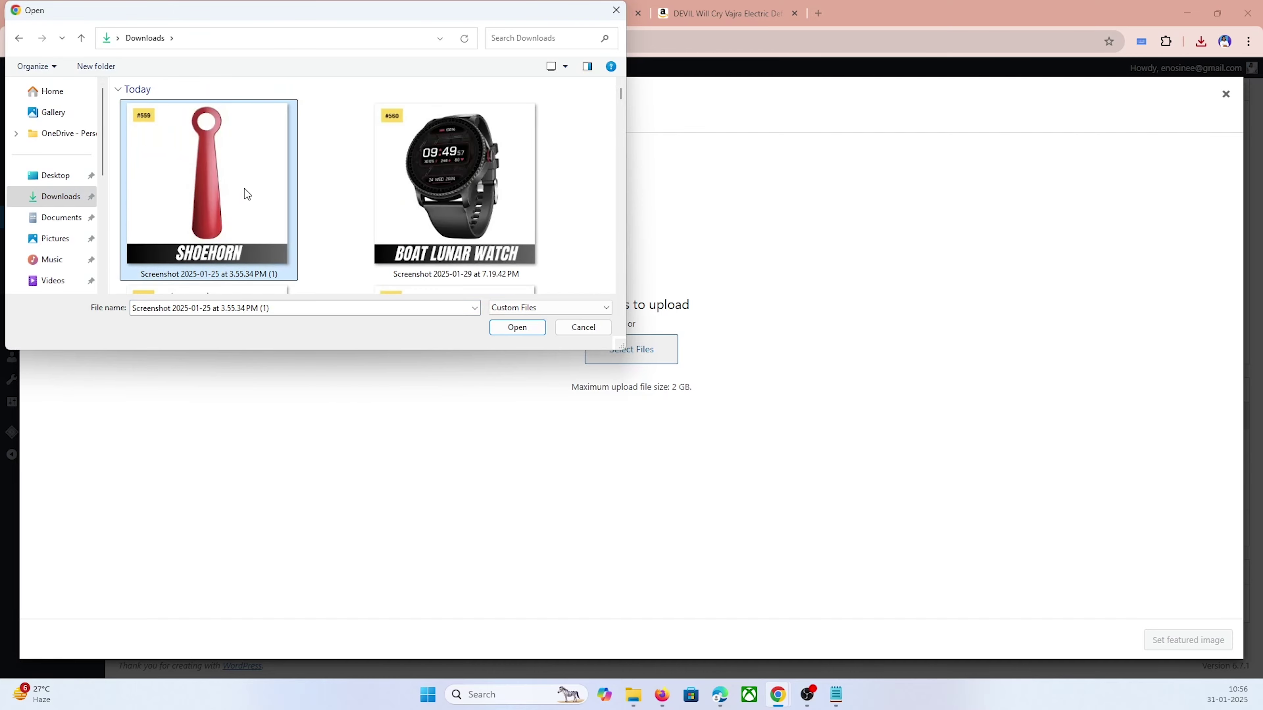
scroll(248, 188, "down", 3)
left_click(508, 277)
left_click(514, 330)
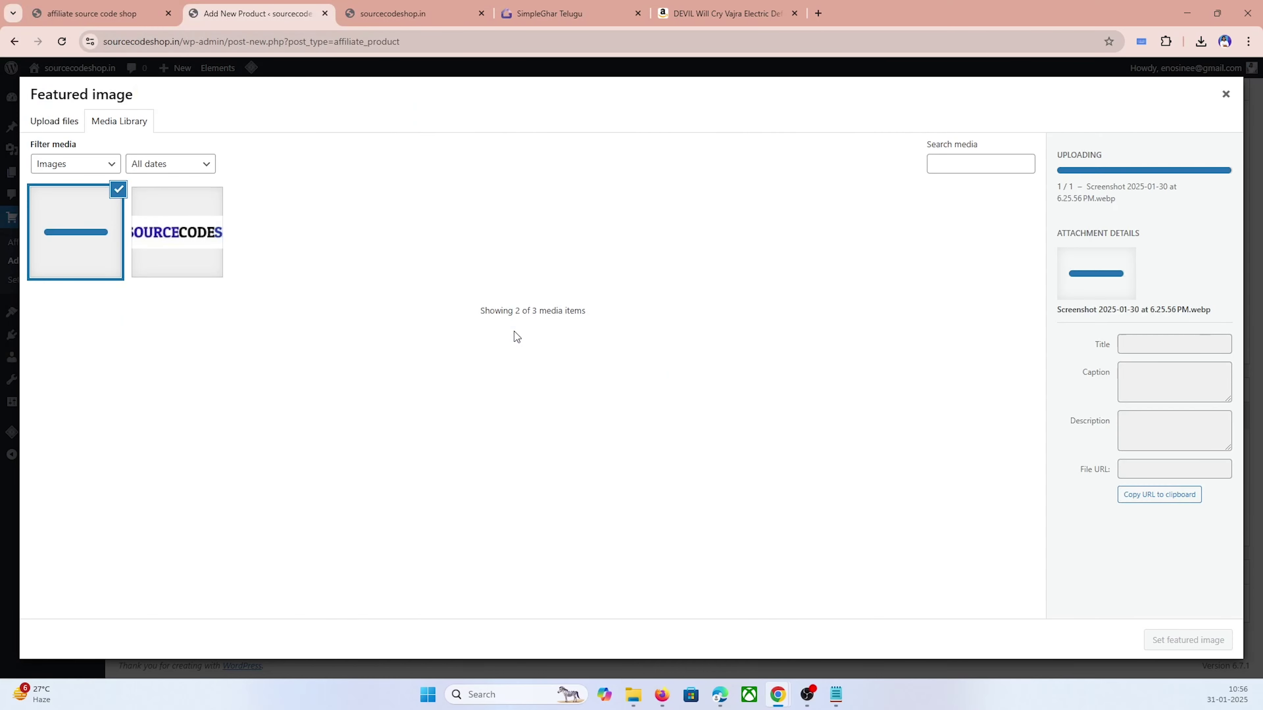
left_click(1169, 647)
Step: Move the Featured image box into the main column between the product title and Product Details
scroll(1119, 465, "down", 3)
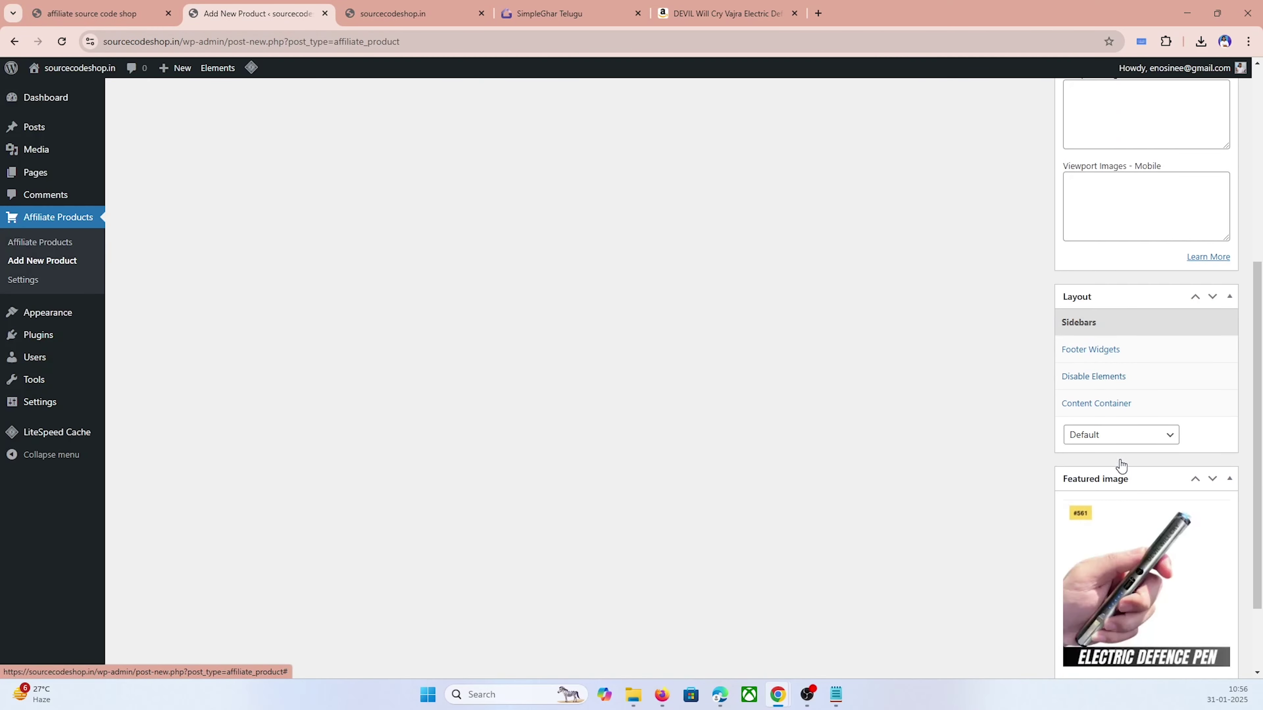
scroll(1155, 417, "up", 8)
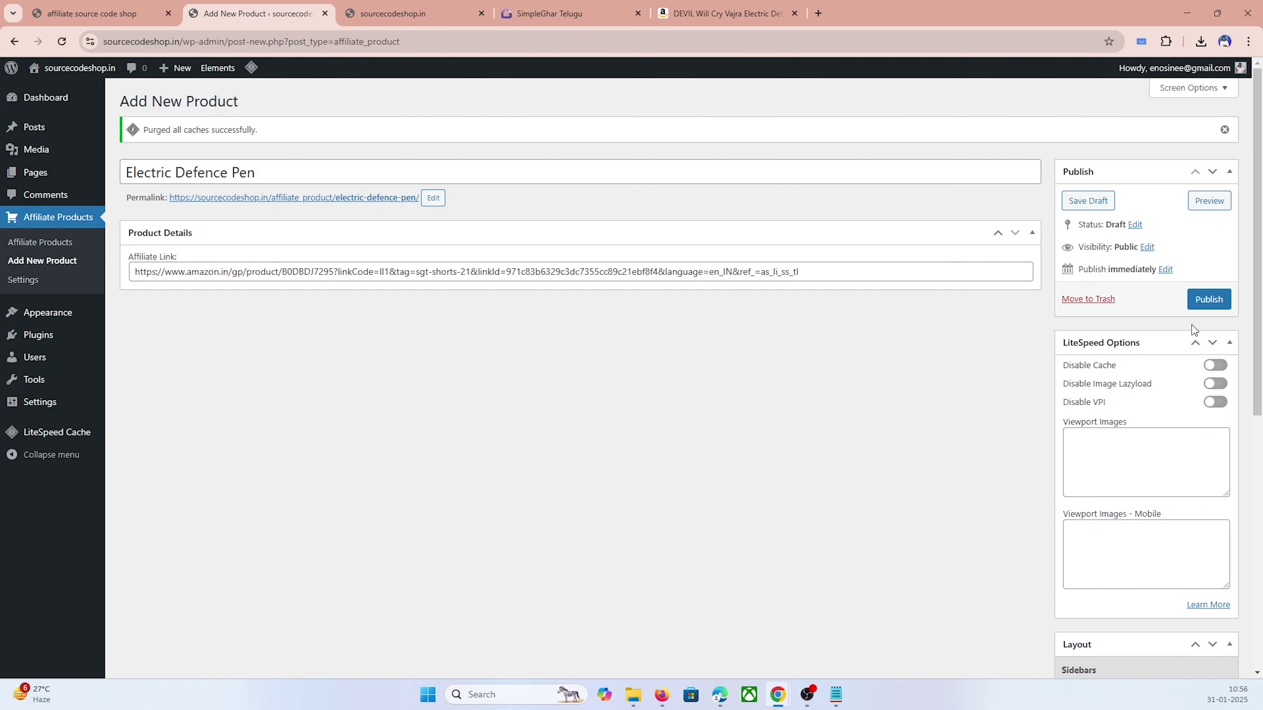
scroll(1192, 327, "down", 9)
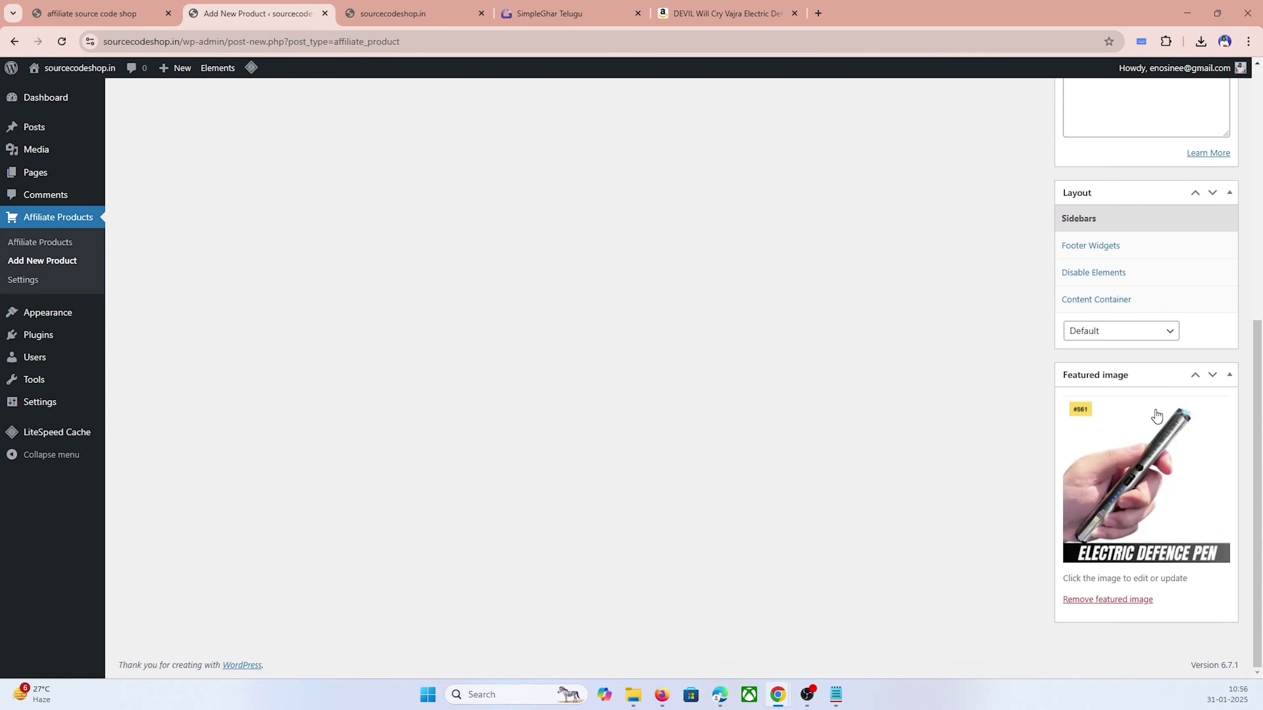
left_click_drag(1144, 378, 460, 243)
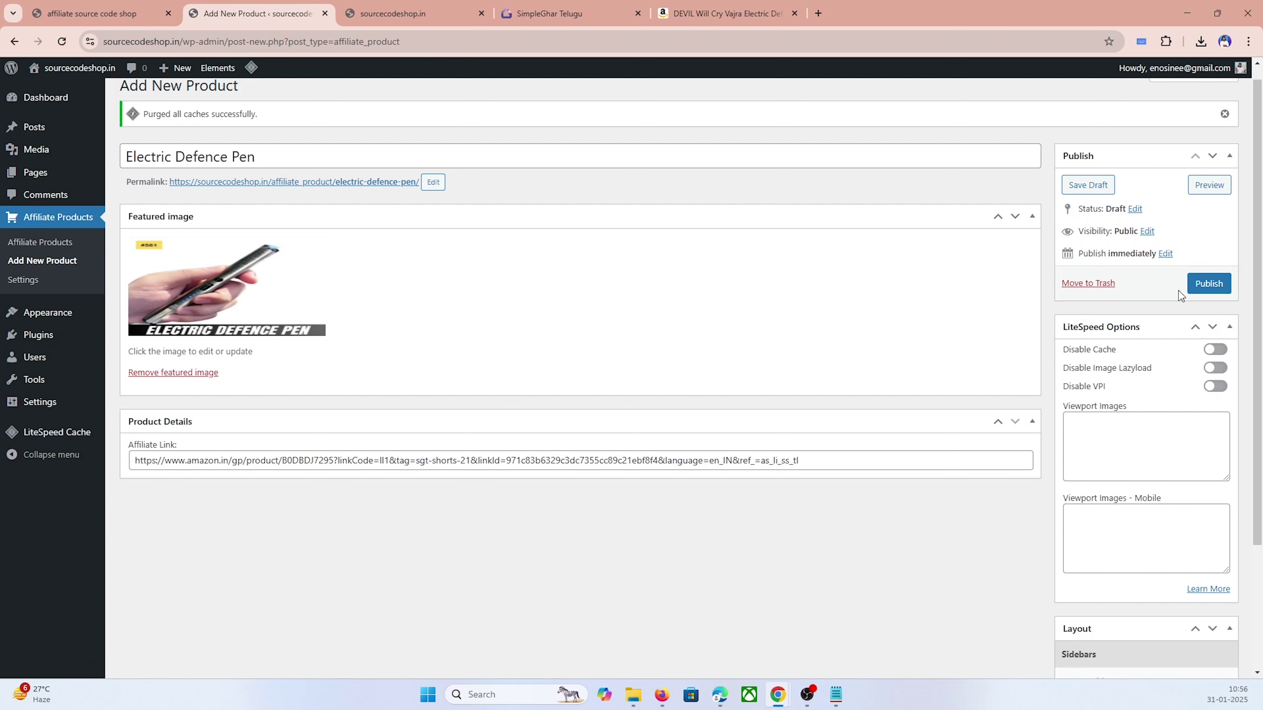
Step: Publish the Electric Defence Pen product and look over its published entry
left_click(1215, 287)
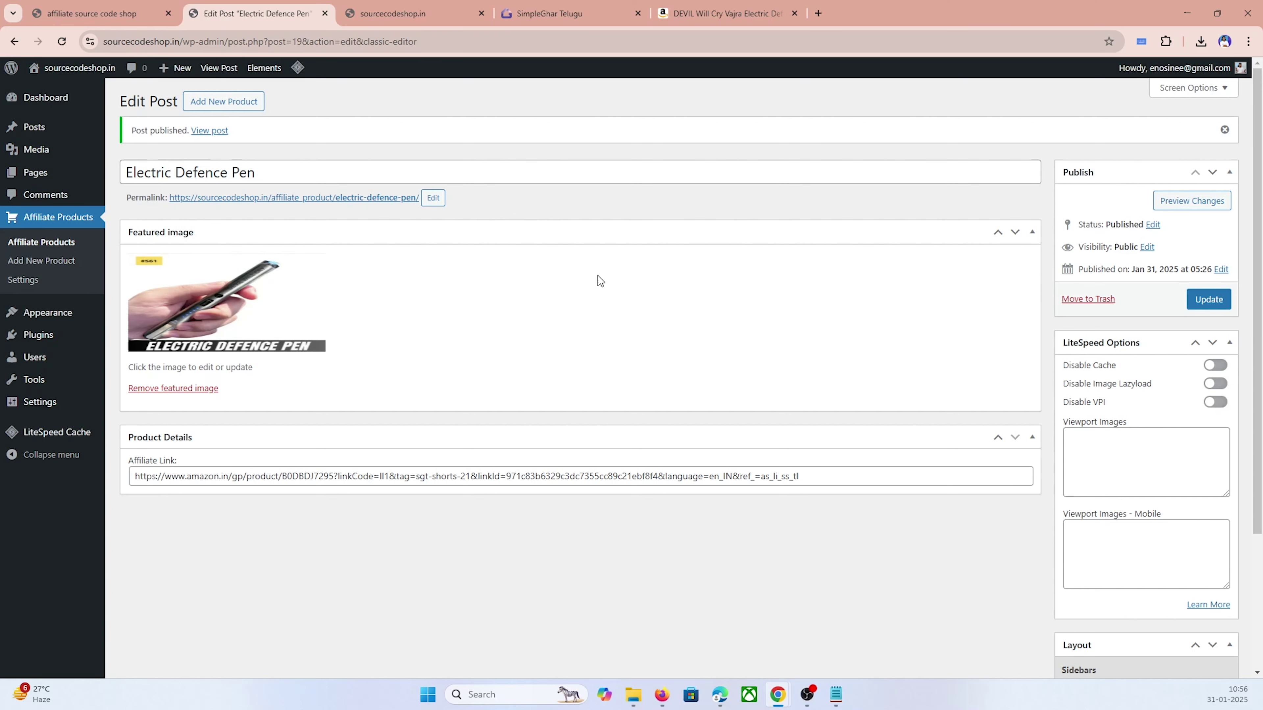
scroll(347, 266, "down", 1)
scroll(347, 266, "down", 2)
scroll(346, 274, "up", 3)
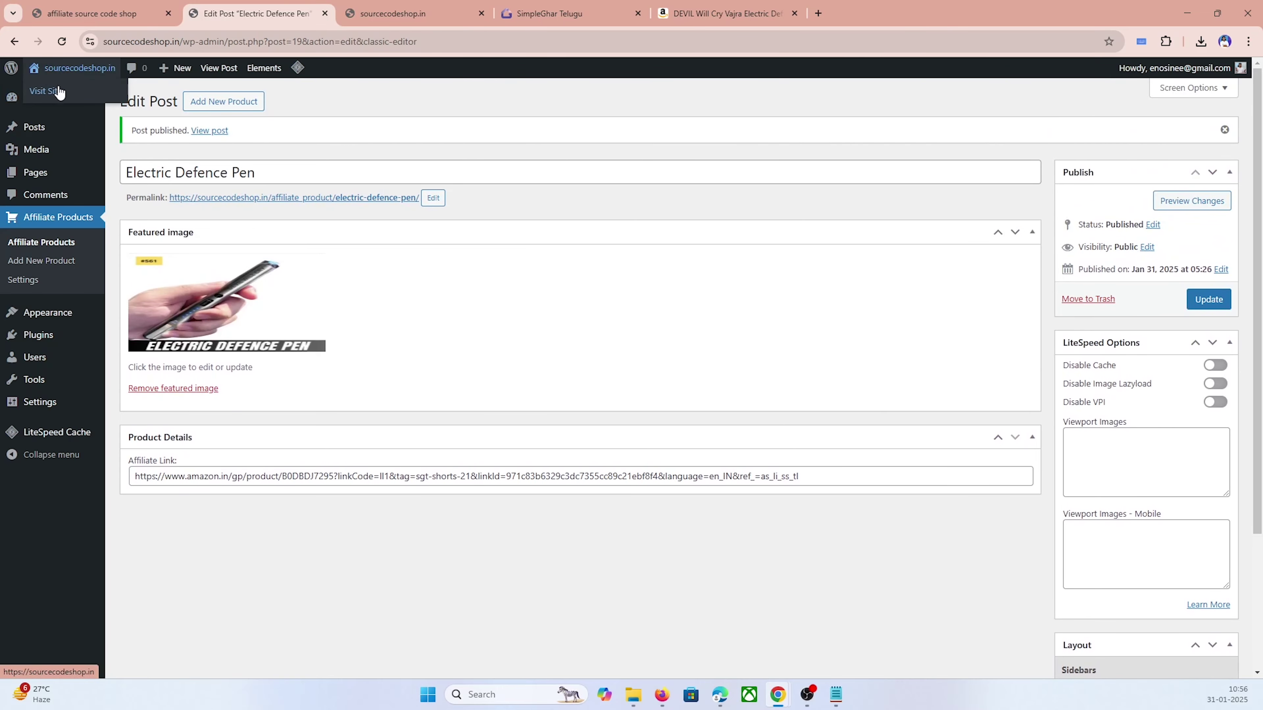
Step: Open the sourcecodeshop.in home page in a new tab to view the published product
right_click(57, 94)
left_click(99, 104)
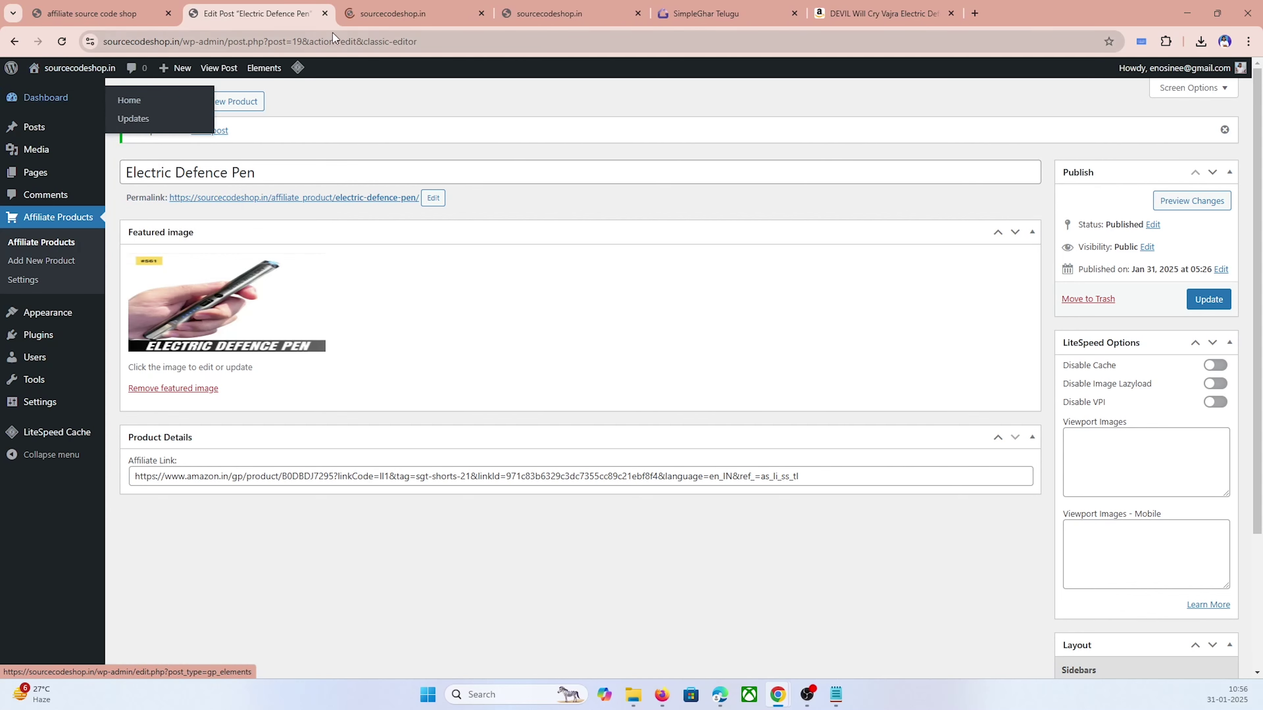
left_click(392, 13)
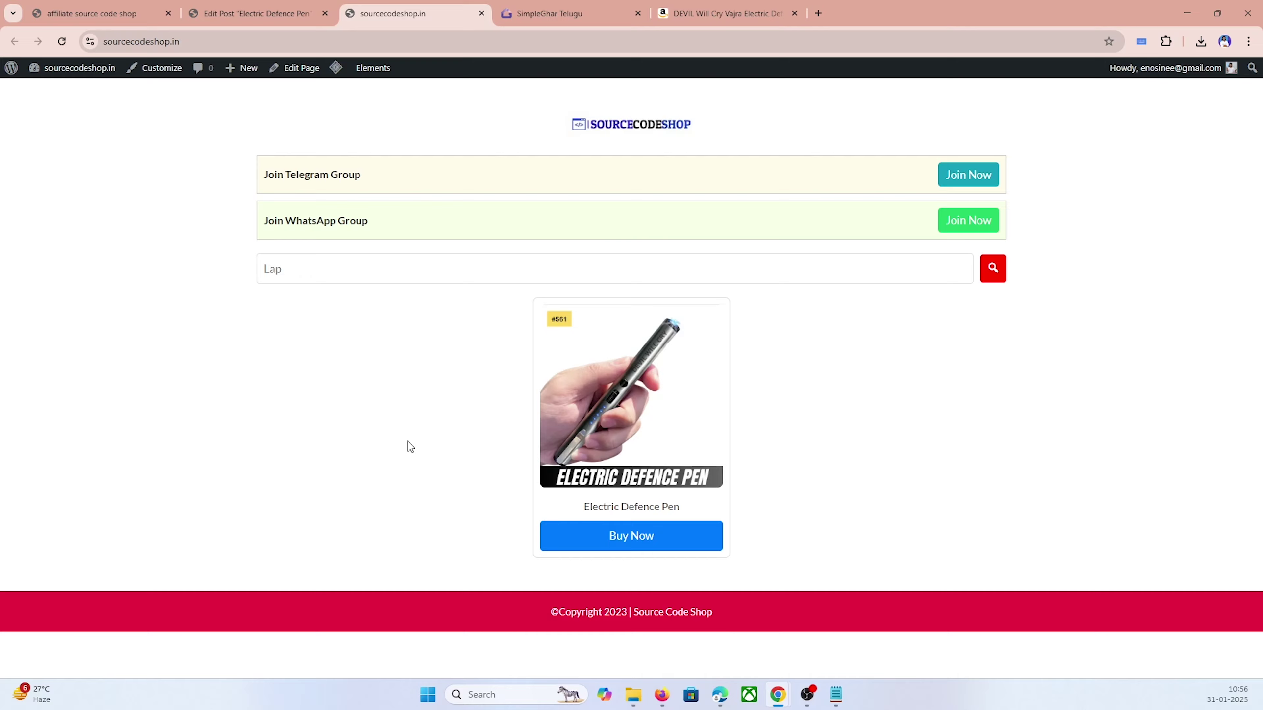
Step: Test the Amazon links behind the Electric Defence Pen's image and its Buy Now button on the home page
left_click(644, 379)
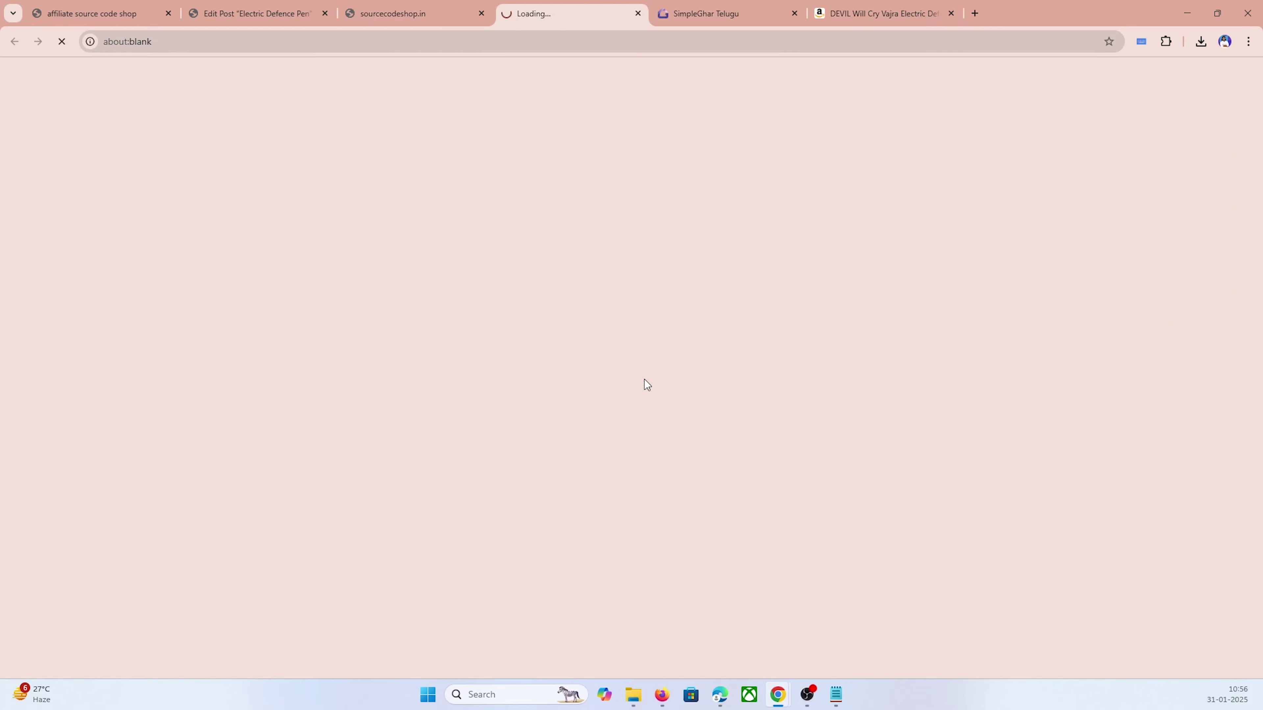
scroll(644, 379, "down", 5)
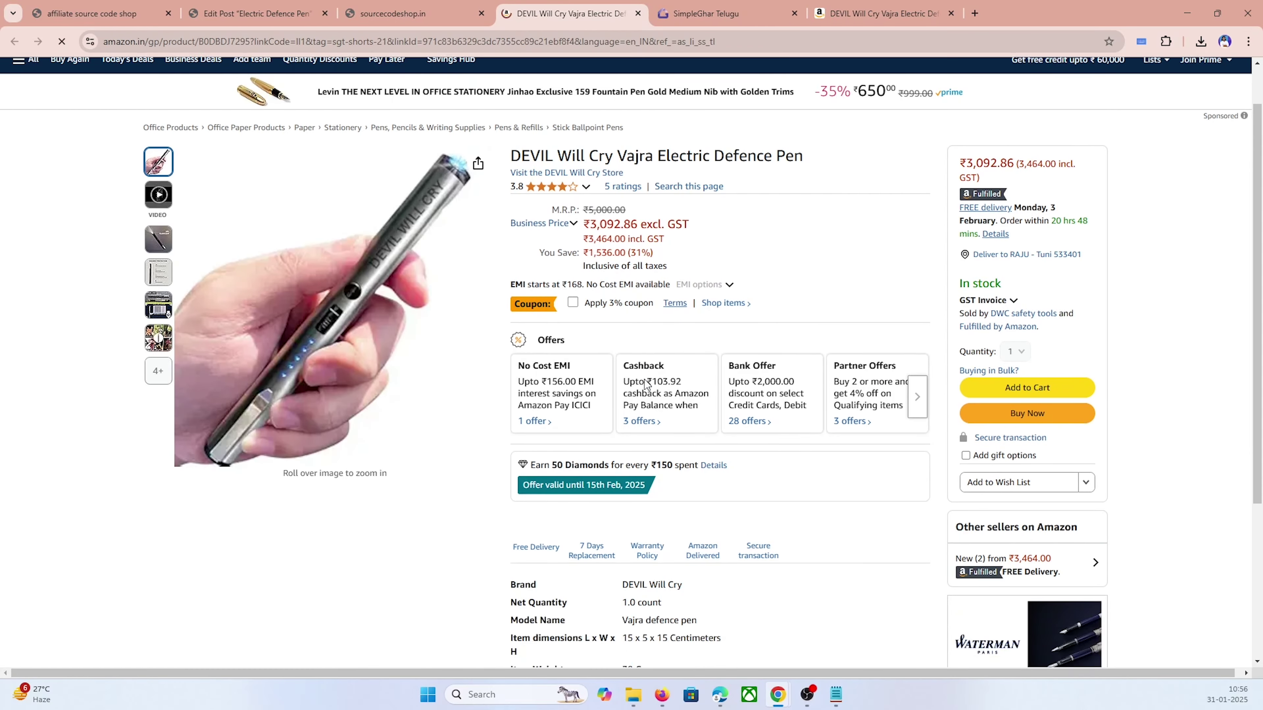
scroll(644, 379, "up", 5)
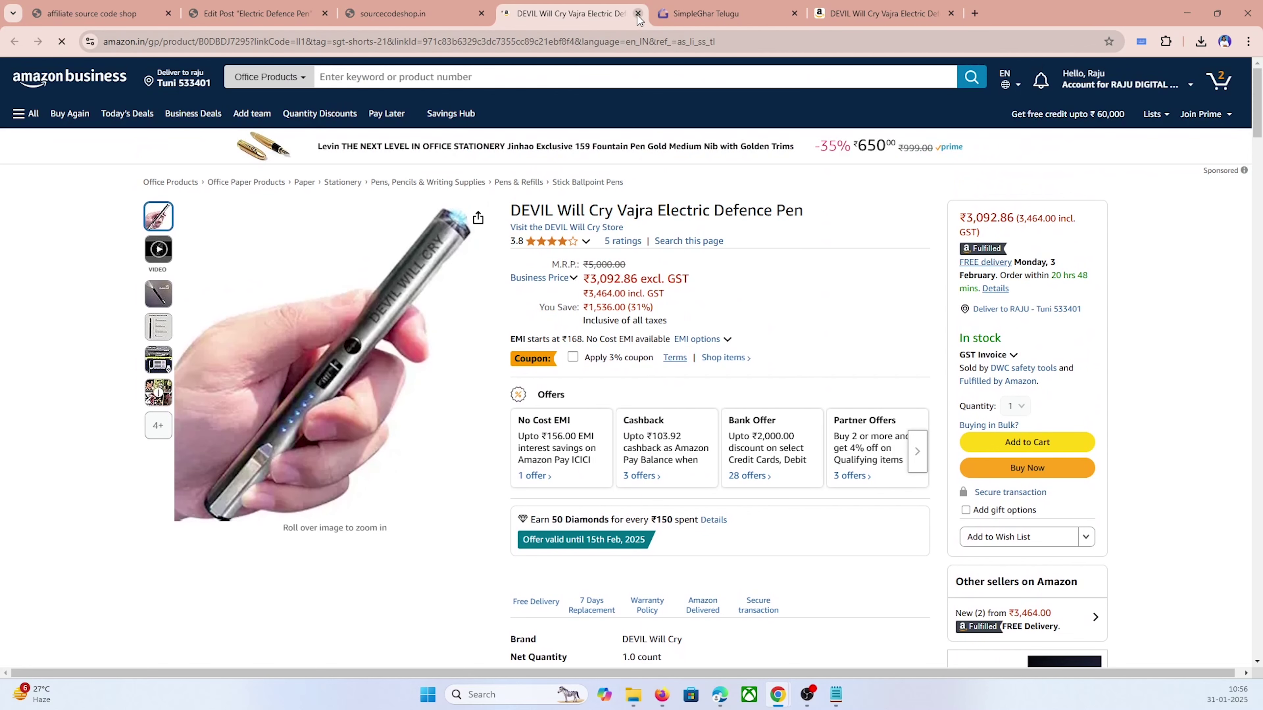
key("ctrl+w")
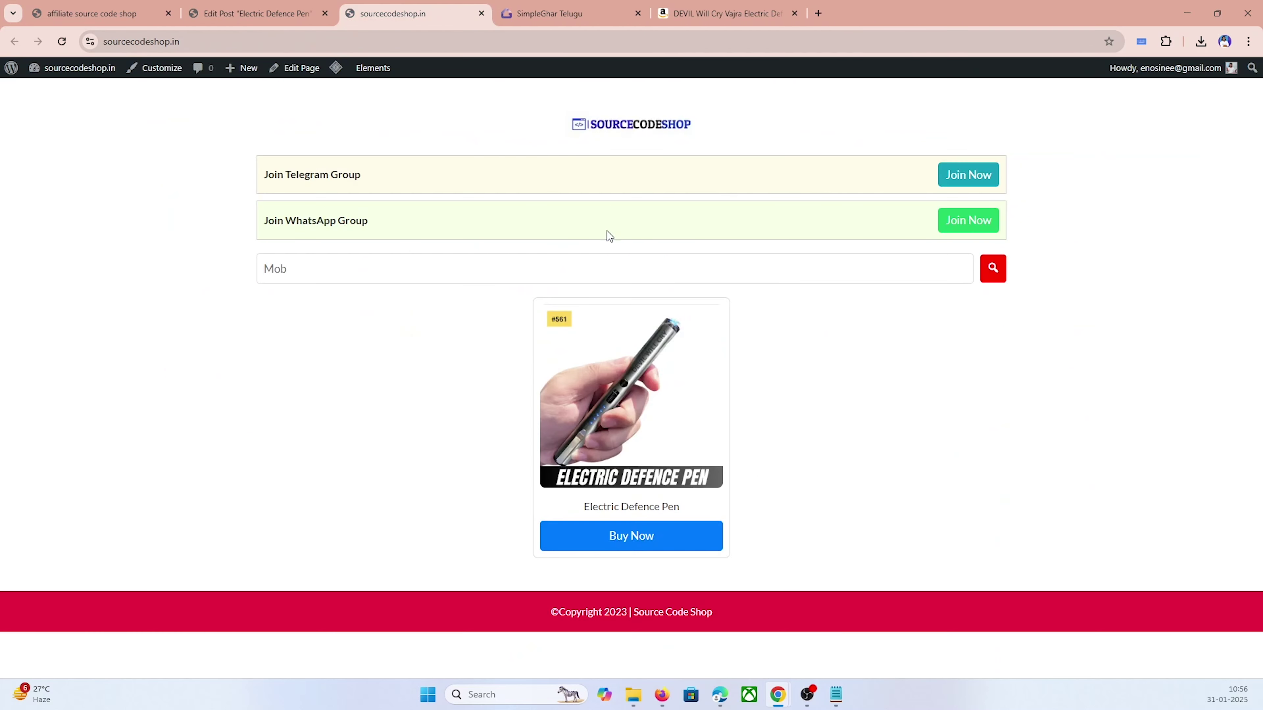
left_click(617, 534)
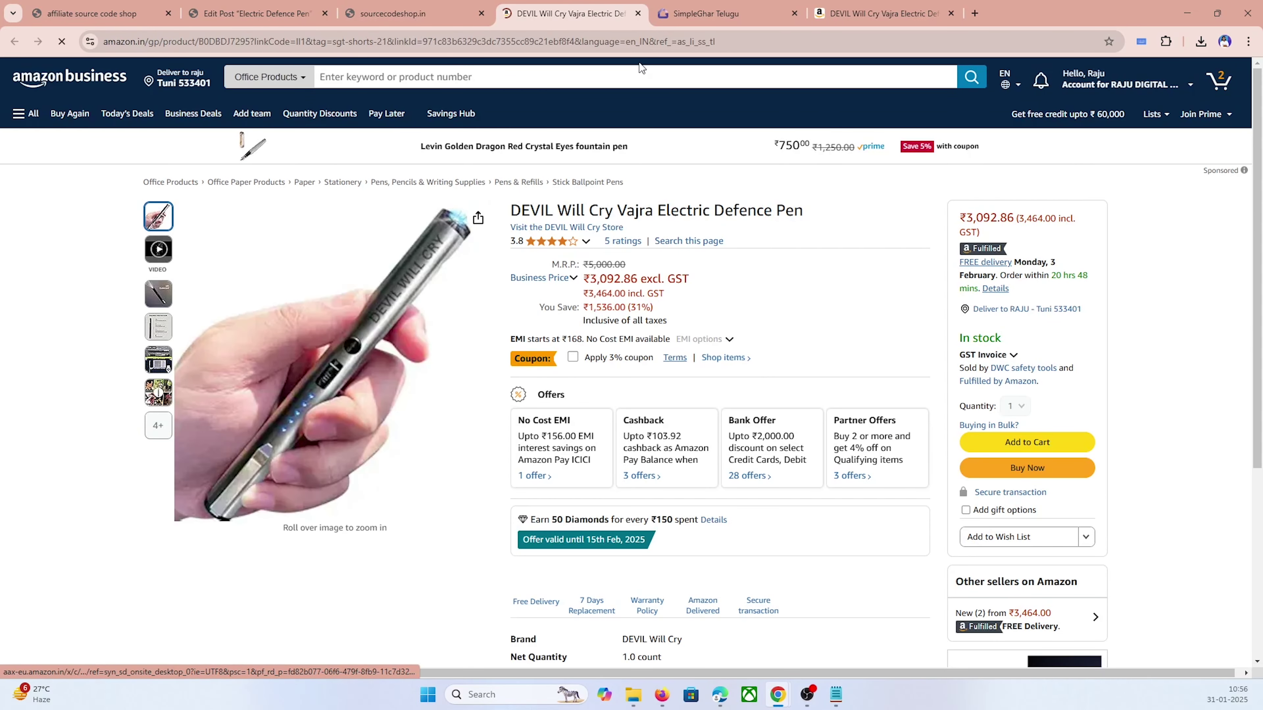
Step: Close the Amazon product page and put the cursor in the home page's product search field
left_click(637, 14)
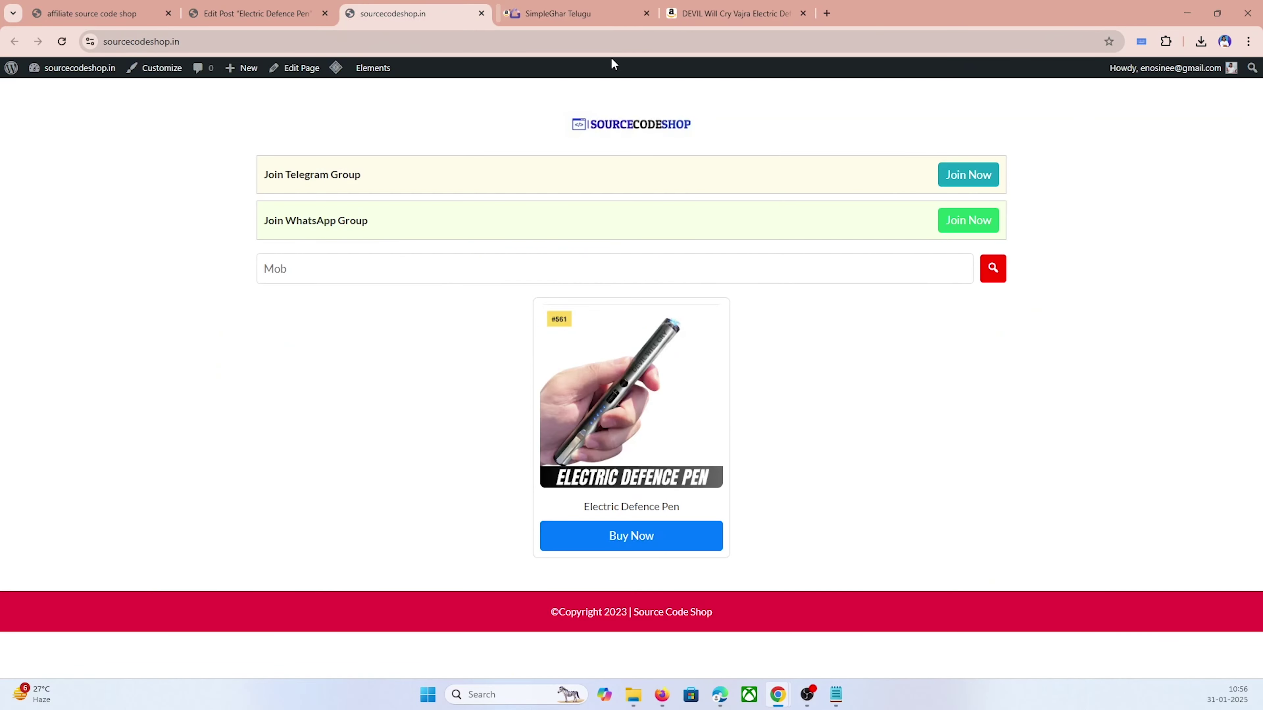
left_click(383, 271)
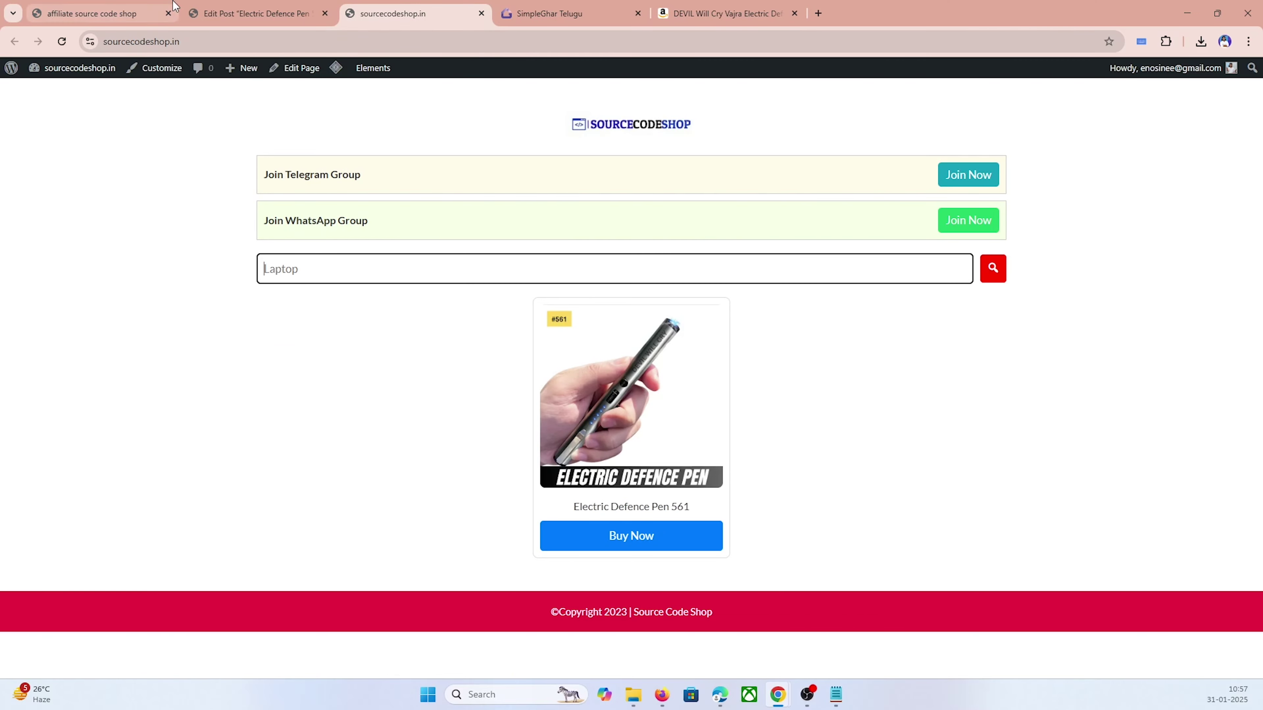
Step: Start a new affiliate product in the WordPress admin and title it Pepper Spray
left_click(221, 4)
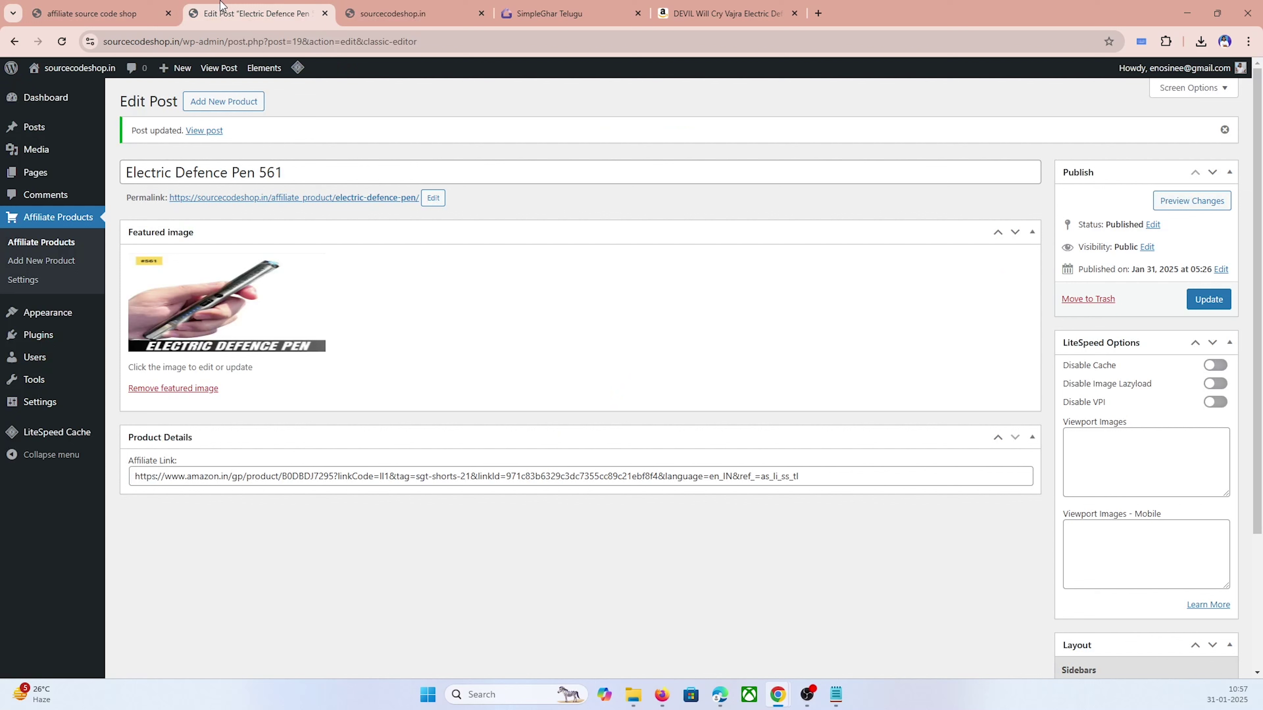
left_click(232, 104)
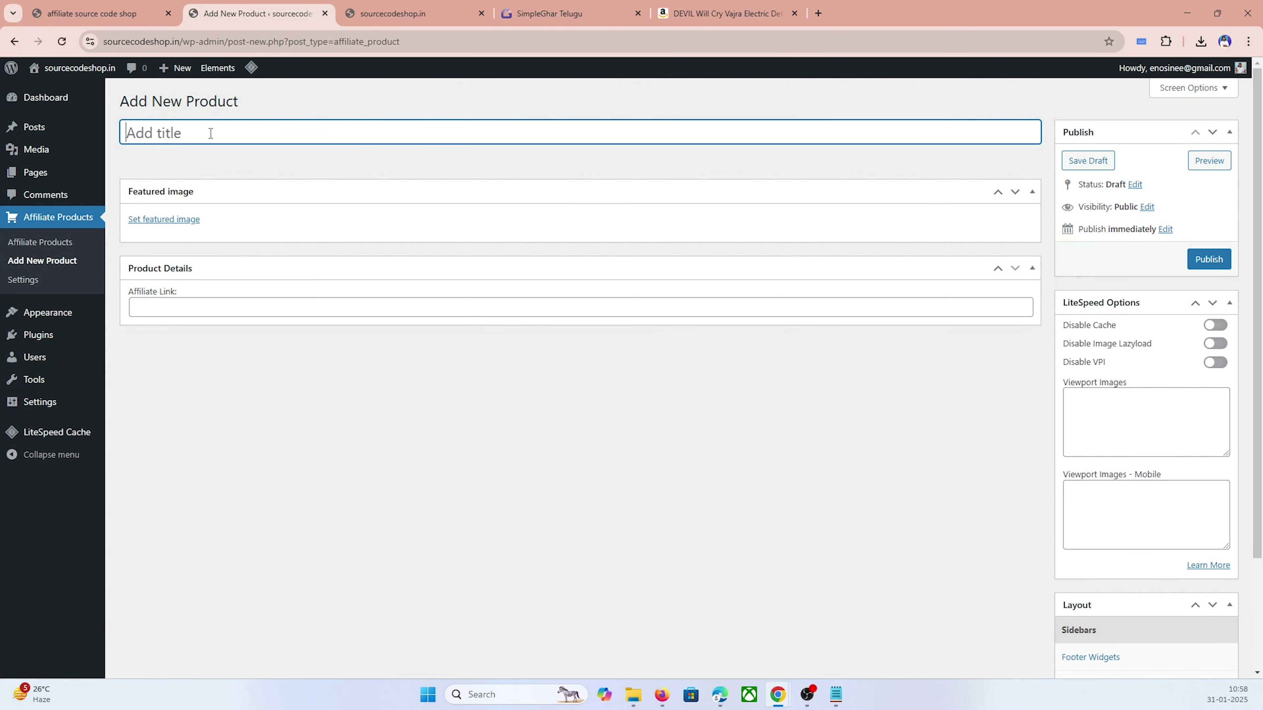
type("Pepper Spray")
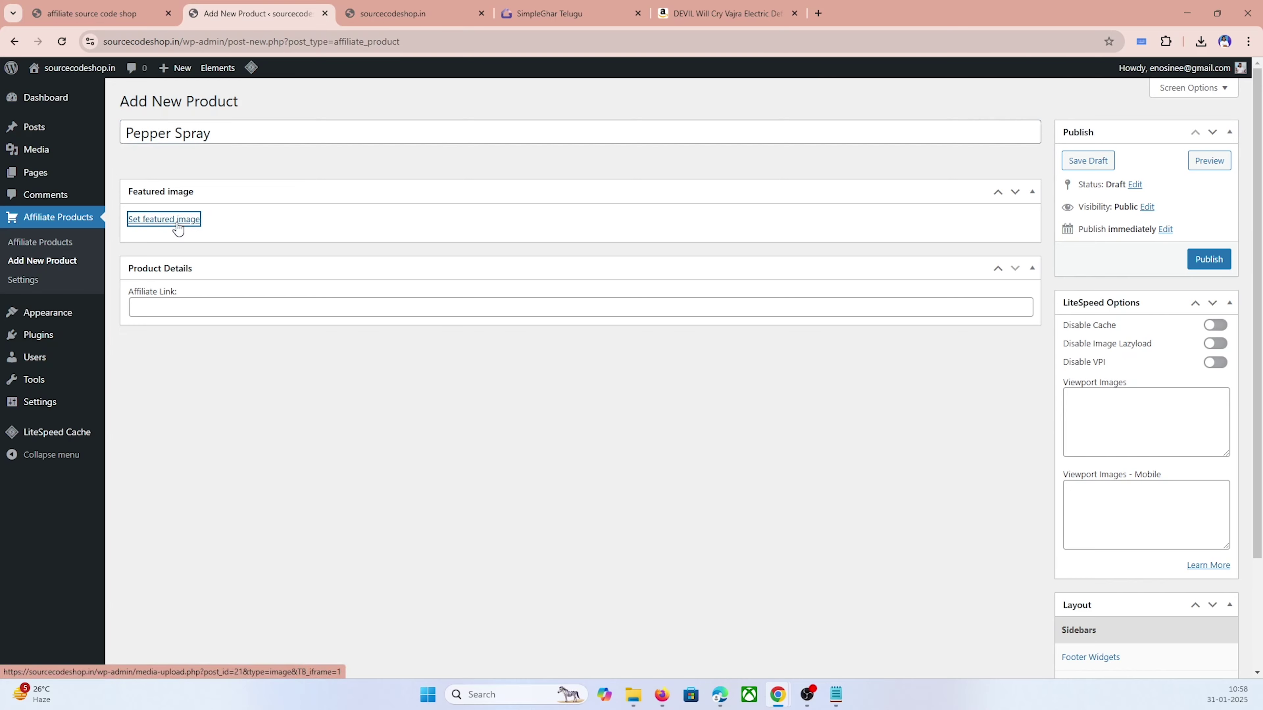
Step: Set the pepper spray picture as the new product's featured image
left_click(164, 220)
left_click(65, 124)
left_click(620, 354)
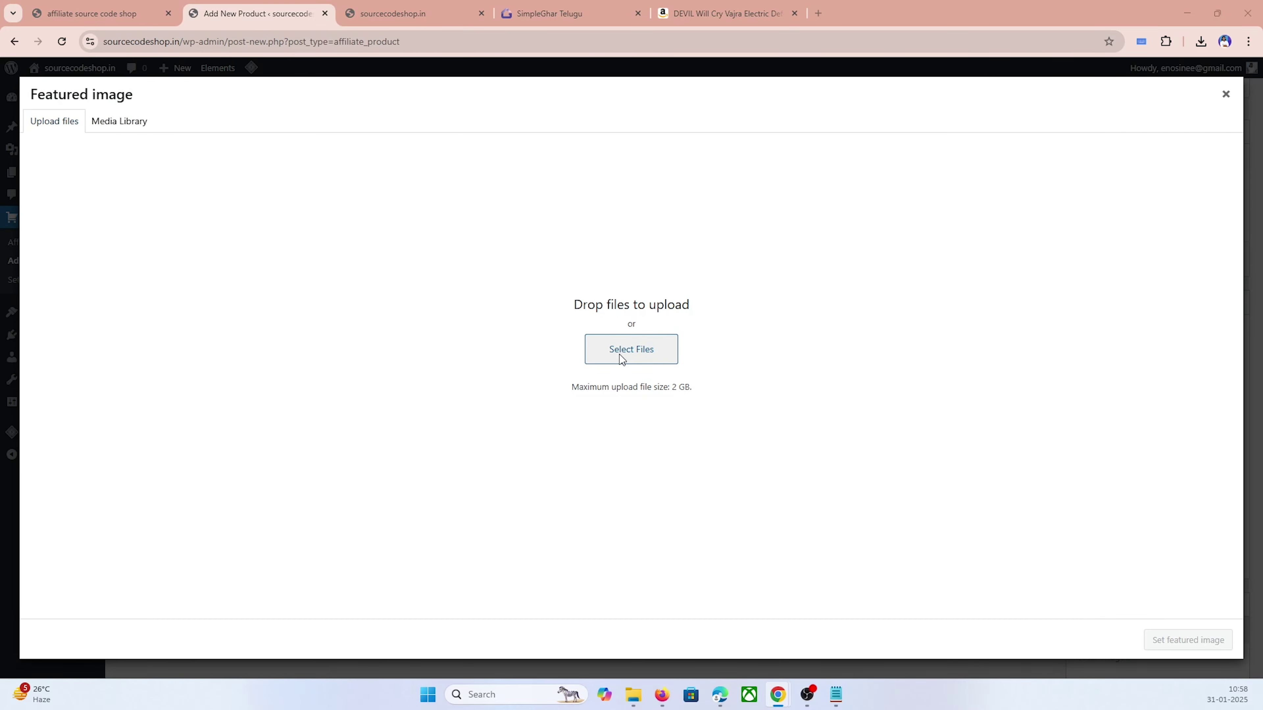
left_click(209, 209)
left_click(517, 327)
left_click(1187, 640)
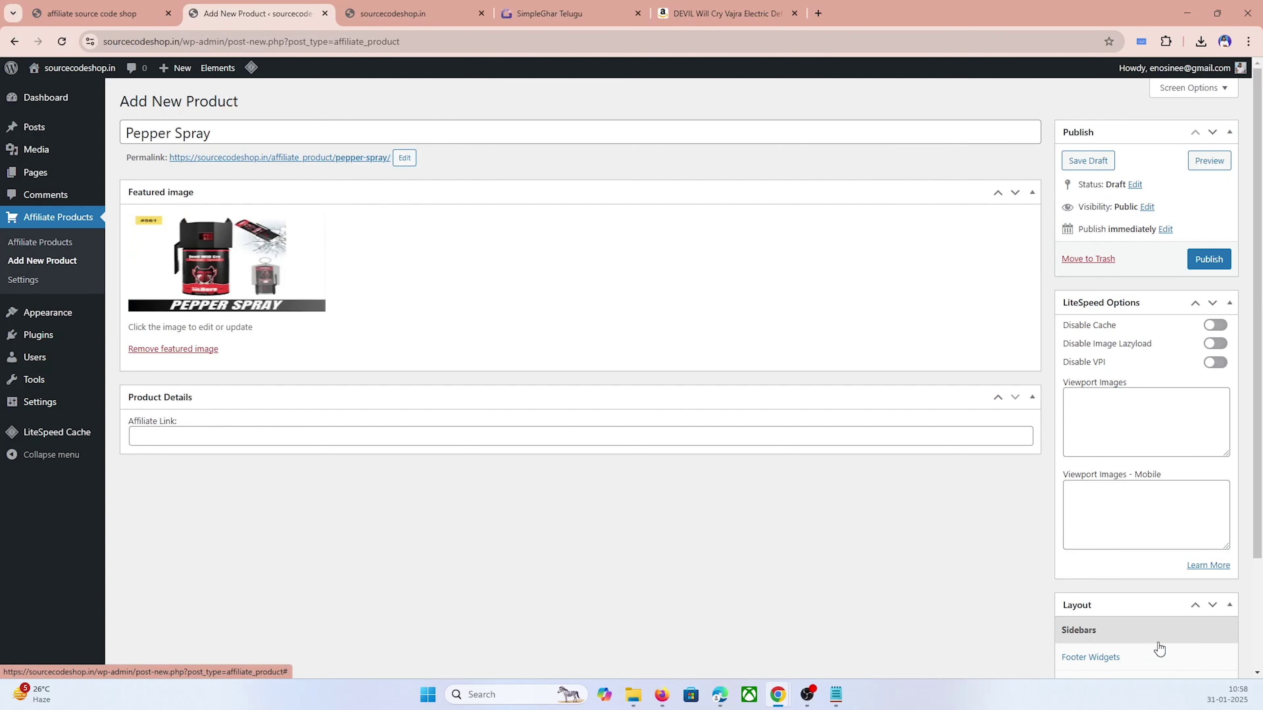
Step: Copy the Amazon URL of the pepper spray keychain and paste it as the Pepper Spray product's affiliate link
left_click(550, 14)
left_click(534, 42)
right_click(534, 44)
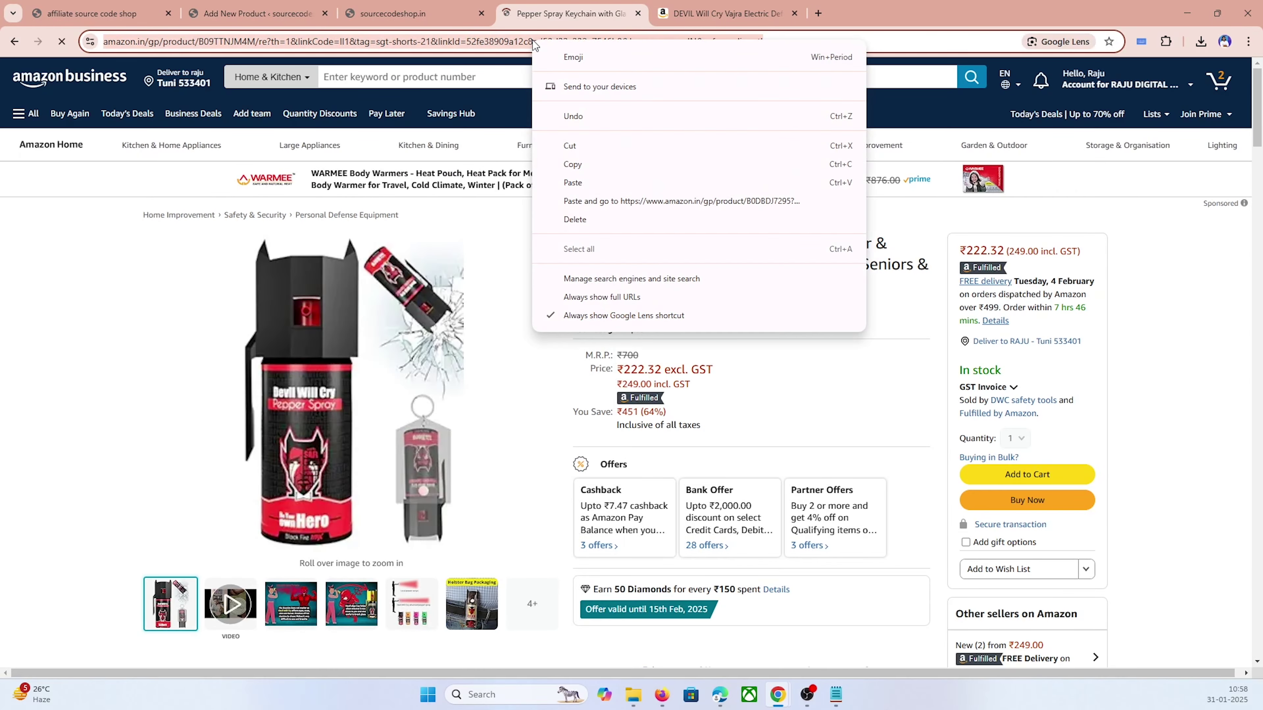
left_click(572, 164)
left_click(257, 13)
left_click(210, 437)
right_click(210, 436)
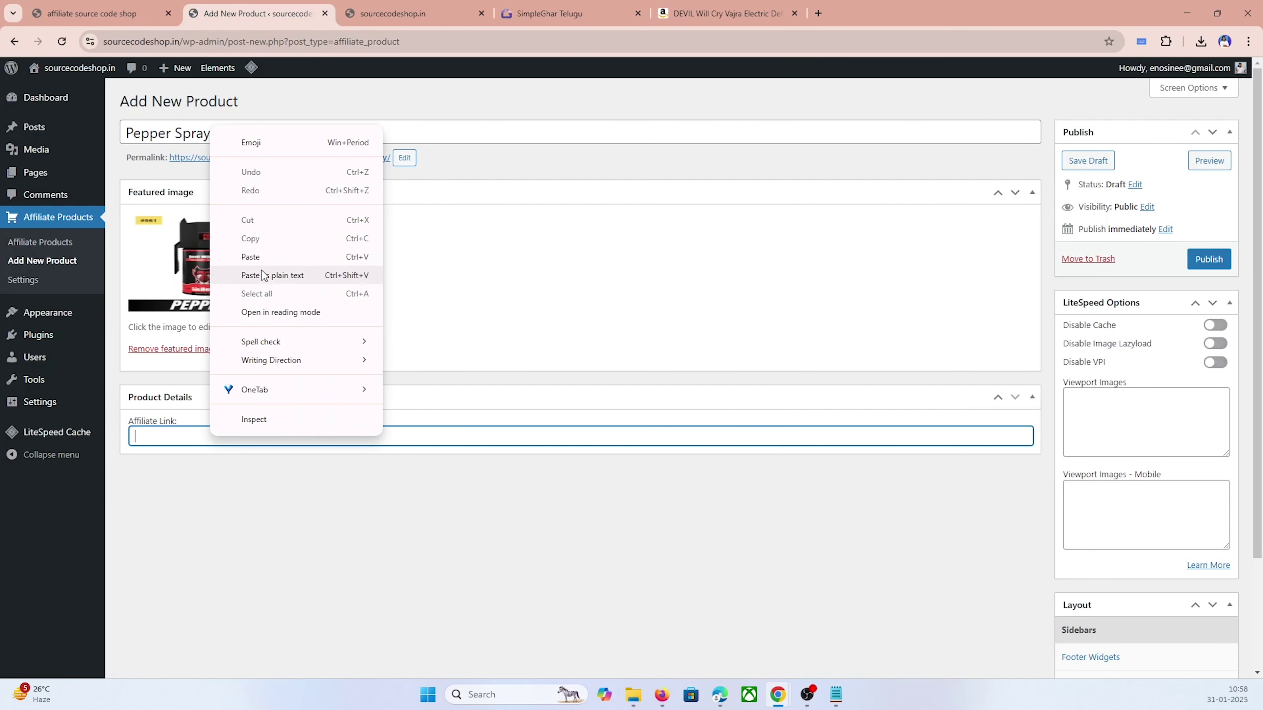
left_click(256, 257)
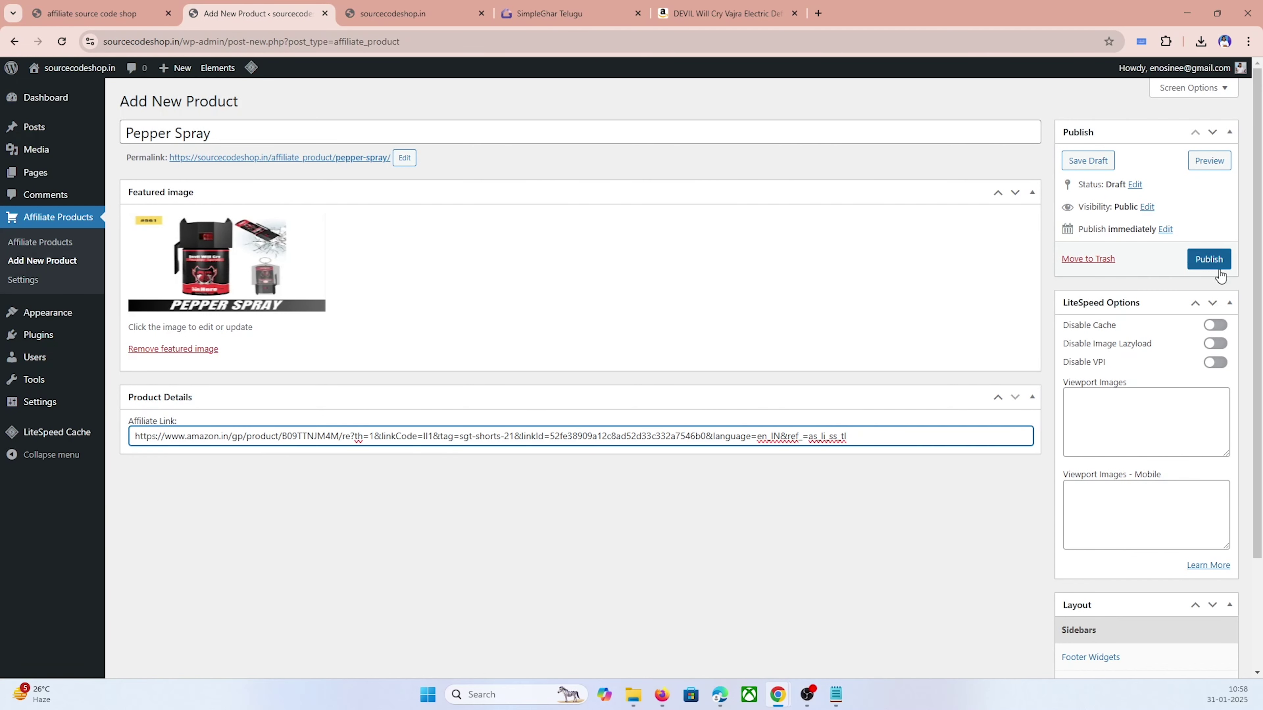
Step: Publish the Pepper Spray product and view it on the site's home page
left_click(1202, 266)
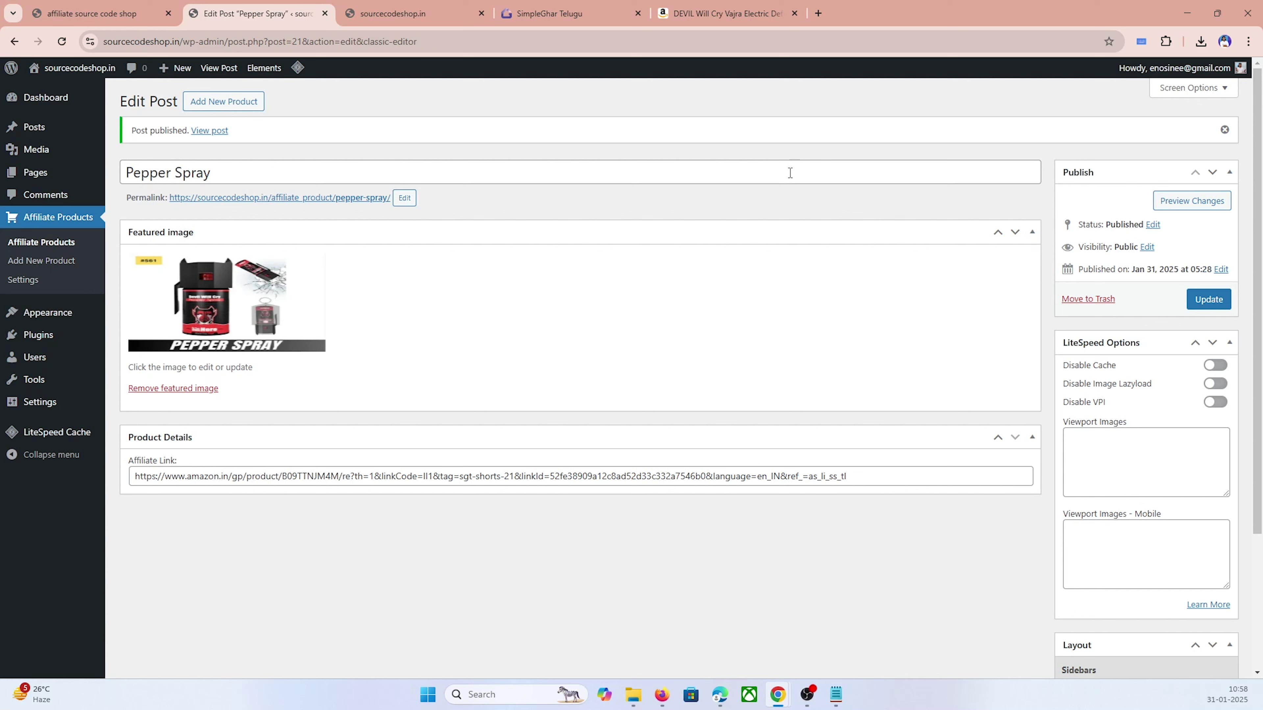
mouse_move(70, 70)
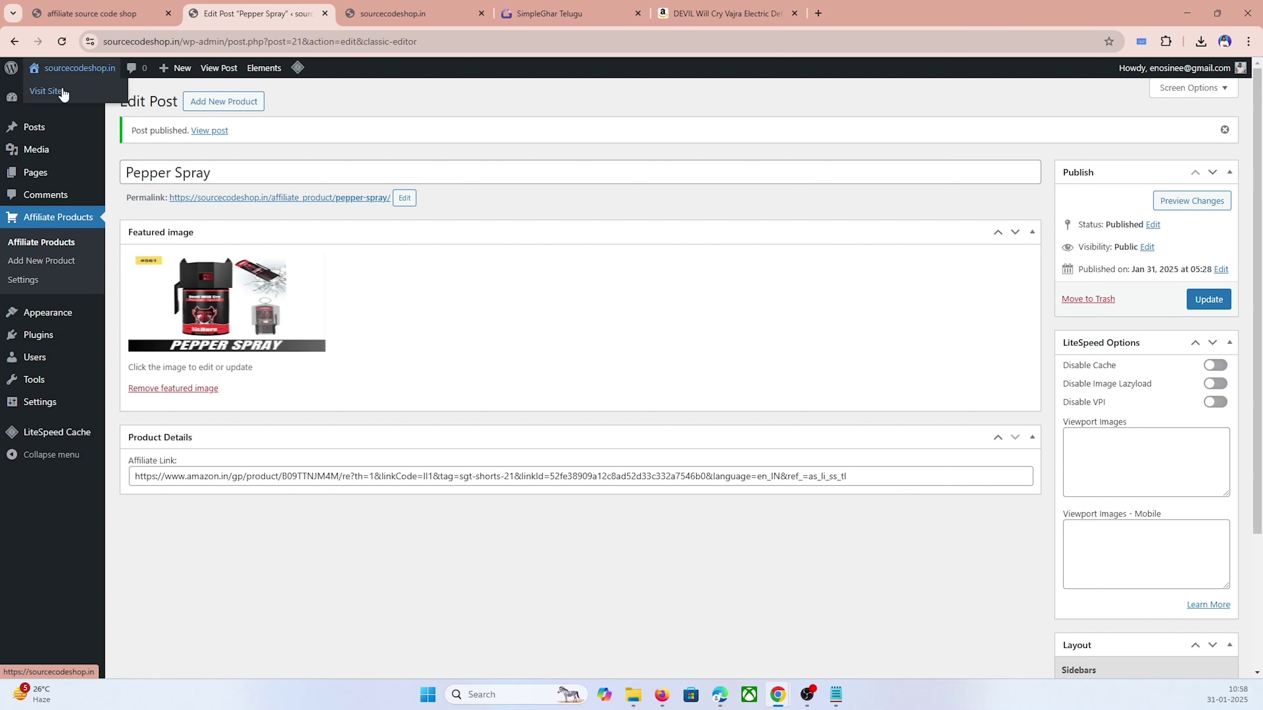
left_click(400, 23)
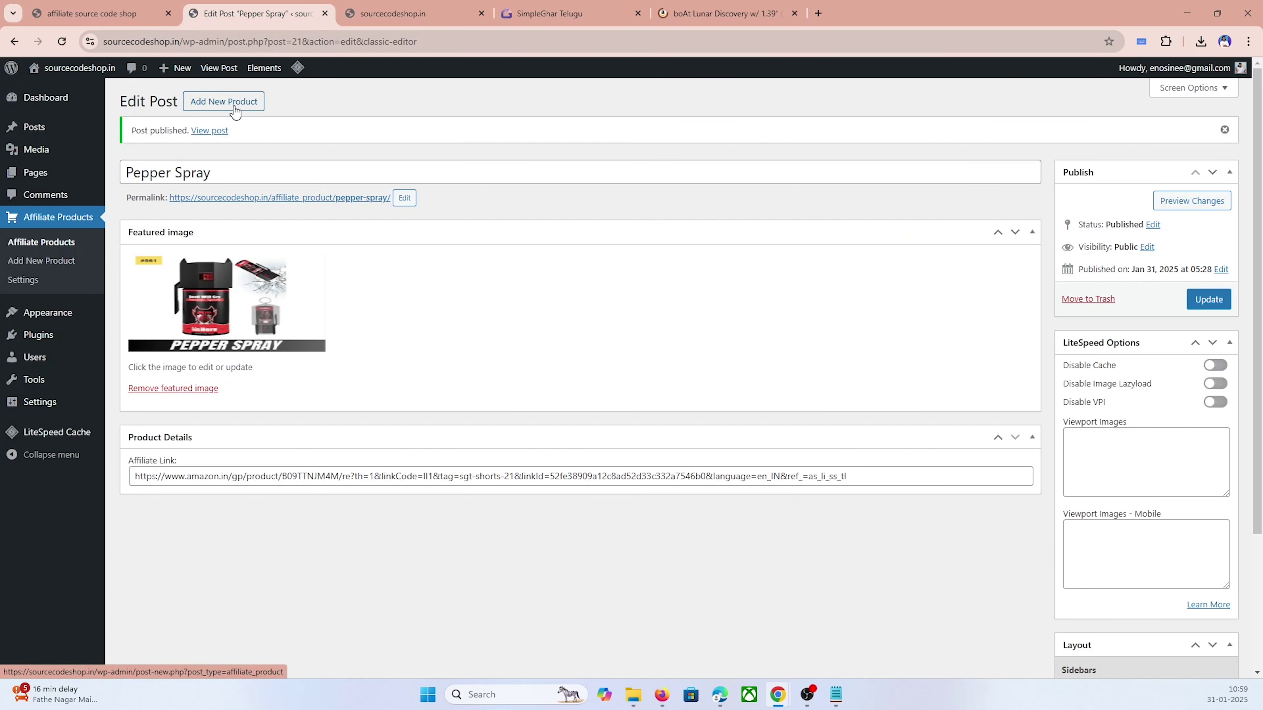
Step: Start another affiliate product titled Boat Lunar Watch and give it the watch picture as featured image
left_click(233, 107)
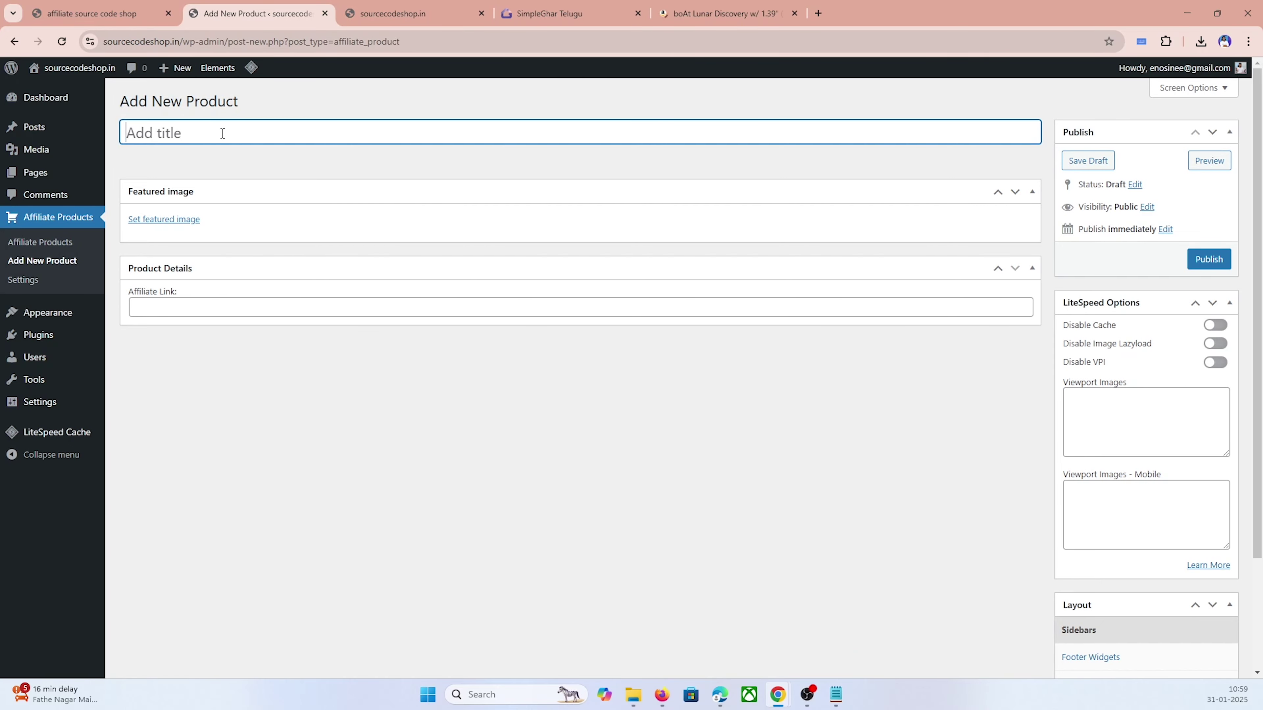
type("Boat Lunar Watch")
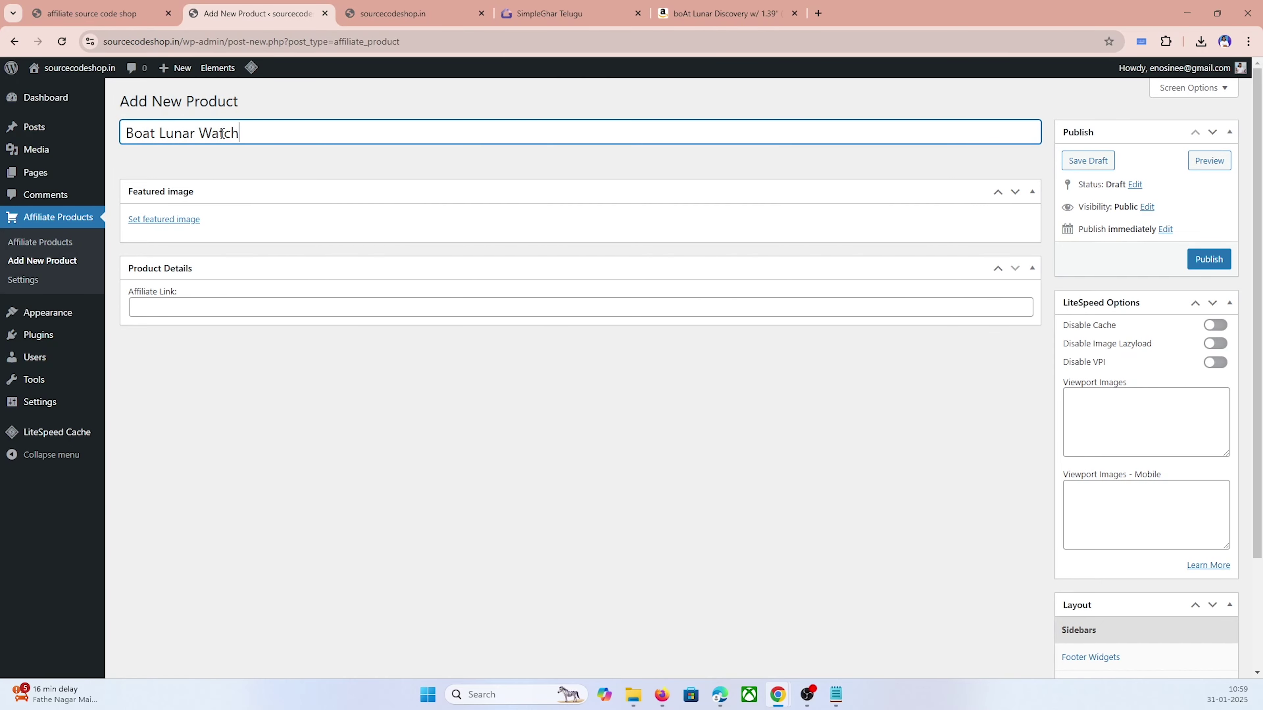
left_click(164, 219)
left_click(1180, 638)
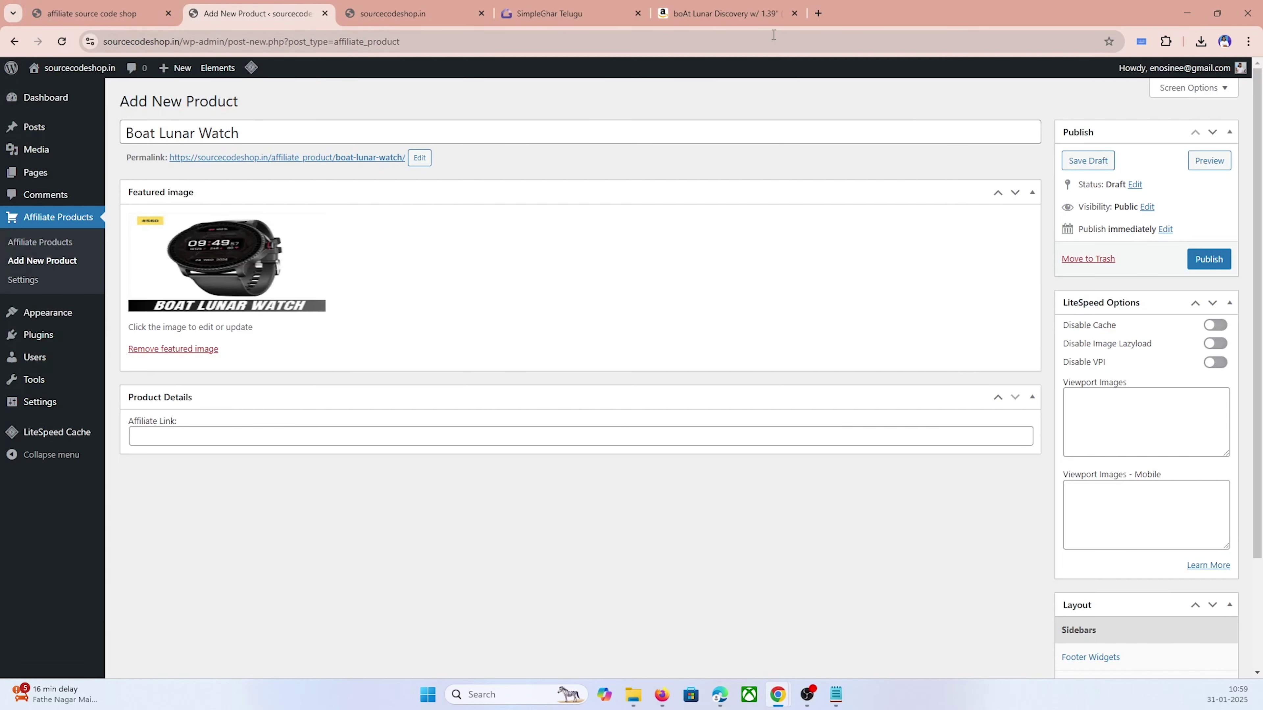
Step: Paste the Amazon URL of the boAt watch as the Boat Lunar Watch product's affiliate link
left_click(187, 436)
right_click(187, 436)
left_click(233, 255)
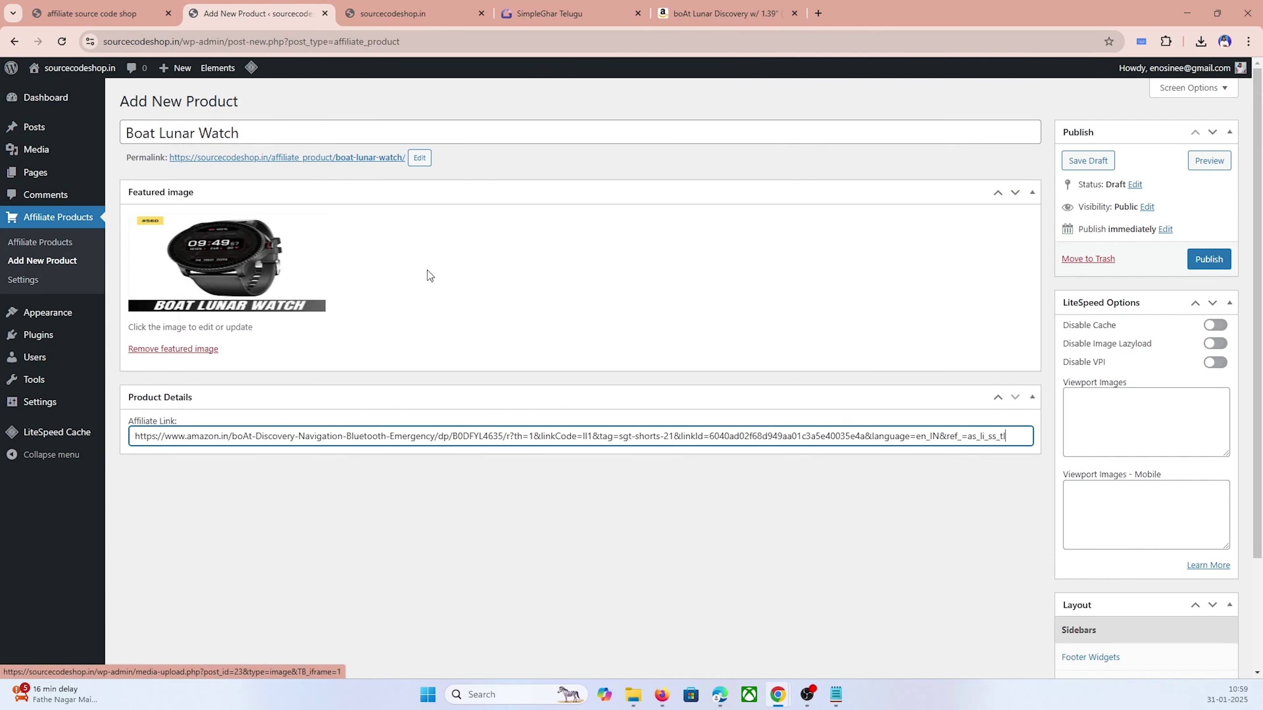
Step: Publish the Boat Lunar Watch product and reload the home page to view it in the product grid
left_click(1203, 257)
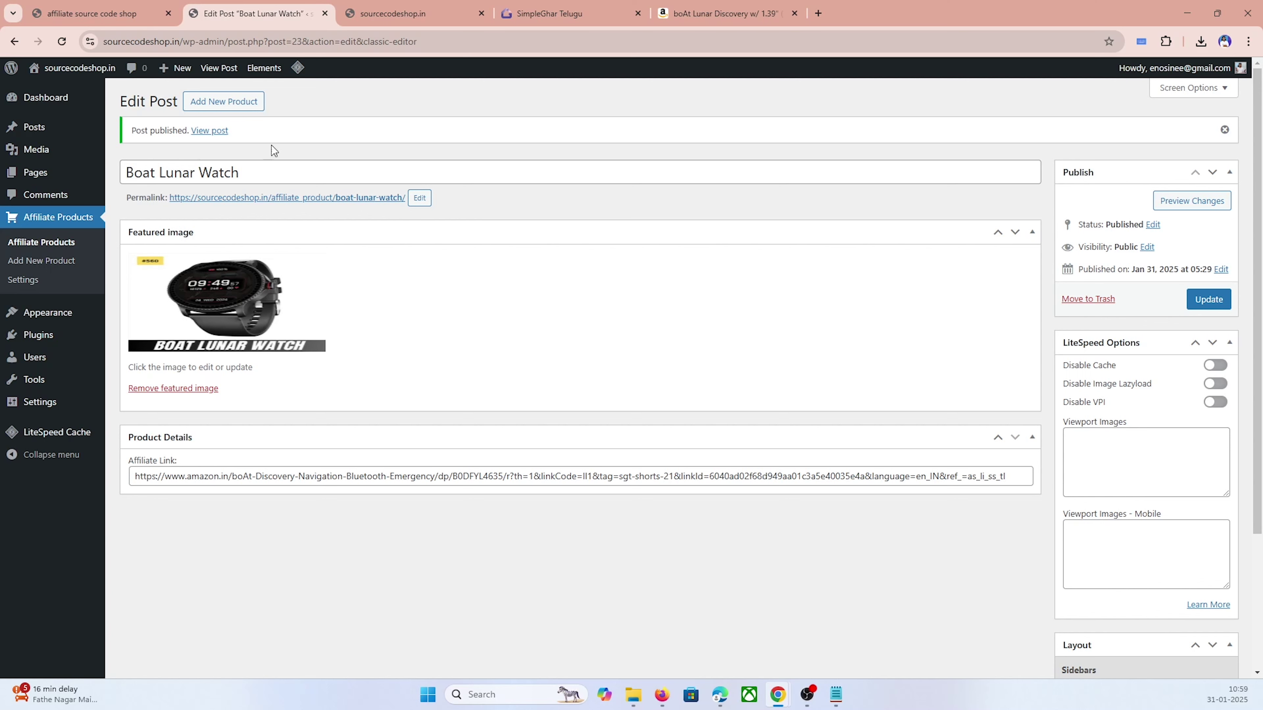
left_click(422, 14)
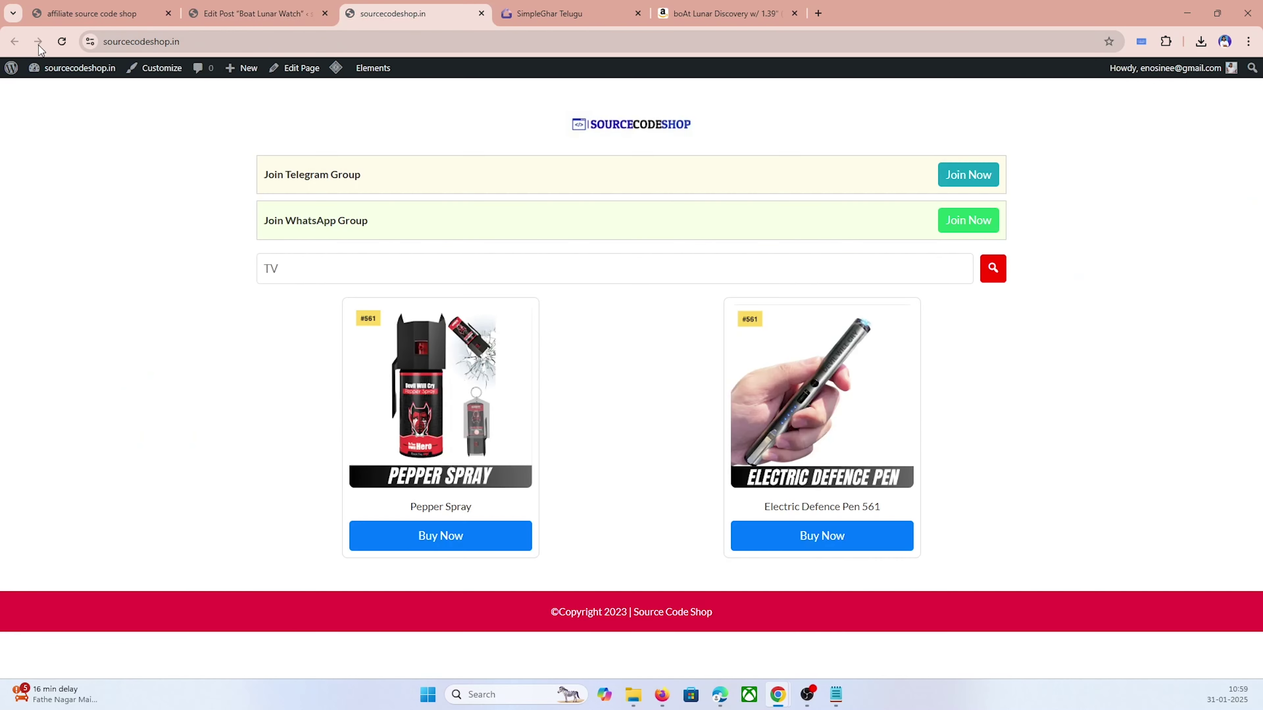
left_click(60, 43)
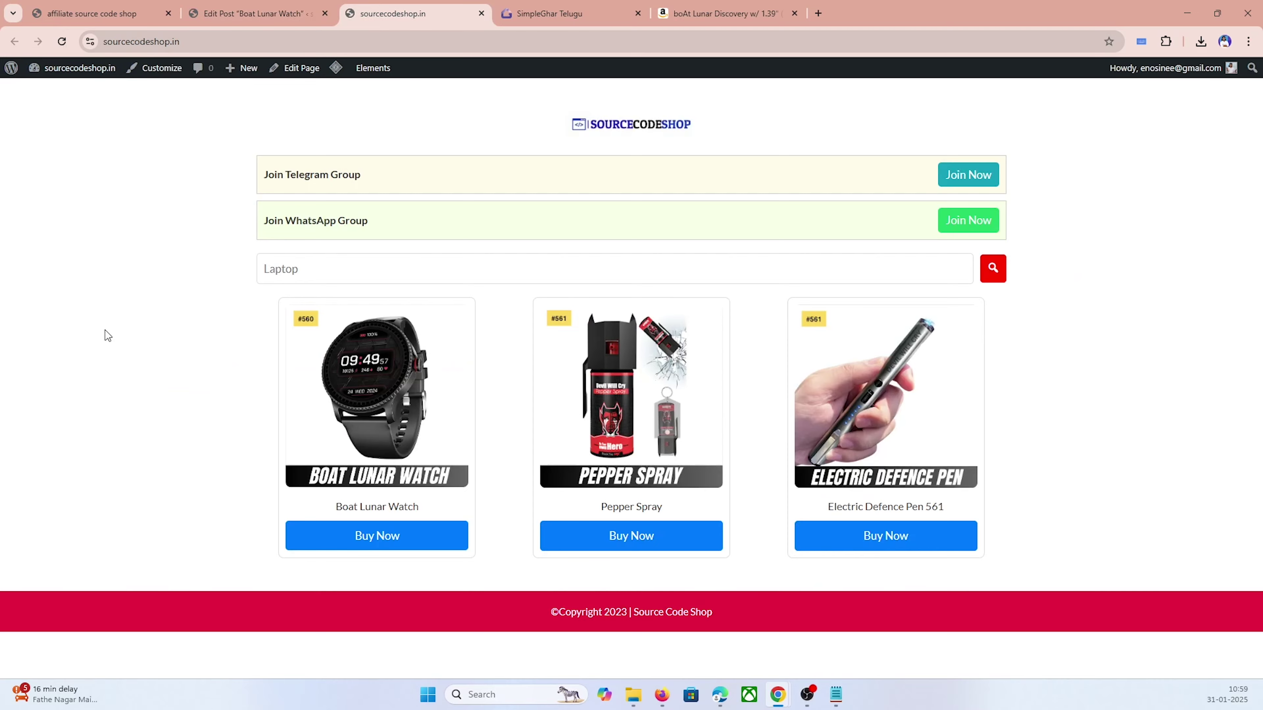
left_click(267, 6)
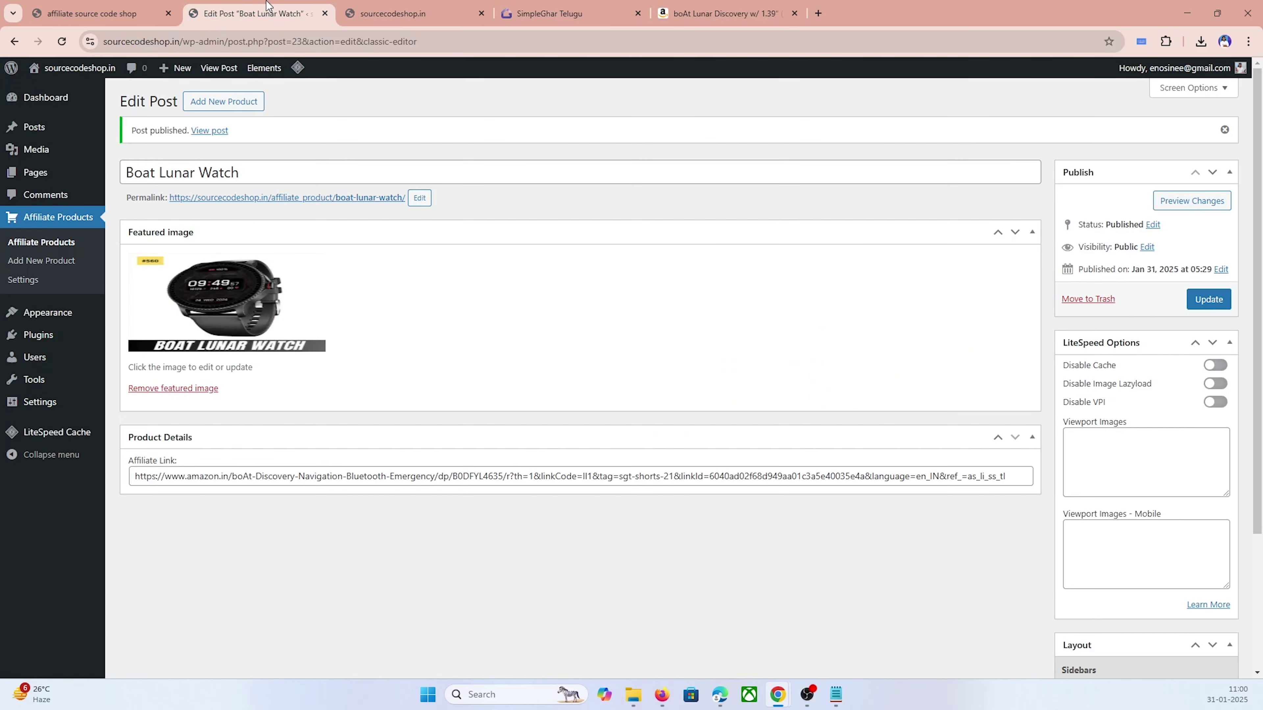
left_click(197, 107)
type("Shoehorn")
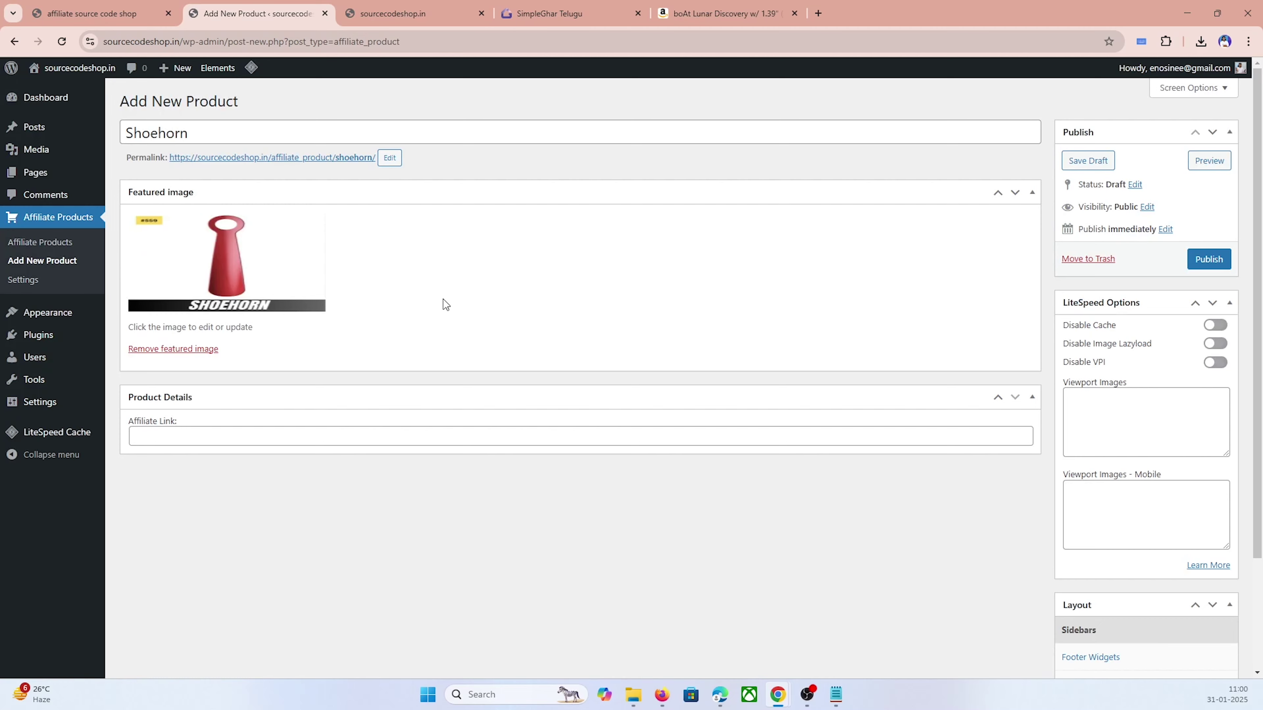
right_click(186, 432)
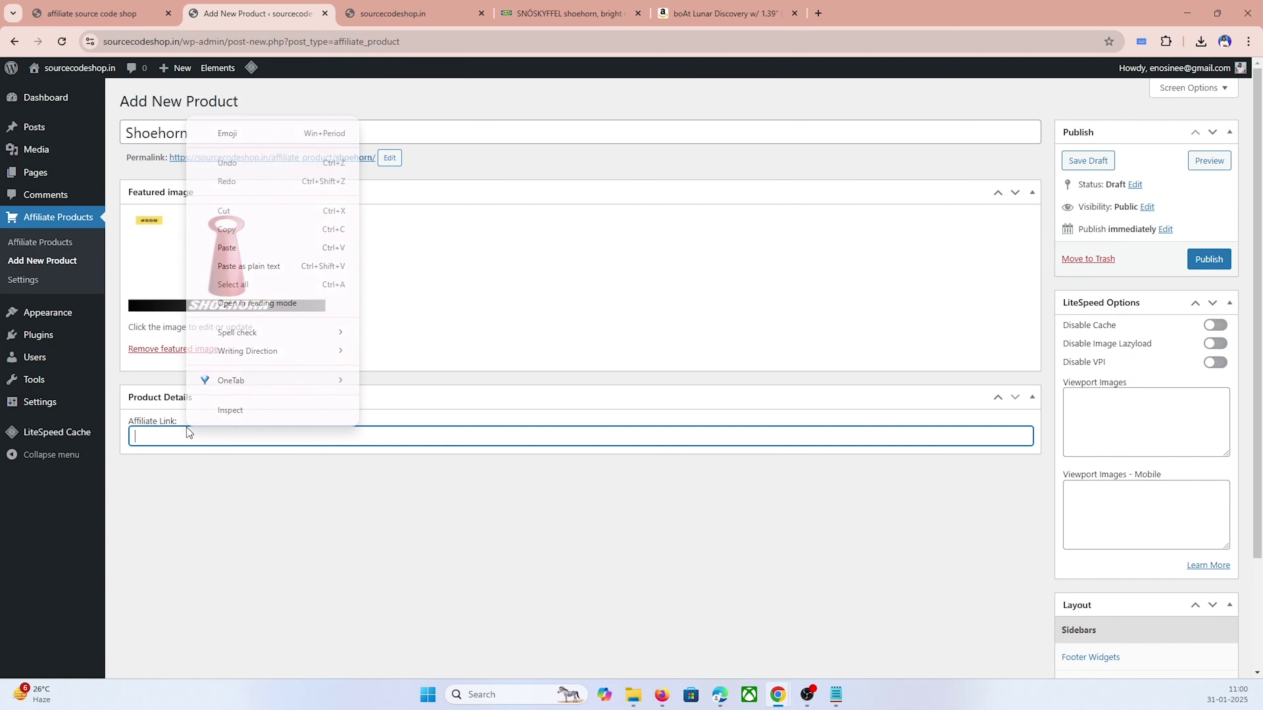
left_click(242, 266)
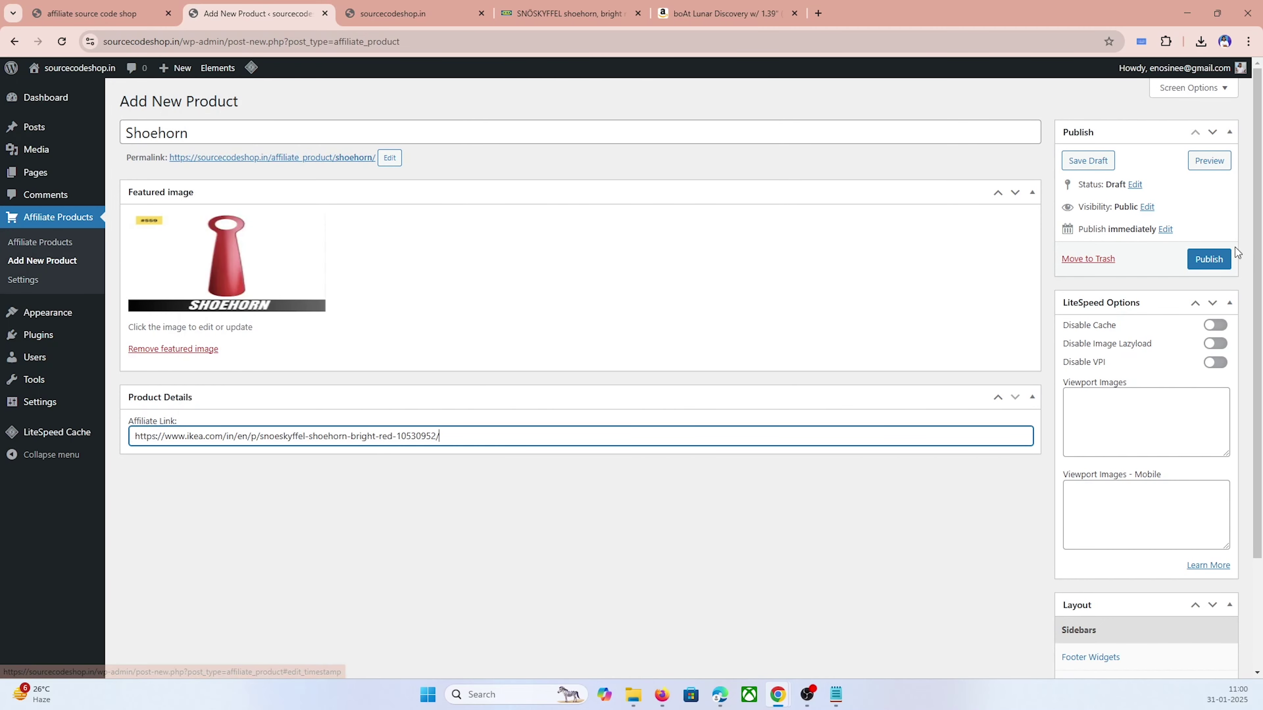
Step: Publish the Shoehorn product and reload the home page to view it
left_click(1208, 259)
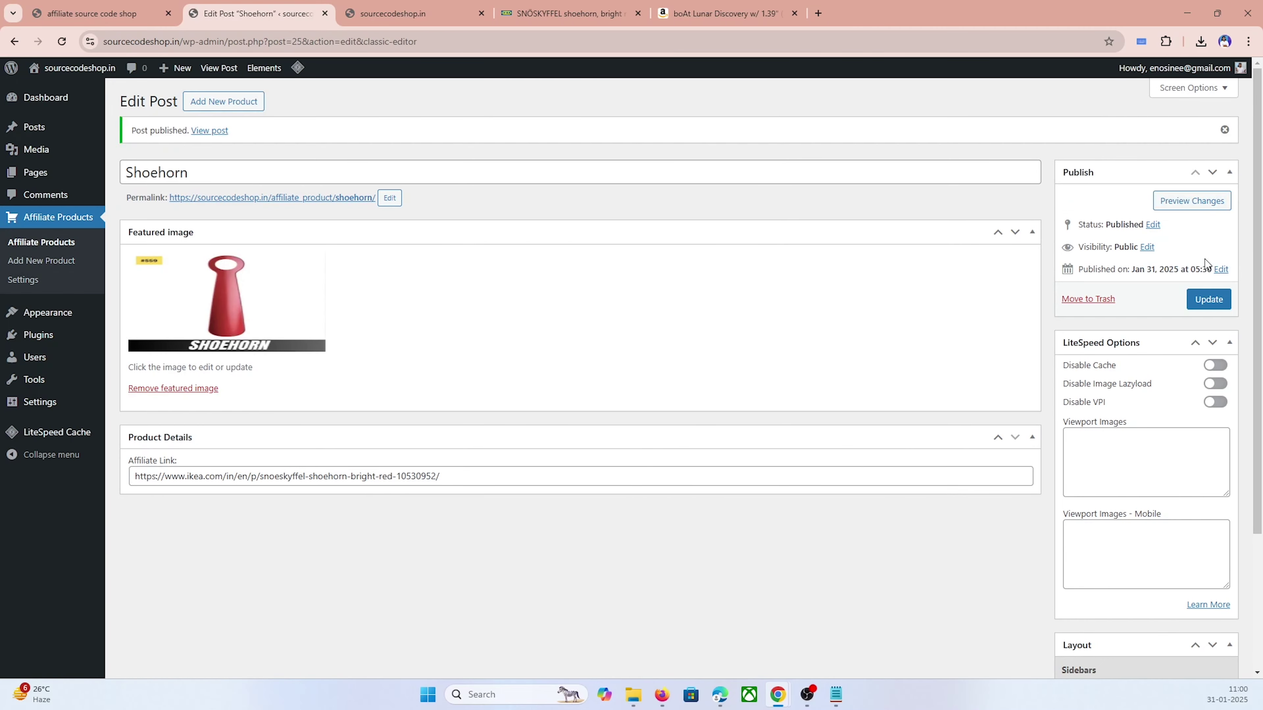
left_click(458, 22)
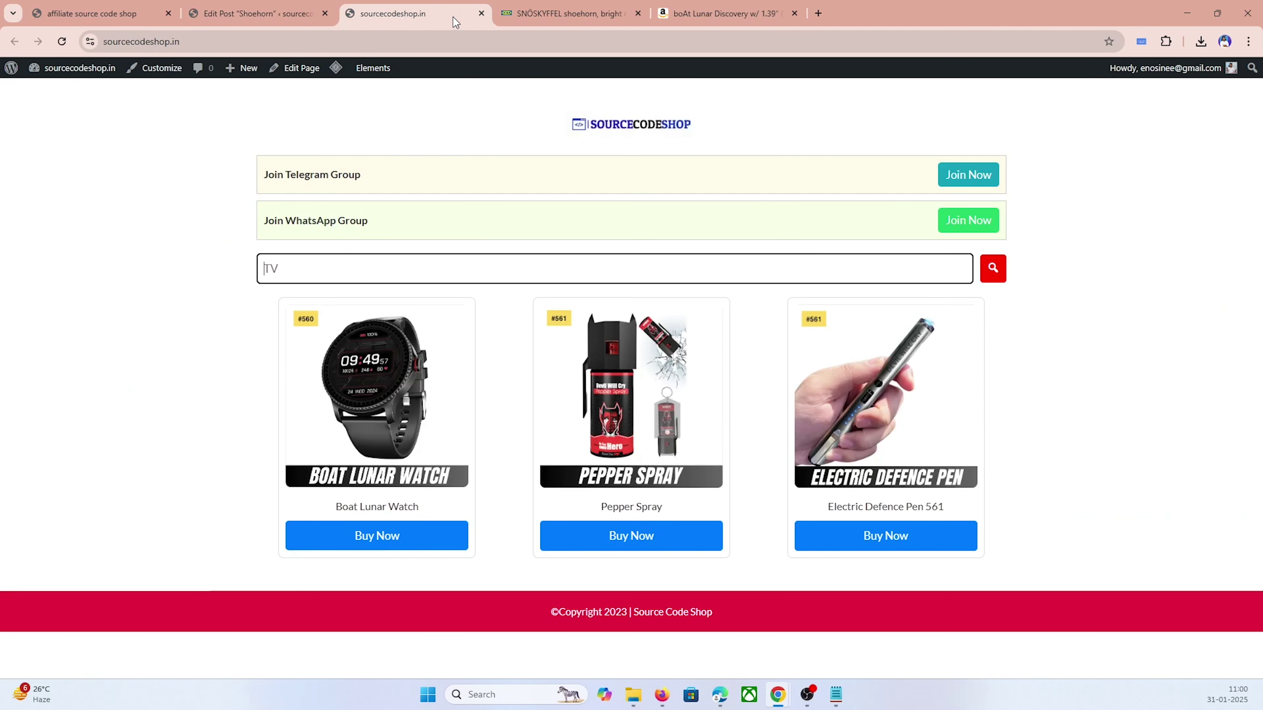
left_click(61, 40)
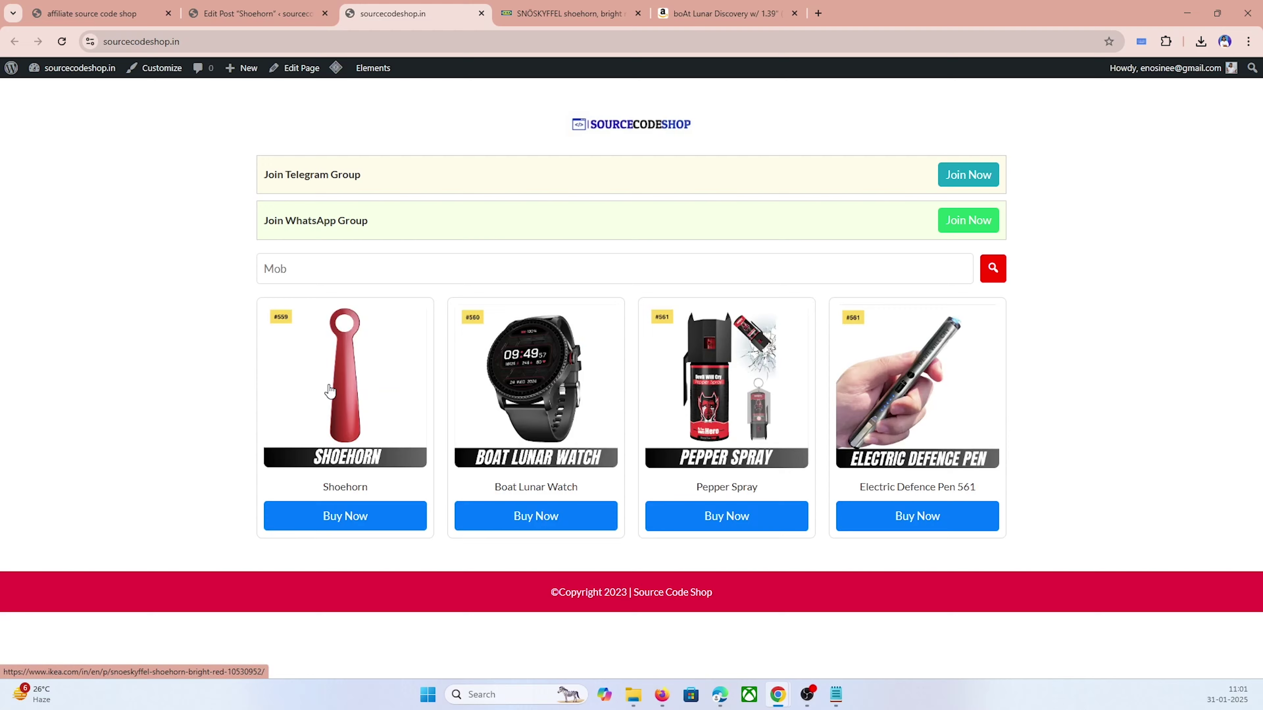
Step: Close the reference product tabs and check the home page's layout in a phone-width browser window before restoring full size
left_click(638, 13)
left_click(639, 12)
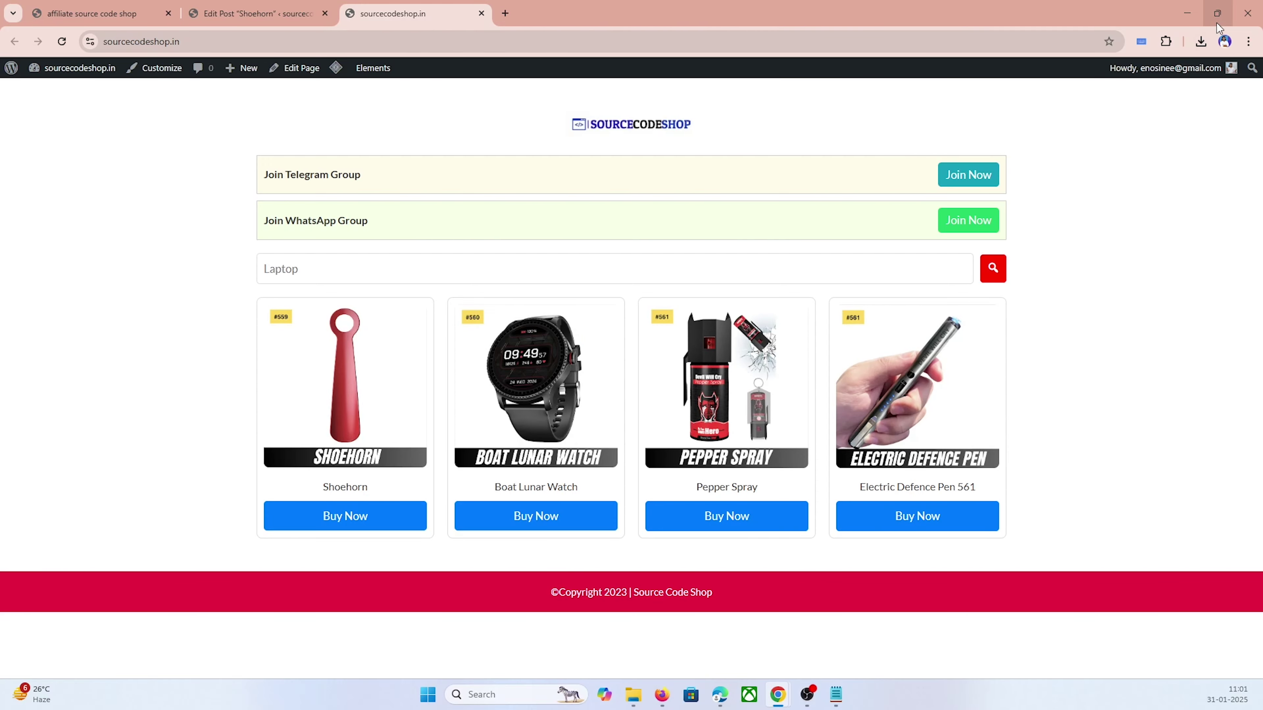
left_click(1217, 13)
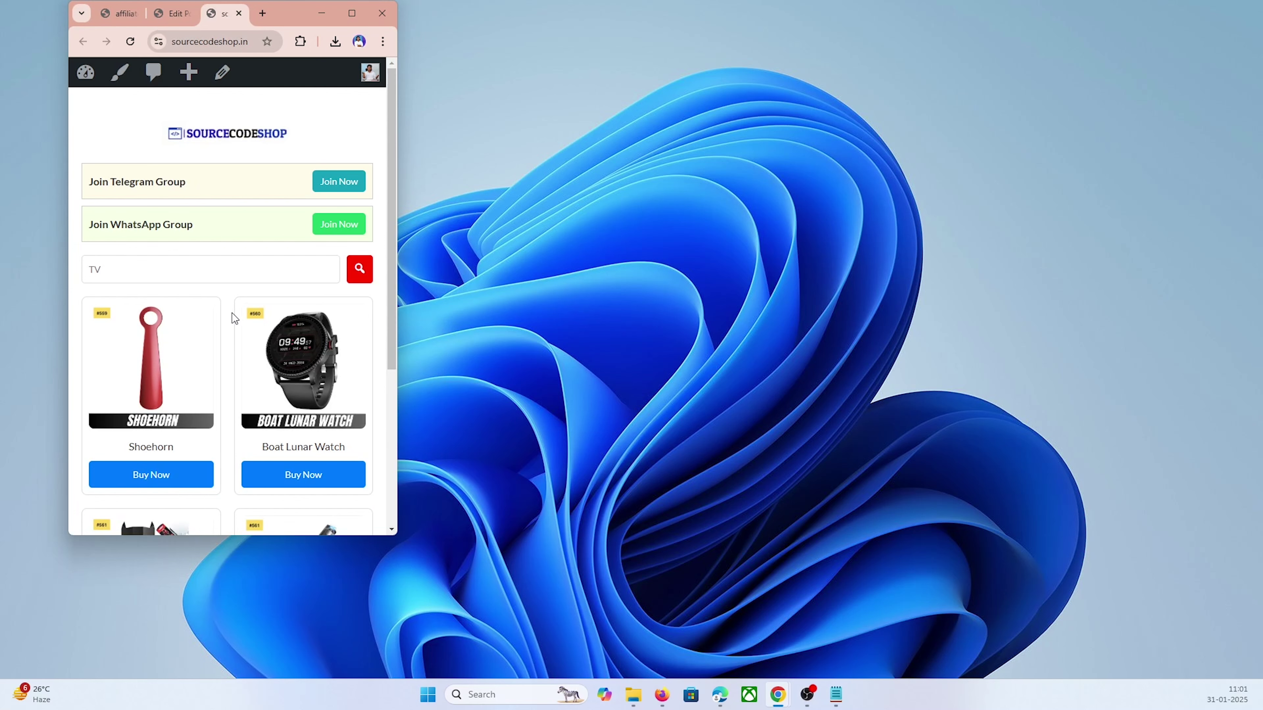
scroll(231, 312, "down", 3)
scroll(231, 313, "up", 3)
key("super+Up")
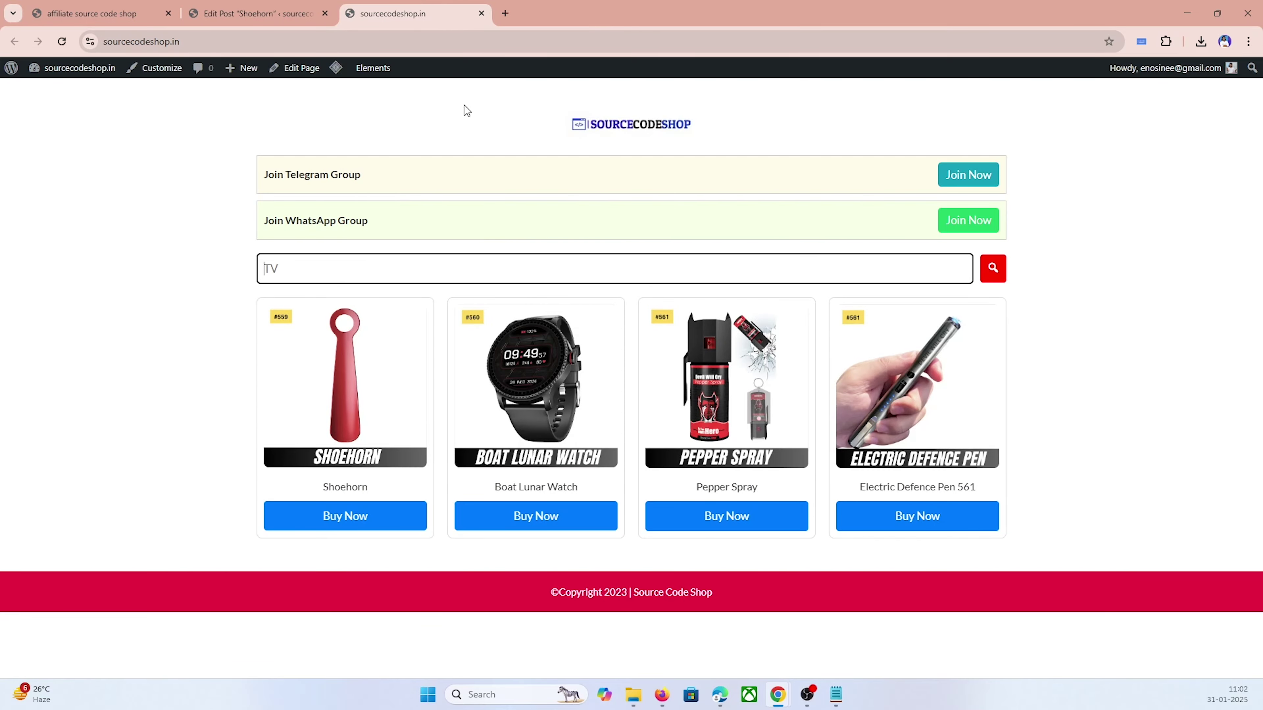
Step: Open simpleghar.com/telugu in a new tab and compare its product grid with the sourcecodeshop.in home page
left_click(503, 22)
type("si")
key("Return")
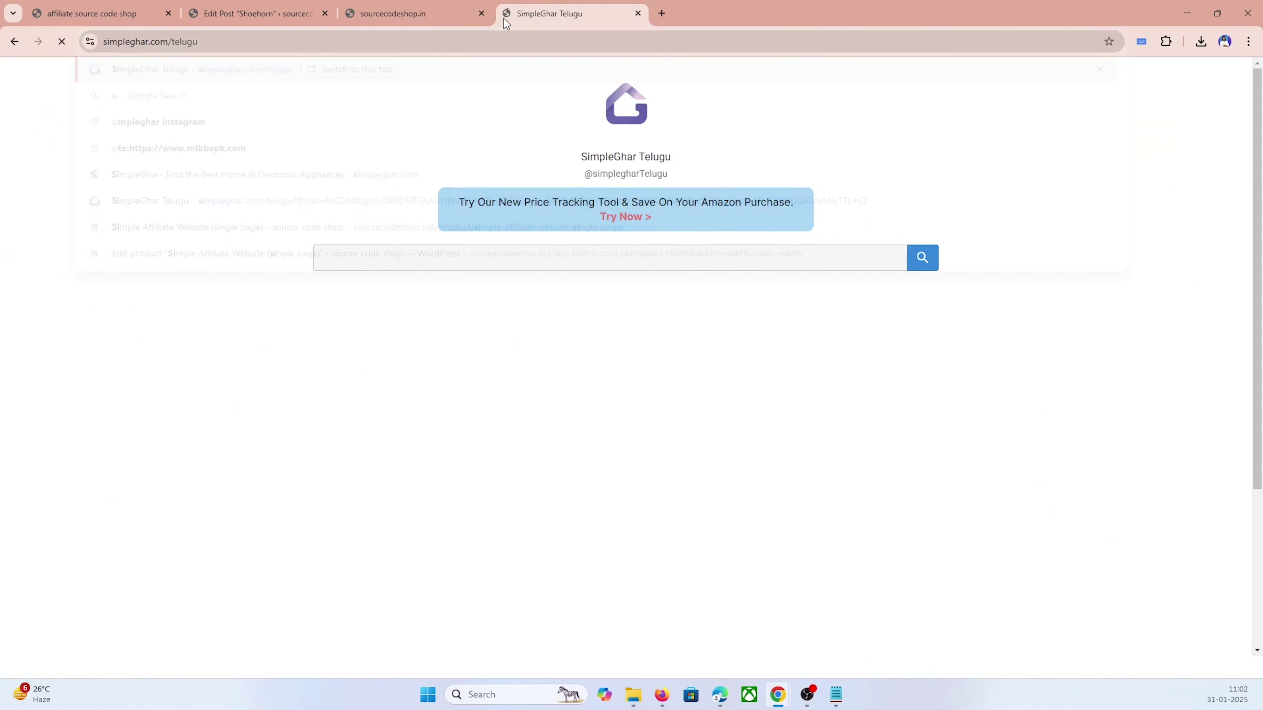
scroll(398, 319, "down", 4)
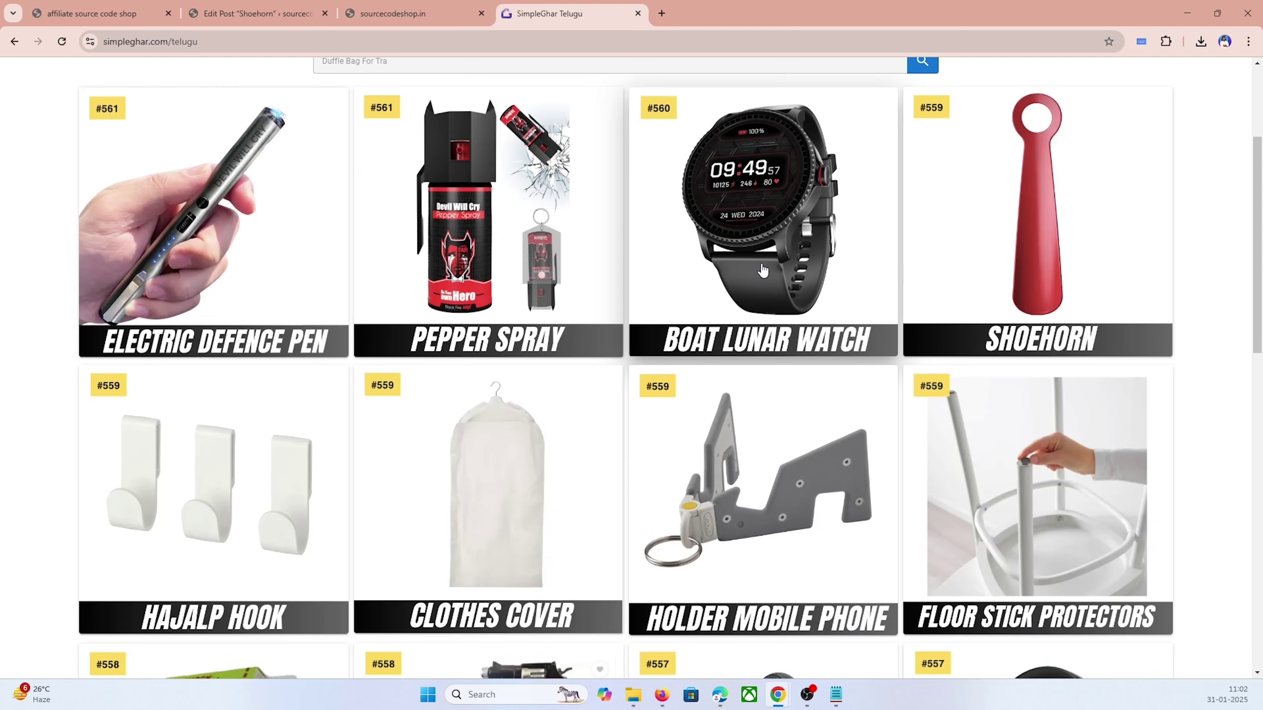
scroll(514, 406, "down", 3)
left_click(392, 14)
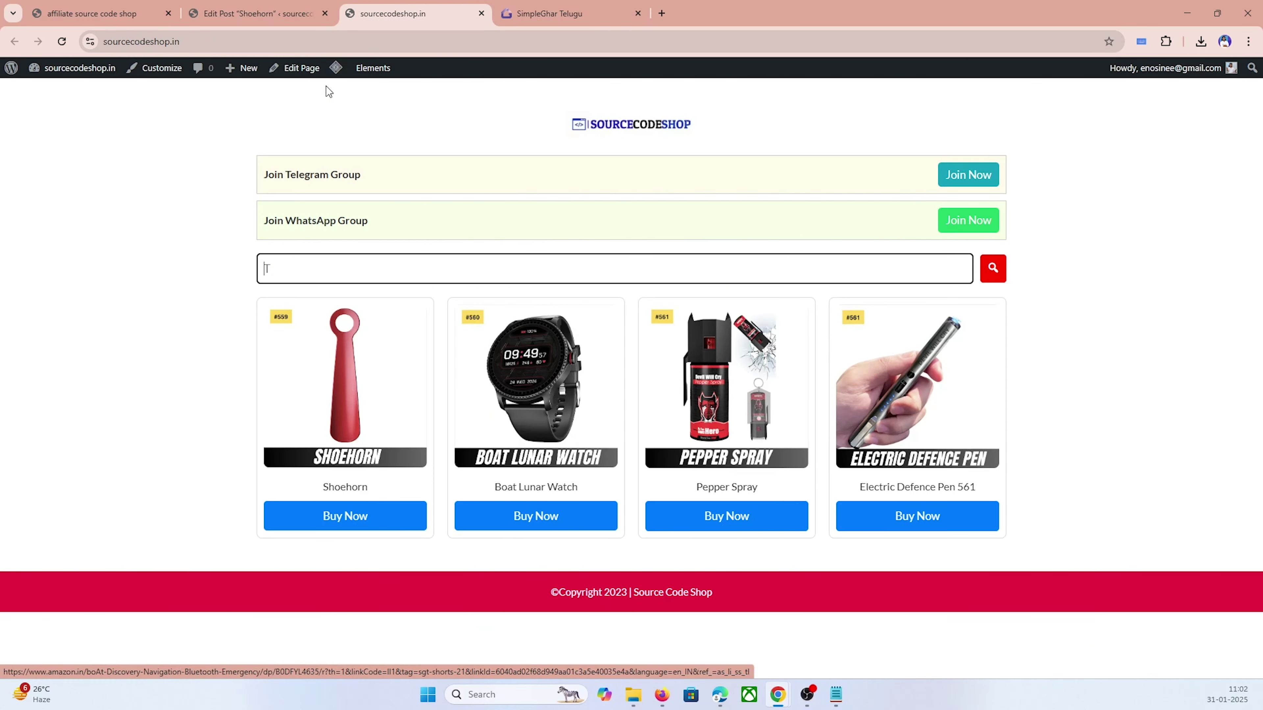
Step: Disable Show Product Title and Show Buy Button in the affiliate plugin's display settings, save them, and reload the home page
left_click(267, 11)
left_click(43, 280)
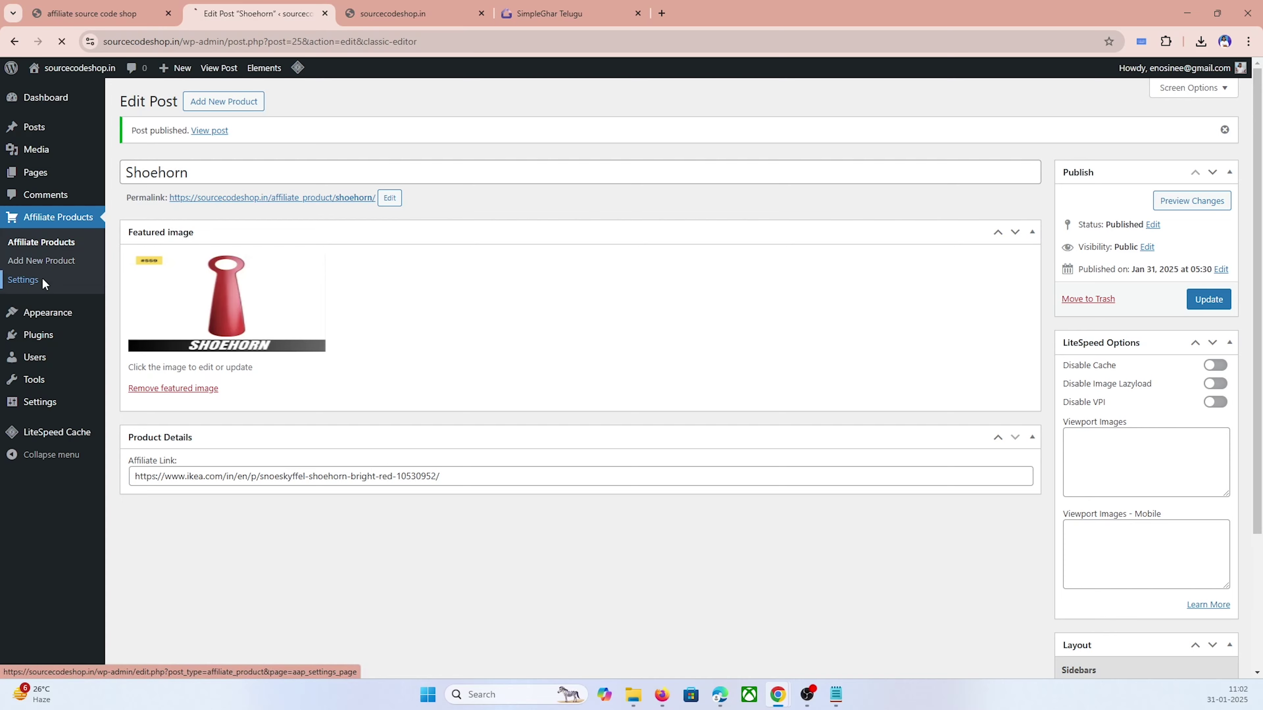
scroll(289, 397, "down", 12)
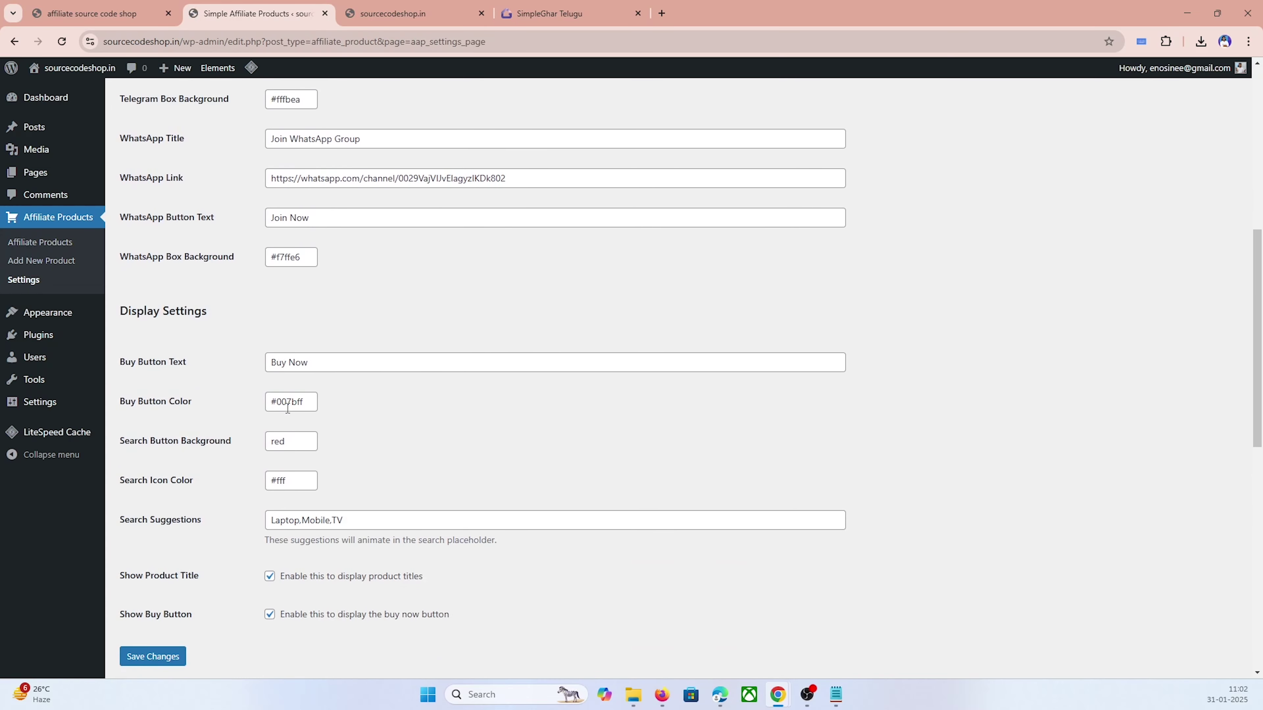
left_click_drag(111, 176, 119, 84)
left_click(222, 212)
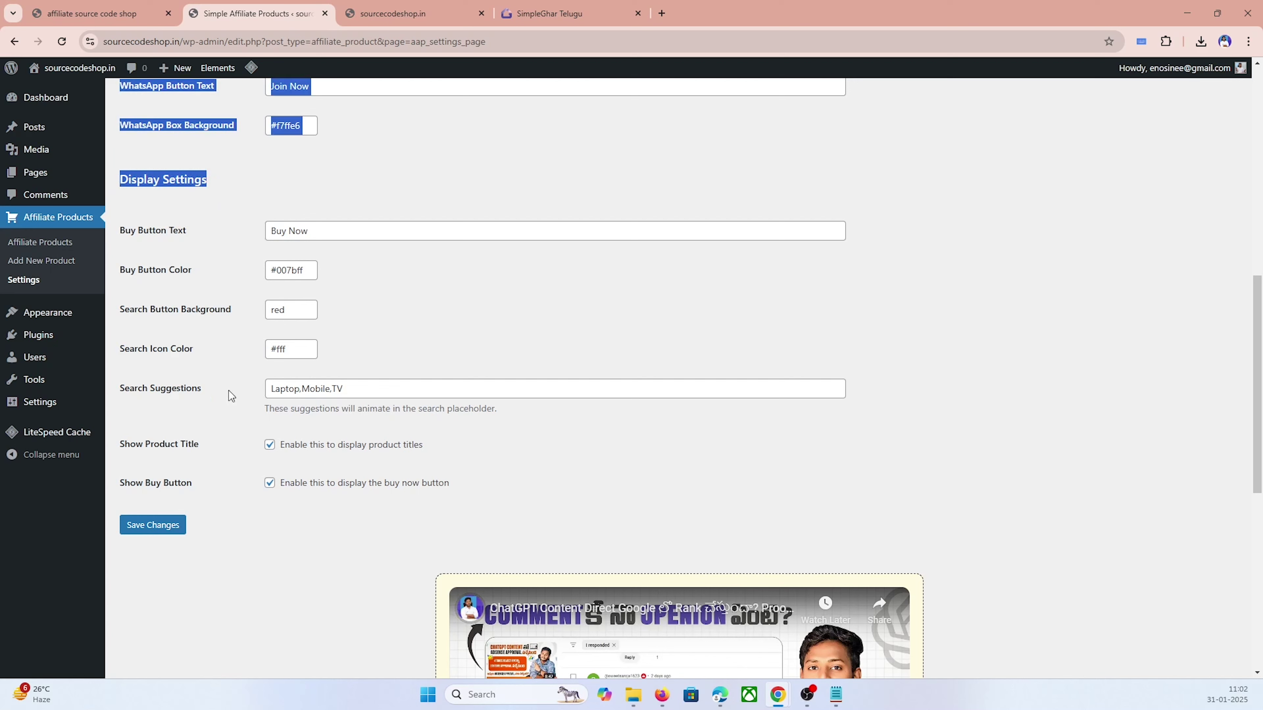
mouse_move(113, 447)
left_mouse_down()
mouse_move(216, 447)
mouse_move(123, 440)
left_mouse_up()
left_click_drag(192, 483, 121, 477)
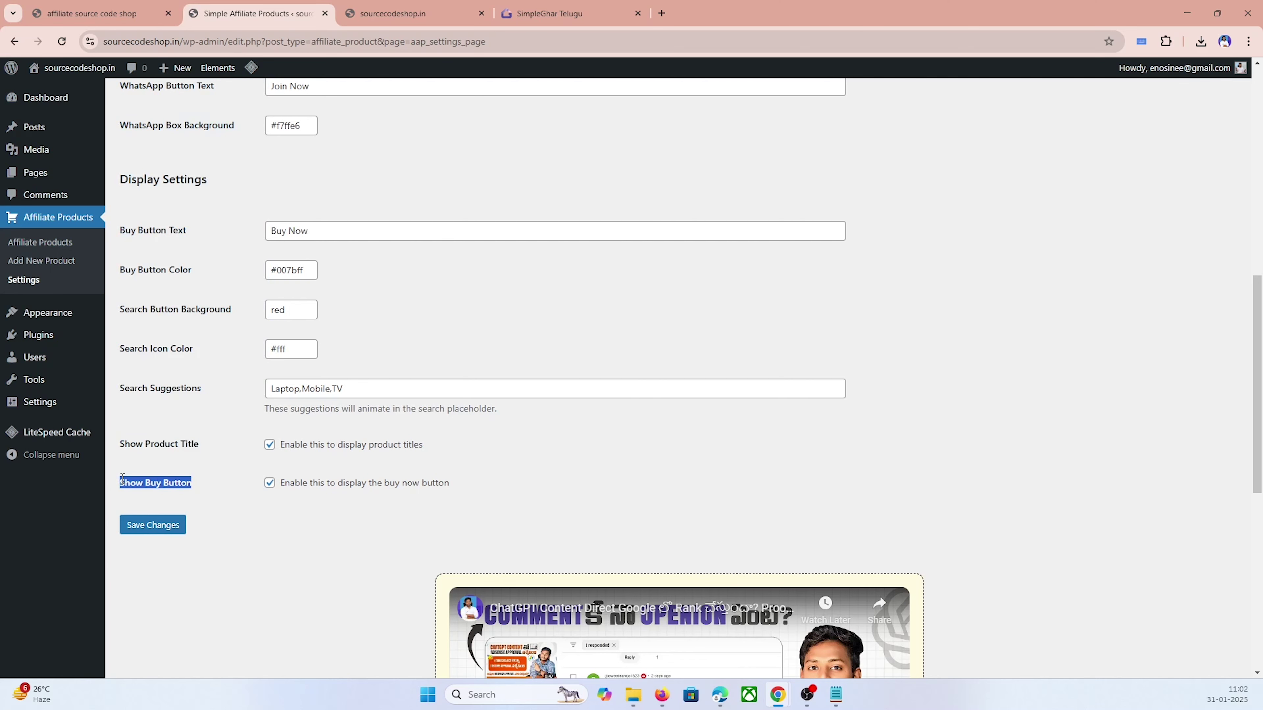
left_click(269, 444)
left_click(270, 482)
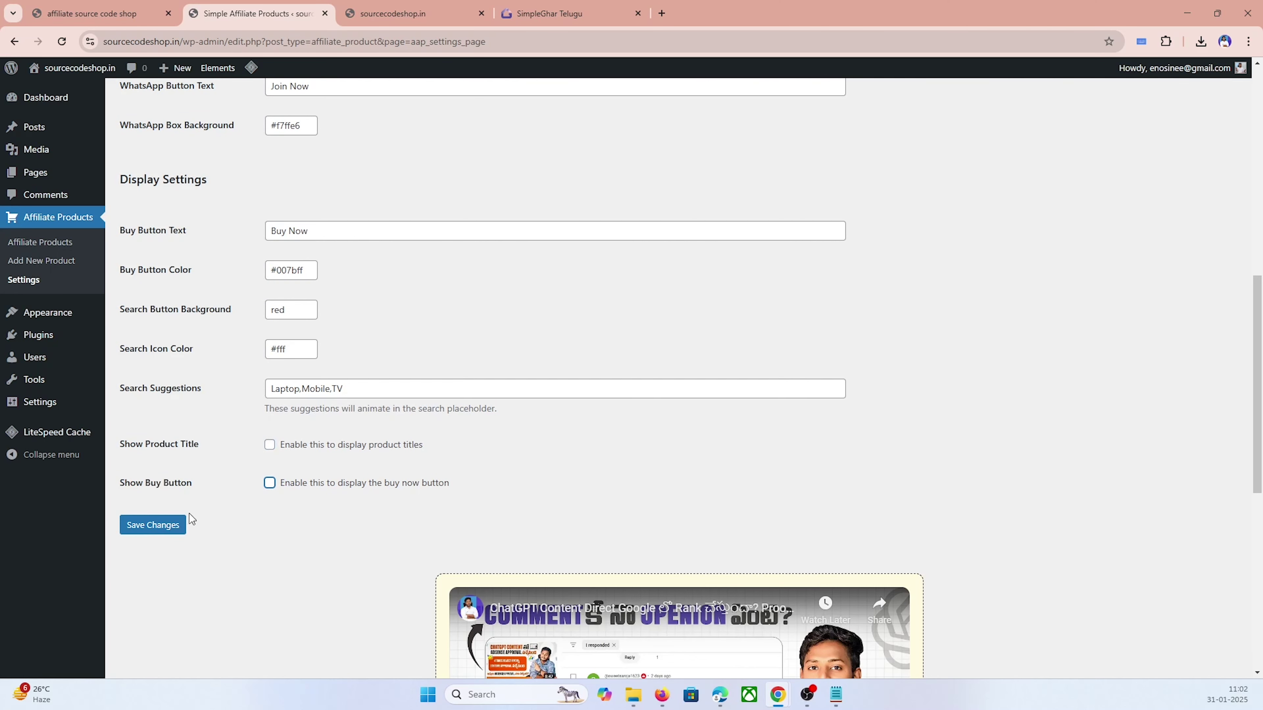
left_click(158, 526)
left_click(392, 14)
left_click(62, 42)
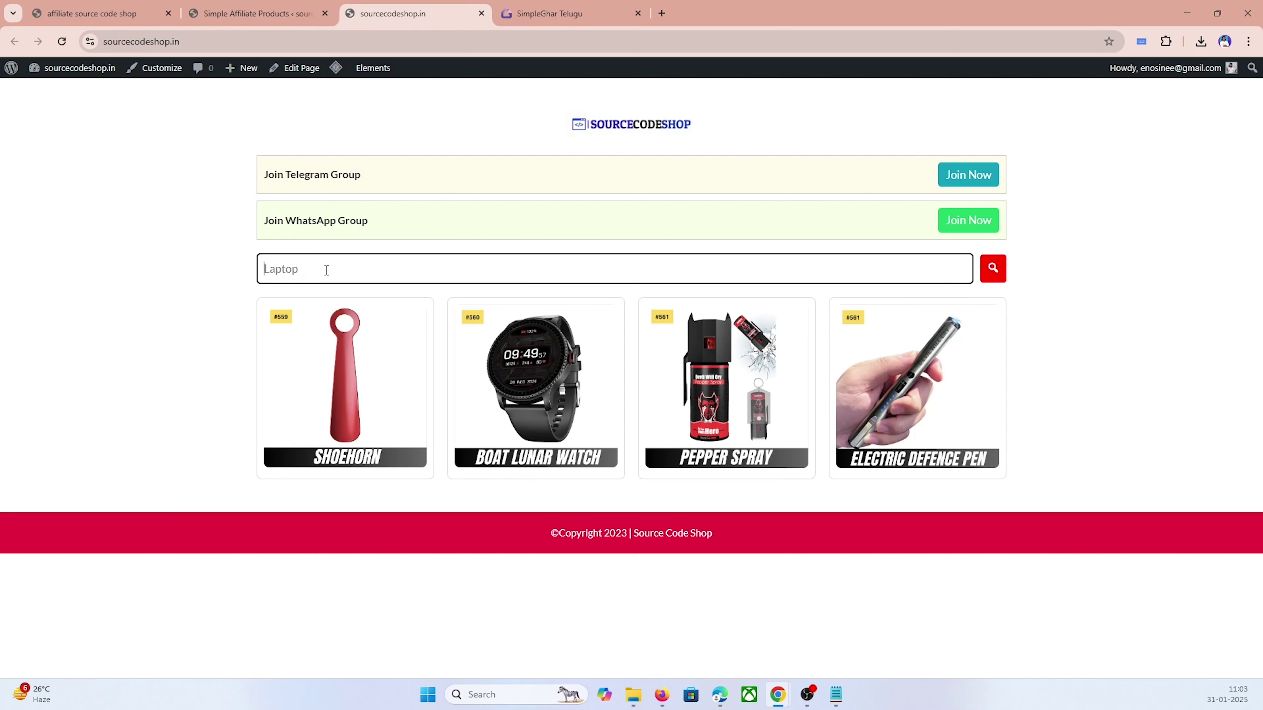
Step: Set the search suggestions to Laptop,Mobile,Watches, save the plugin settings, and reload the home page
left_click(268, 14)
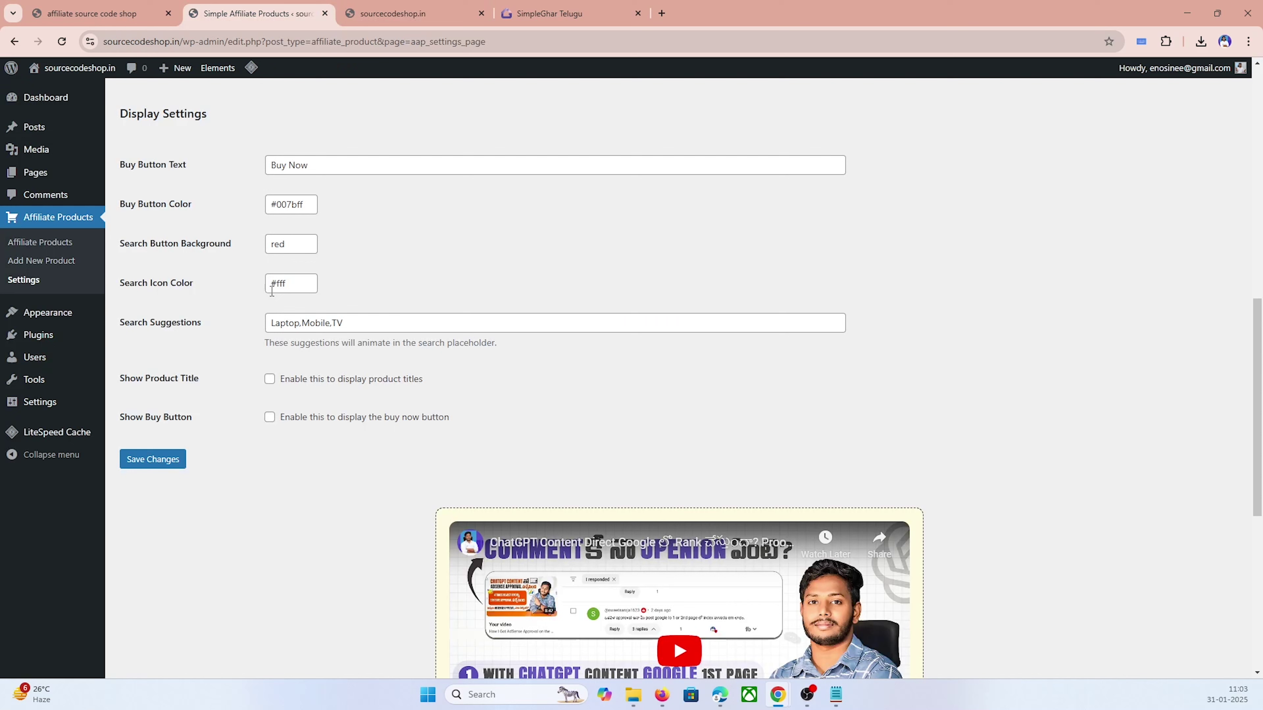
left_click(349, 322)
key("BackSpace")
key("BackSpace")
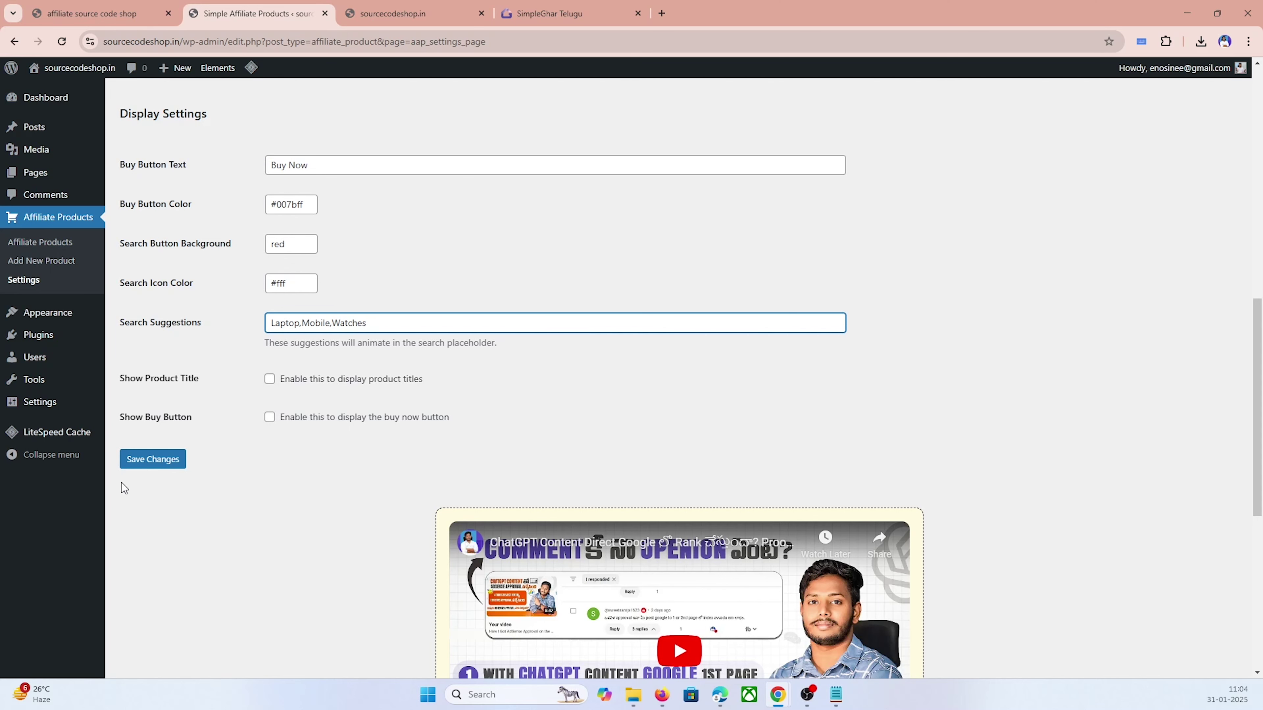
left_click(150, 458)
left_click(386, 20)
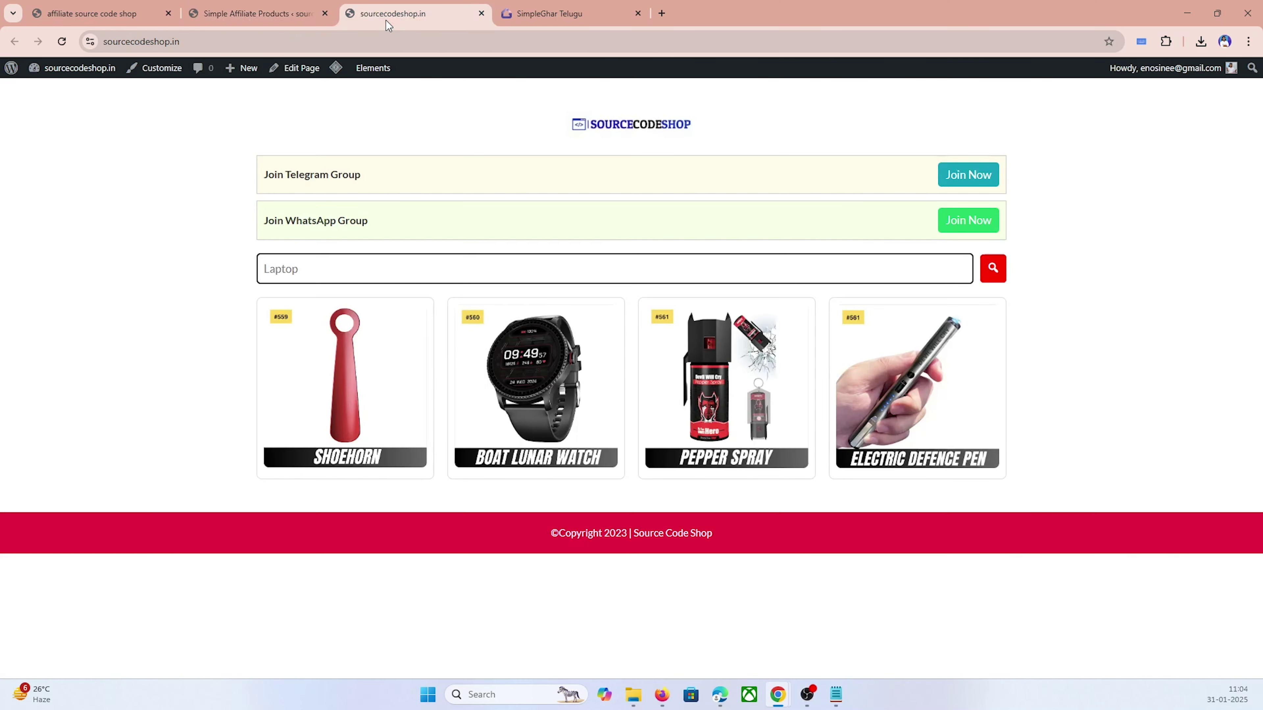
left_click(63, 43)
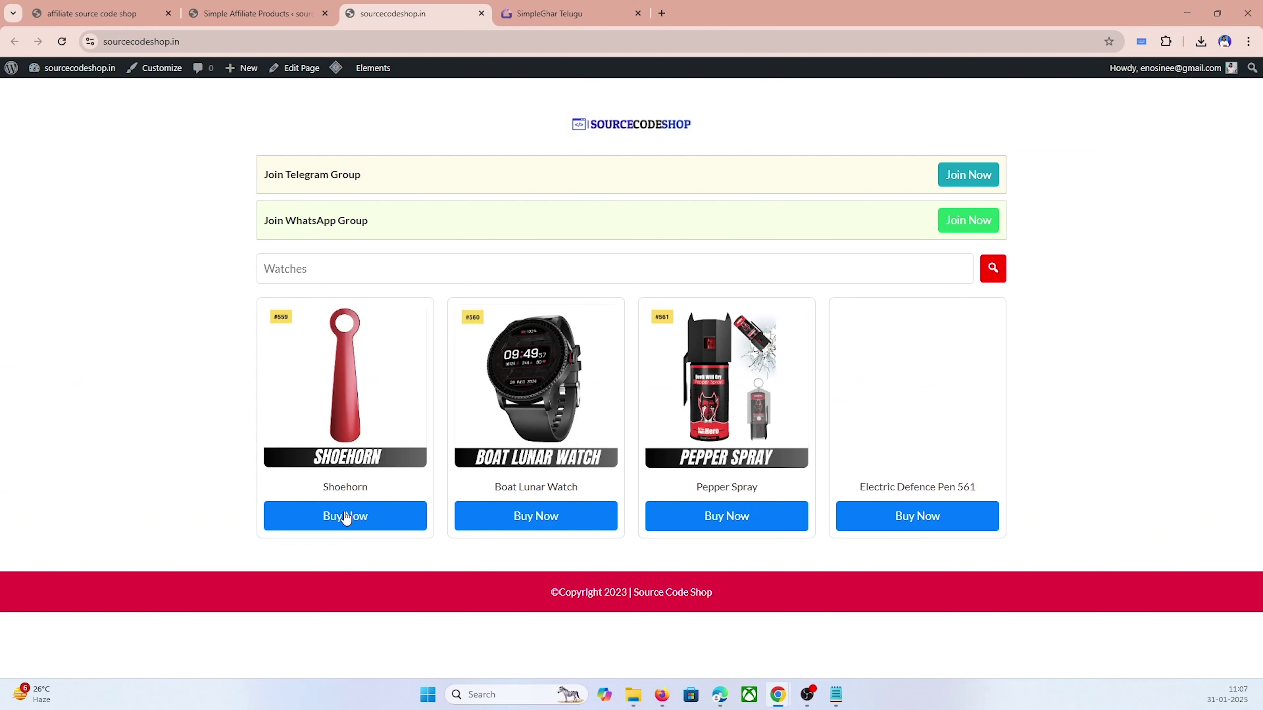
Step: Set the buy button text to See Details in the display settings and look at the button on the home page
left_click(238, 8)
scroll(224, 423, "down", 10)
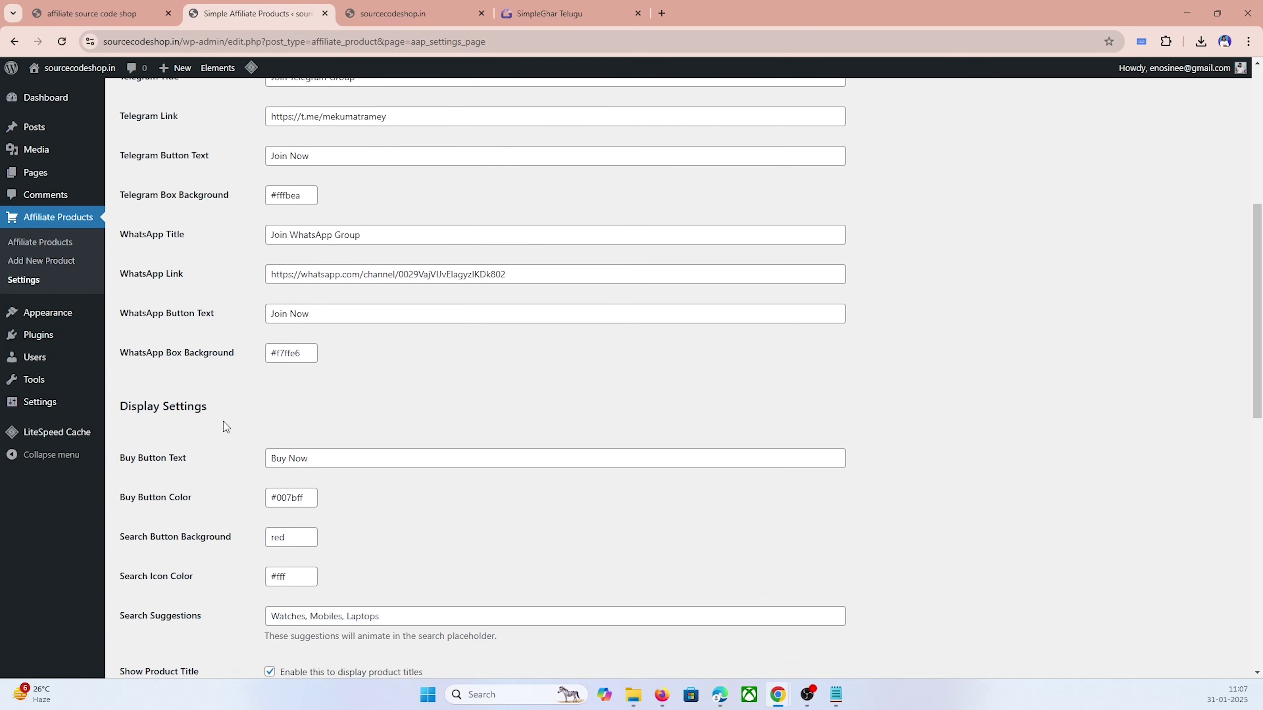
triple_click(325, 325)
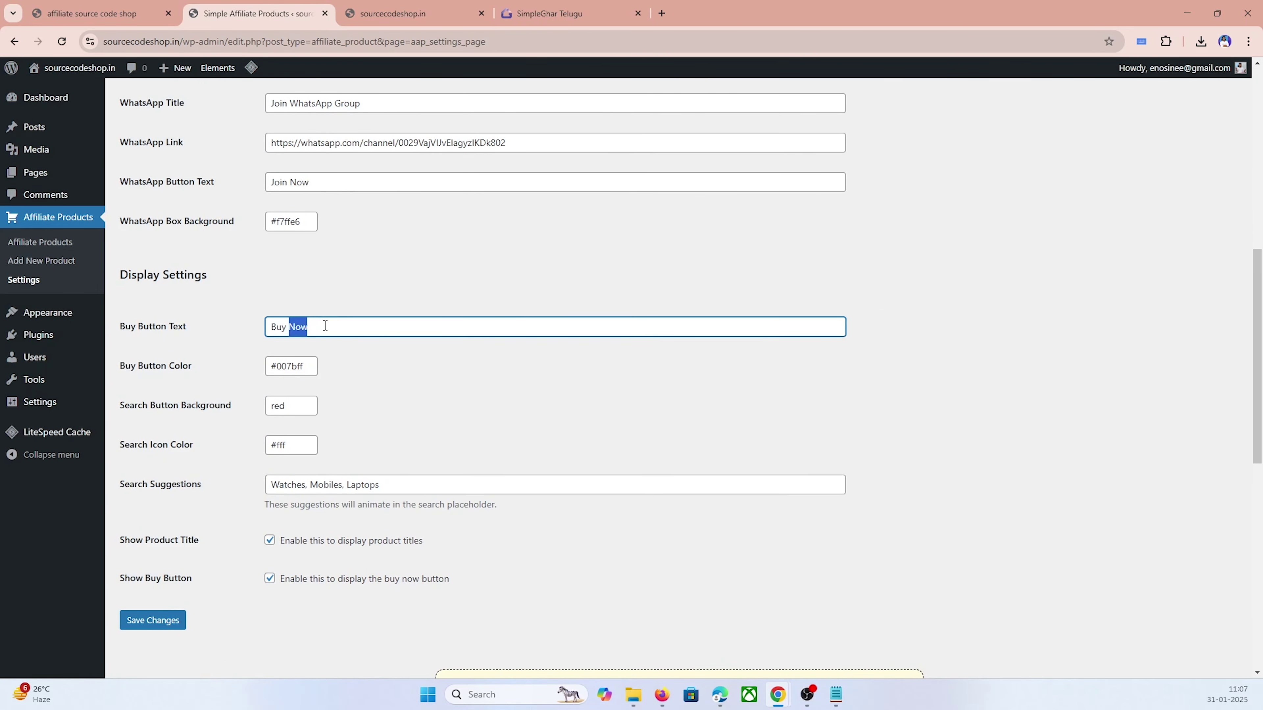
key("BackSpace")
type("See Details")
left_click(397, 14)
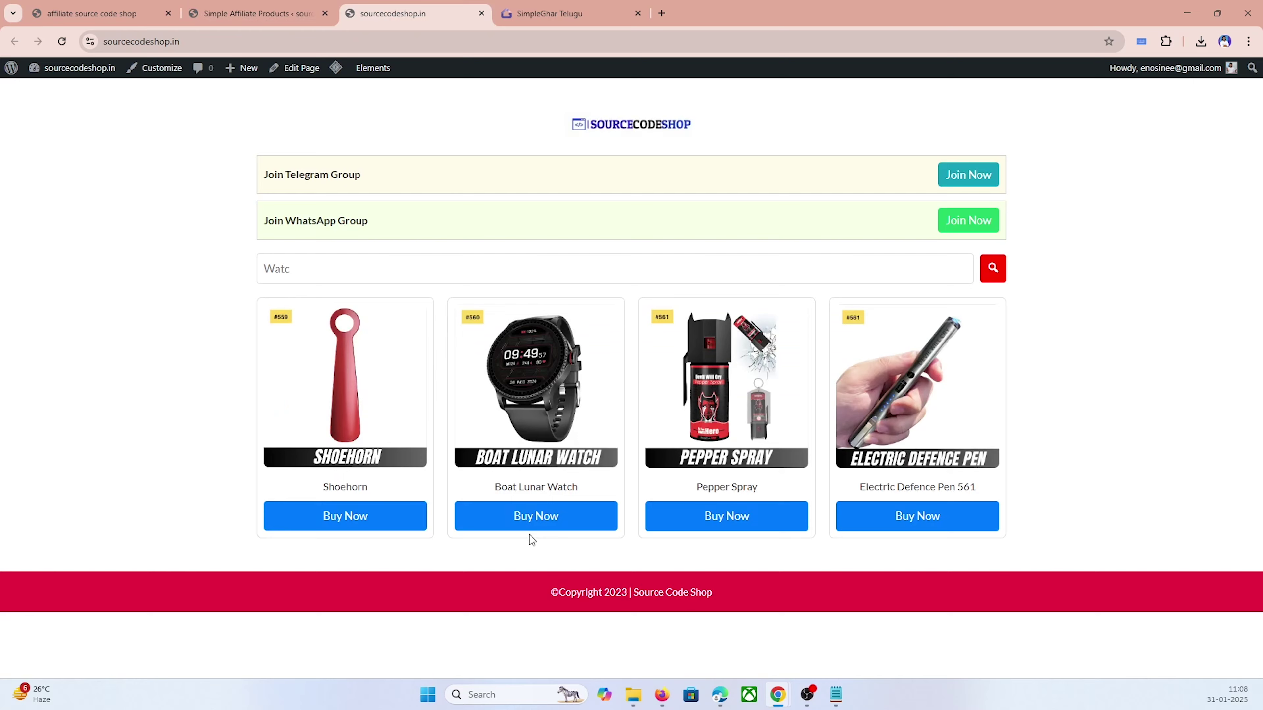
Step: Open the Color Picker tool on mekumatramey.com in a new tab, choose the crimson colour #D3003C, and copy its code
left_click(662, 14)
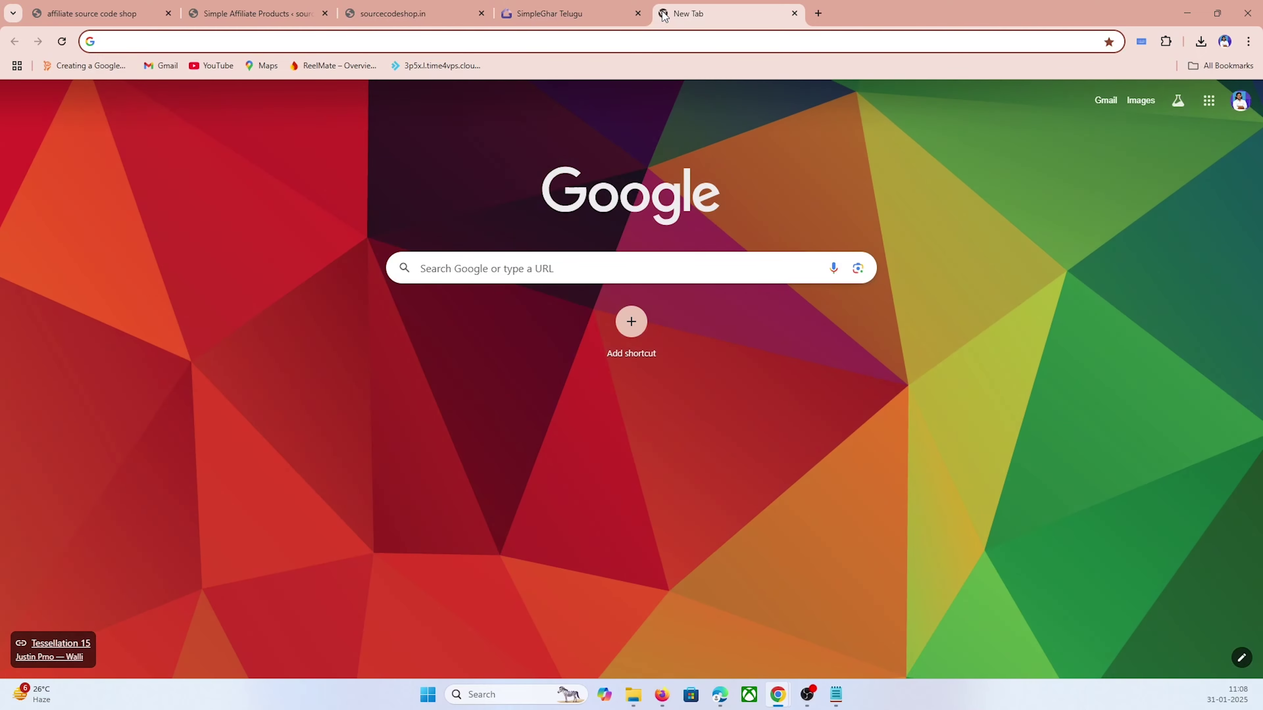
type("meku")
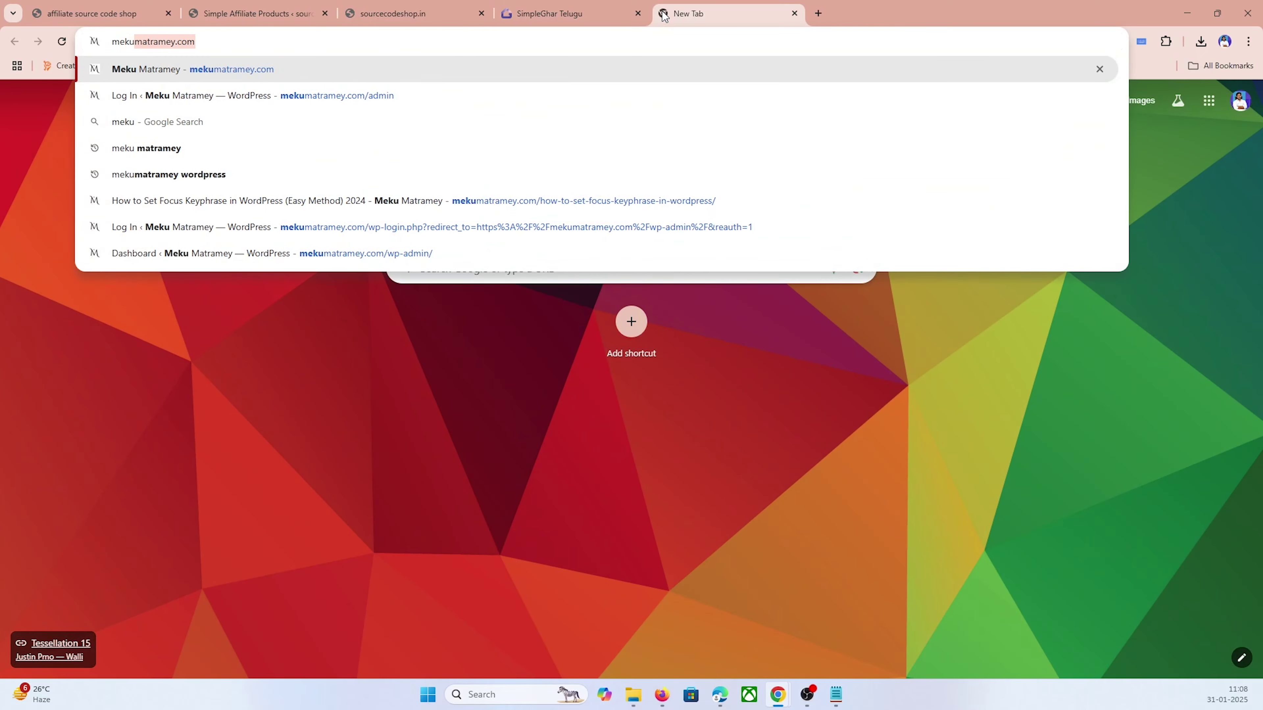
key("Return")
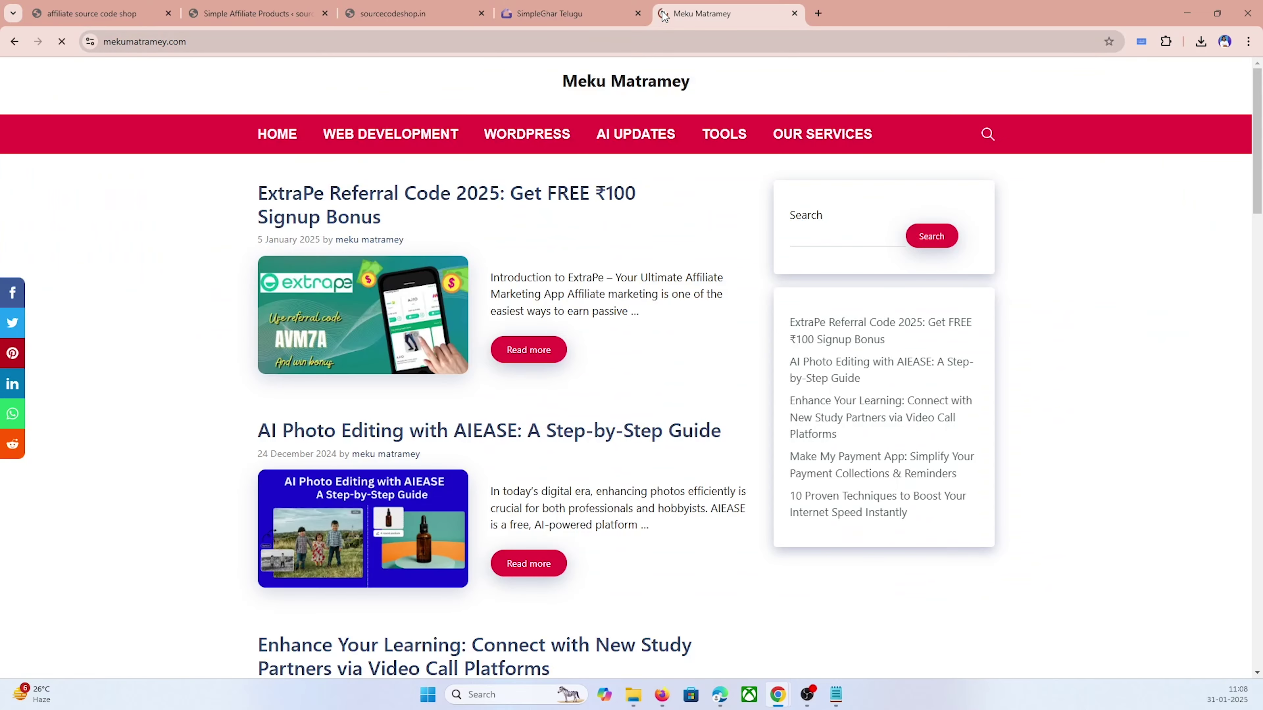
left_click(712, 134)
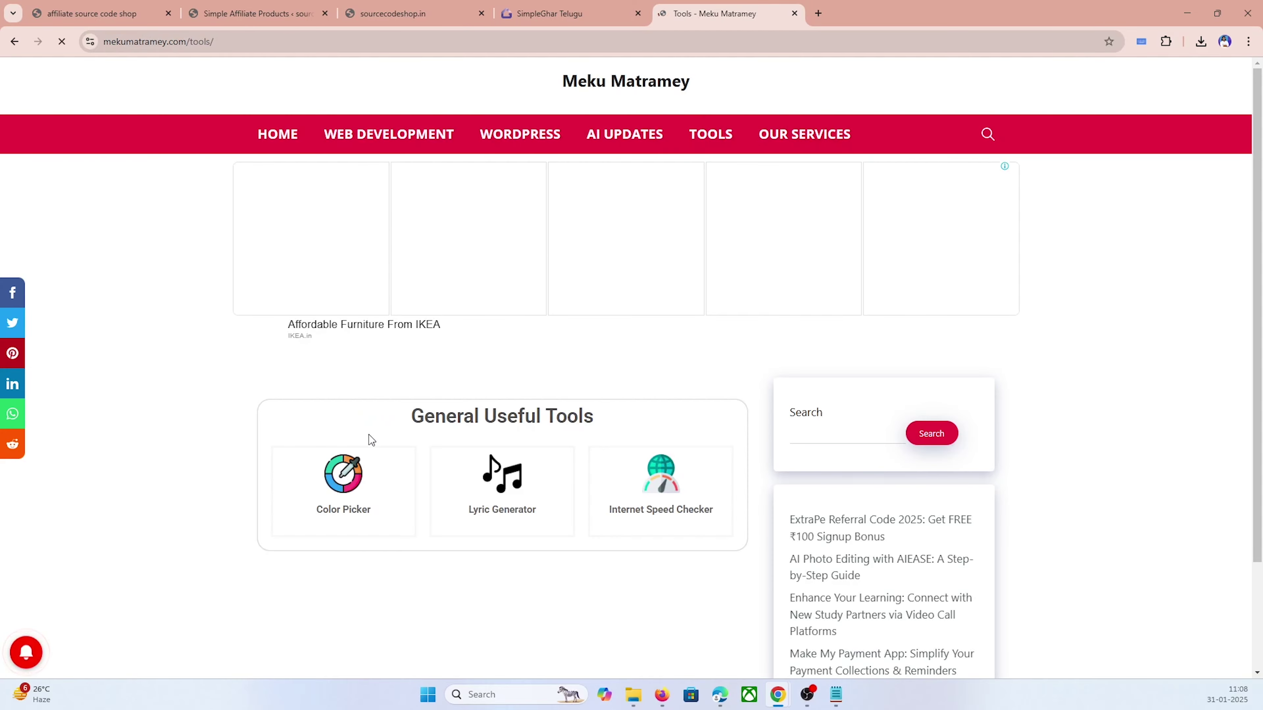
left_click(345, 474)
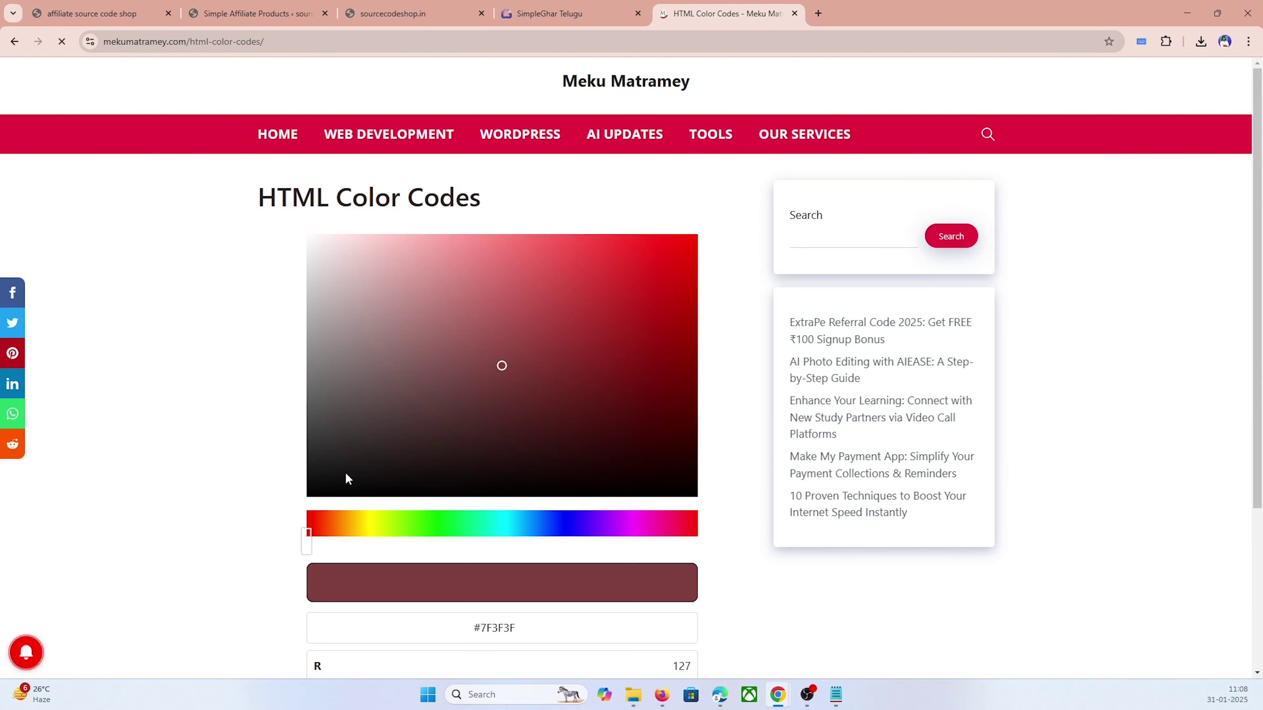
left_click_drag(557, 521, 679, 465)
left_click_drag(638, 259, 698, 219)
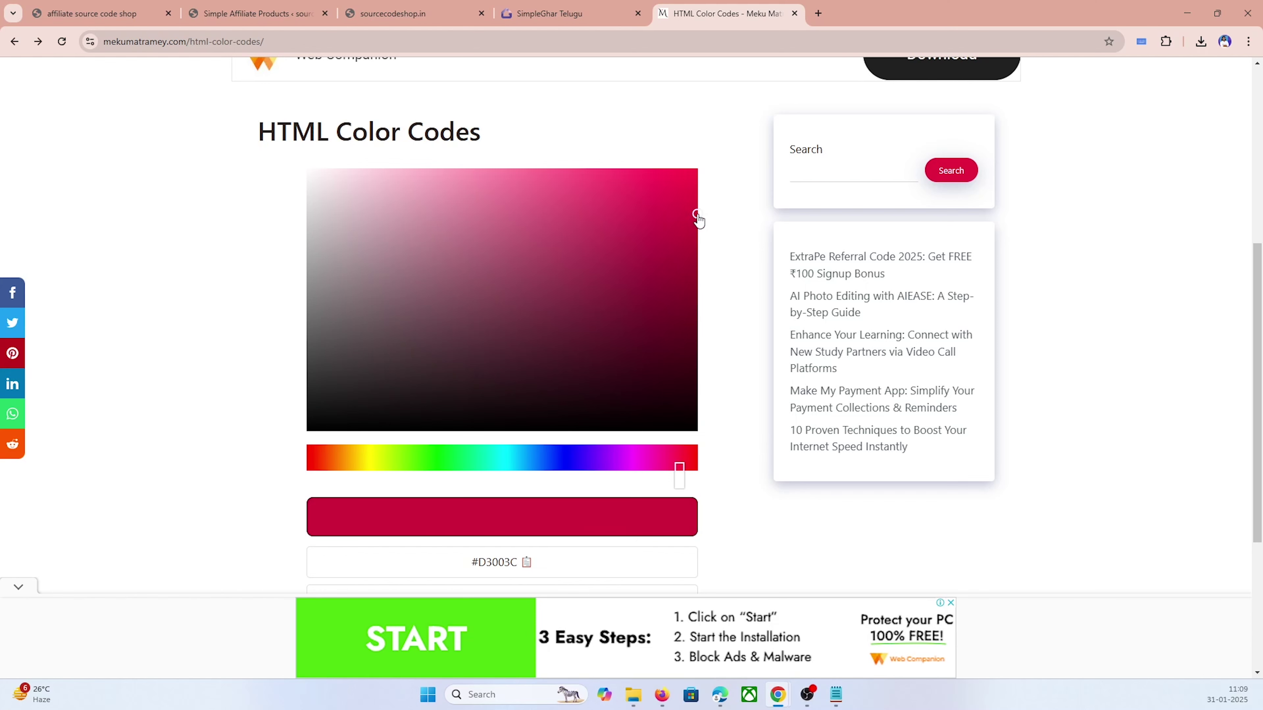
left_click(521, 569)
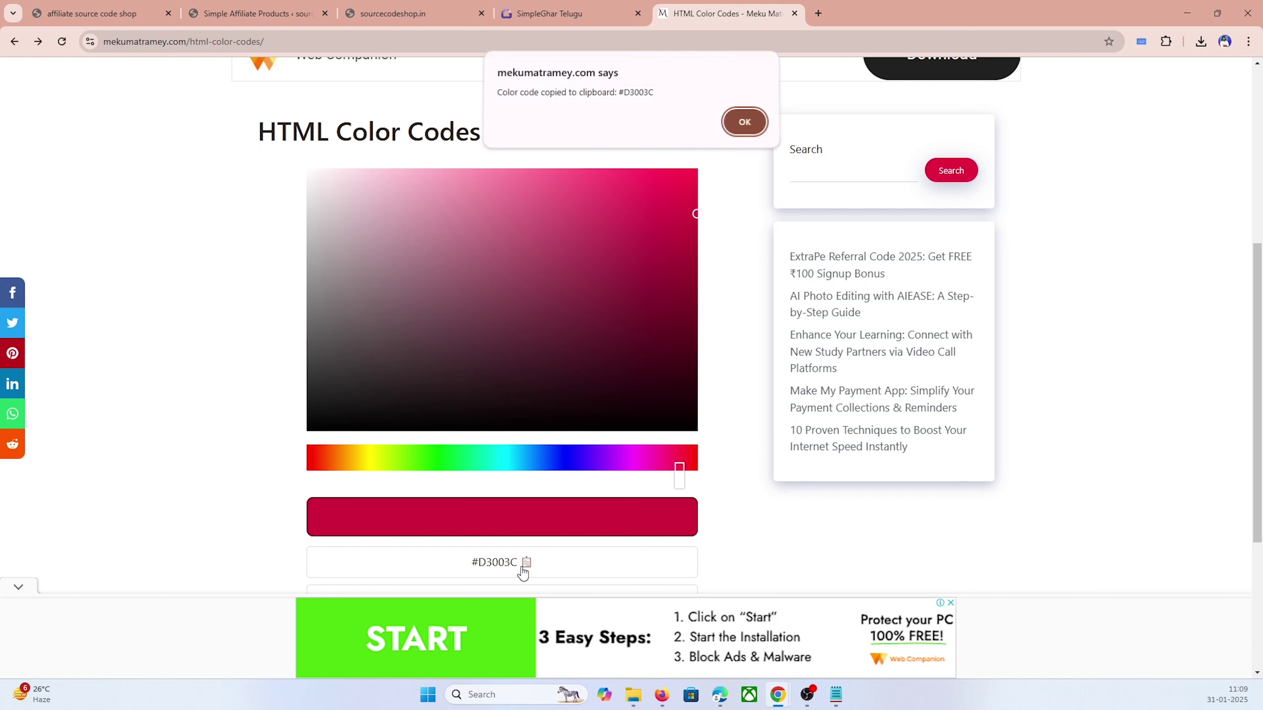
left_click(746, 126)
Step: Set the buy button color to the copied #D3003C, save the plugin settings, and reload the home page
left_click(340, 5)
left_click(328, 9)
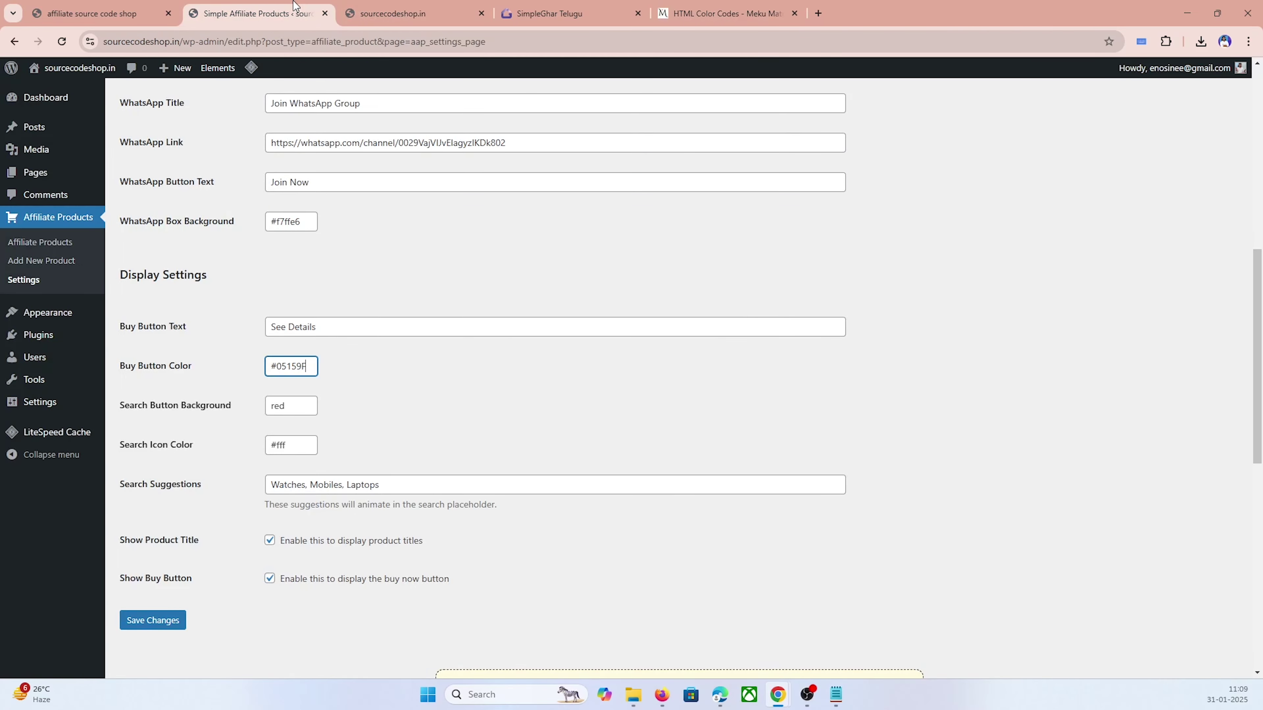
key("ctrl+a")
key("BackSpace")
key("ctrl+v")
left_click(174, 621)
key("ctrl+Tab")
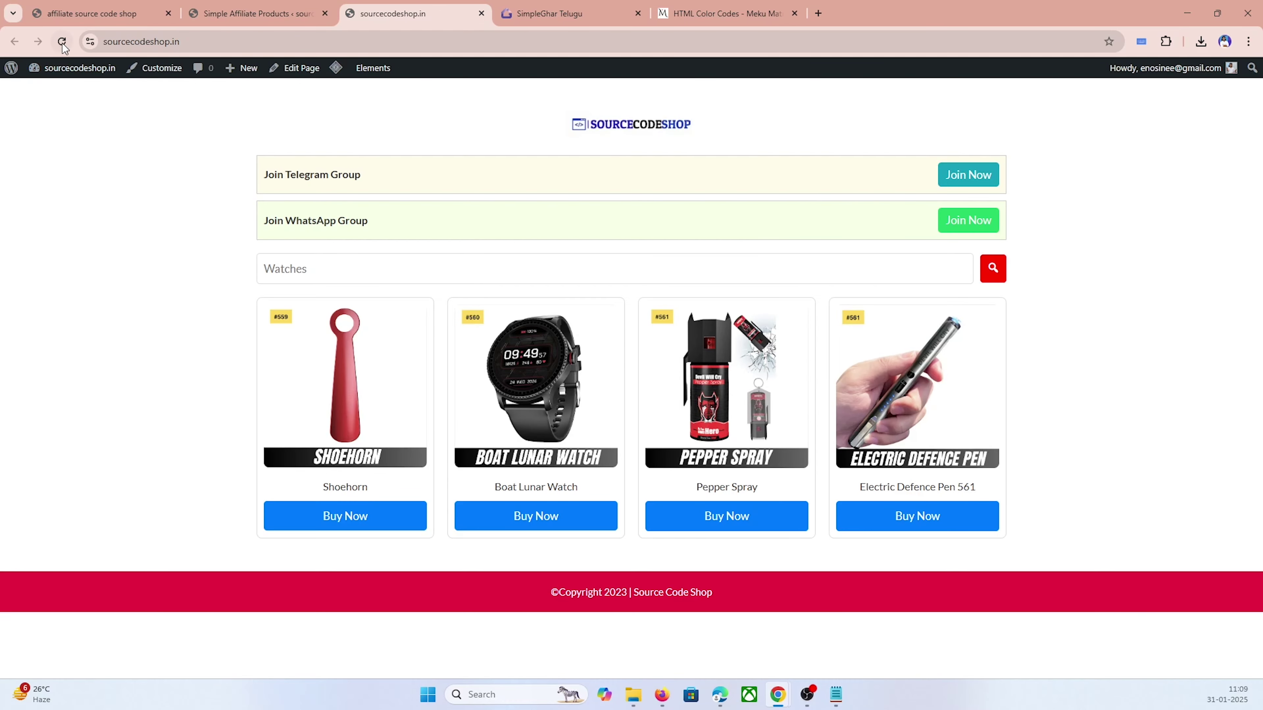
left_click(62, 42)
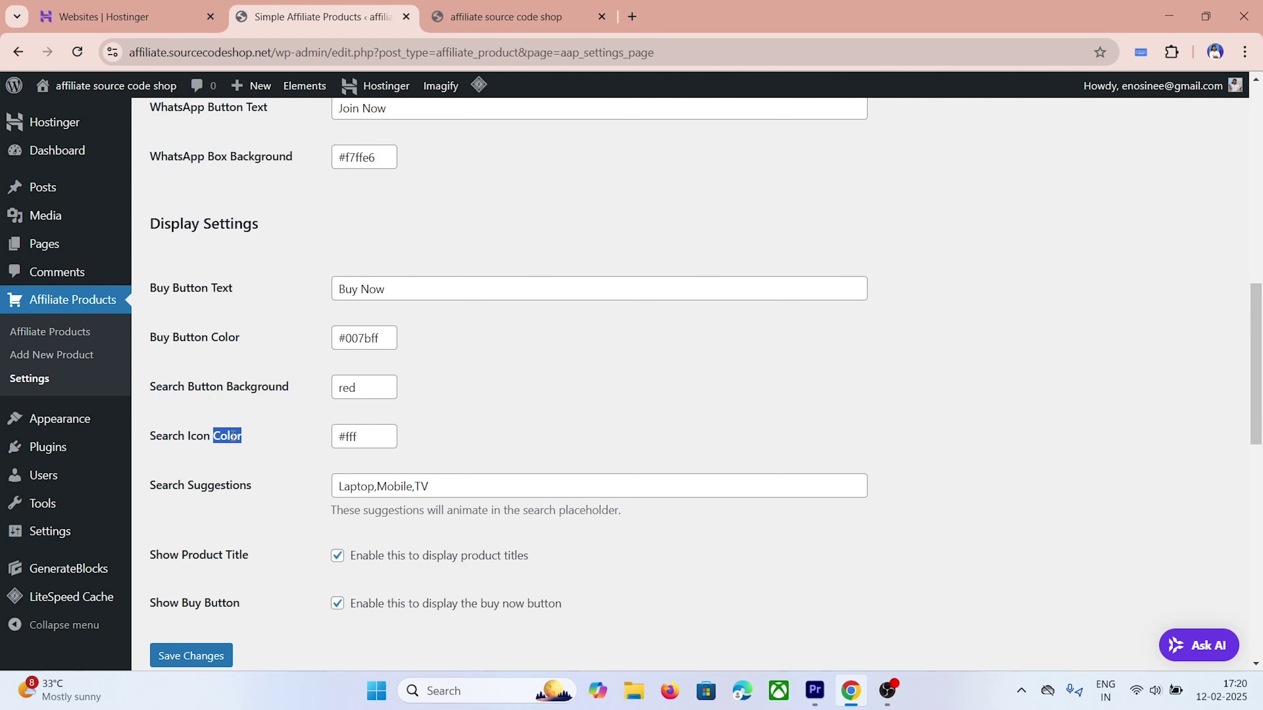
Step: Examine the search icon and search button color settings and the Simple Affiliate Products entry in the installed plugins list
triple_click(233, 435)
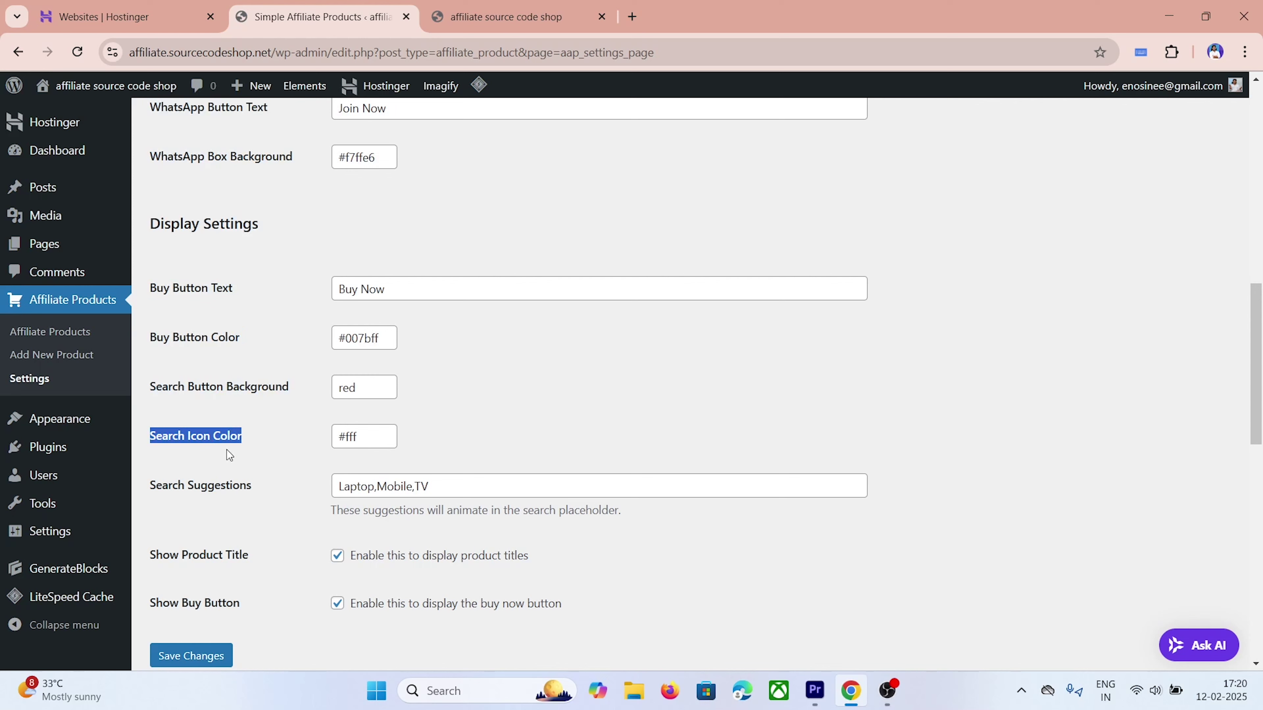
key("alt+Tab")
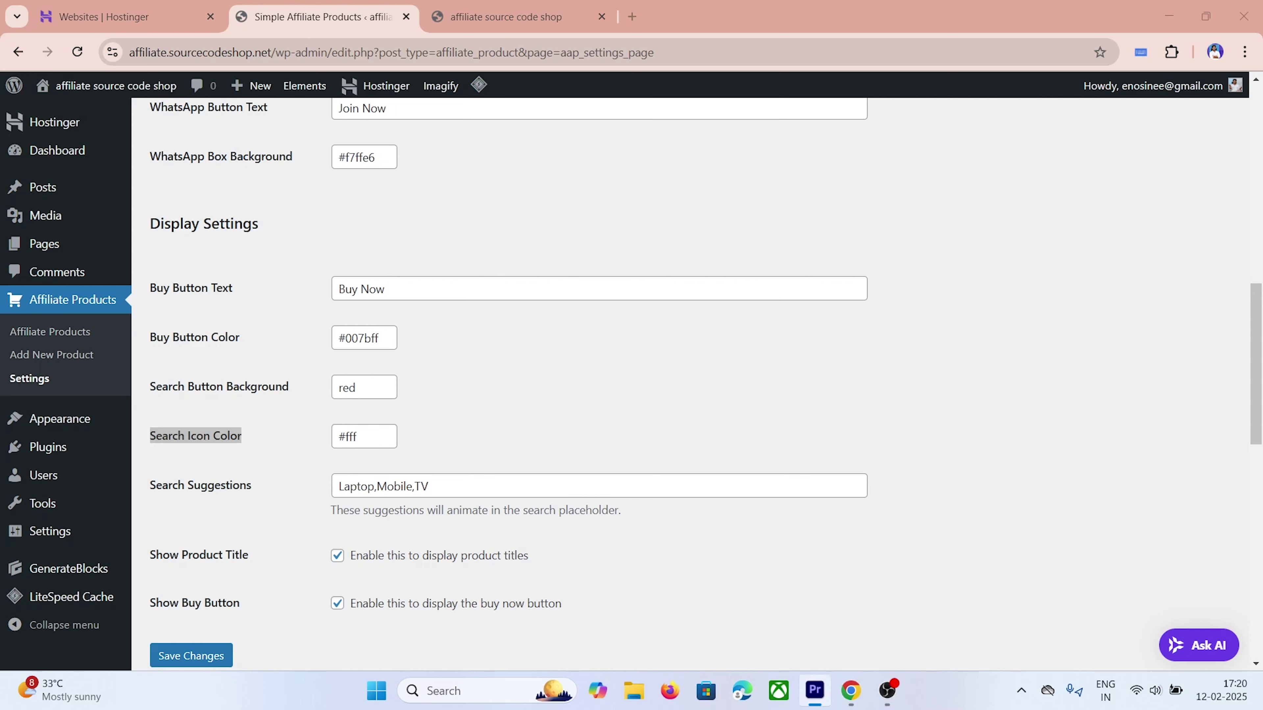
triple_click(243, 387)
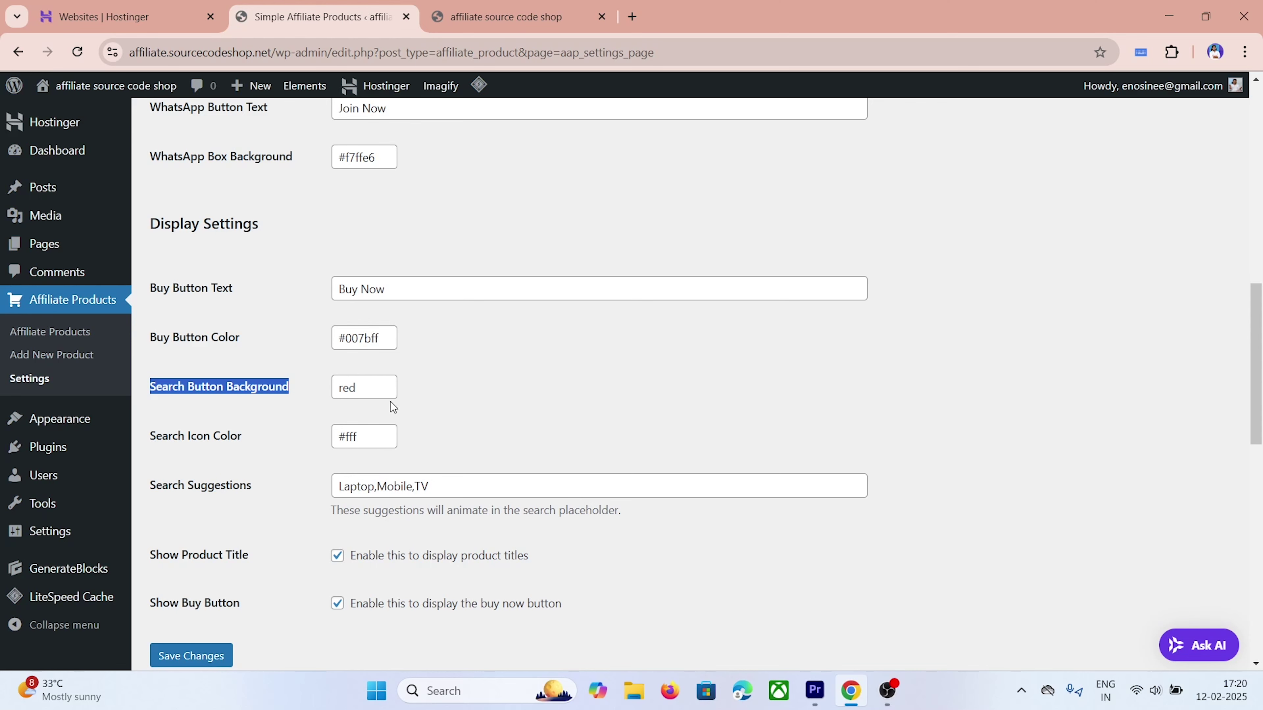
key("alt+Tab")
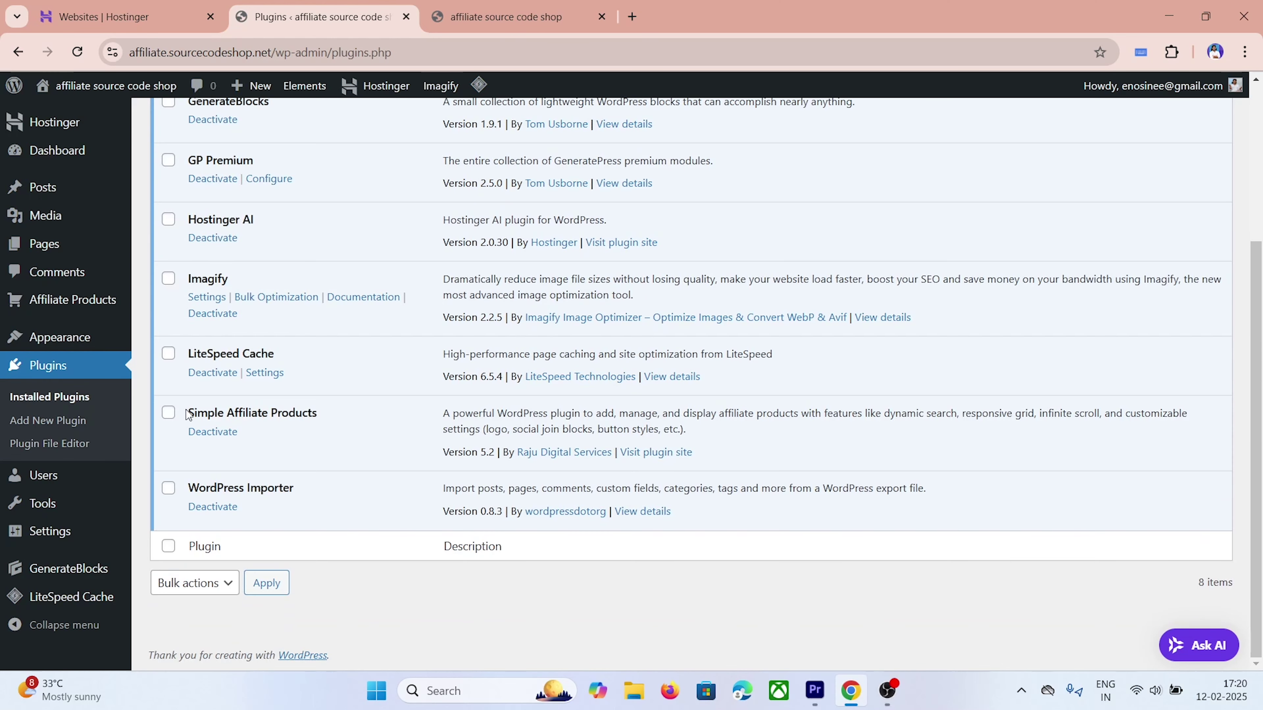
left_click_drag(188, 412, 318, 409)
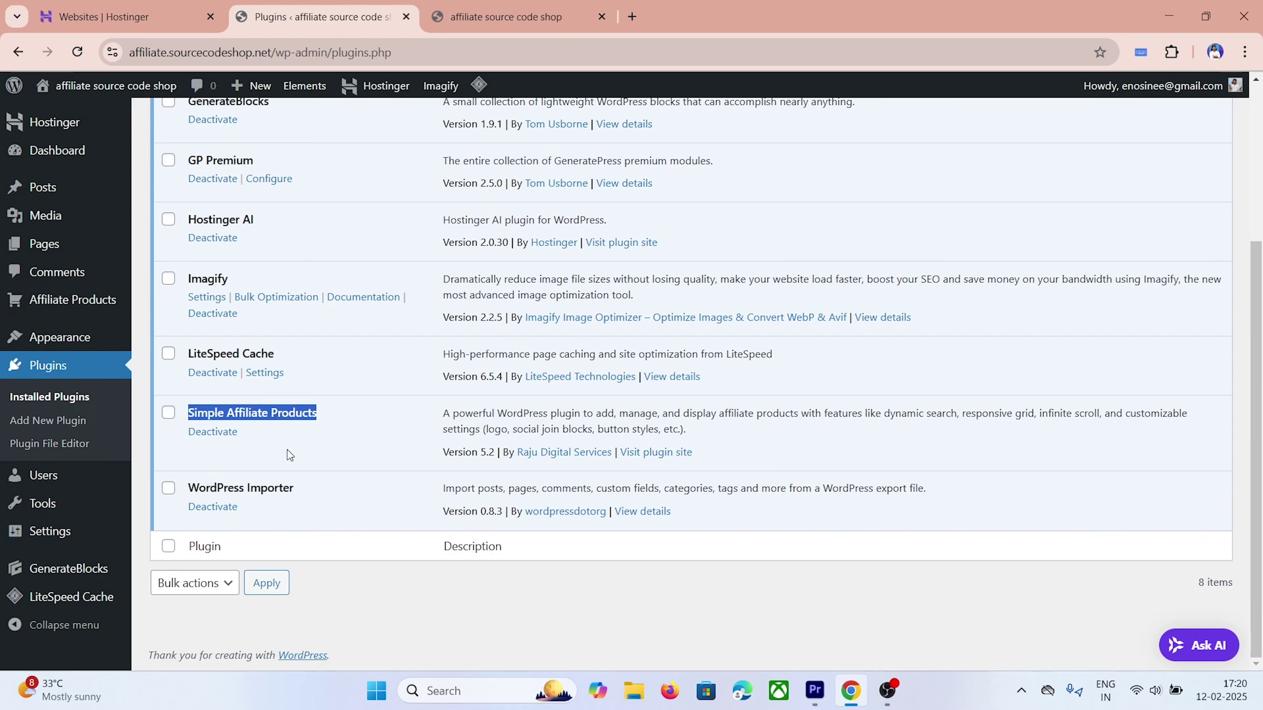
left_click(292, 435)
Step: Return to the affiliate settings page and examine its review form and support contact at the end of the page
key("alt+Left")
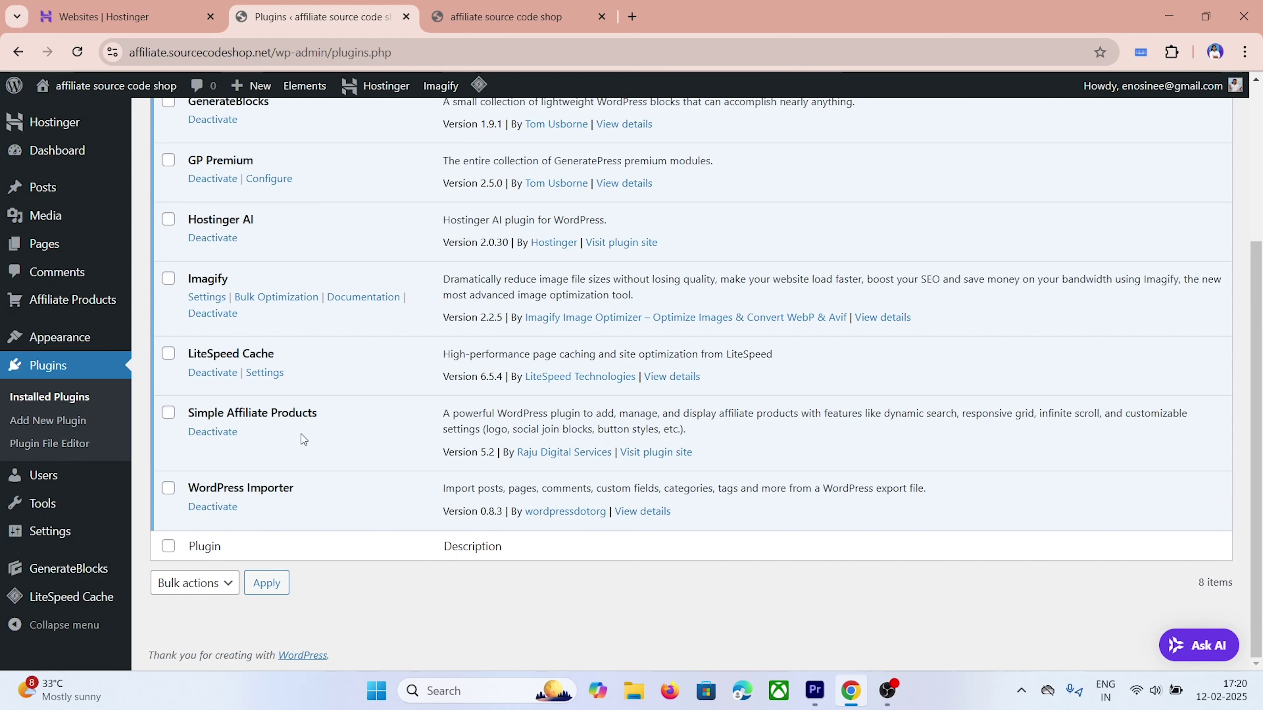
scroll(405, 288, "down", 15)
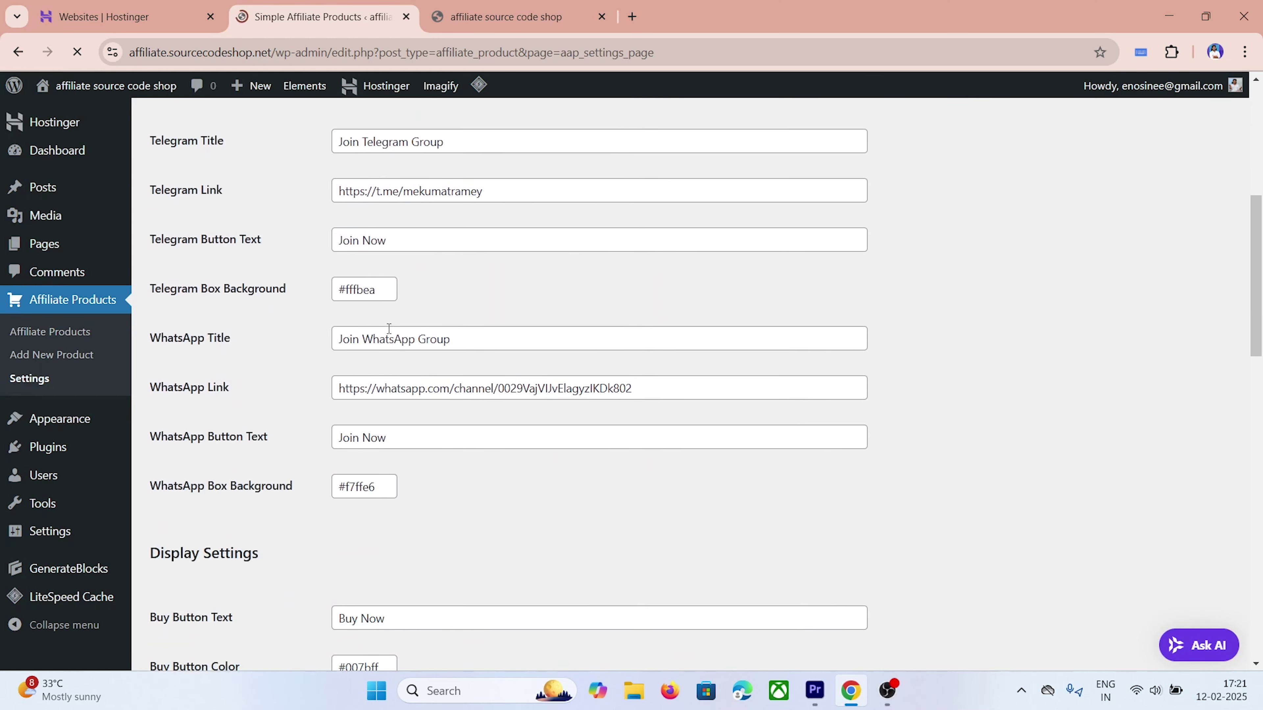
scroll(335, 405, "down", 10)
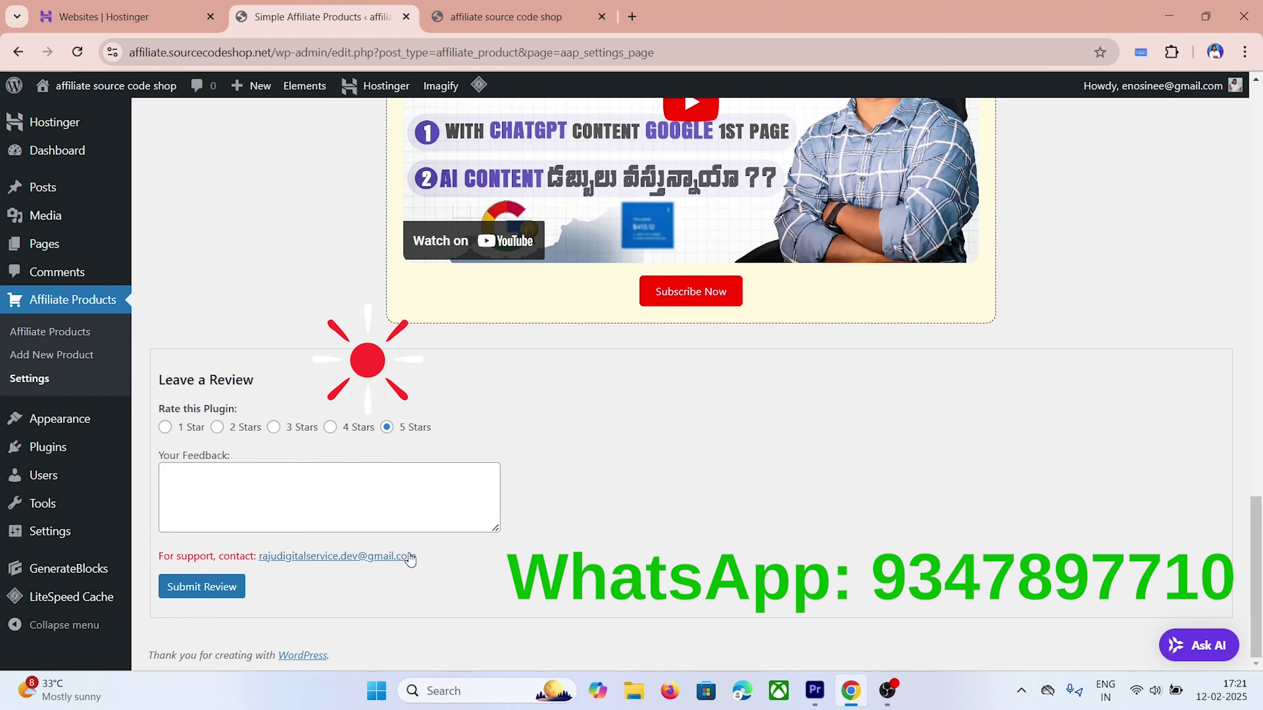
left_click_drag(418, 556, 261, 562)
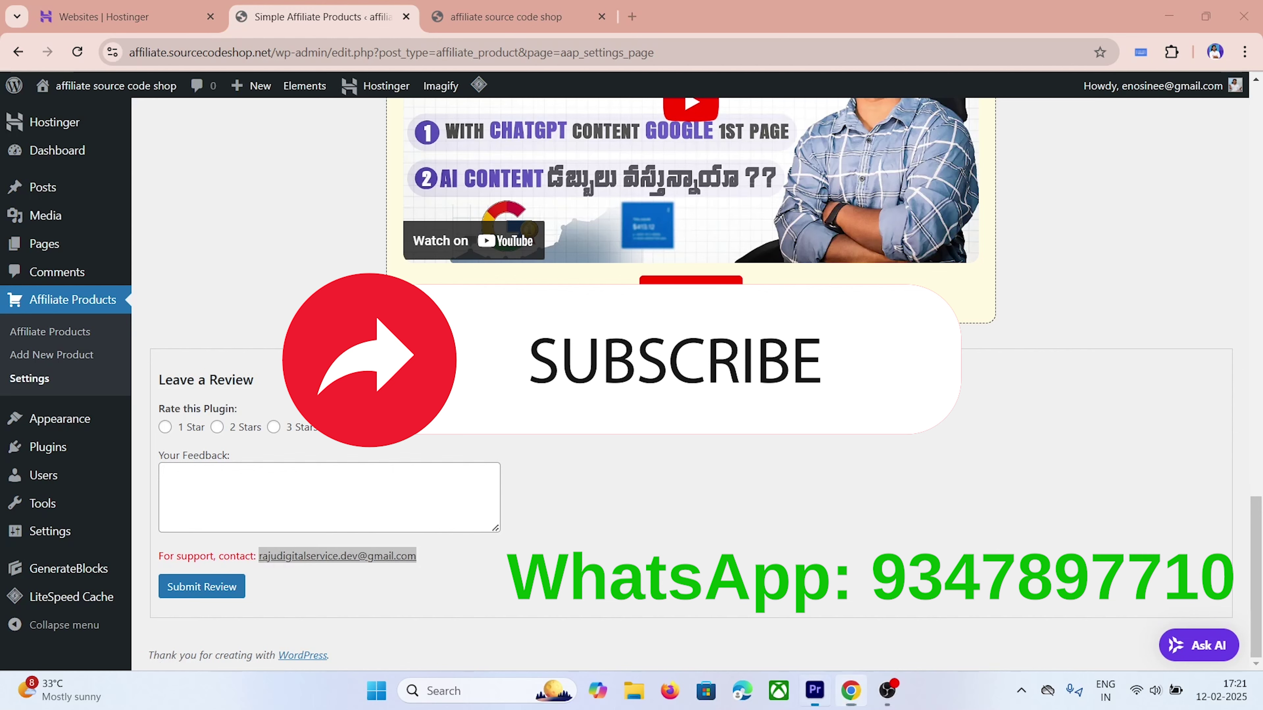
scroll(605, 515, "up", 9)
scroll(605, 514, "up", 15)
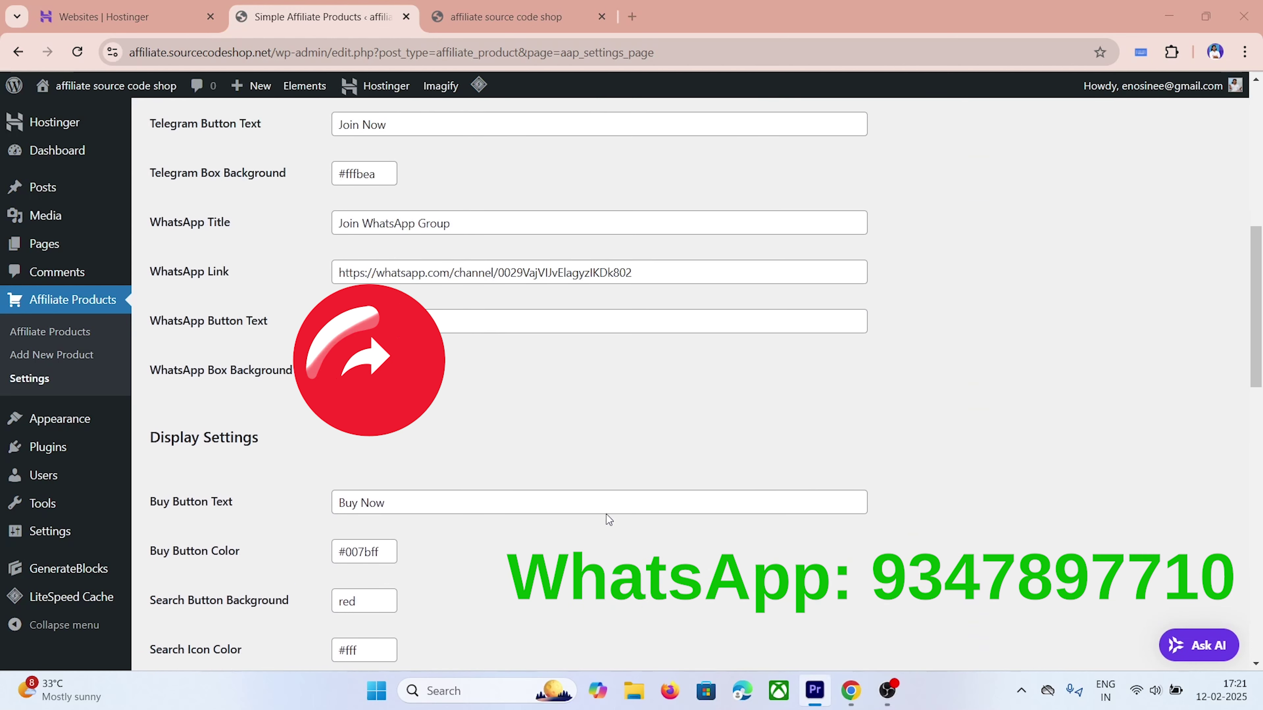